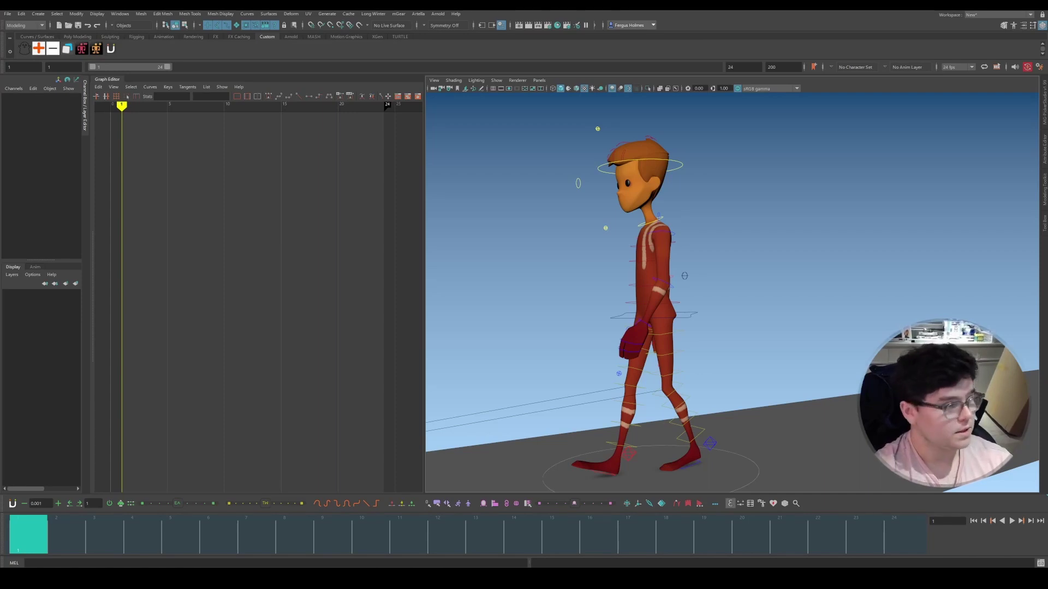
# Step: Display the hip COG control's animation curves and check its motion between frames 1 and 2
pyautogui.moveTo(63, 535)
pyautogui.mouseDown()
pyautogui.moveTo(405, 535)
pyautogui.moveTo(16, 539)
pyautogui.moveTo(679, 539)
pyautogui.moveTo(178, 548)
pyautogui.moveTo(60, 526)
pyautogui.mouseUp()
pyautogui.keyDown('alt'); pyautogui.moveTo(741, 318); pyautogui.dragTo(744, 287); pyautogui.keyUp('alt')
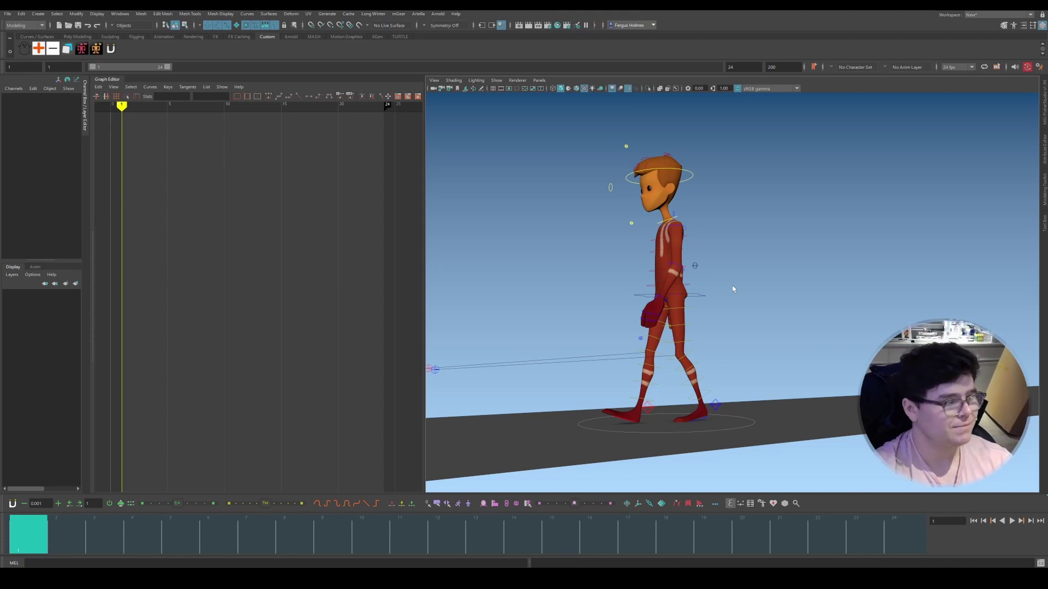
pyautogui.keyDown('alt'); pyautogui.moveTo(724, 293); pyautogui.dragTo(732, 294, button='right'); pyautogui.keyUp('alt')
pyautogui.keyDown('alt'); pyautogui.moveTo(732, 295); pyautogui.dragTo(711, 295); pyautogui.keyUp('alt')
pyautogui.click(707, 295)
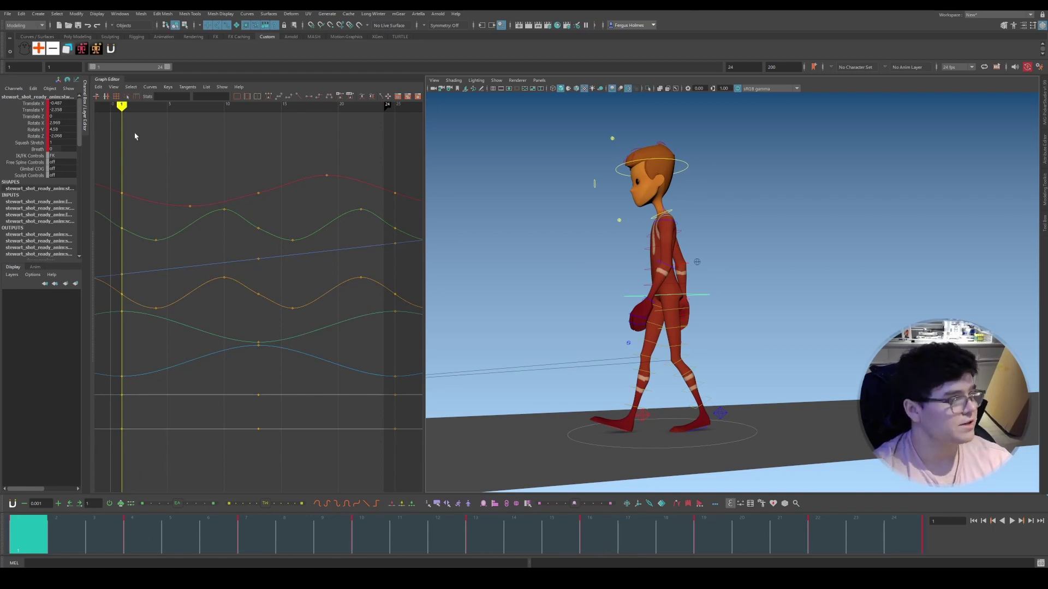
pyautogui.moveTo(131, 111)
pyautogui.mouseDown()
pyautogui.moveTo(226, 111)
pyautogui.moveTo(135, 111)
pyautogui.mouseUp()
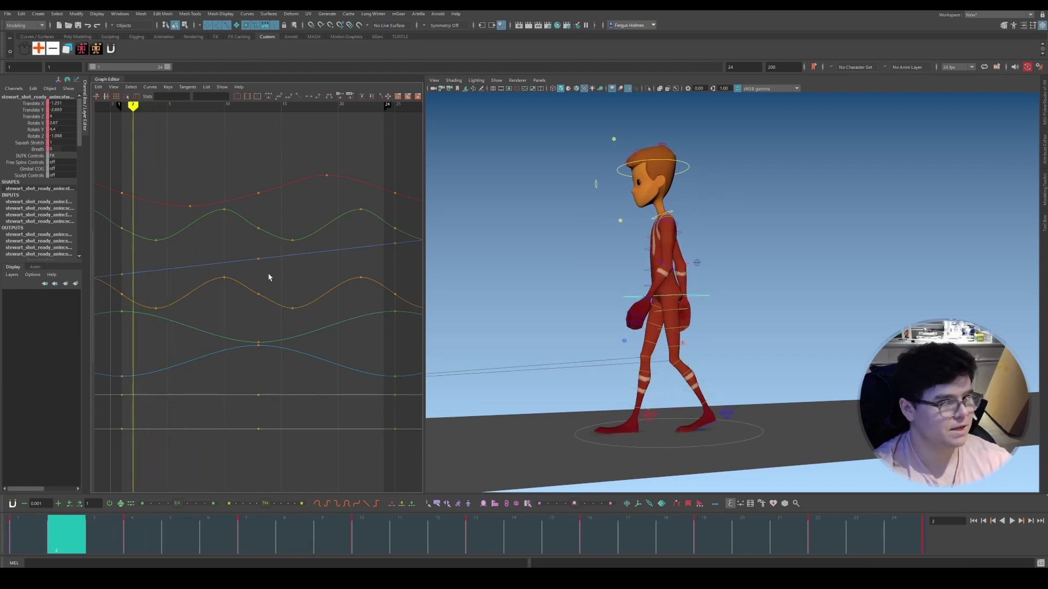
pyautogui.moveTo(132, 105); pyautogui.dragTo(123, 107)
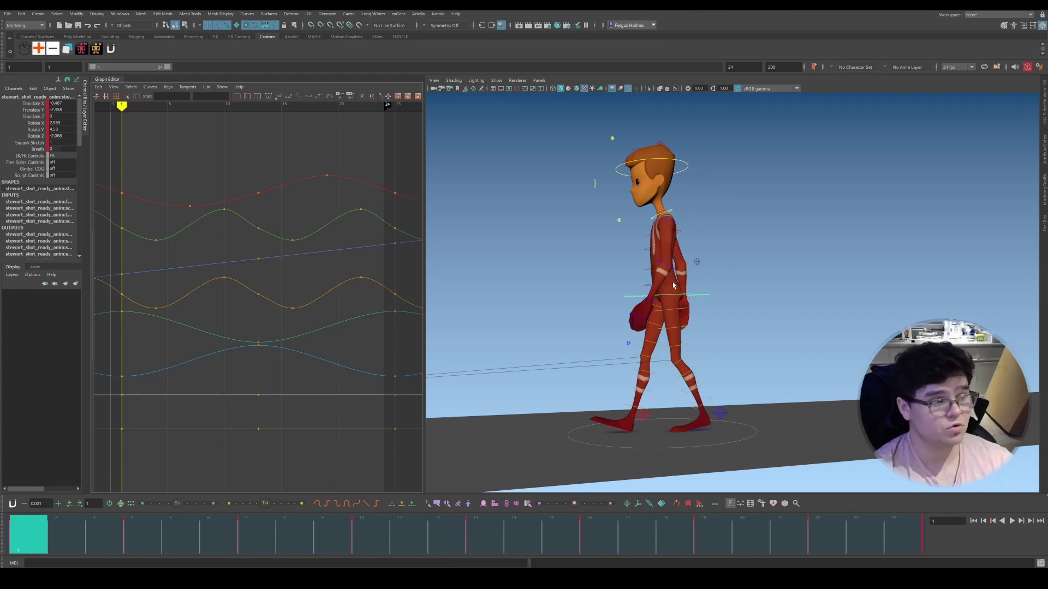
# Step: Isolate the hip COG control's Translate Y curve, try shifting the hips vertically at frame 1, and undo the move
pyautogui.keyDown('alt'); pyautogui.moveTo(665, 292); pyautogui.dragTo(736, 297); pyautogui.keyUp('alt')
pyautogui.click(736, 297)
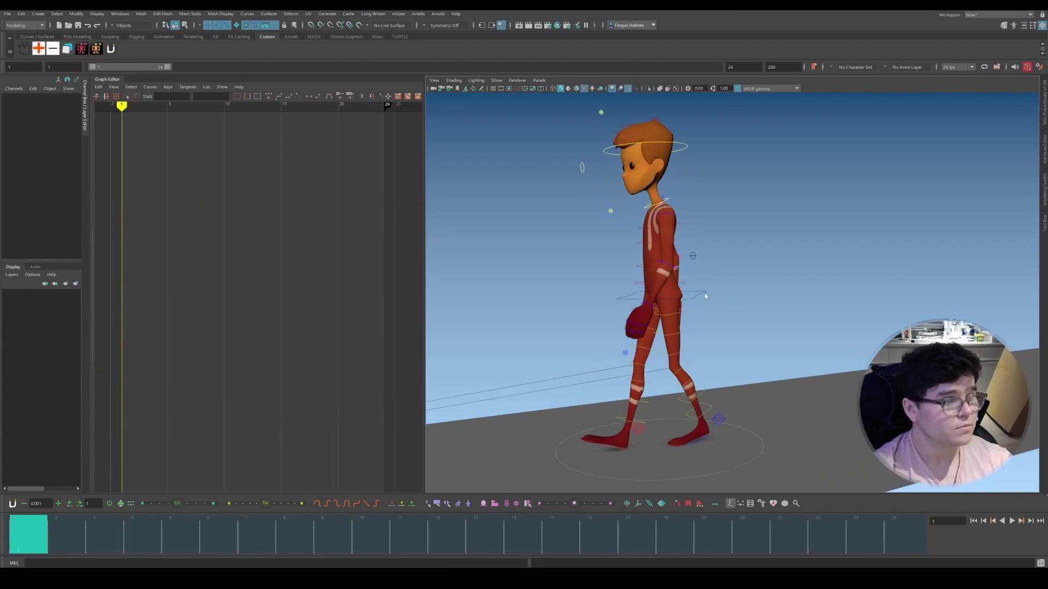
pyautogui.click(701, 295)
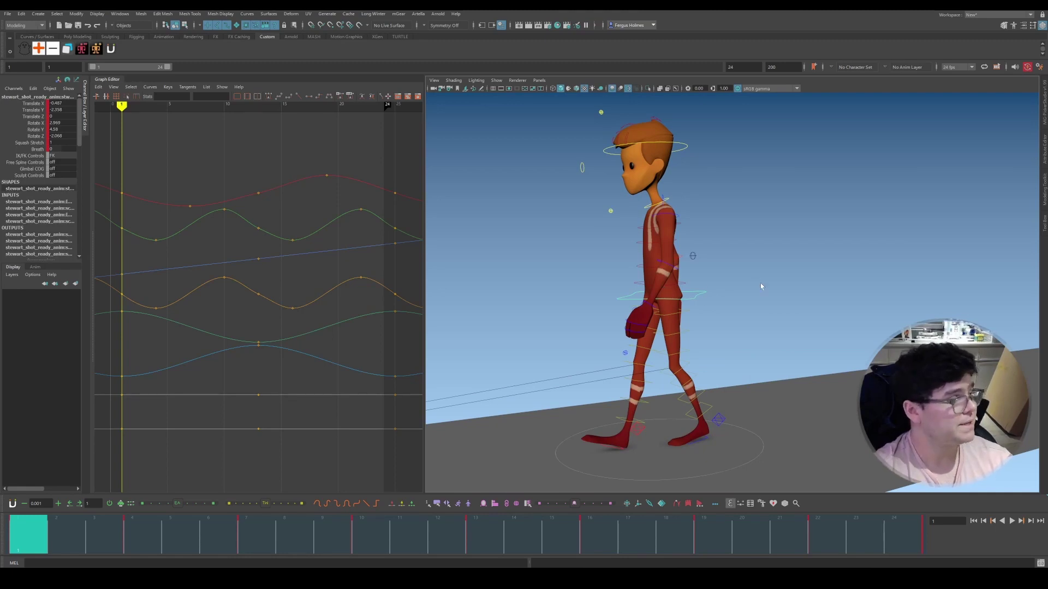
pyautogui.click(34, 110)
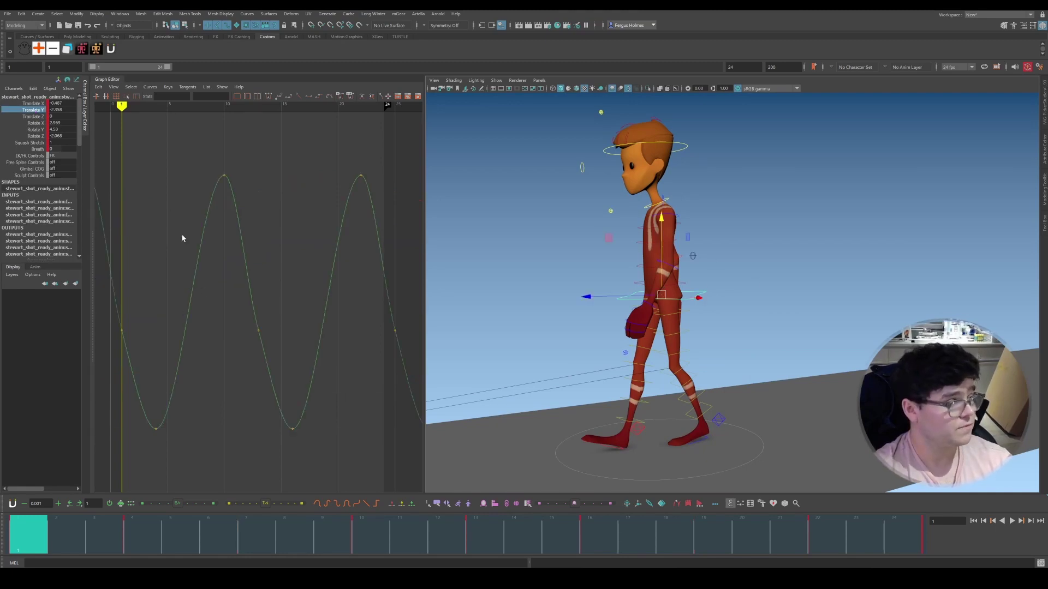
pyautogui.keyDown('alt'); pyautogui.keyDown('shift'); pyautogui.moveTo(183, 238); pyautogui.dragTo(290, 300, button='right'); pyautogui.keyUp('shift'); pyautogui.keyUp('alt')
pyautogui.moveTo(663, 242); pyautogui.dragTo(664, 237)
pyautogui.hotkey('ctrl', 'z')
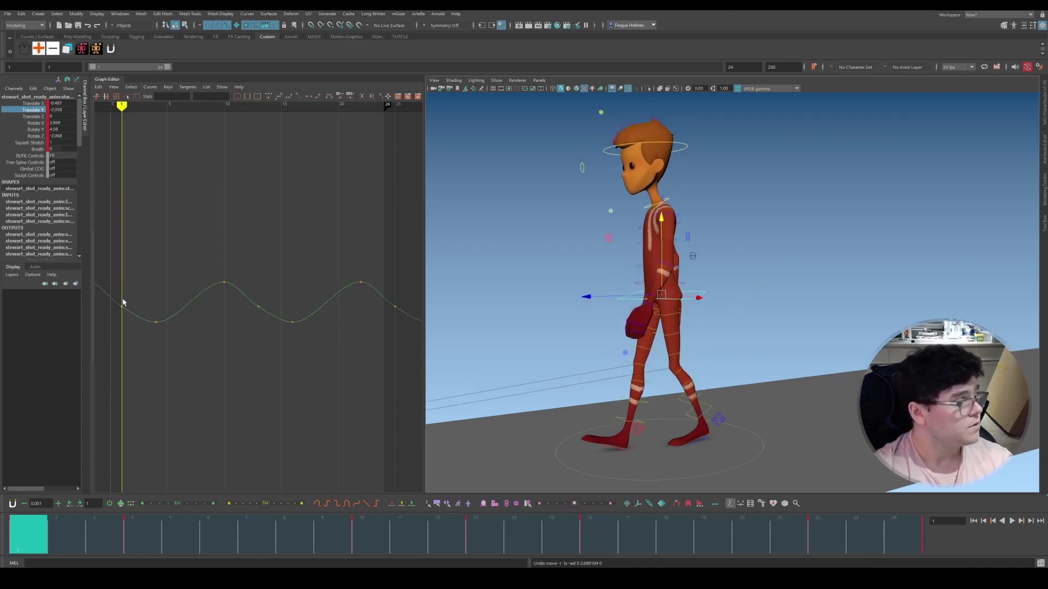
# Step: Examine the hip height against the Translate Y curve at frames 1, 4, 7 and 10
pyautogui.keyDown('alt'); pyautogui.moveTo(718, 345); pyautogui.dragTo(686, 334); pyautogui.keyUp('alt')
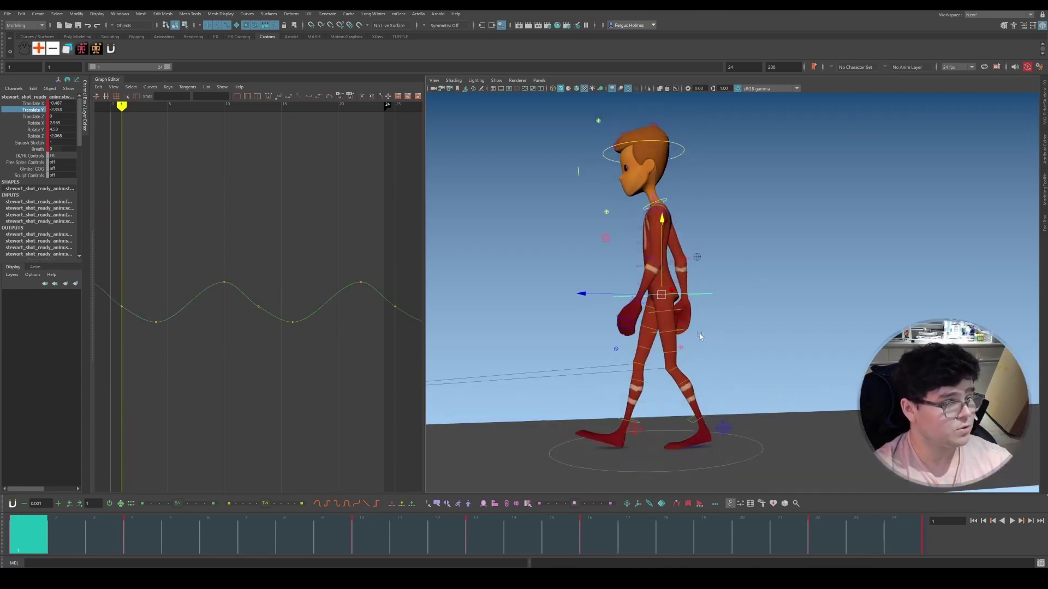
pyautogui.keyDown('alt'); pyautogui.moveTo(733, 293); pyautogui.dragTo(742, 286); pyautogui.keyUp('alt')
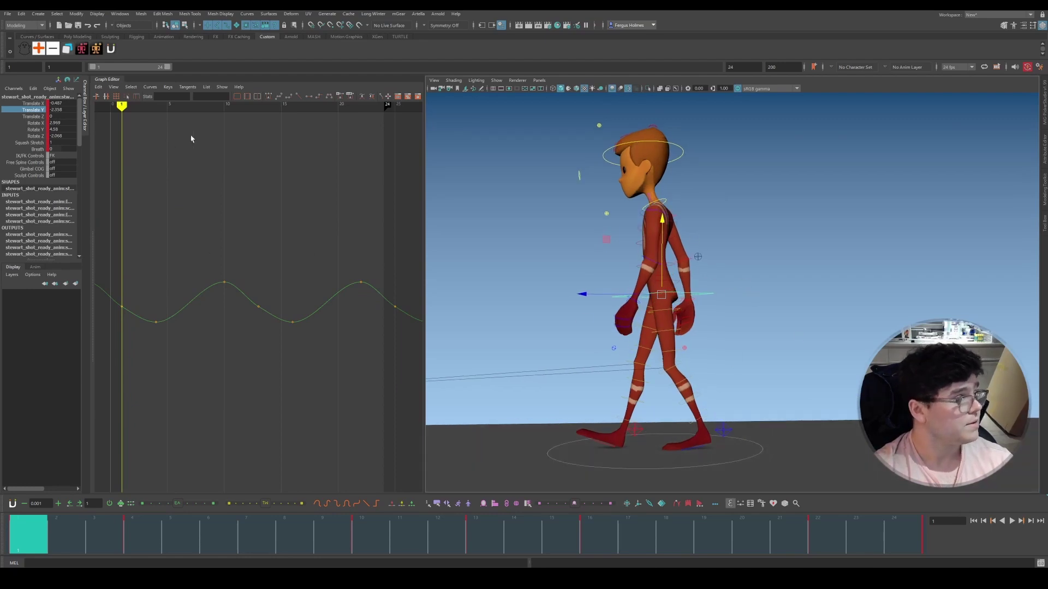
pyautogui.click(157, 103)
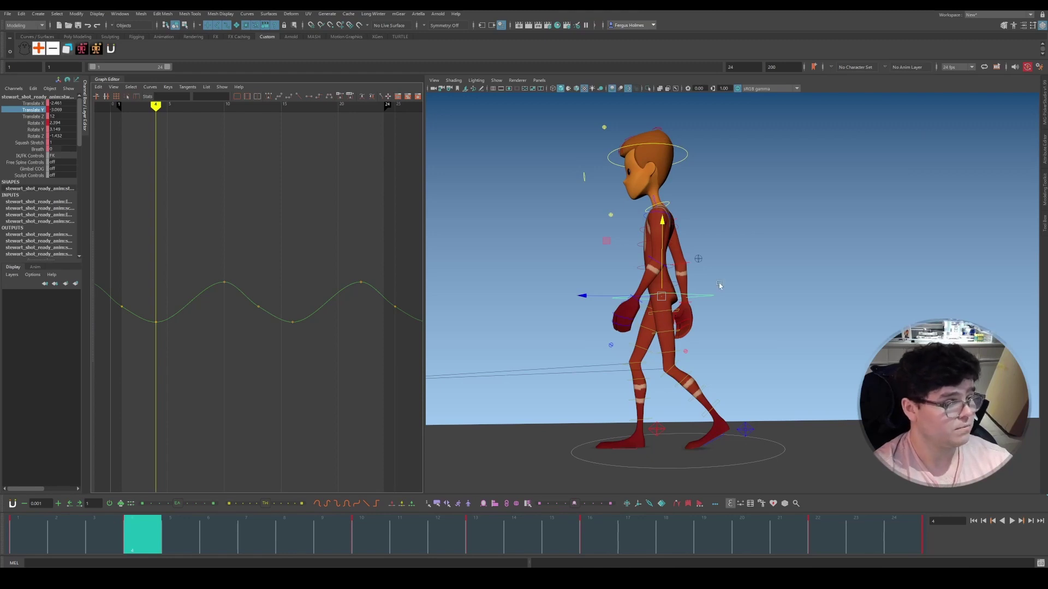
pyautogui.keyDown('alt'); pyautogui.moveTo(719, 285); pyautogui.dragTo(720, 289); pyautogui.keyUp('alt')
pyautogui.moveTo(161, 549); pyautogui.dragTo(261, 536)
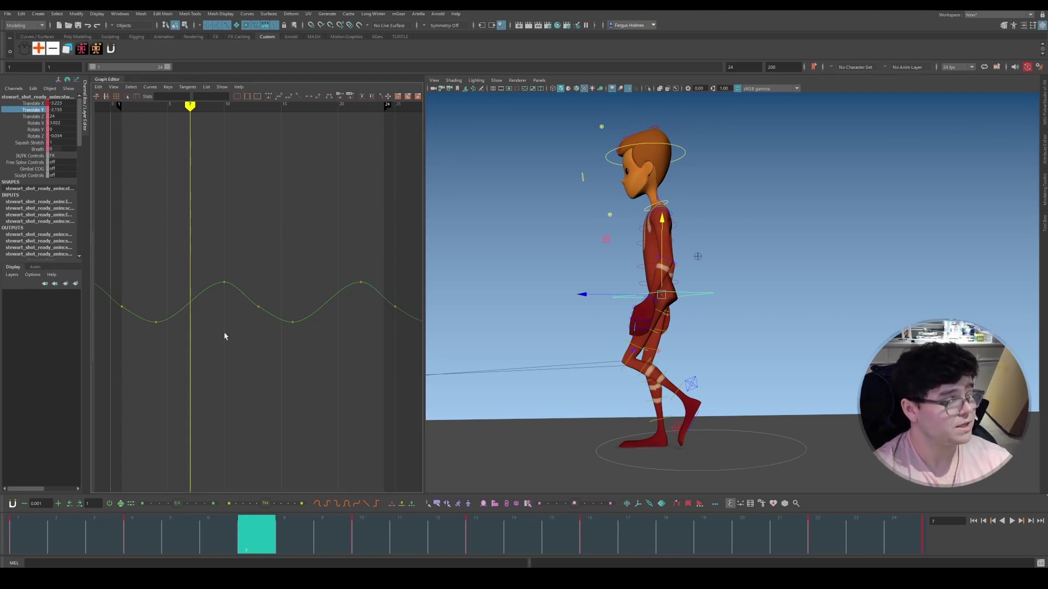
pyautogui.moveTo(304, 579)
pyautogui.click(378, 534)
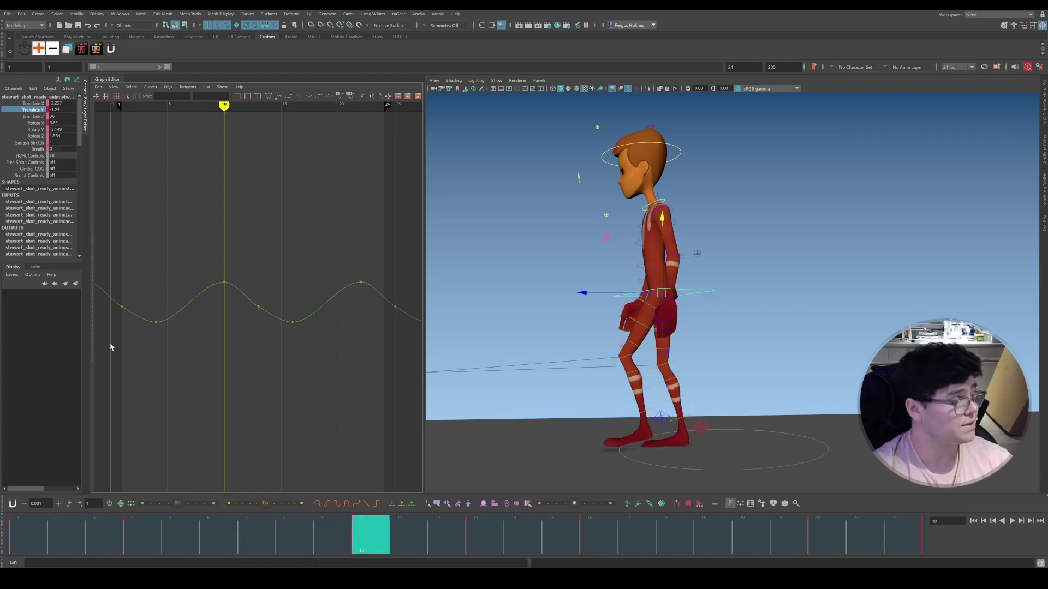
# Step: Inspect the Translate Y keys at frames 1 and 13, play the walk cycle, and return to frame 1
pyautogui.moveTo(121, 315); pyautogui.dragTo(156, 292)
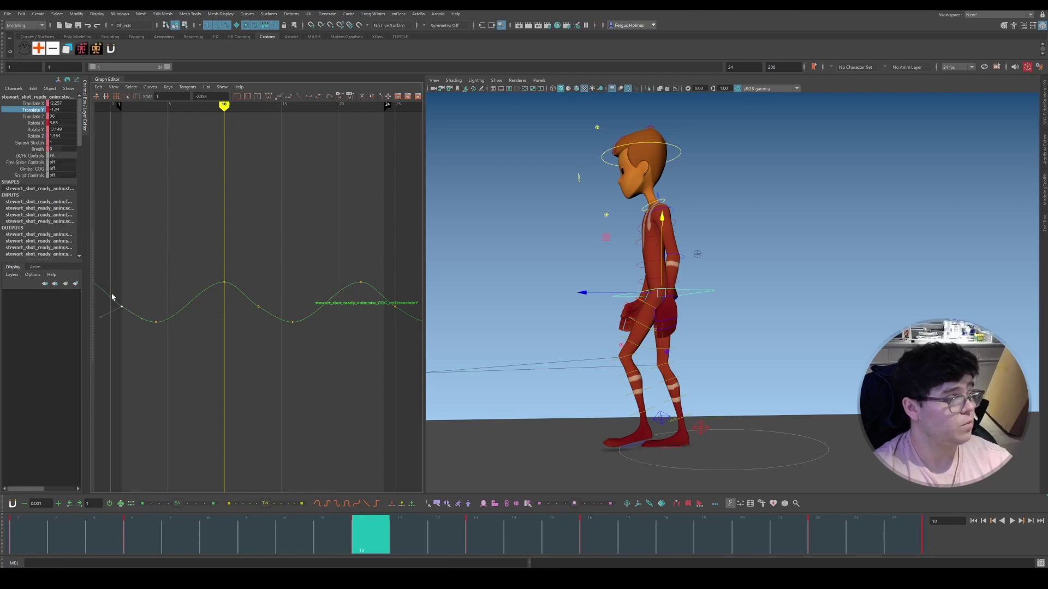
pyautogui.click(266, 296)
pyautogui.moveTo(269, 318); pyautogui.dragTo(240, 116)
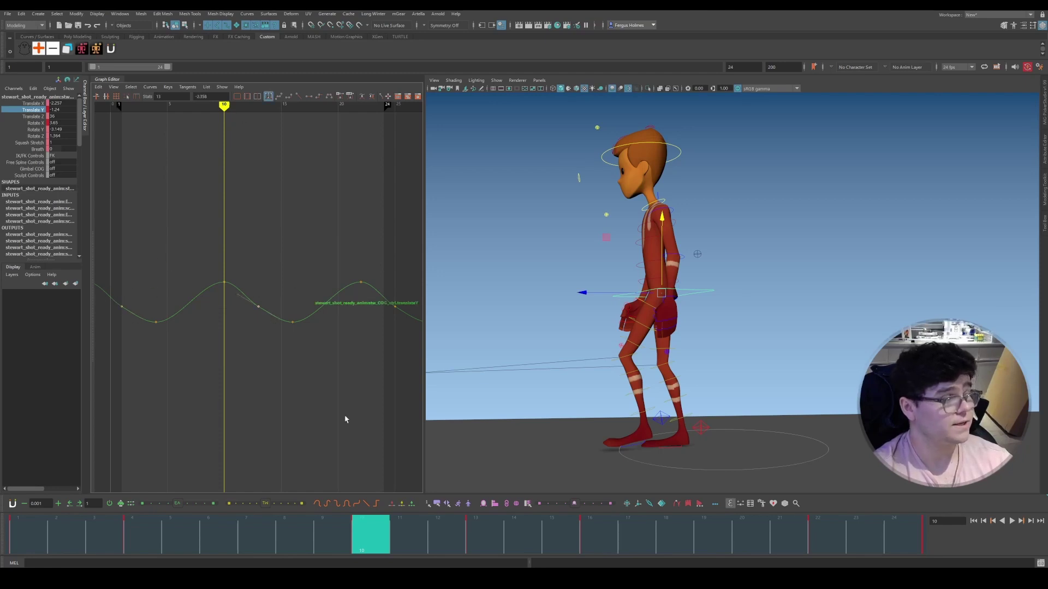
pyautogui.hotkey('alt', 'v')
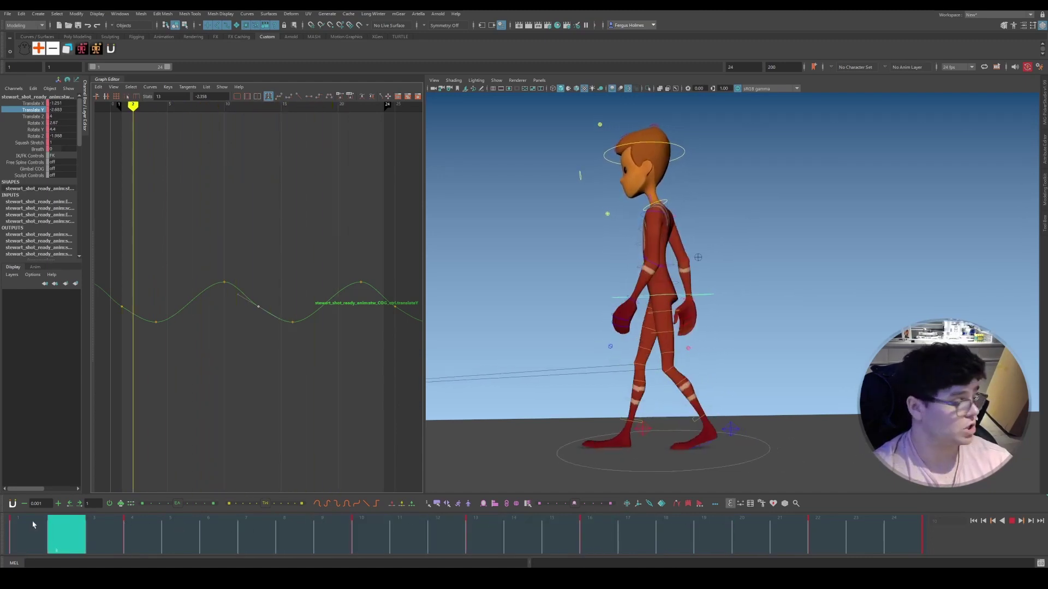
pyautogui.click(5, 525)
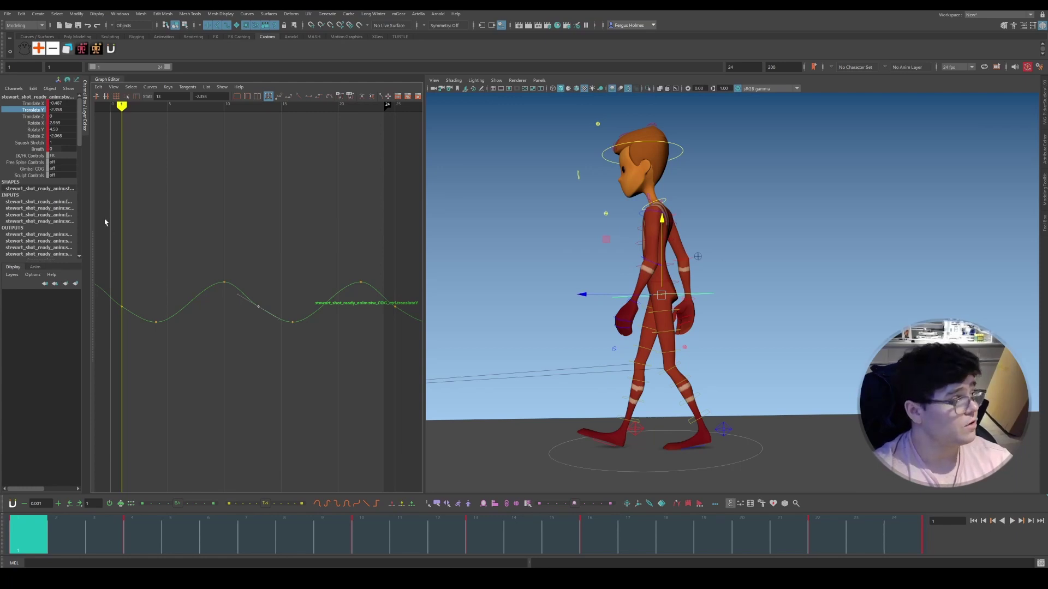
# Step: Review the hip COG control's Rotate X, Rotate Y, Rotate Z and Translate X curves one after another
pyautogui.click(42, 124)
pyautogui.click(41, 130)
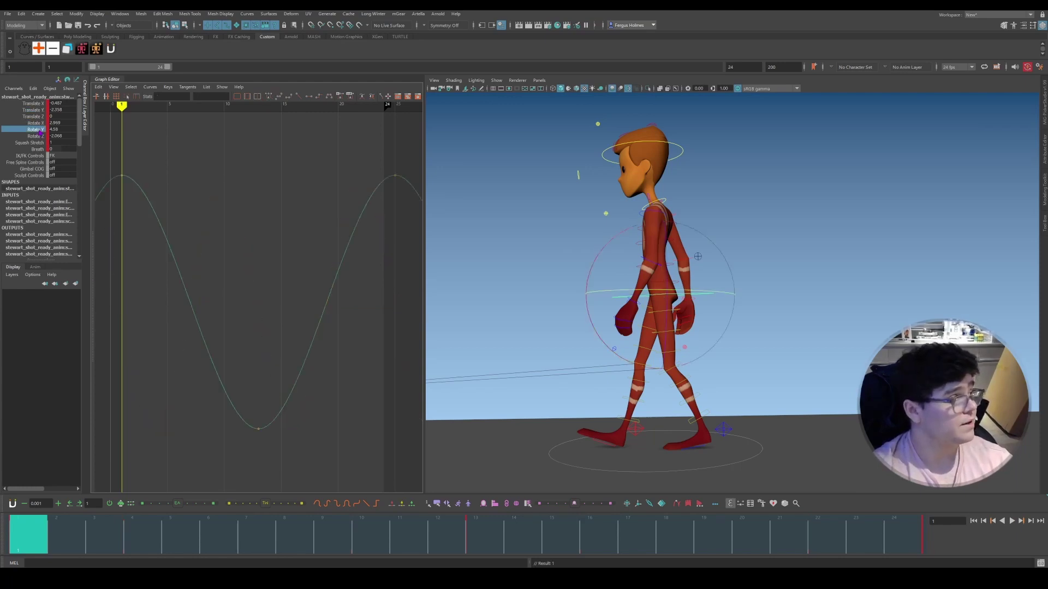
pyautogui.click(40, 136)
pyautogui.click(32, 103)
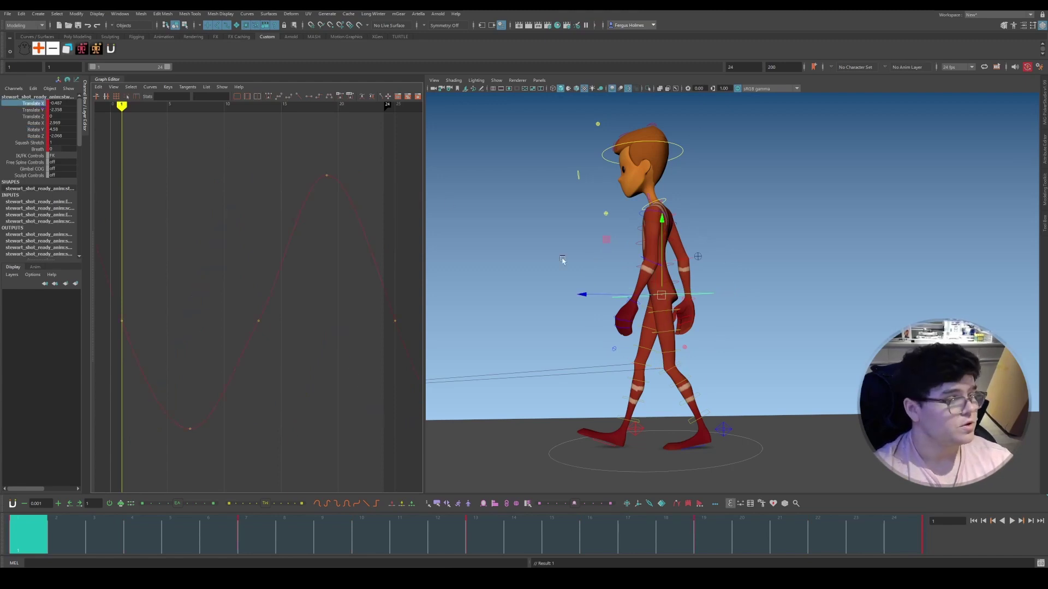
# Step: Display the animation curves of the foot controls, ending with only the rear foot's control selected
pyautogui.keyDown('alt'); pyautogui.moveTo(716, 276); pyautogui.dragTo(729, 276); pyautogui.keyUp('alt')
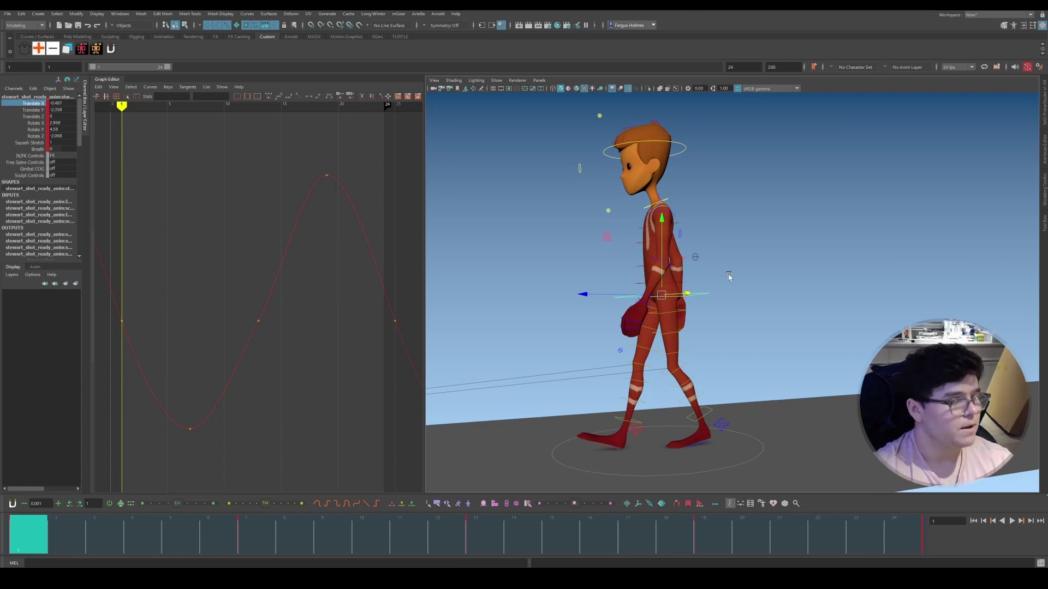
pyautogui.keyDown('alt'); pyautogui.moveTo(735, 417); pyautogui.dragTo(744, 418); pyautogui.keyUp('alt')
pyautogui.keyDown('alt'); pyautogui.moveTo(744, 418); pyautogui.dragTo(724, 376, button='middle'); pyautogui.keyUp('alt')
pyautogui.press('q')
pyautogui.click(702, 383)
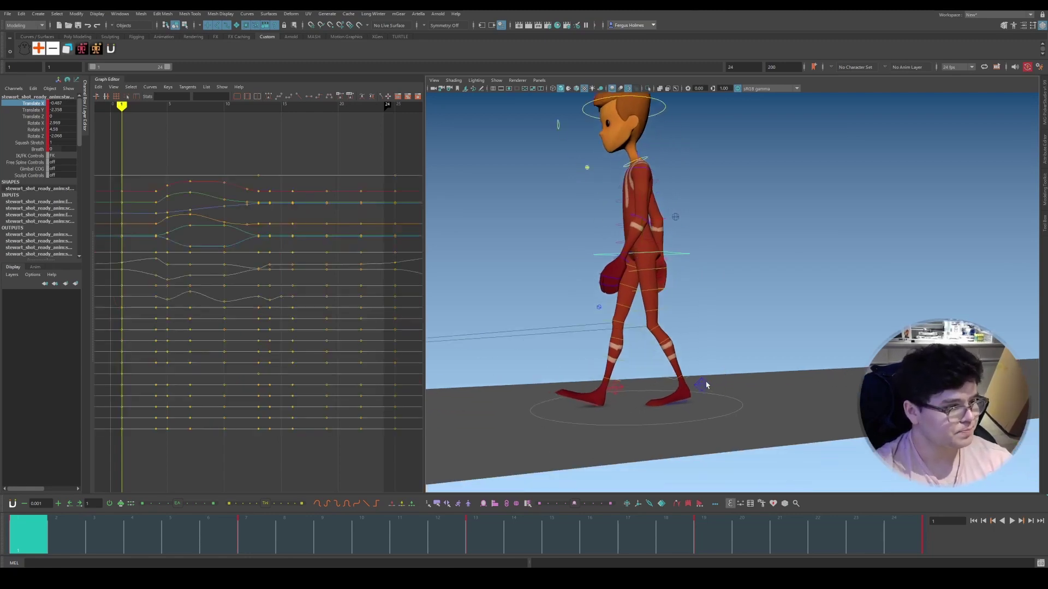
pyautogui.keyDown('alt'); pyautogui.moveTo(743, 345); pyautogui.dragTo(746, 342); pyautogui.keyUp('alt')
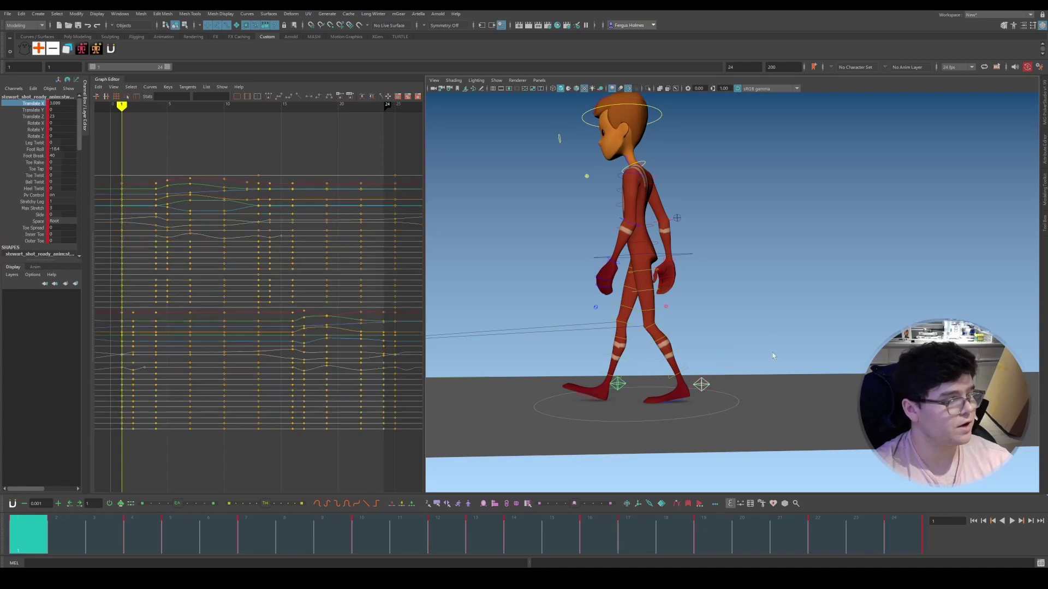
pyautogui.click(741, 353)
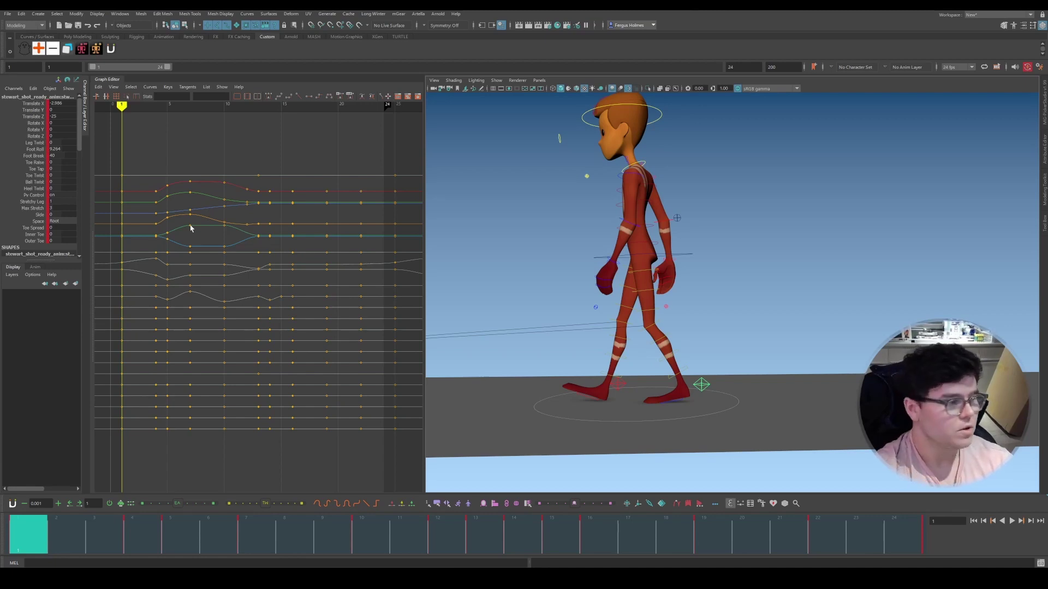
pyautogui.click(712, 386)
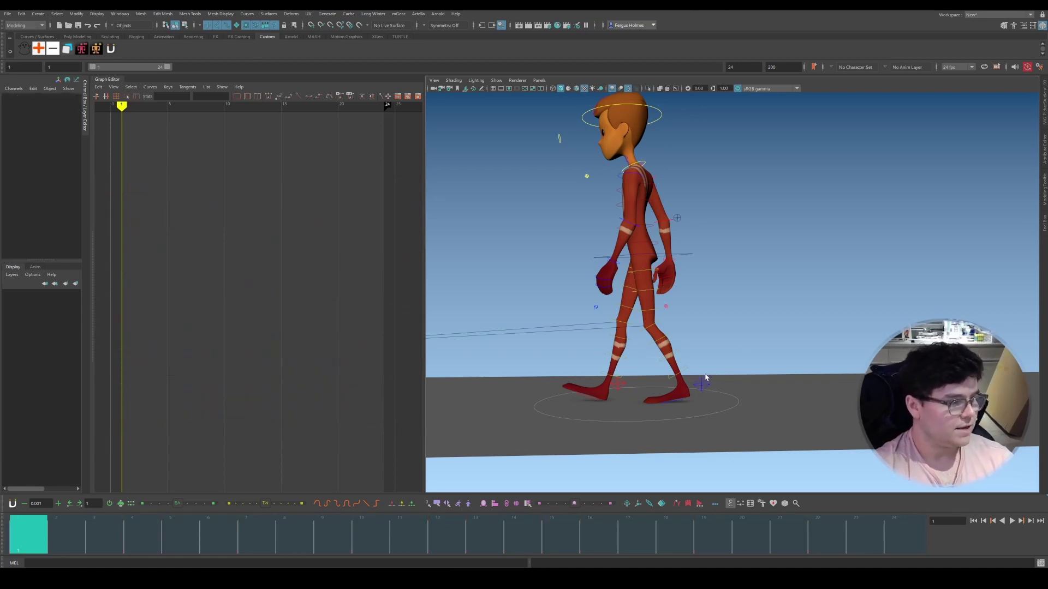
pyautogui.click(700, 384)
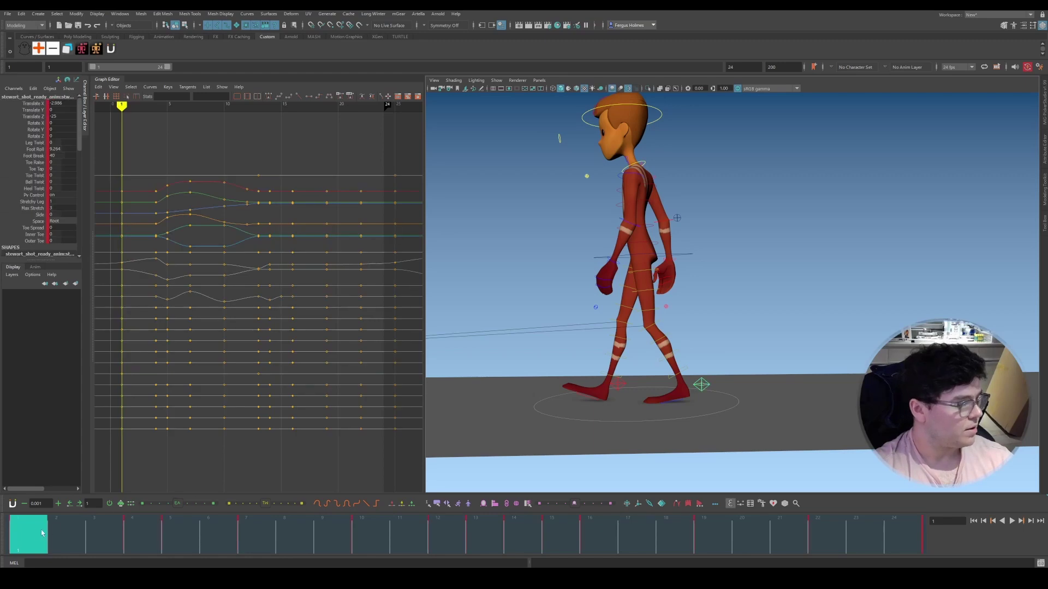
# Step: Examine the rear foot's lift and landing from frame 4 to frame 12, and return to frame 1
pyautogui.moveTo(42, 533); pyautogui.dragTo(142, 533)
pyautogui.scroll(3, 683, 329)
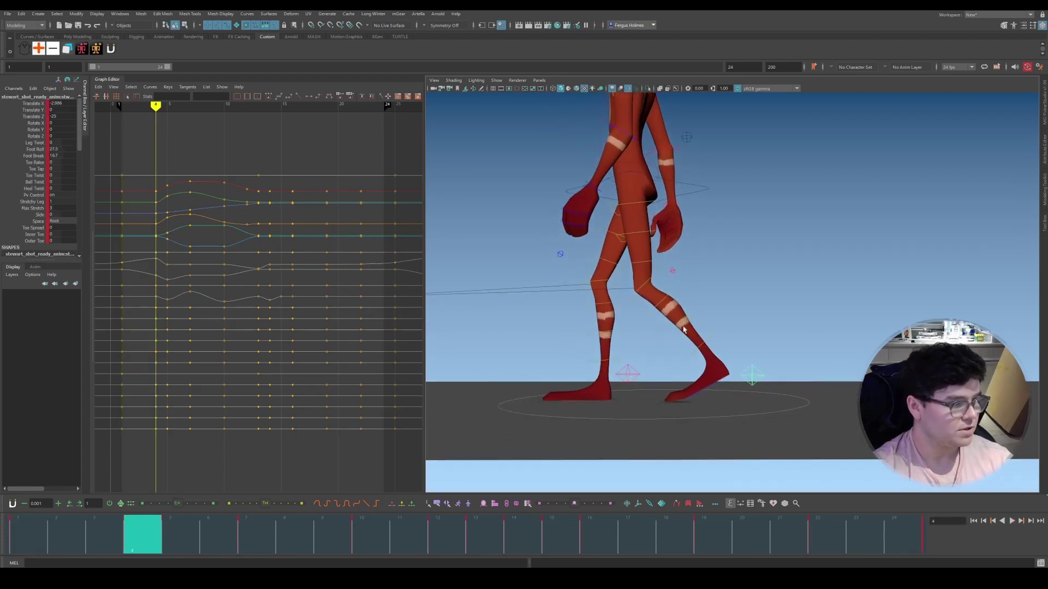
pyautogui.keyDown('alt'); pyautogui.moveTo(683, 330); pyautogui.dragTo(613, 375); pyautogui.keyUp('alt')
pyautogui.moveTo(145, 534); pyautogui.dragTo(178, 533)
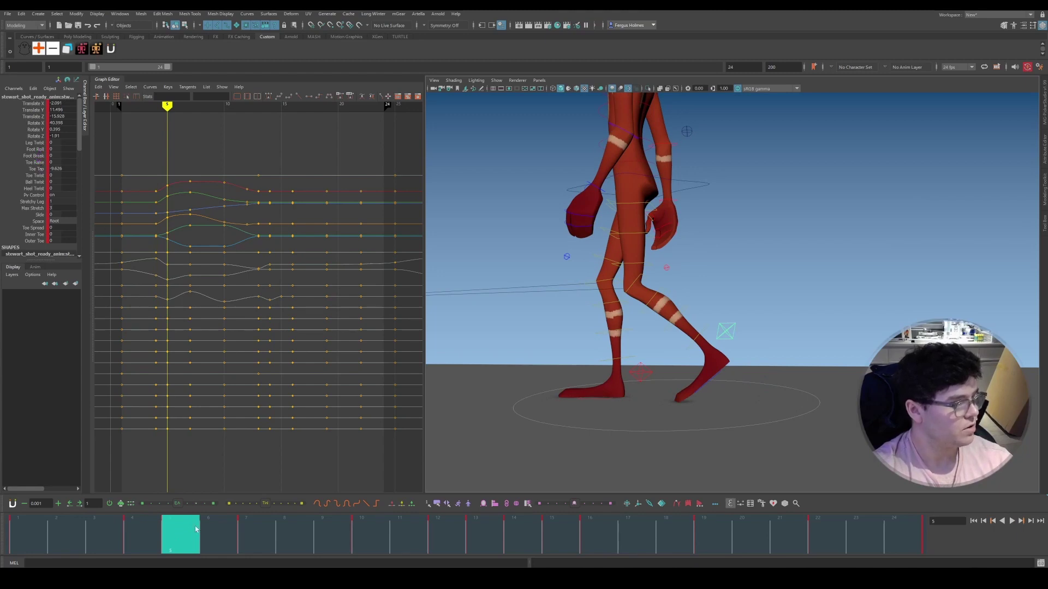
pyautogui.click(153, 531)
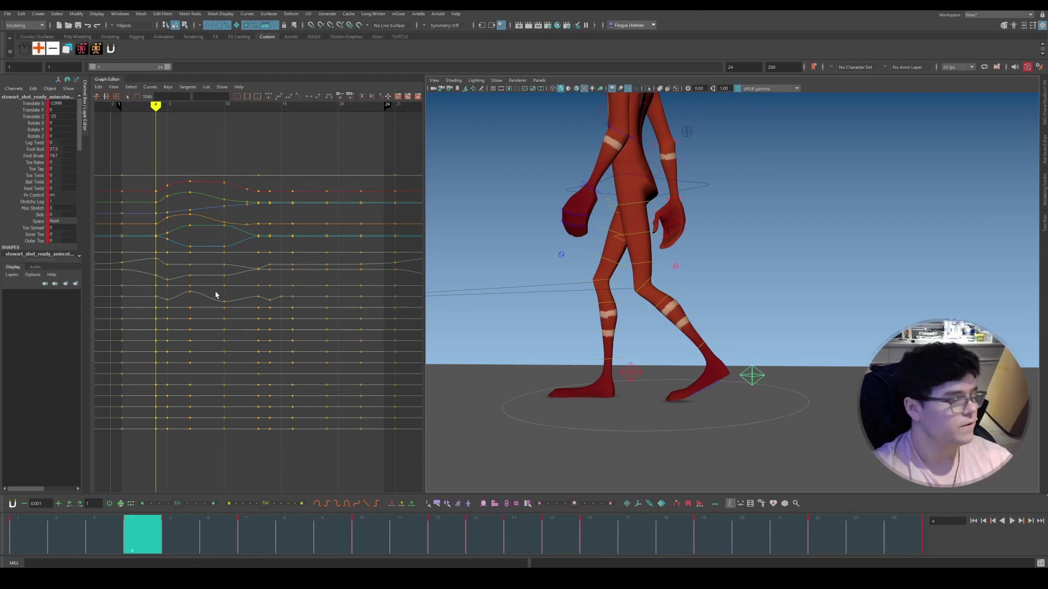
pyautogui.moveTo(187, 547)
pyautogui.mouseDown()
pyautogui.moveTo(180, 540)
pyautogui.moveTo(432, 518)
pyautogui.mouseUp()
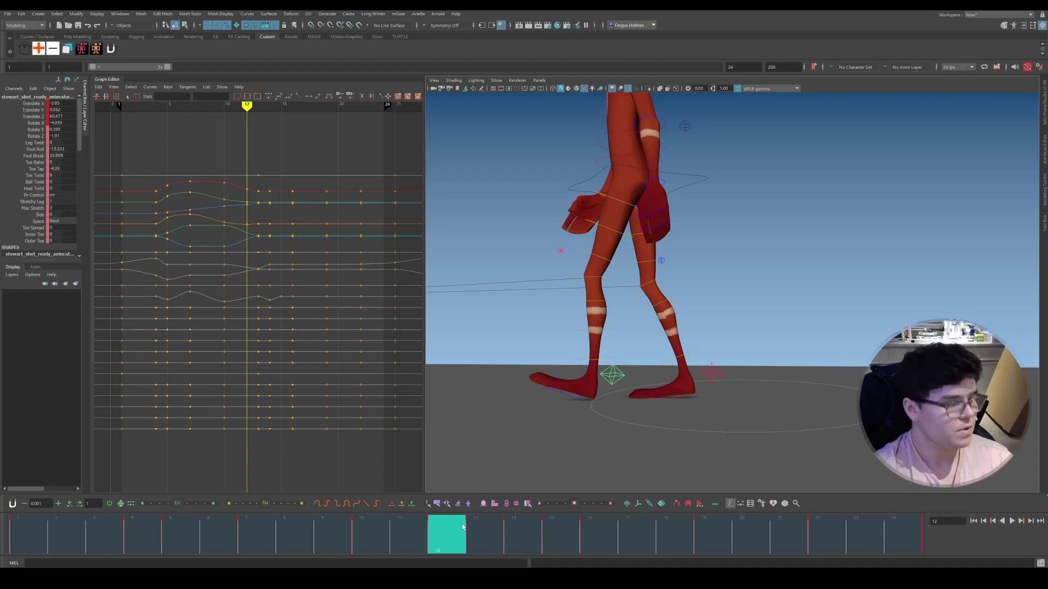
pyautogui.moveTo(462, 526); pyautogui.dragTo(27, 520)
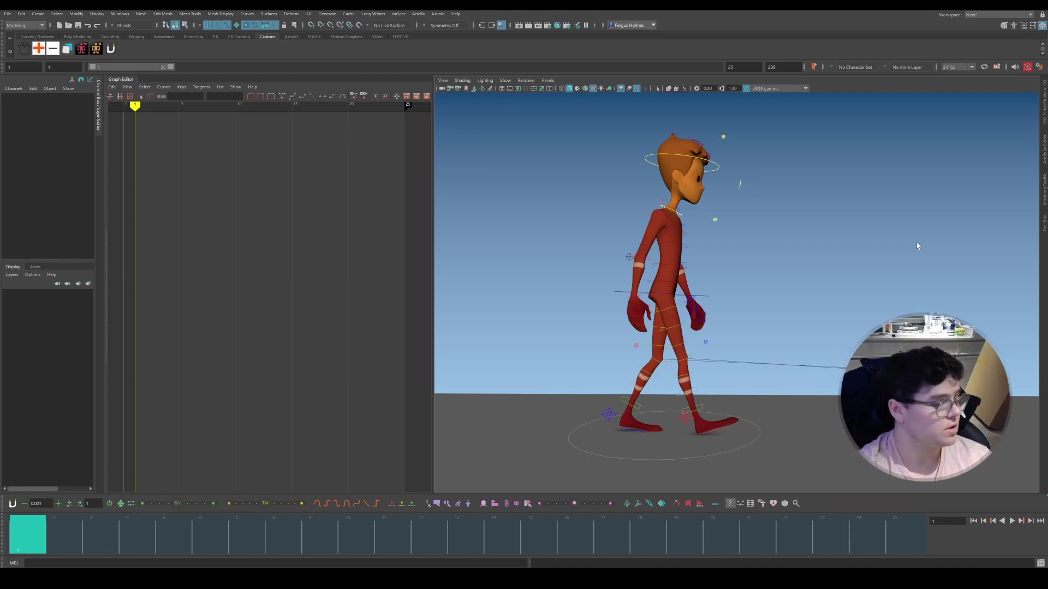
# Step: Compare the character's poses at frames 1 and 25 by scrubbing through the whole walk cycle
pyautogui.click(911, 537)
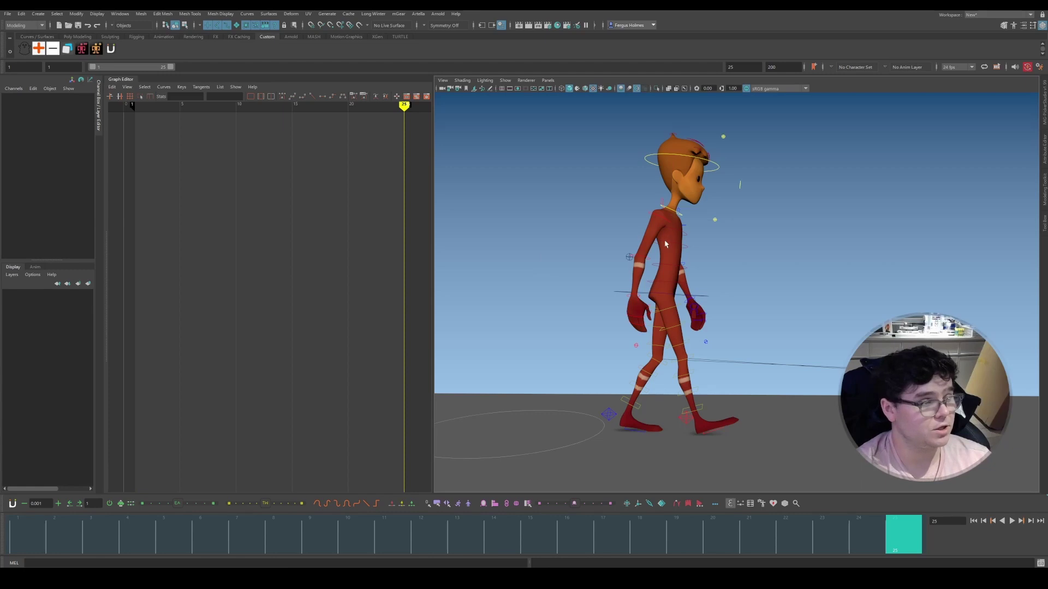
pyautogui.click(37, 543)
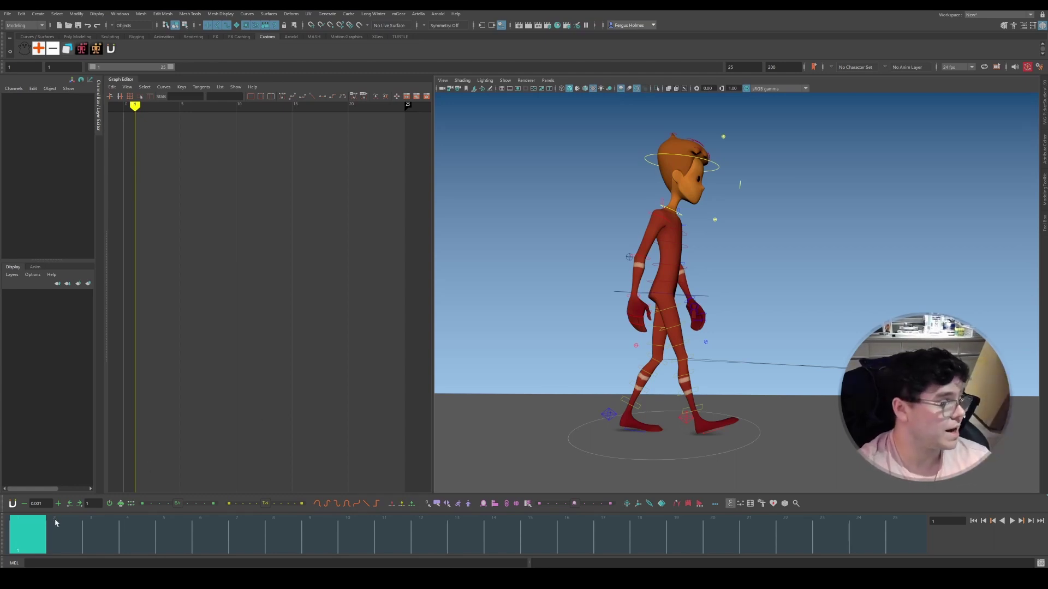
pyautogui.moveTo(60, 525); pyautogui.dragTo(898, 524)
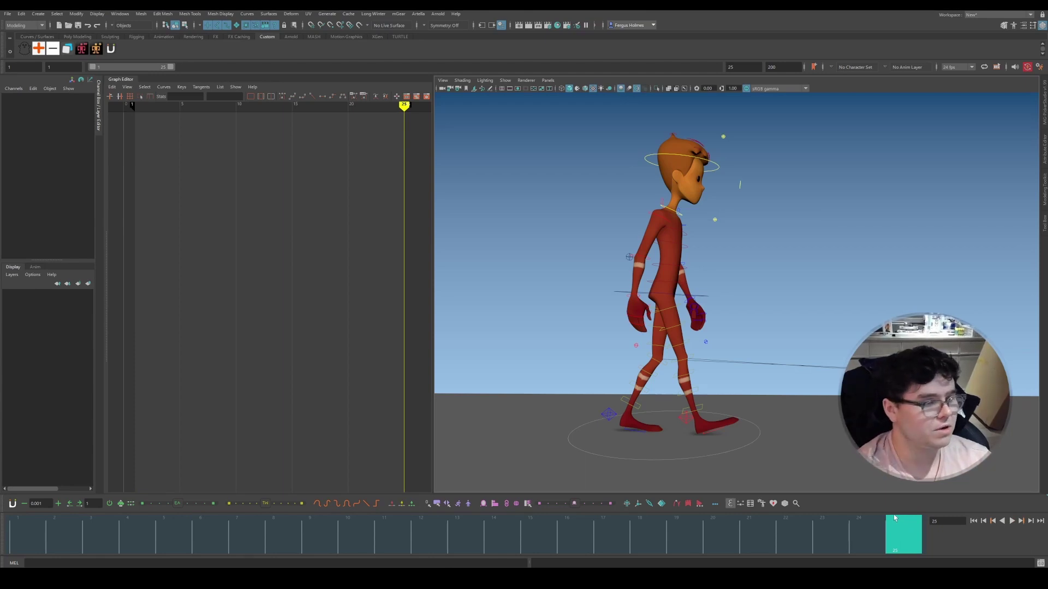
# Step: Inspect the hip COG control's Translate Z keys at frames 1 and 25, and briefly view the rear foot control's curves
pyautogui.click(705, 298)
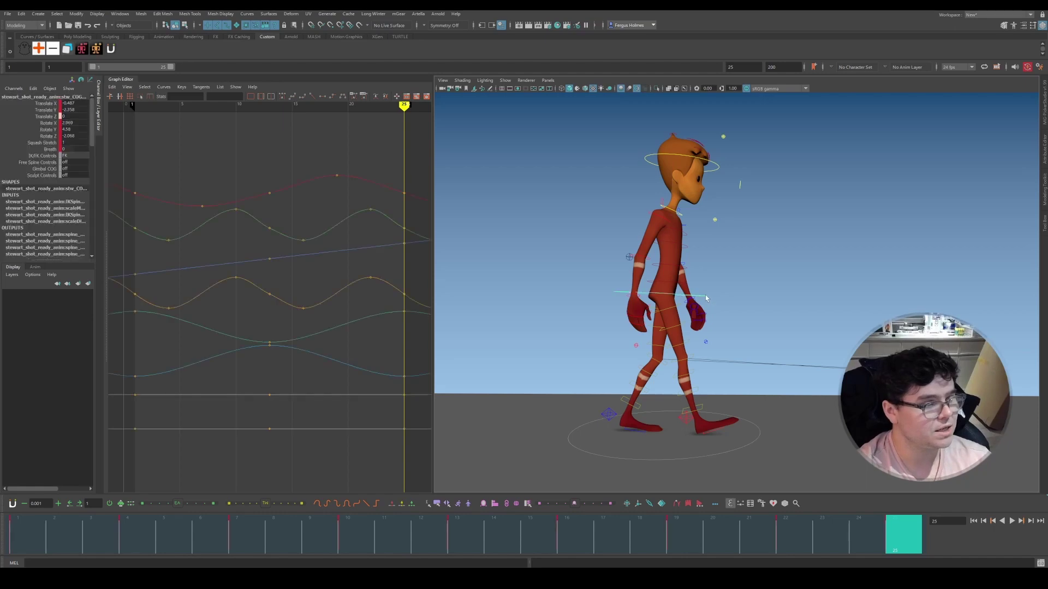
pyautogui.click(47, 117)
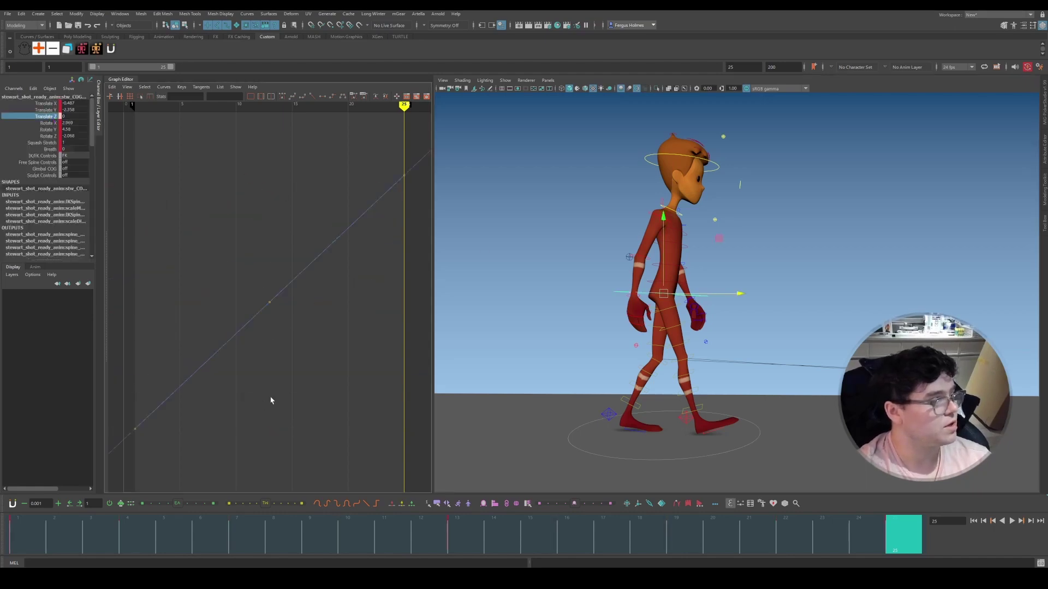
pyautogui.press('f')
pyautogui.moveTo(148, 356); pyautogui.dragTo(239, 411)
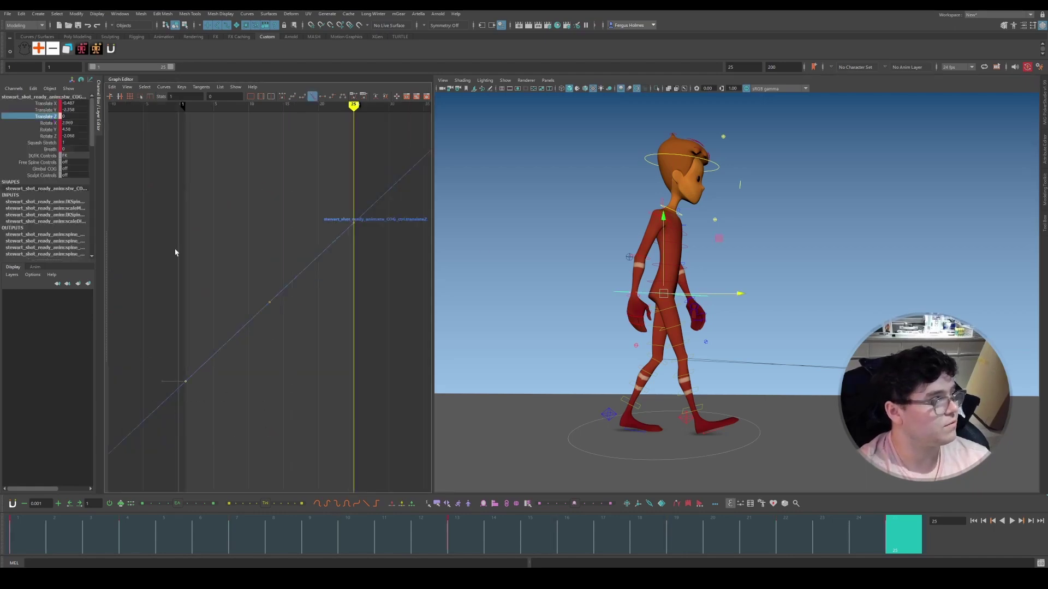
pyautogui.click(312, 175)
pyautogui.moveTo(318, 171); pyautogui.dragTo(357, 226)
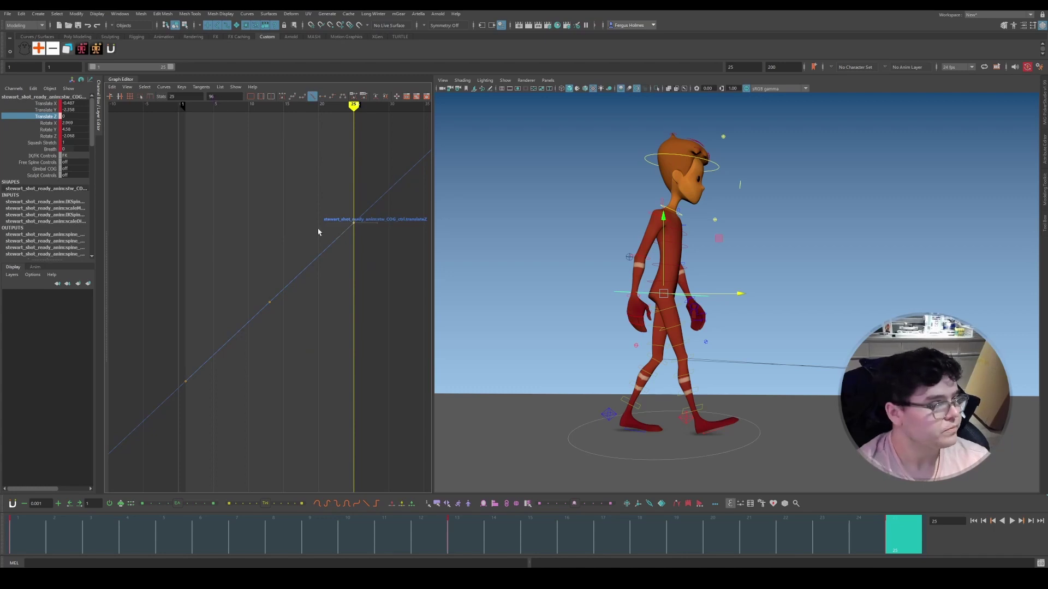
pyautogui.click(610, 415)
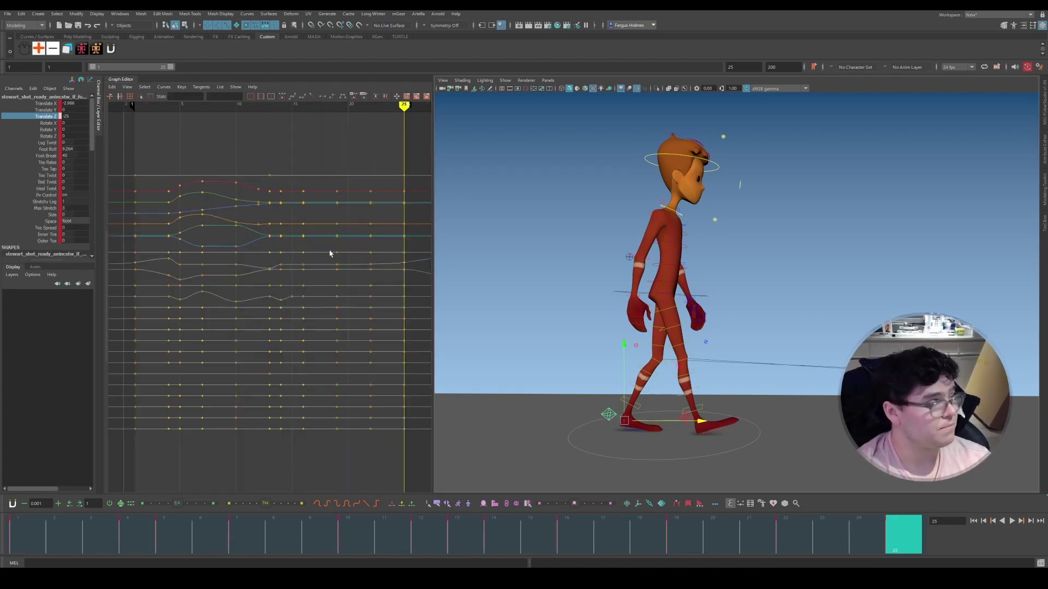
pyautogui.click(817, 225)
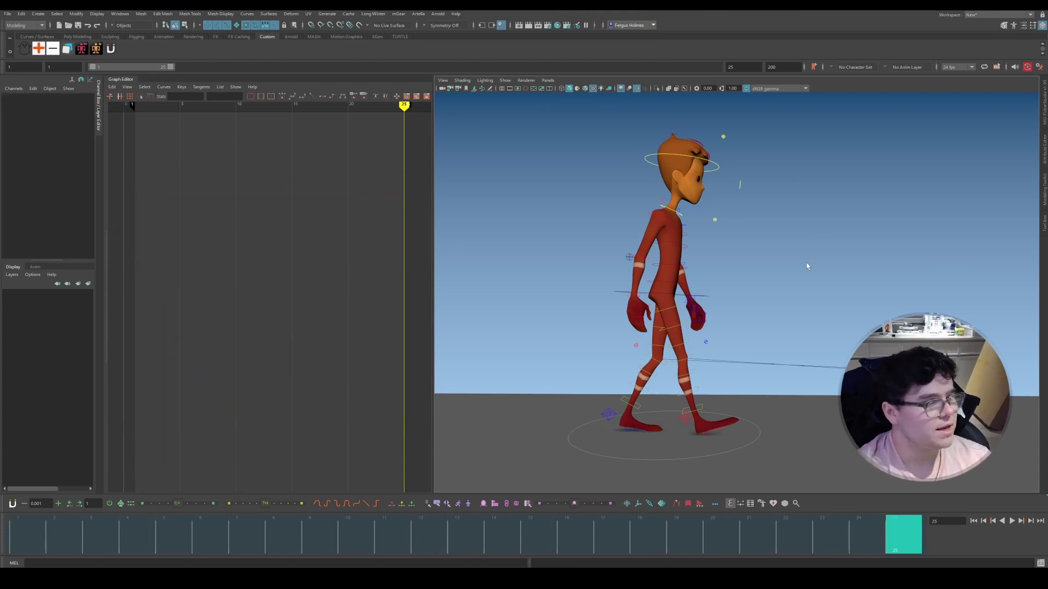
# Step: Return to frame 1 and examine the hip COG control's first Translate Z key
pyautogui.click(621, 295)
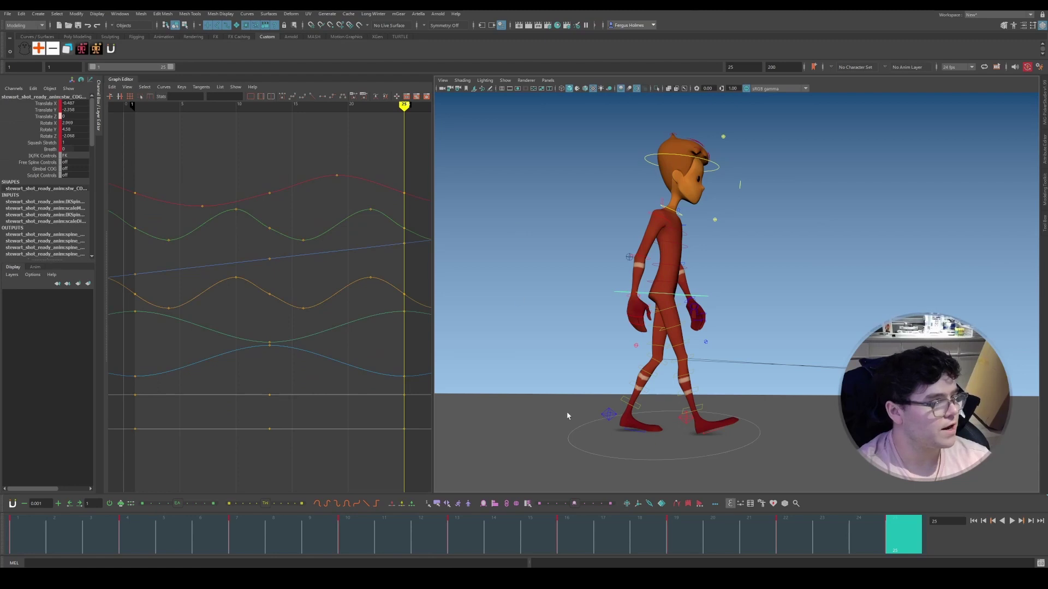
pyautogui.click(31, 537)
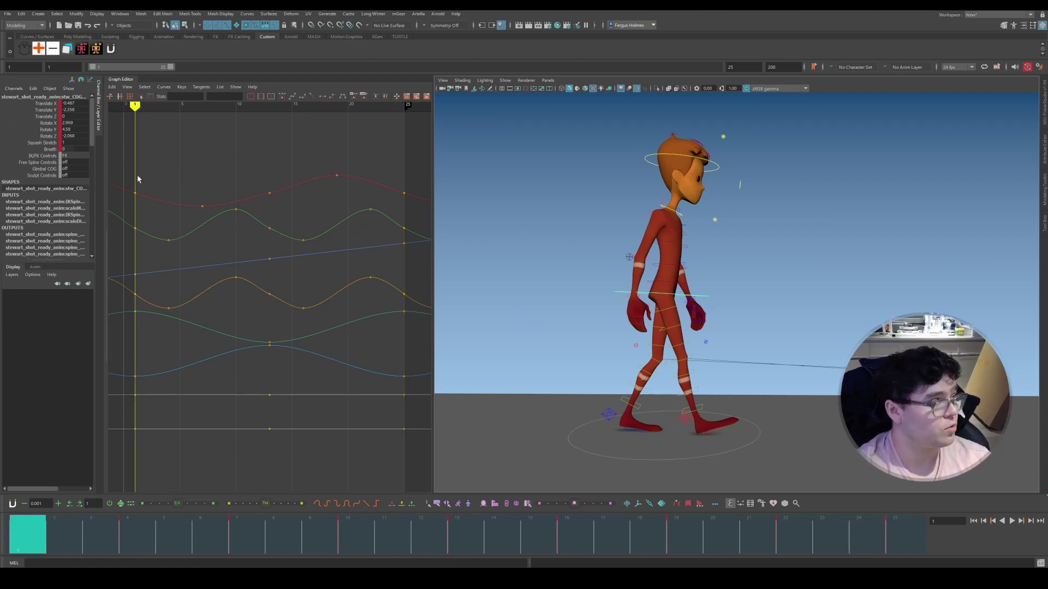
pyautogui.click(726, 286)
pyautogui.click(706, 299)
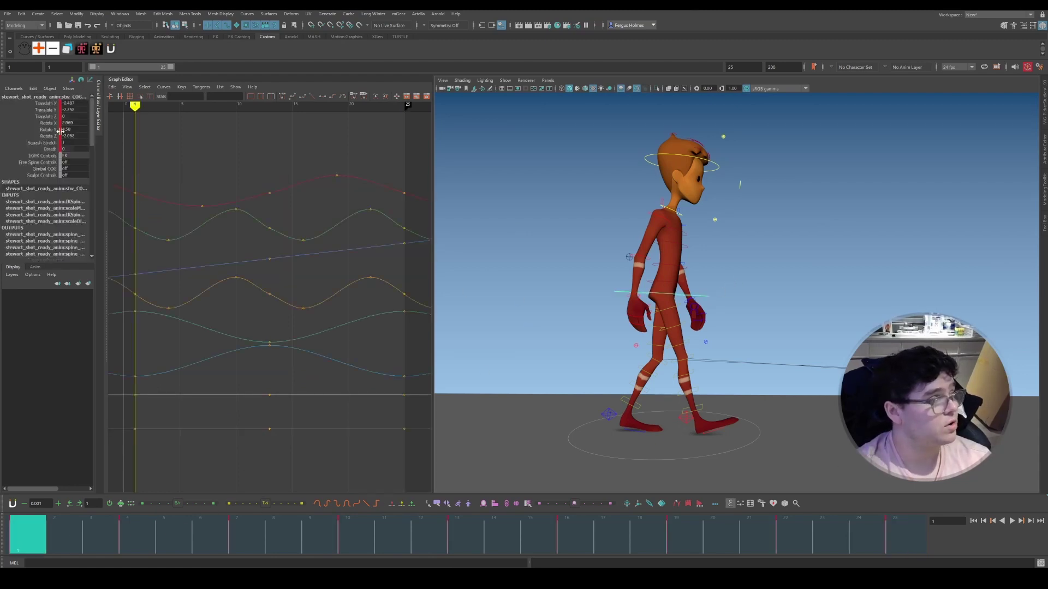
pyautogui.click(47, 117)
pyautogui.moveTo(120, 419); pyautogui.dragTo(154, 446)
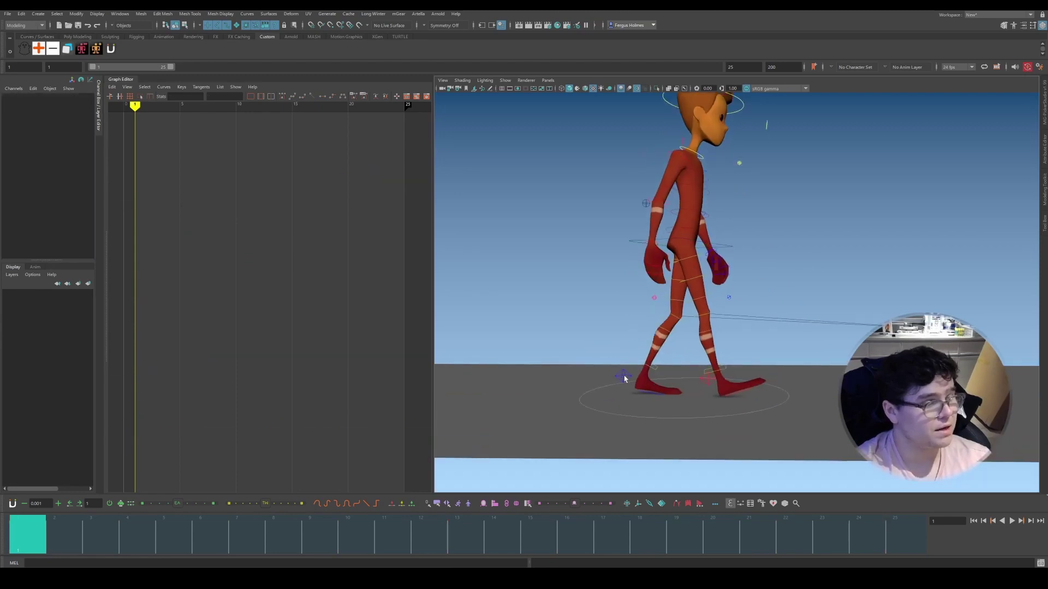
# Step: Compare the Translate Z curves of both foot controls at frame 1, finishing with only the rear foot's control selected
pyautogui.click(623, 376)
pyautogui.keyDown('shift'); pyautogui.click(708, 380); pyautogui.keyUp('shift')
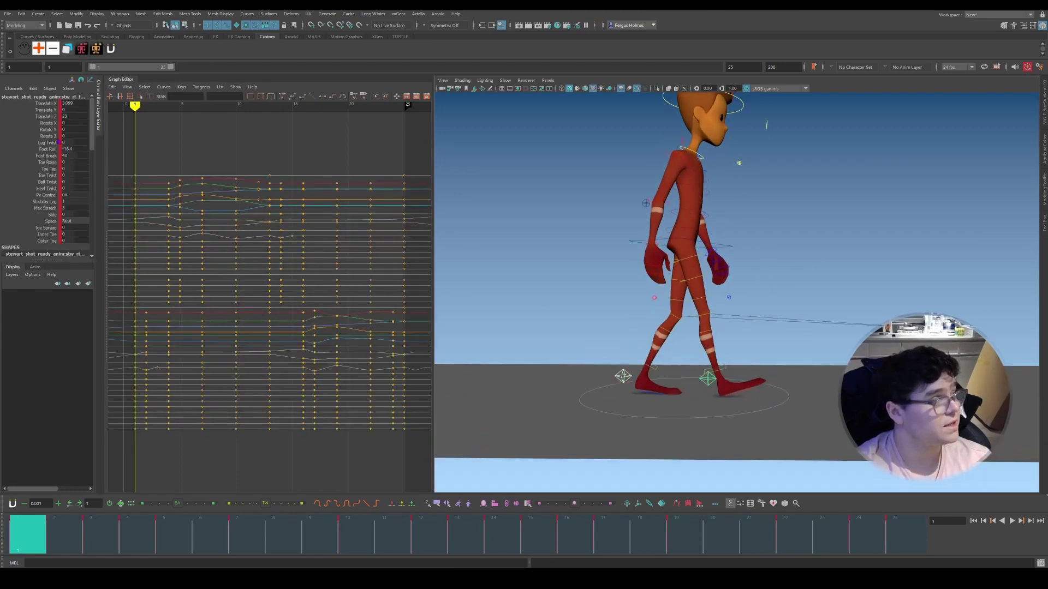
pyautogui.click(48, 116)
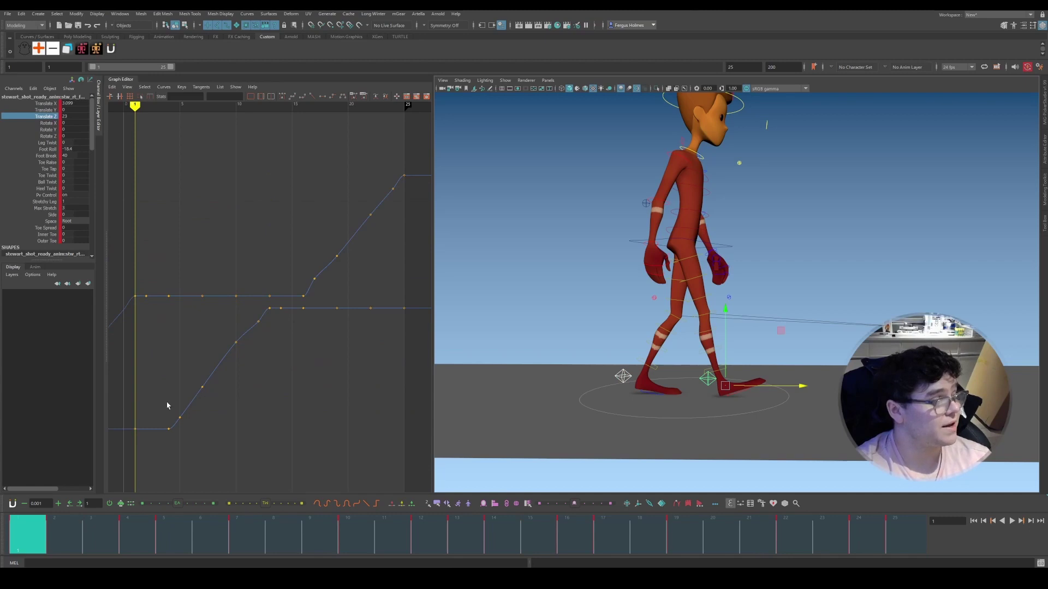
pyautogui.click(134, 296)
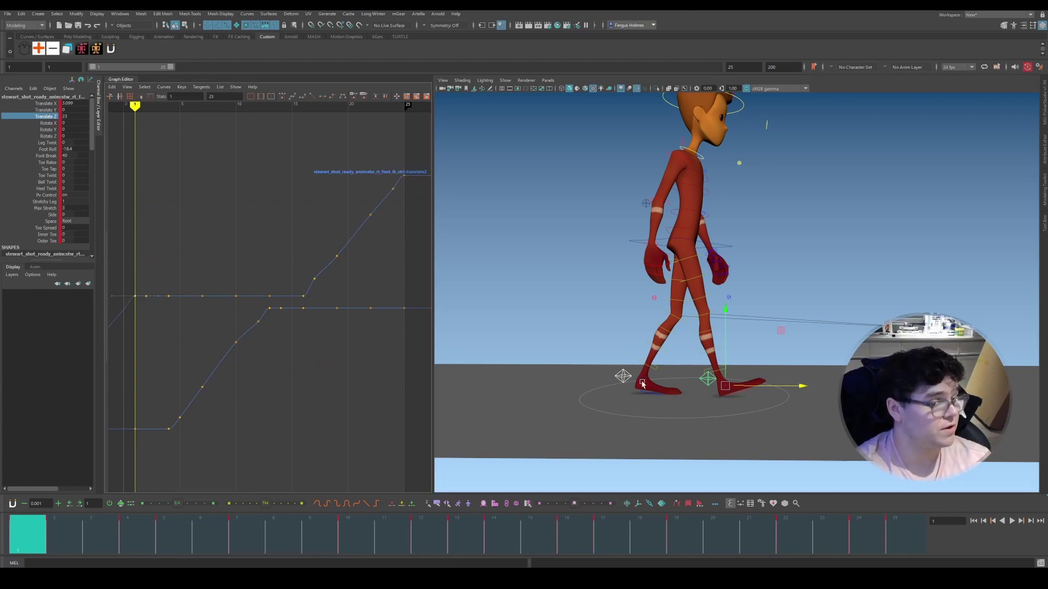
pyautogui.click(622, 376)
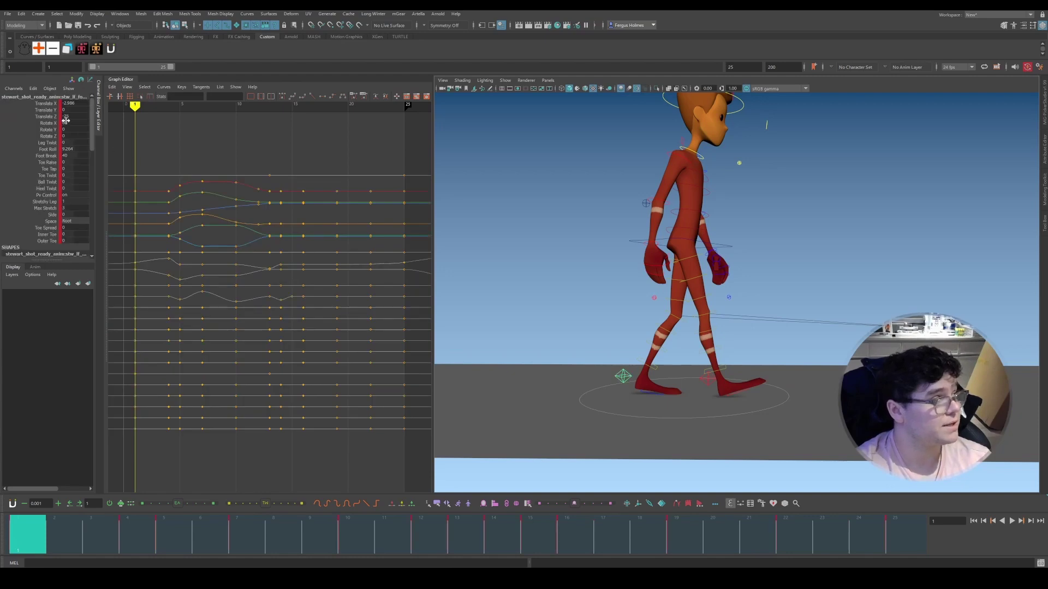
# Step: Review the channel values of the hip COG and both foot controls at frame 13, and go on to frame 25
pyautogui.scroll(-1, 739, 335)
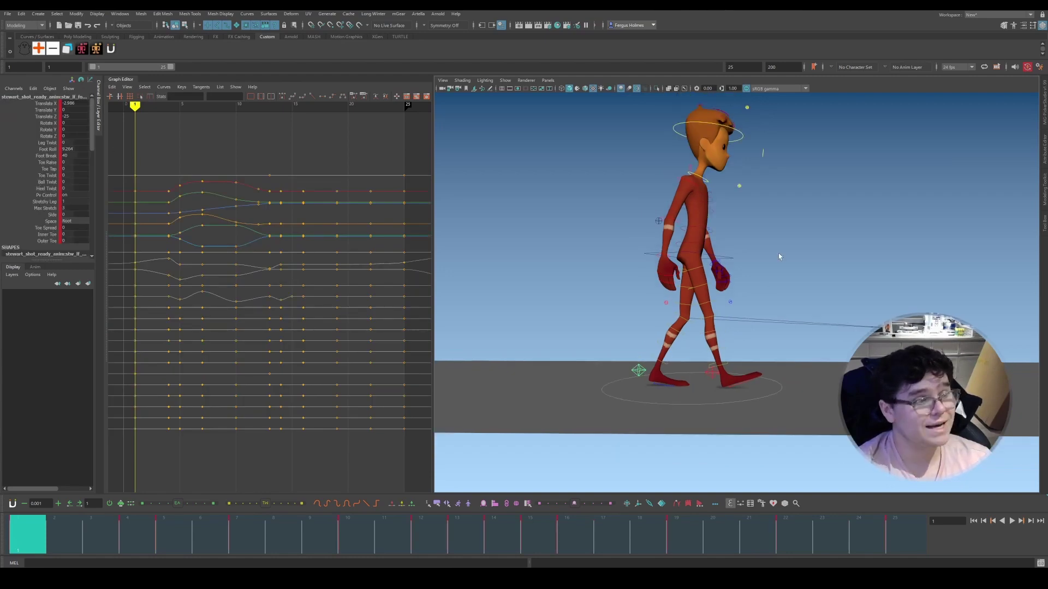
pyautogui.keyDown('alt'); pyautogui.moveTo(779, 256); pyautogui.dragTo(775, 264, button='middle'); pyautogui.keyUp('alt')
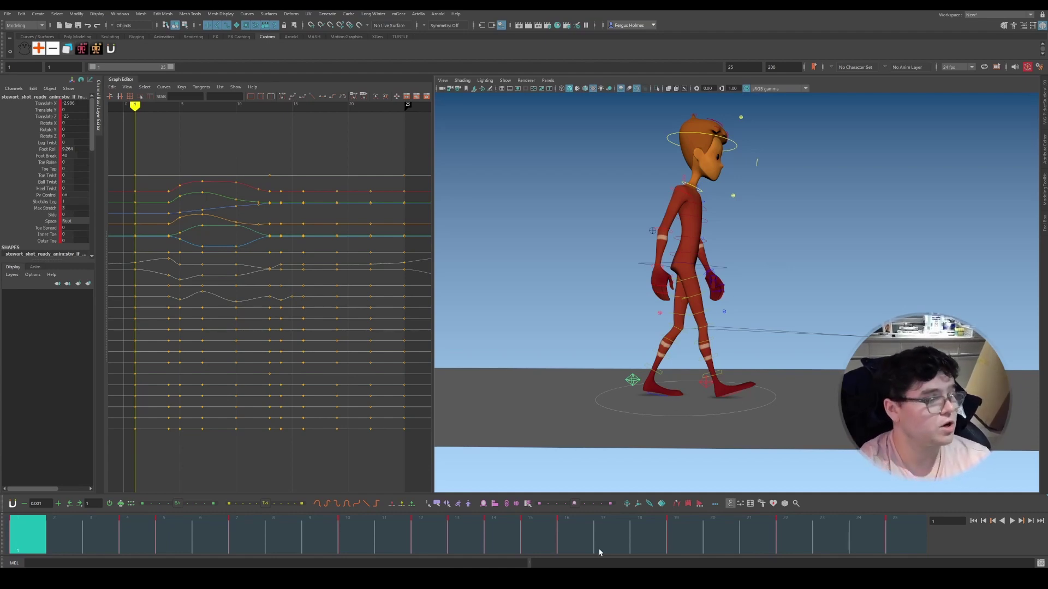
pyautogui.click(473, 533)
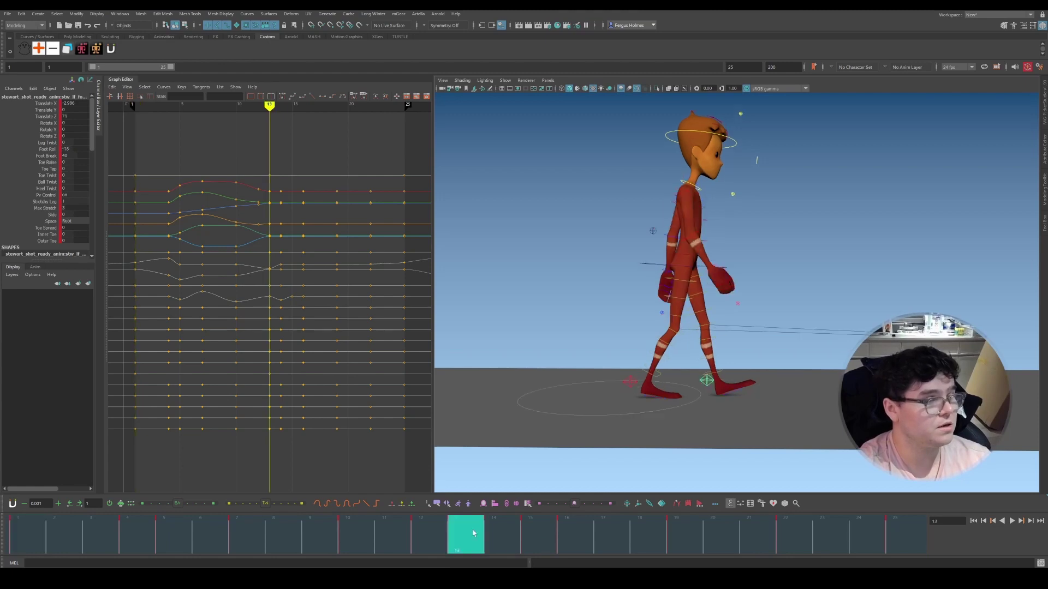
pyautogui.click(650, 266)
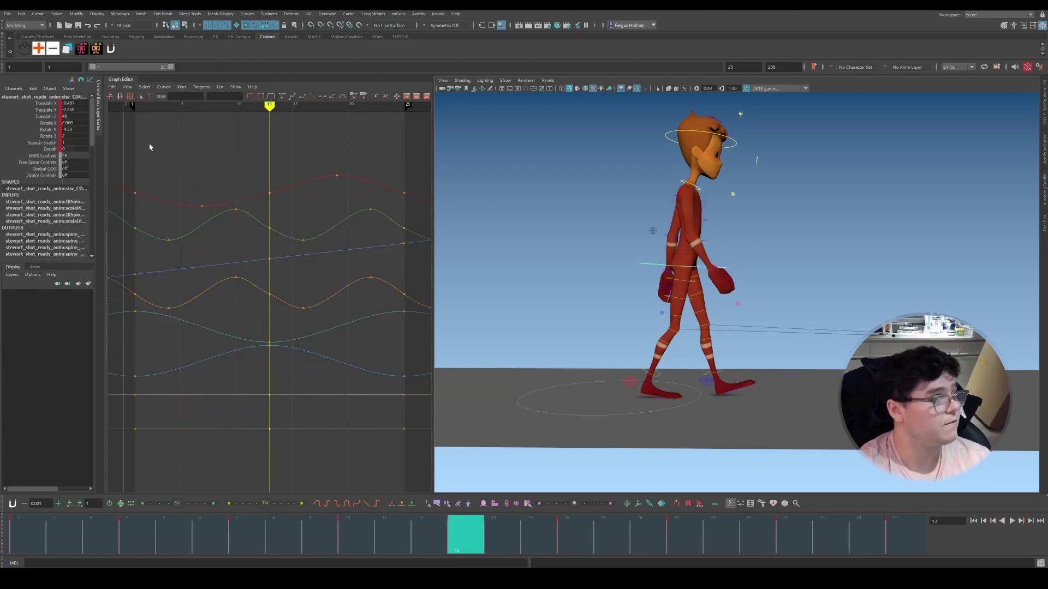
pyautogui.click(631, 381)
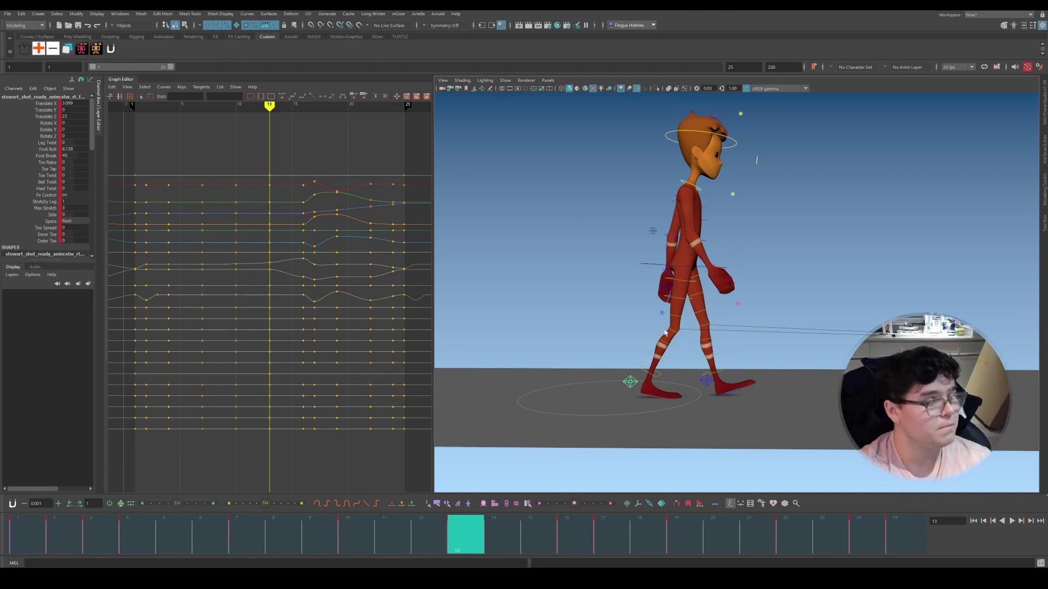
pyautogui.click(707, 381)
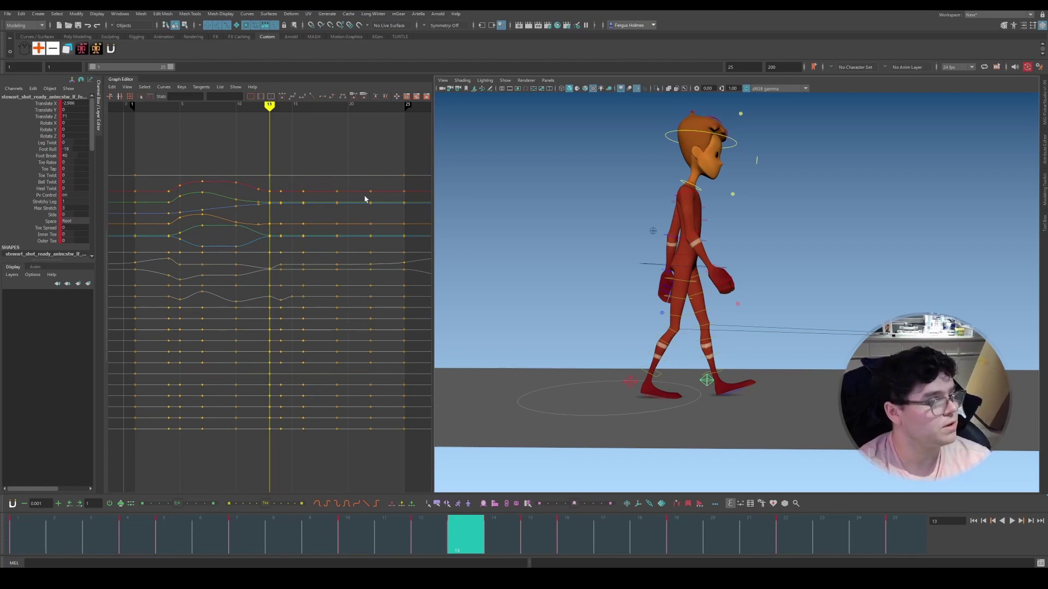
pyautogui.click(719, 264)
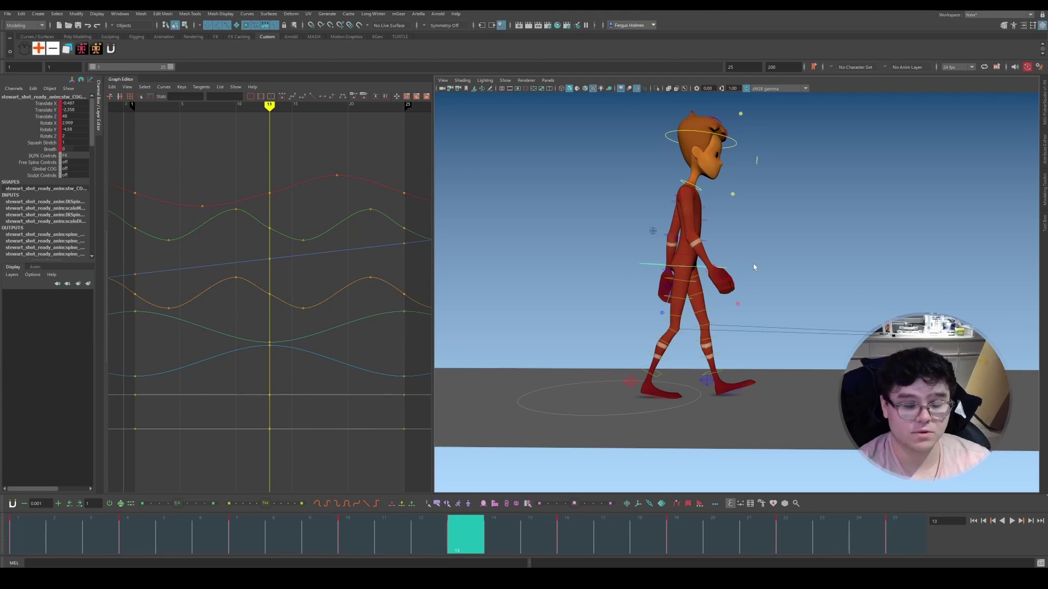
pyautogui.click(916, 535)
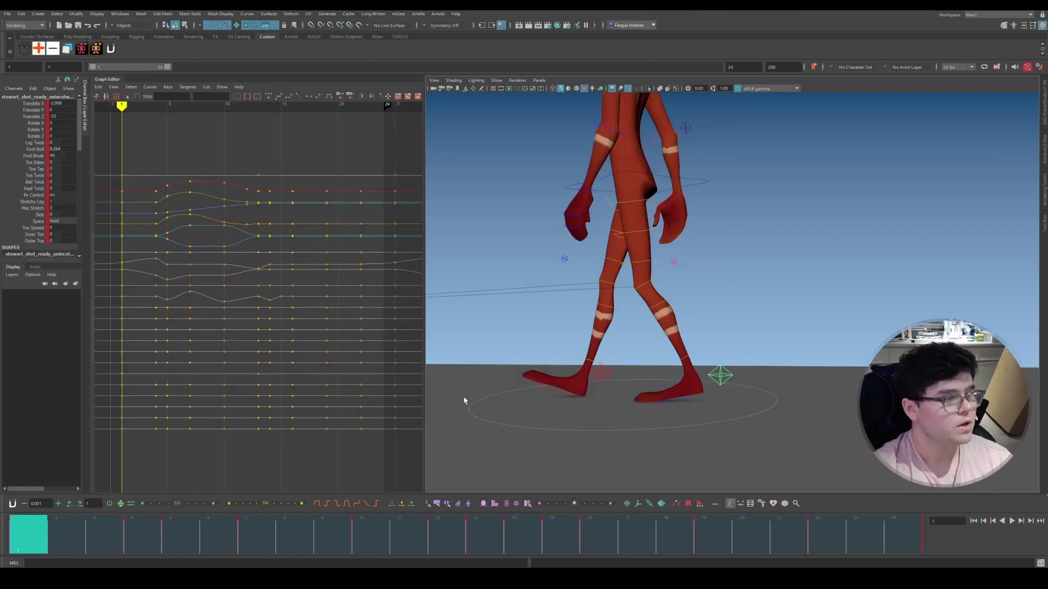
# Step: View the character from the front and display only the hip COG control's Translate X curve
pyautogui.click(743, 269)
pyautogui.keyDown('alt'); pyautogui.moveTo(743, 269); pyautogui.dragTo(681, 340, button='middle'); pyautogui.keyUp('alt')
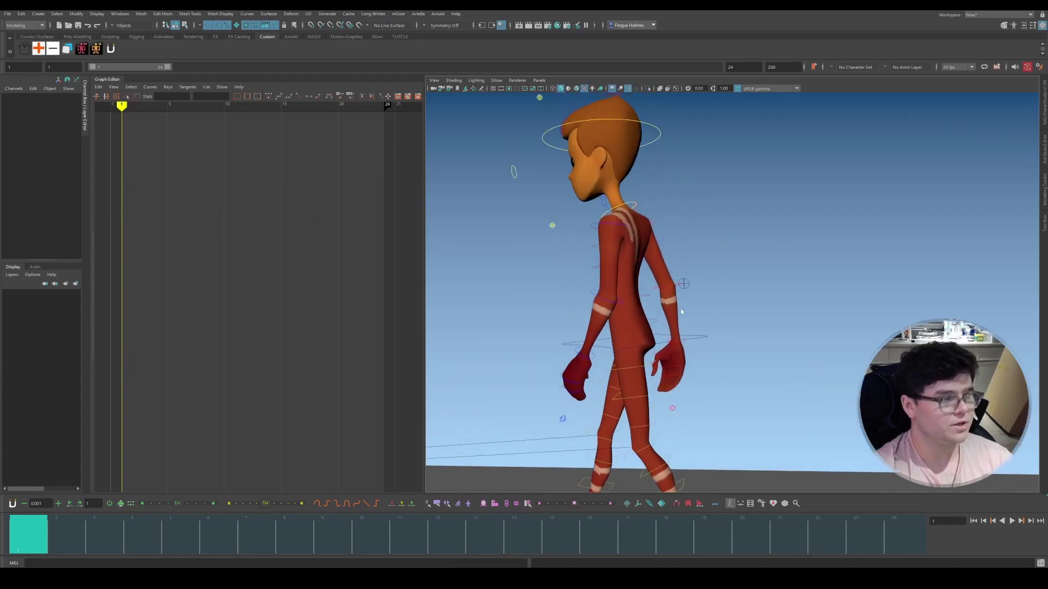
pyautogui.keyDown('alt'); pyautogui.moveTo(680, 338); pyautogui.dragTo(769, 326); pyautogui.keyUp('alt')
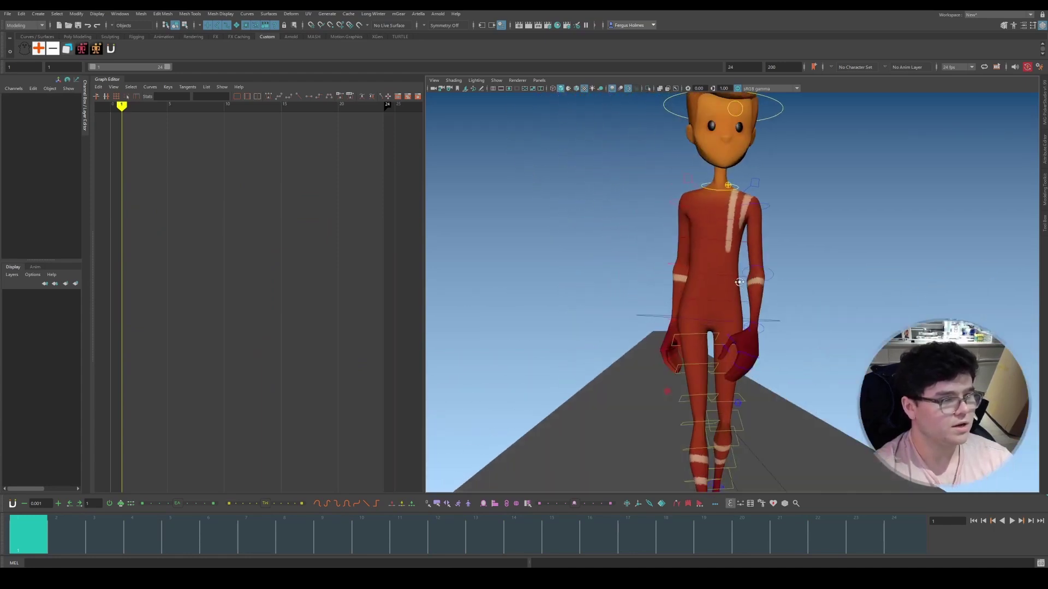
pyautogui.click(771, 321)
pyautogui.keyDown('alt'); pyautogui.moveTo(814, 293); pyautogui.dragTo(788, 297); pyautogui.keyUp('alt')
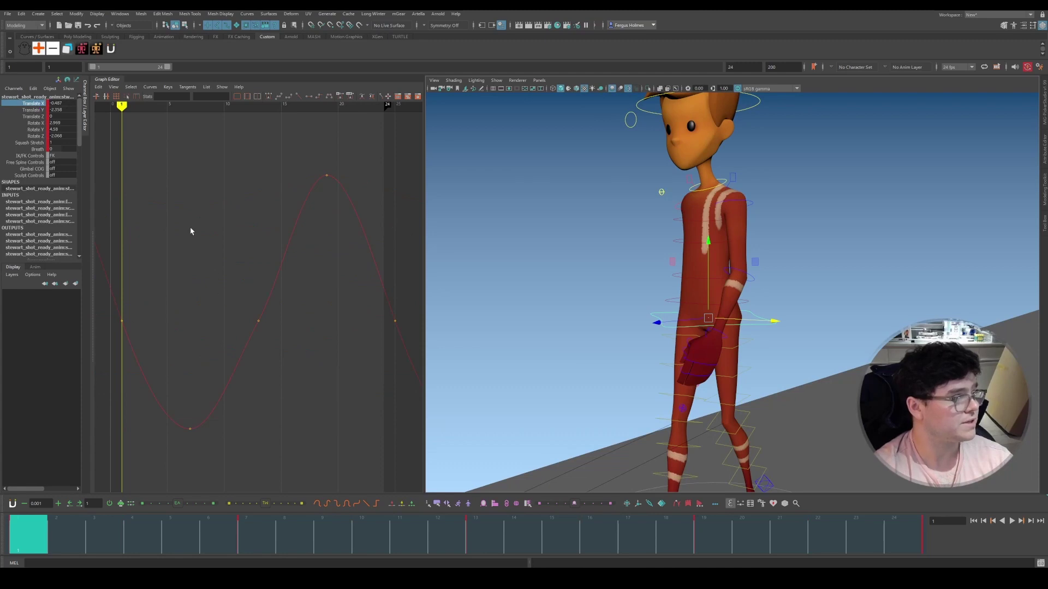
# Step: Compare the hips' sideways shift at frames 7 and 19 against the Translate X curve, and return to frame 1
pyautogui.moveTo(124, 108)
pyautogui.mouseDown()
pyautogui.moveTo(204, 122)
pyautogui.moveTo(194, 131)
pyautogui.mouseUp()
pyautogui.keyDown('alt'); pyautogui.keyDown('shift'); pyautogui.moveTo(261, 251); pyautogui.dragTo(266, 276, button='right'); pyautogui.keyUp('shift'); pyautogui.keyUp('alt')
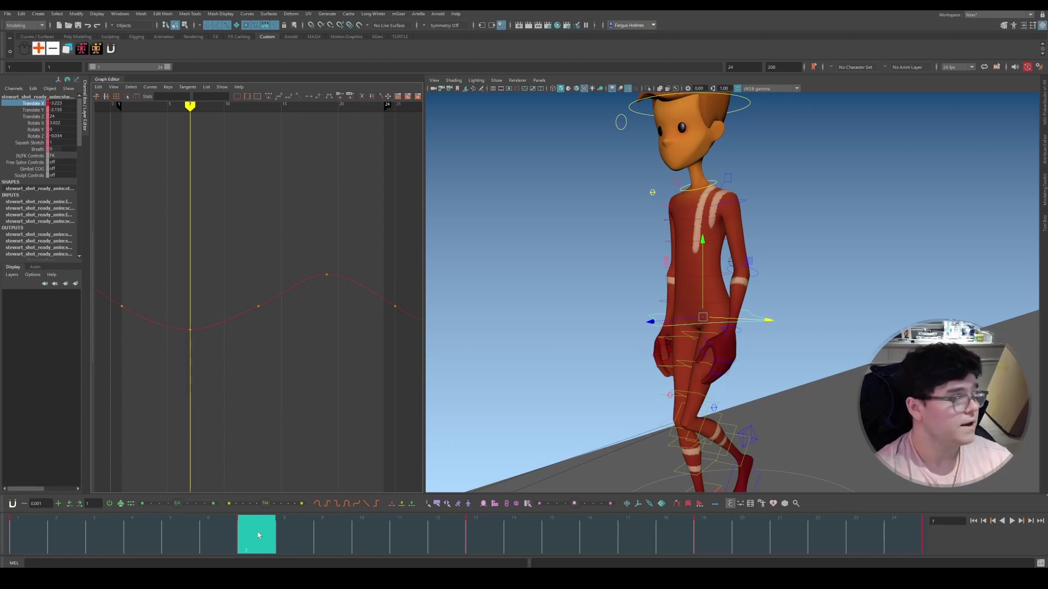
pyautogui.click(331, 109)
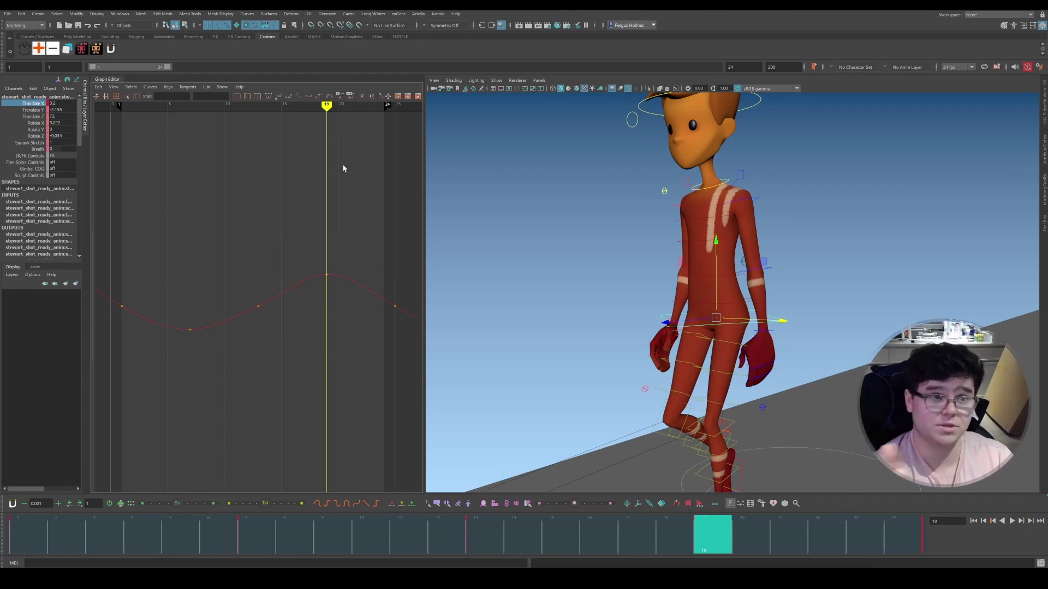
pyautogui.click(185, 109)
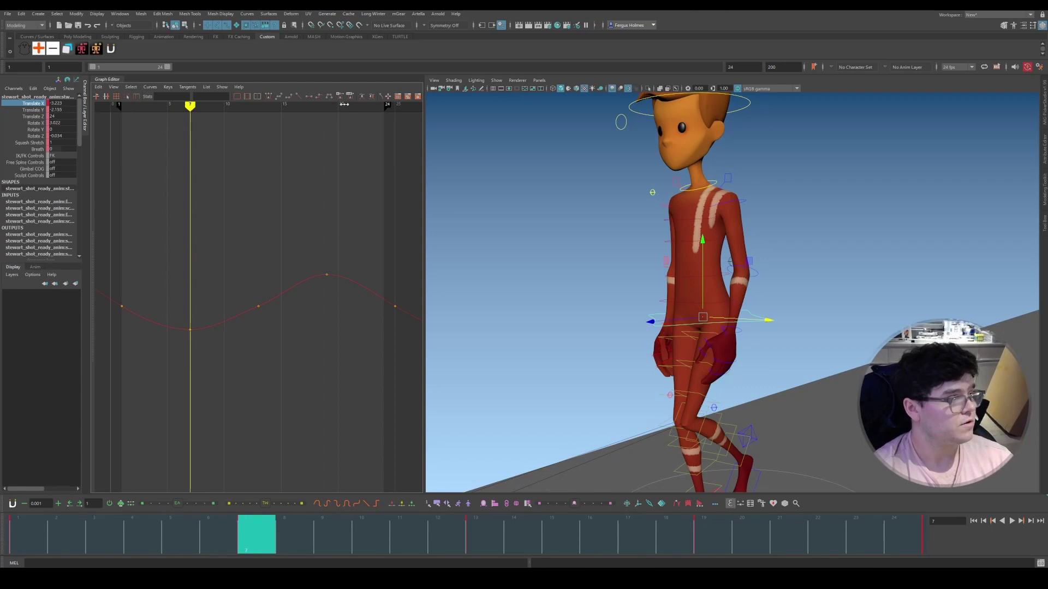
pyautogui.click(326, 106)
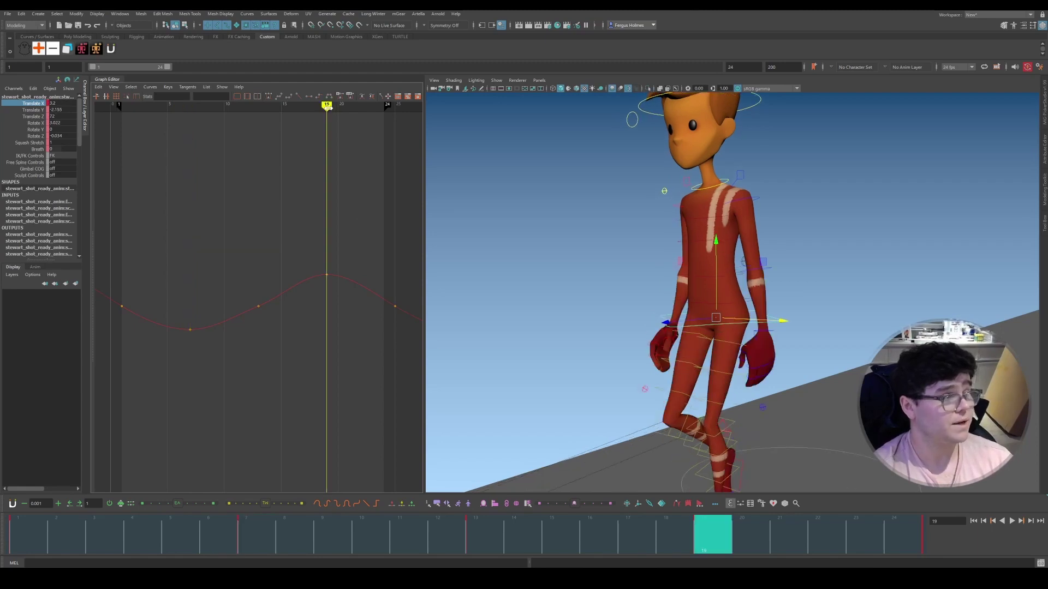
pyautogui.moveTo(89, 293)
pyautogui.mouseDown()
pyautogui.moveTo(178, 306)
pyautogui.moveTo(104, 299)
pyautogui.mouseUp()
pyautogui.hotkey('ctrl', 'z')
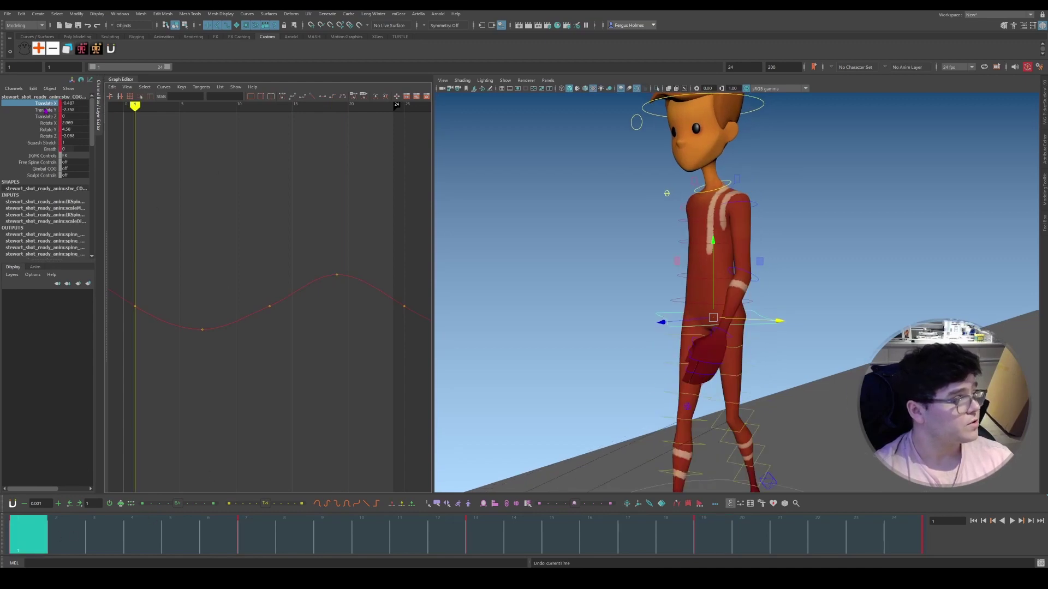
# Step: Display the hip COG control's Translate Y curve and examine its low and high keys, checking the pose at frame 10
pyautogui.click(46, 110)
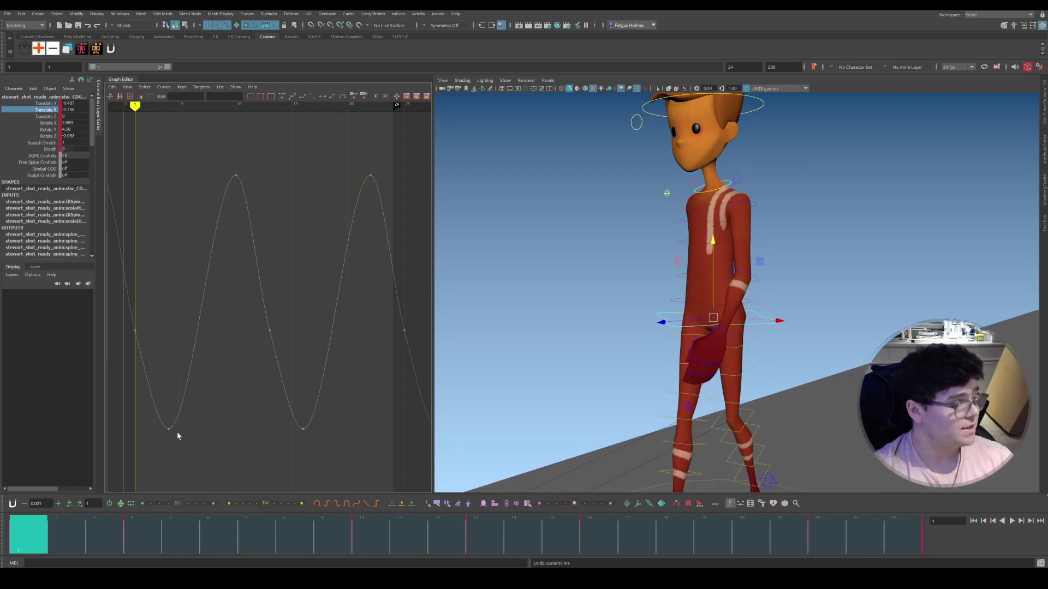
pyautogui.moveTo(157, 410); pyautogui.dragTo(183, 446)
pyautogui.moveTo(222, 153); pyautogui.dragTo(258, 201)
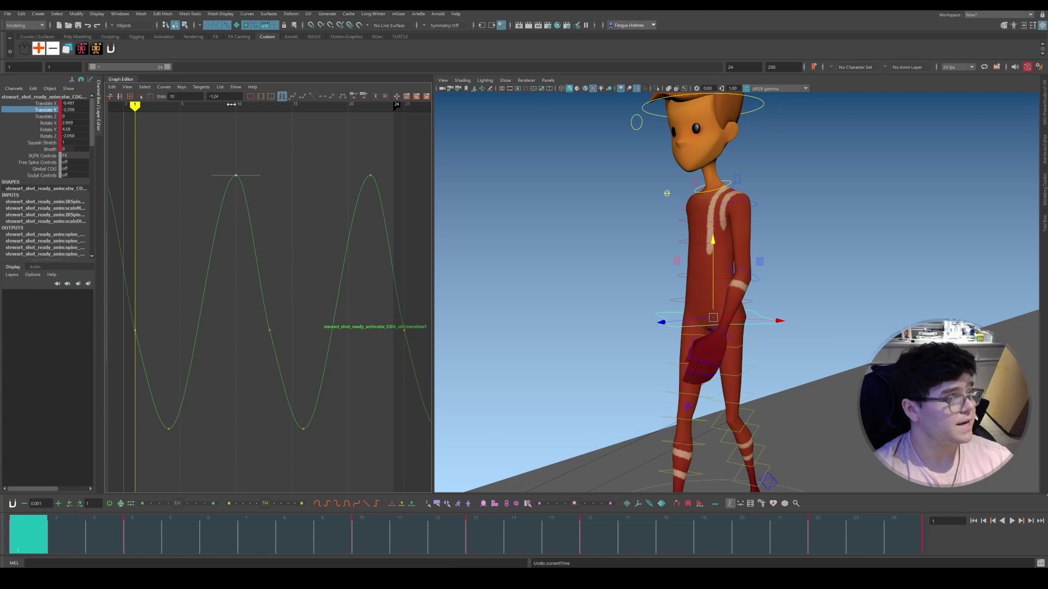
pyautogui.click(234, 105)
pyautogui.moveTo(281, 397); pyautogui.dragTo(310, 437)
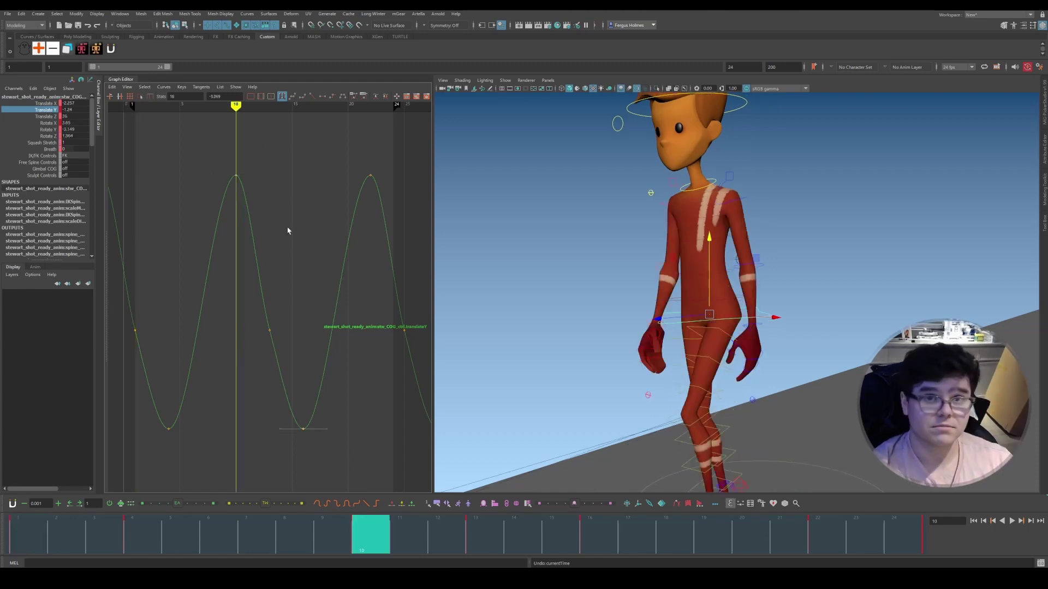
pyautogui.press('f')
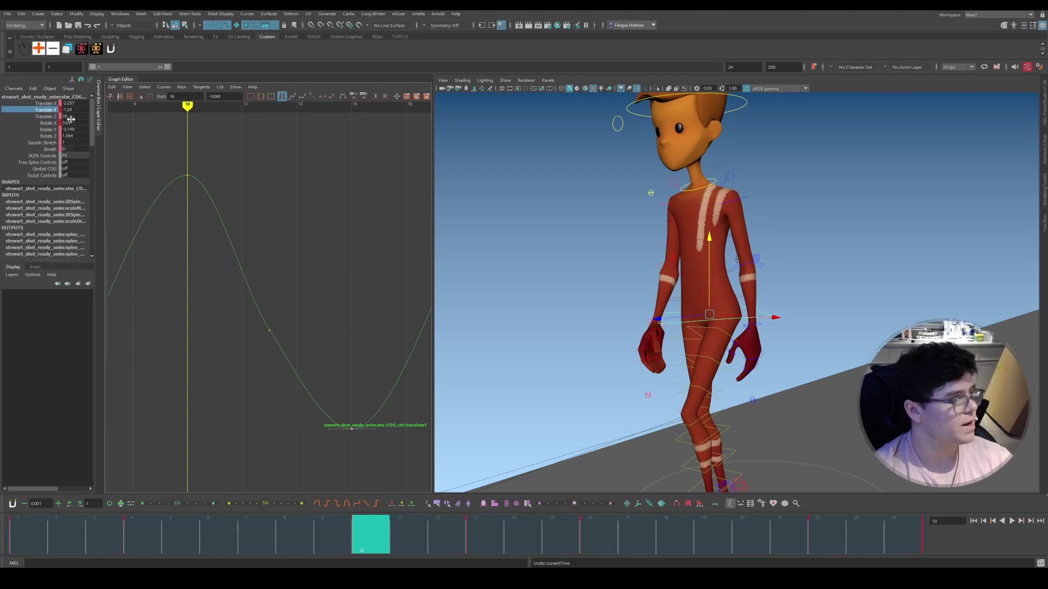
# Step: Display the hip COG control's whole Translate Z curve
pyautogui.click(46, 117)
pyautogui.press('a')
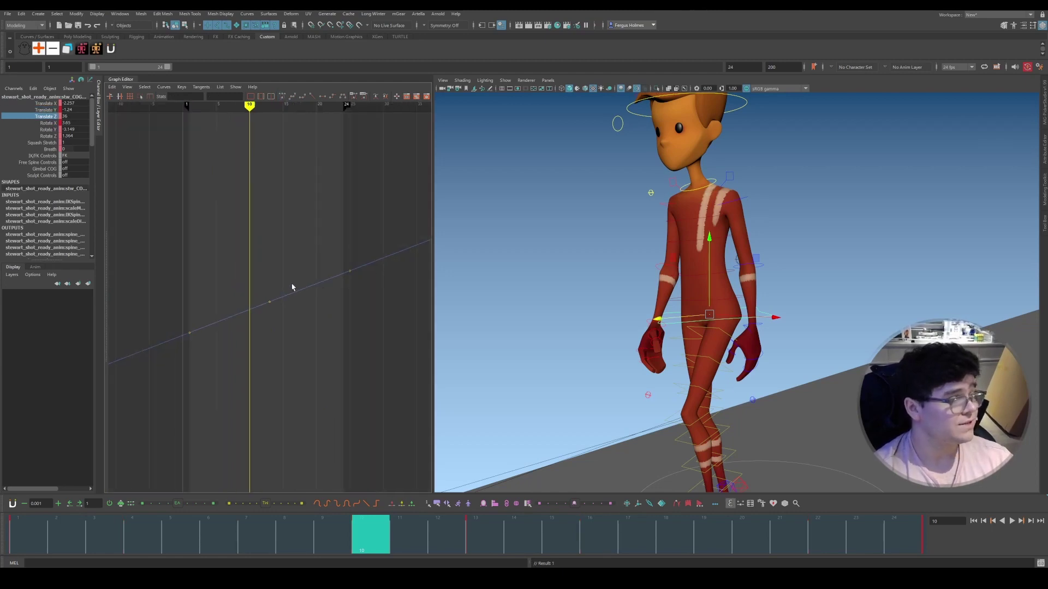
# Step: Compare the hips' forward position at frames 1 and 13, and examine the Translate Z keys at frames 13 and 25
pyautogui.click(10, 534)
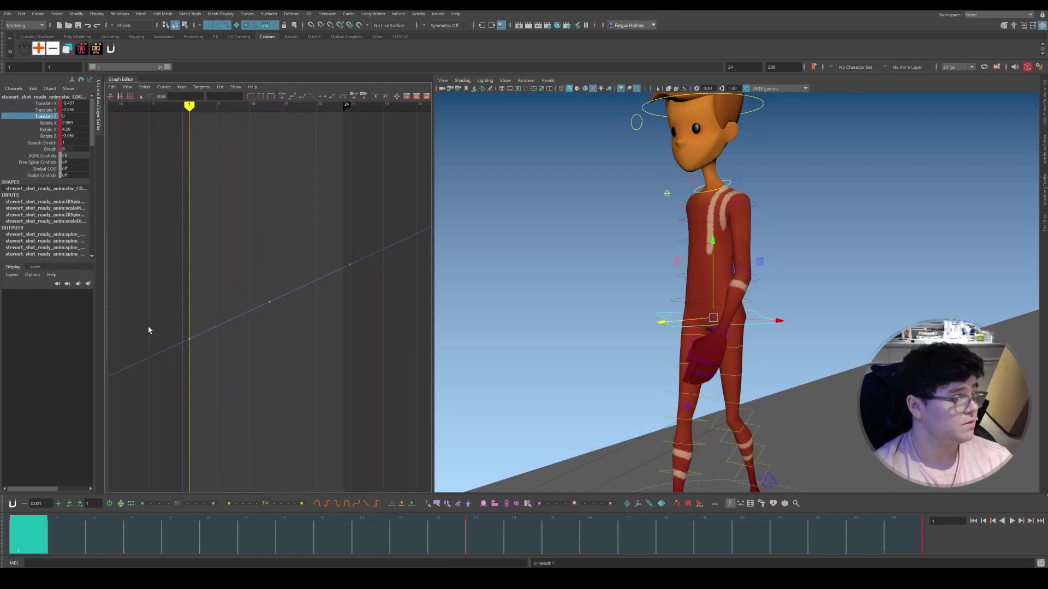
pyautogui.click(479, 543)
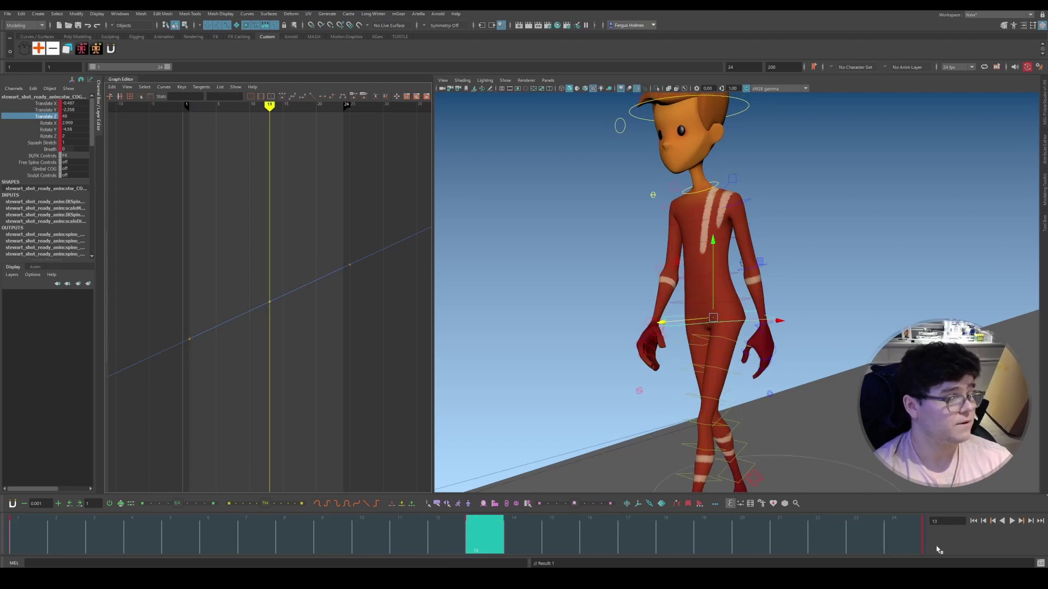
pyautogui.moveTo(327, 545); pyautogui.dragTo(9, 533)
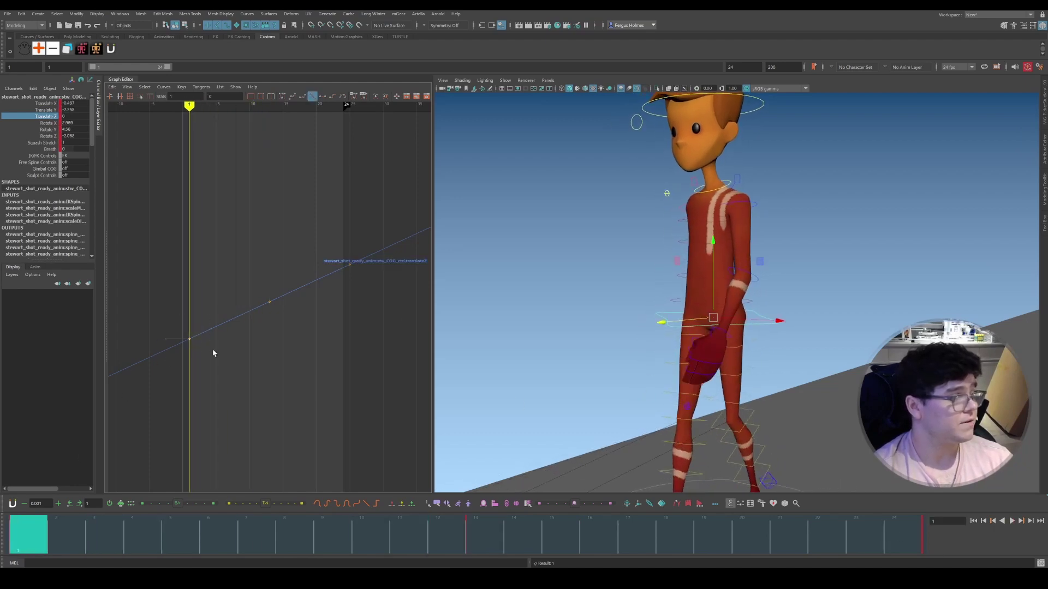
pyautogui.moveTo(243, 265); pyautogui.dragTo(323, 336)
pyautogui.moveTo(339, 239); pyautogui.dragTo(394, 309)
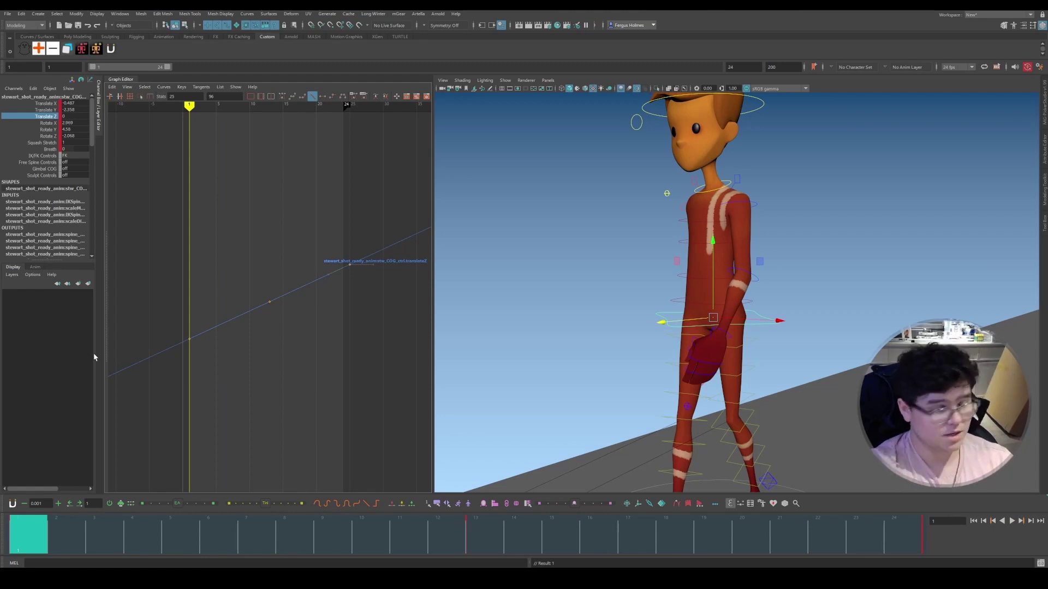
# Step: Display the hip COG control's Rotate X, Y and Z curves, and examine the Rotate Y and Rotate Z curves
pyautogui.moveTo(44, 123); pyautogui.dragTo(57, 140)
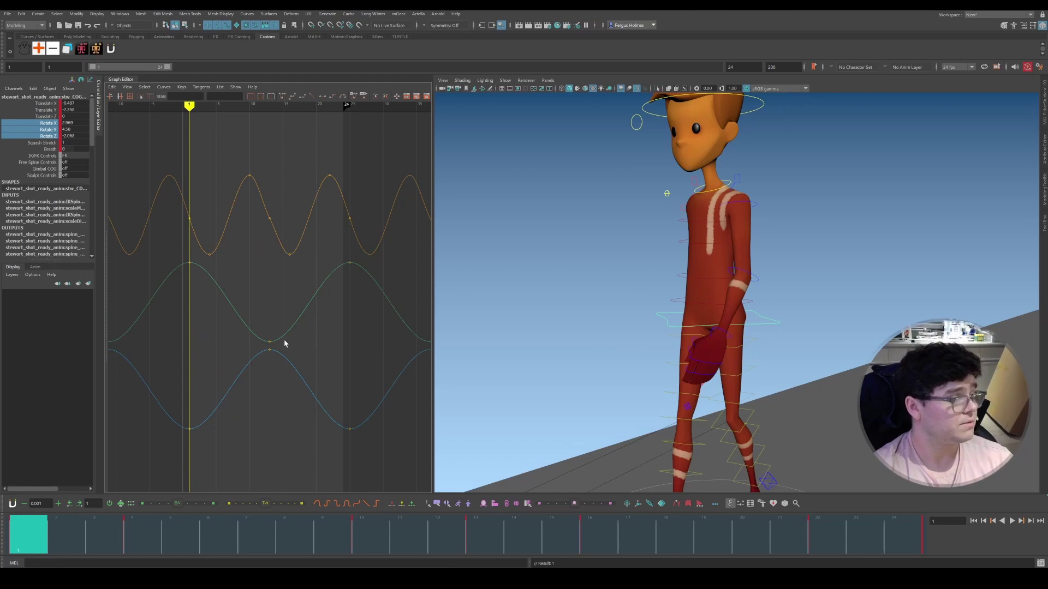
pyautogui.click(229, 300)
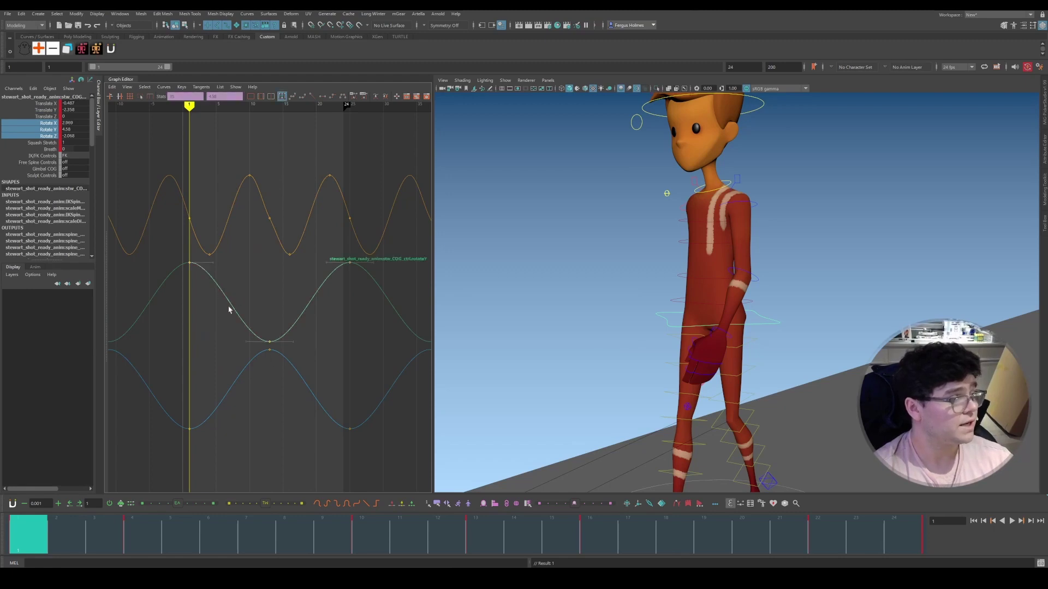
pyautogui.click(225, 395)
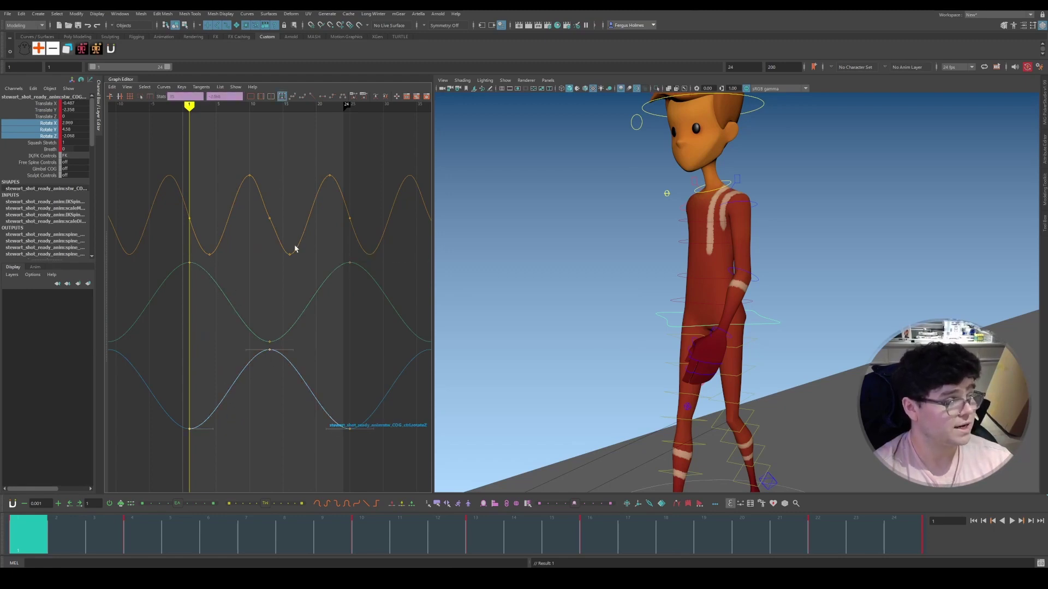
pyautogui.click(184, 197)
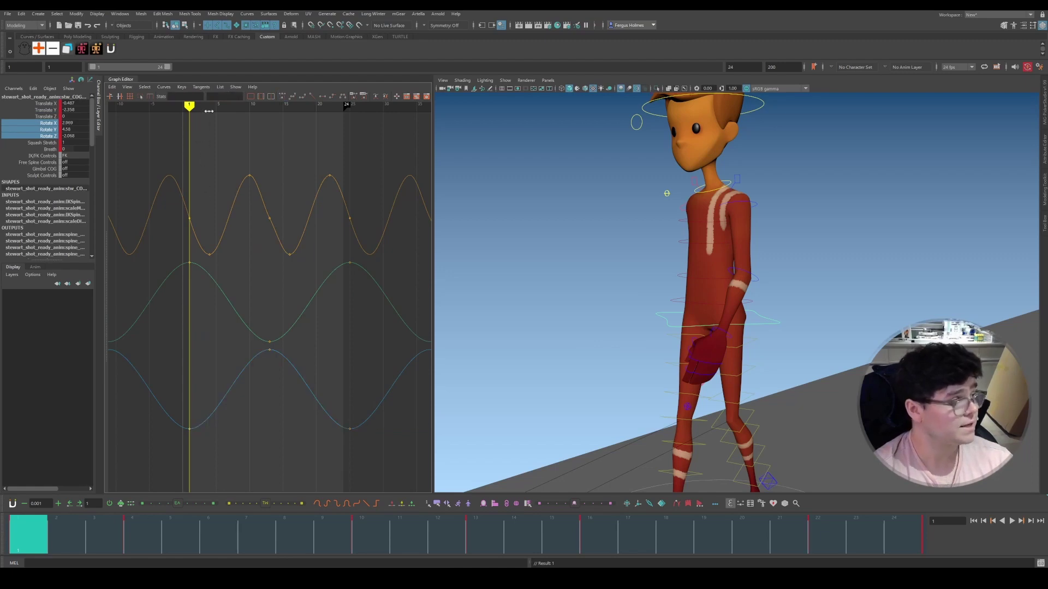
# Step: Compare the hips' tilt at frames 4 and 10 against the low and high points of the Rotate X curve
pyautogui.click(217, 106)
pyautogui.moveTo(216, 105); pyautogui.dragTo(209, 105)
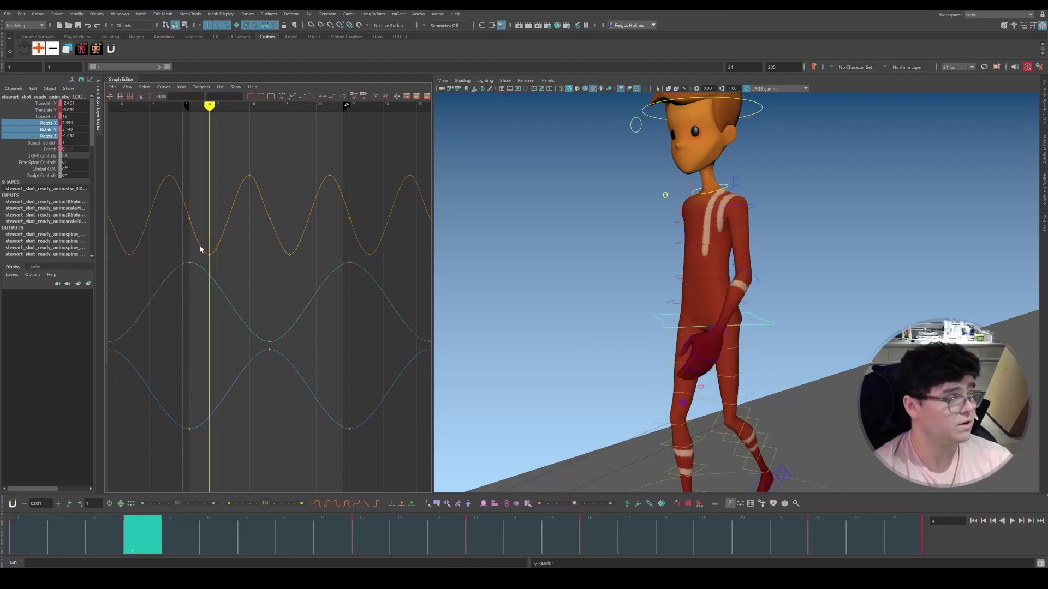
pyautogui.press('.')
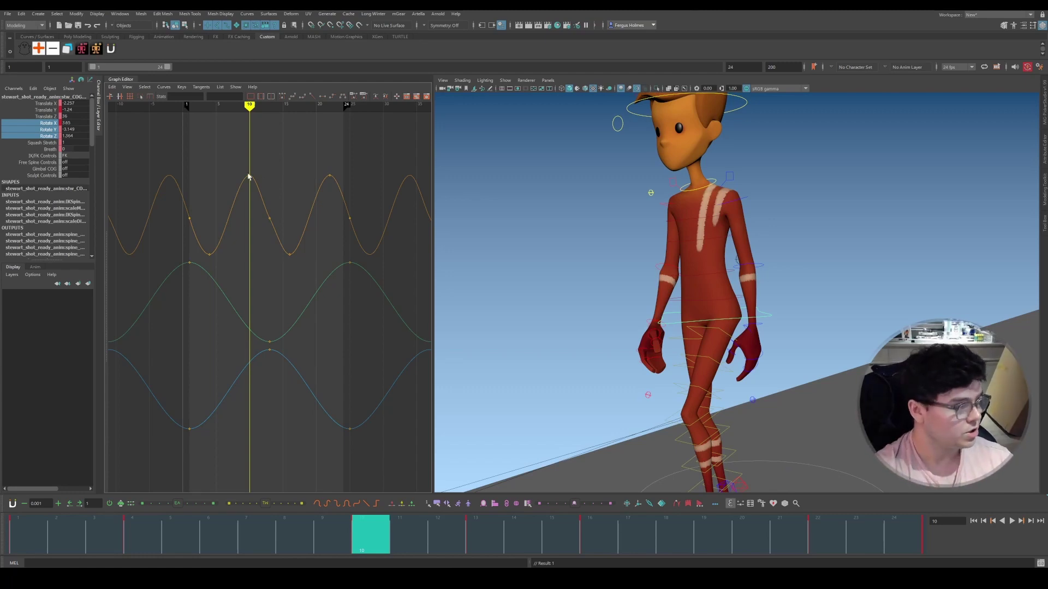
pyautogui.keyDown('alt'); pyautogui.keyDown('shift'); pyautogui.moveTo(269, 172); pyautogui.dragTo(284, 171, button='right'); pyautogui.keyUp('shift'); pyautogui.keyUp('alt')
pyautogui.keyDown('alt'); pyautogui.moveTo(282, 236); pyautogui.dragTo(315, 245, button='middle'); pyautogui.keyUp('alt')
# Step: View the character from the front and show the curves of both upper arm and clavicle controls
pyautogui.scroll(-3, 318, 244)
pyautogui.keyDown('alt'); pyautogui.moveTo(696, 281); pyautogui.dragTo(738, 277); pyautogui.keyUp('alt')
pyautogui.click(791, 245)
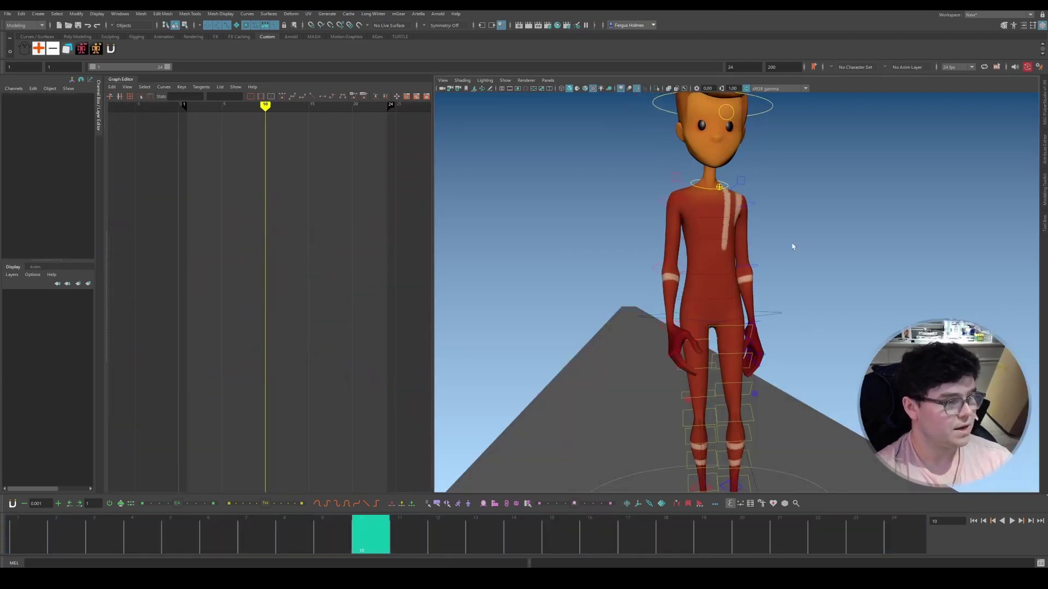
pyautogui.keyDown('alt'); pyautogui.moveTo(713, 352); pyautogui.dragTo(692, 363); pyautogui.keyUp('alt')
pyautogui.keyDown('alt'); pyautogui.moveTo(755, 281); pyautogui.dragTo(696, 350); pyautogui.keyUp('alt')
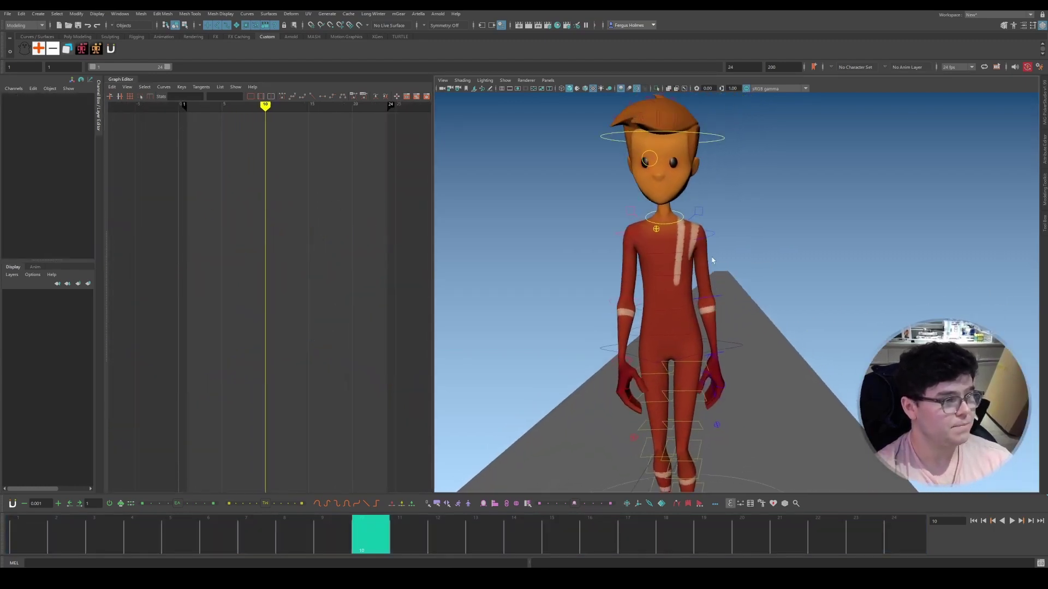
pyautogui.click(712, 237)
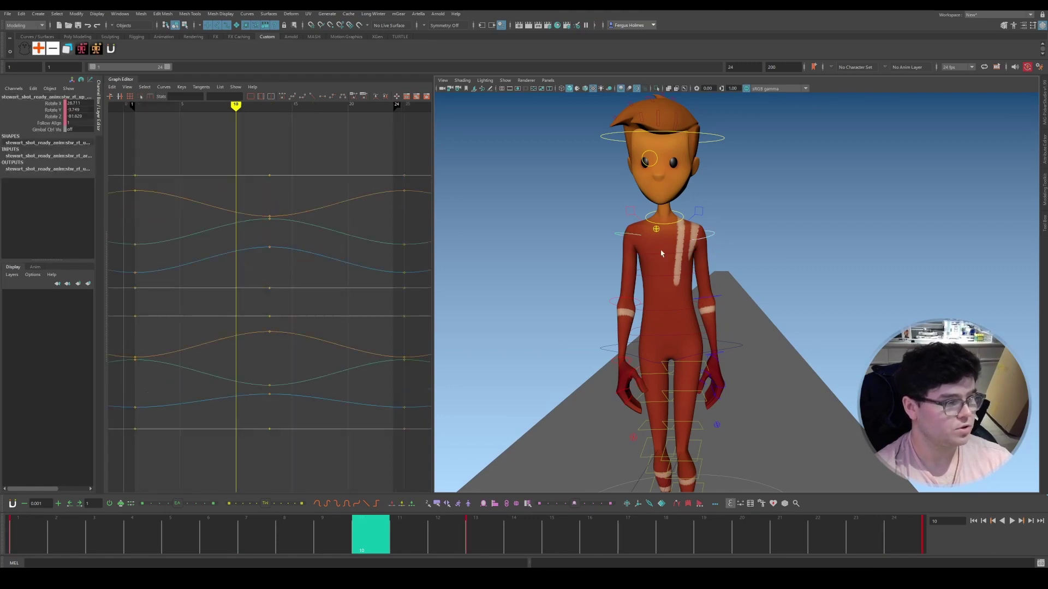
pyautogui.click(634, 215)
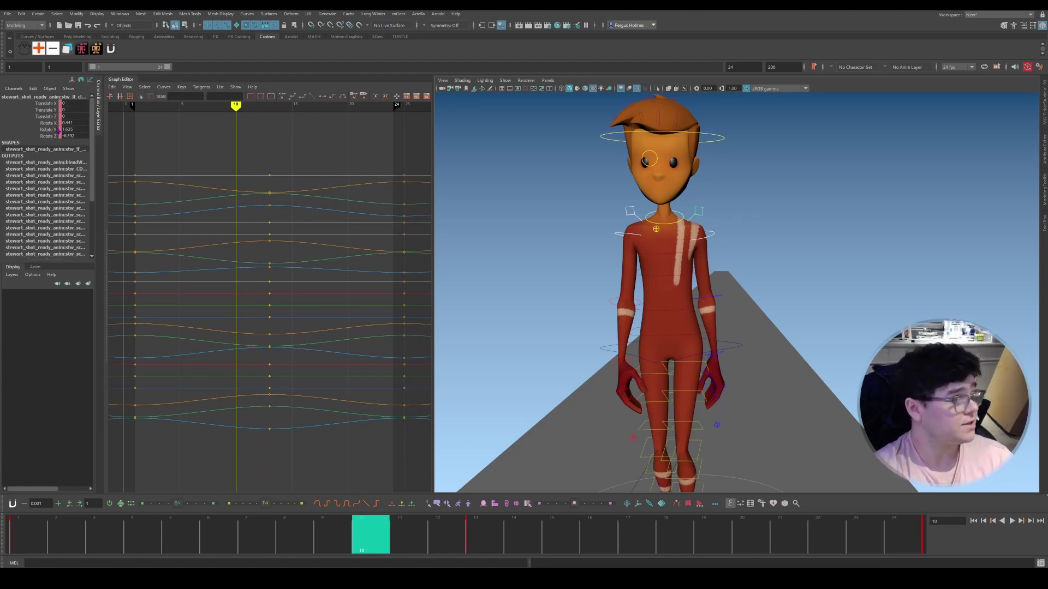
# Step: Display only the arm and clavicle controls' Rotate X, Y and Z curves, and check the poses at frames 1 and 12
pyautogui.moveTo(54, 123); pyautogui.dragTo(54, 136)
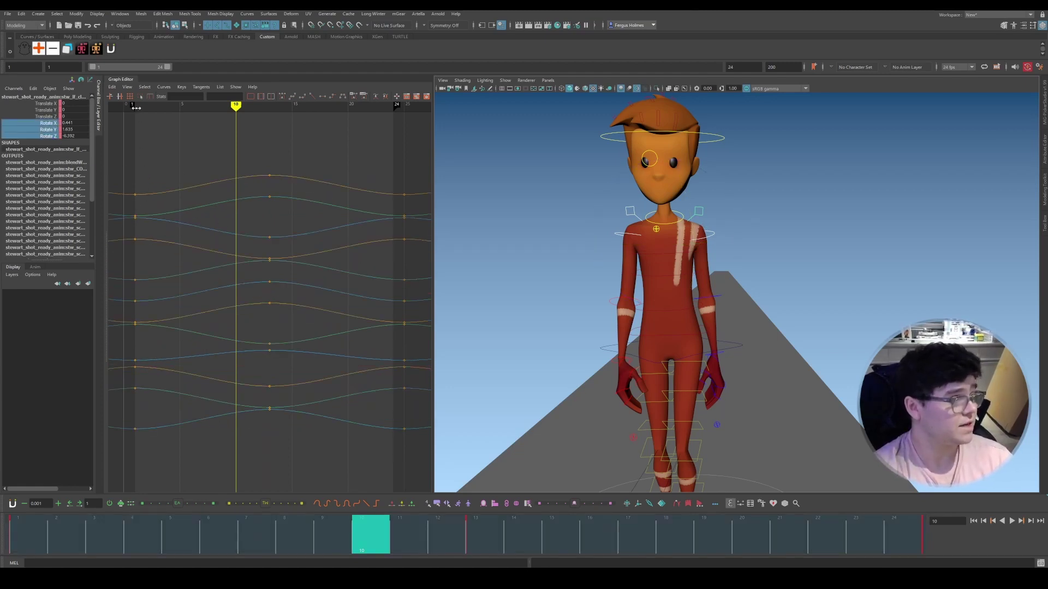
pyautogui.click(136, 108)
pyautogui.click(258, 107)
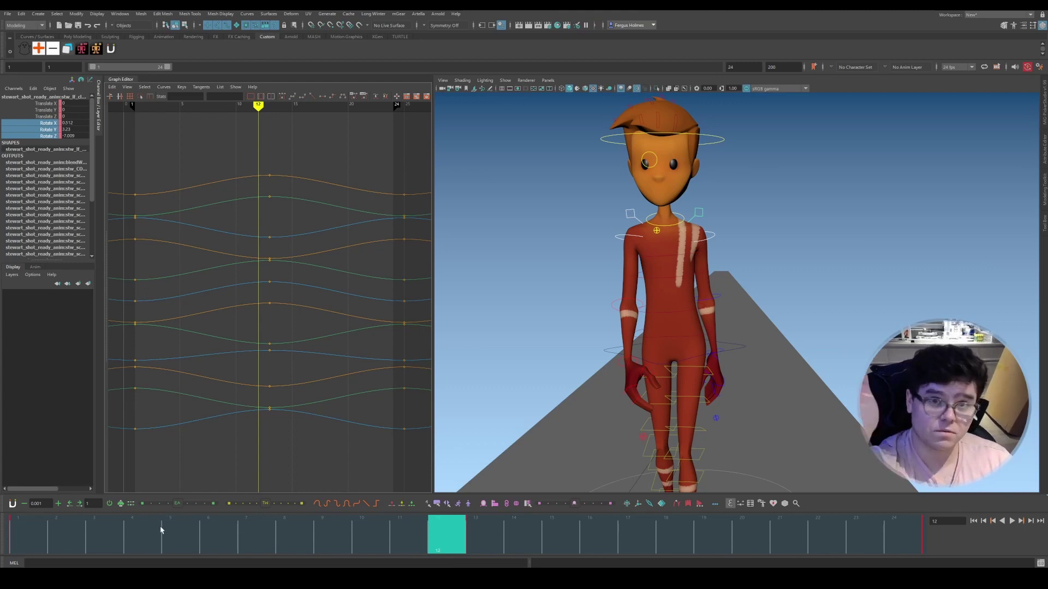
# Step: Show both elbow controls' curves and compare the arm bend at the frame 4 and frame 16 Rotate Y keys
pyautogui.click(748, 228)
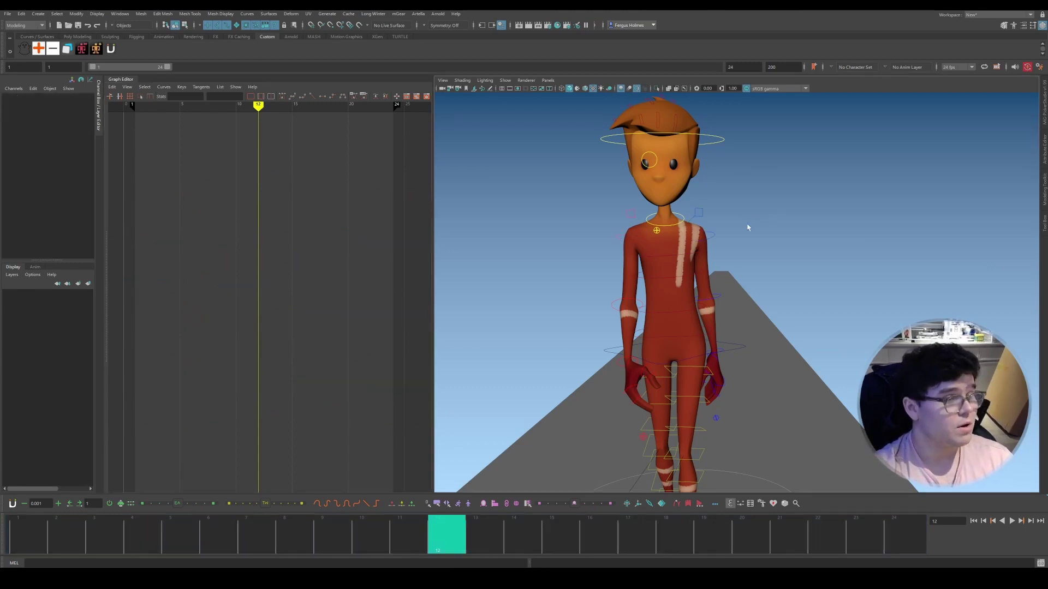
pyautogui.keyDown('alt'); pyautogui.moveTo(746, 240); pyautogui.dragTo(745, 219, button='middle'); pyautogui.keyUp('alt')
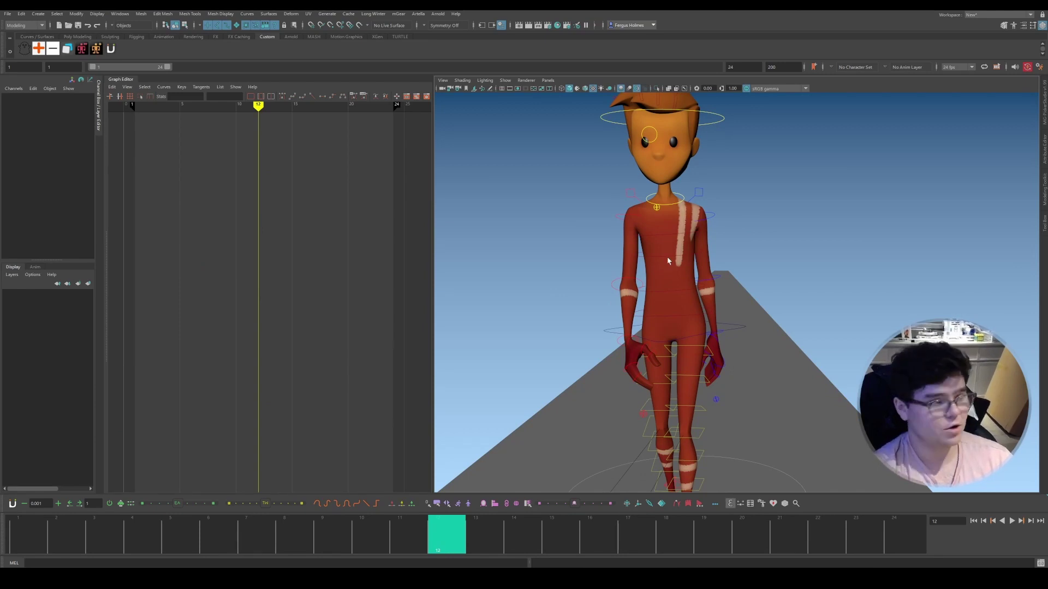
pyautogui.click(635, 279)
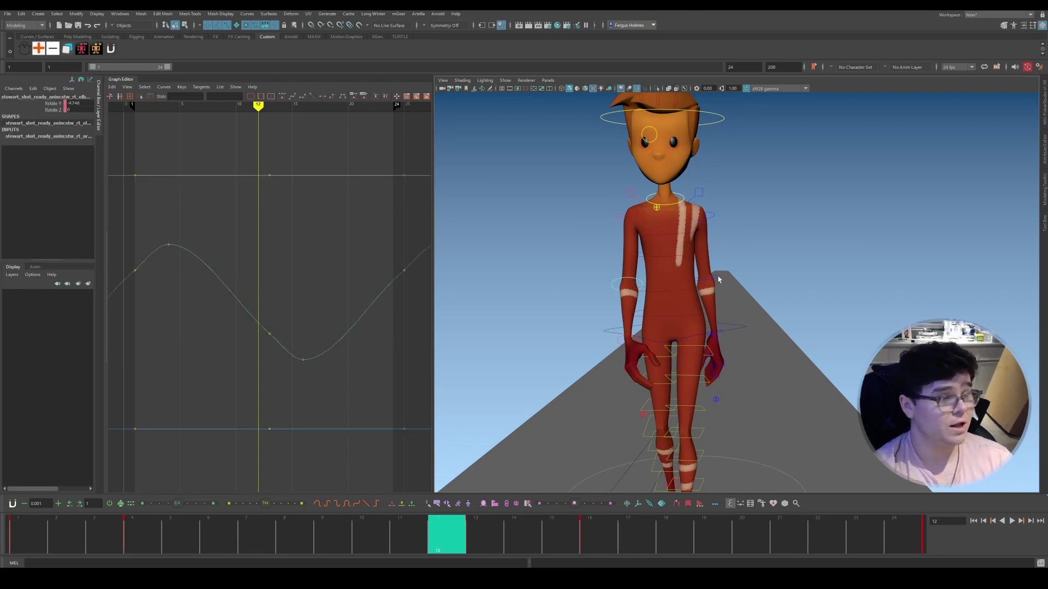
pyautogui.click(707, 279)
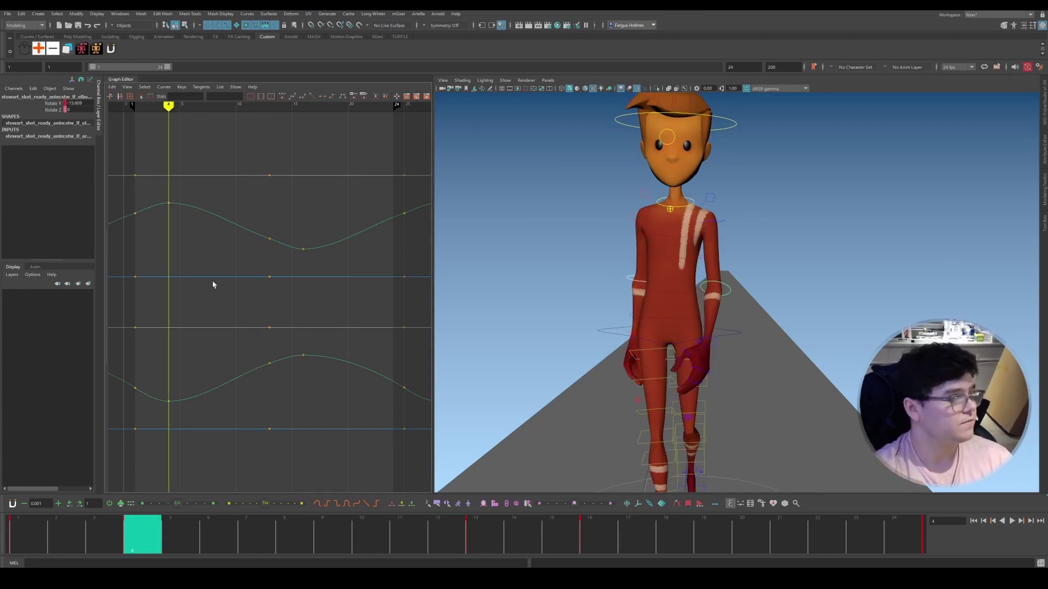
pyautogui.moveTo(163, 189); pyautogui.dragTo(179, 213)
pyautogui.press('.')
pyautogui.press('.')
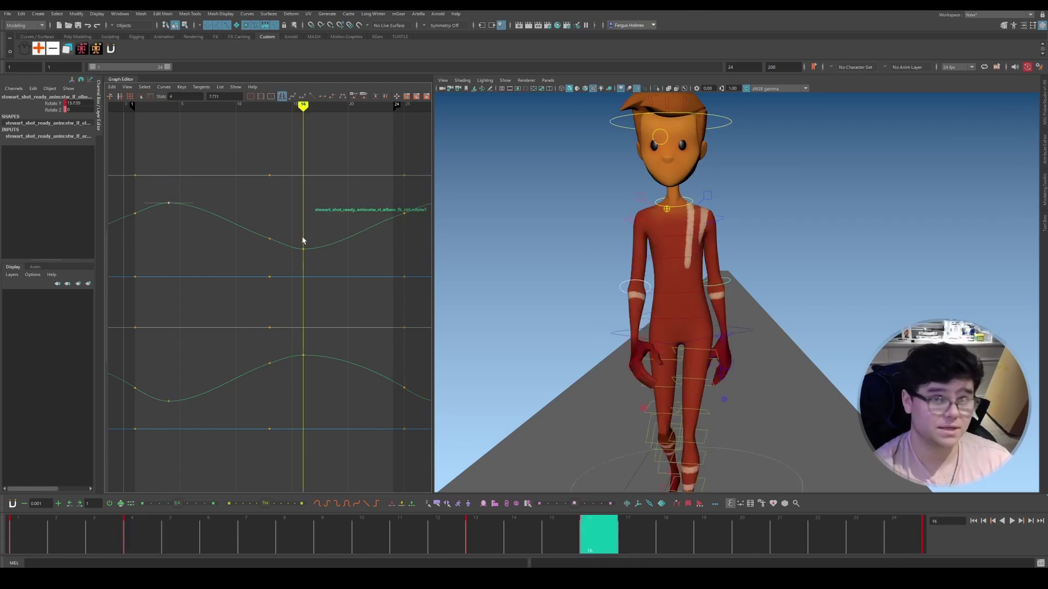
# Step: View the arms from the side, show both wrist controls' curves, and compare the hand drag at frames 7 and 19
pyautogui.keyDown('alt'); pyautogui.moveTo(798, 281); pyautogui.dragTo(704, 281); pyautogui.keyUp('alt')
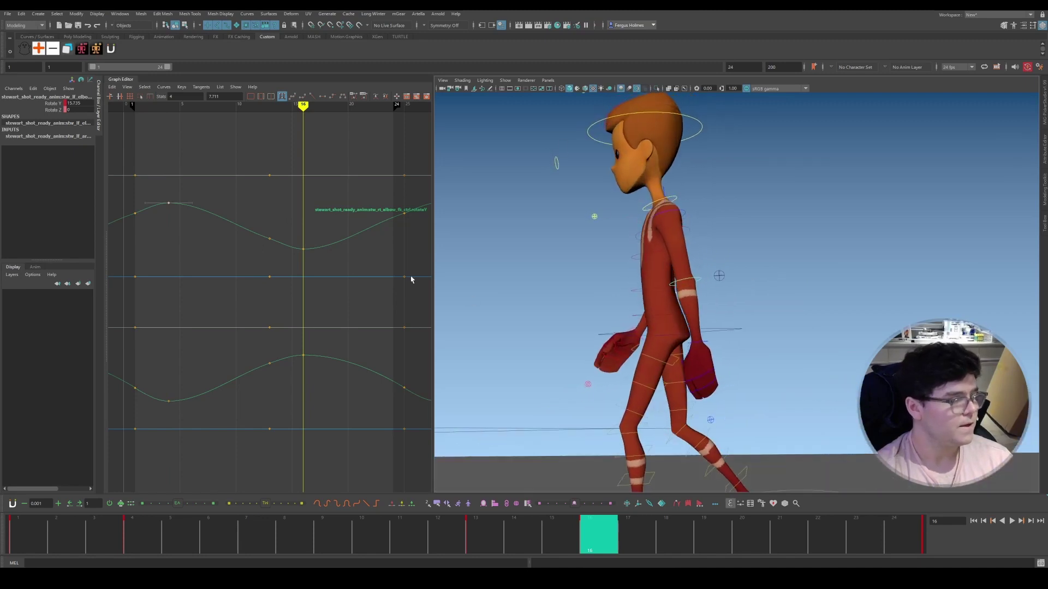
pyautogui.keyDown('alt'); pyautogui.moveTo(708, 374); pyautogui.dragTo(625, 326); pyautogui.keyUp('alt')
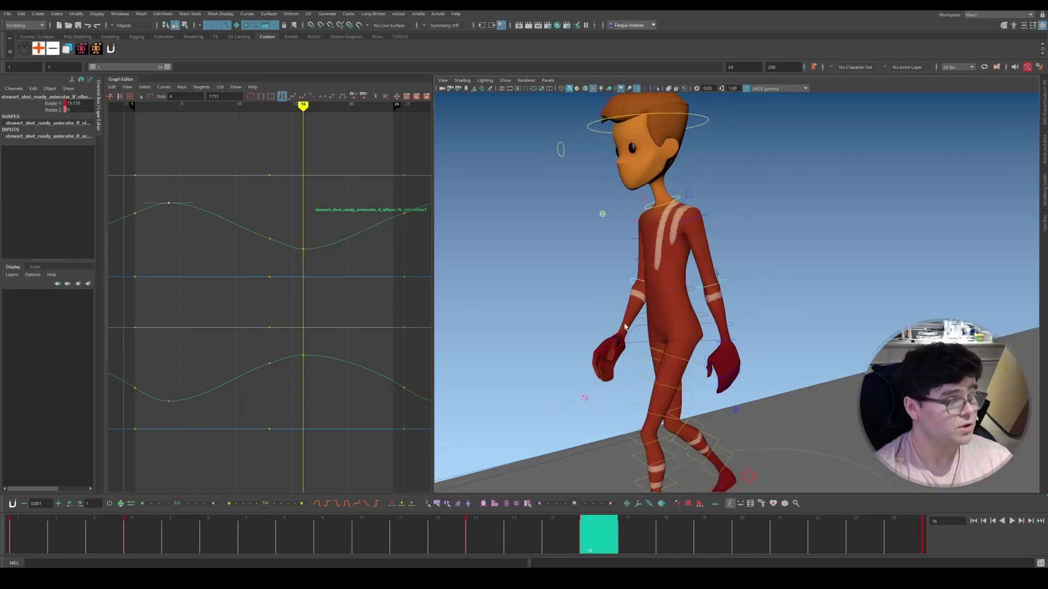
pyautogui.click(614, 331)
pyautogui.keyDown('shift'); pyautogui.click(732, 341); pyautogui.keyUp('shift')
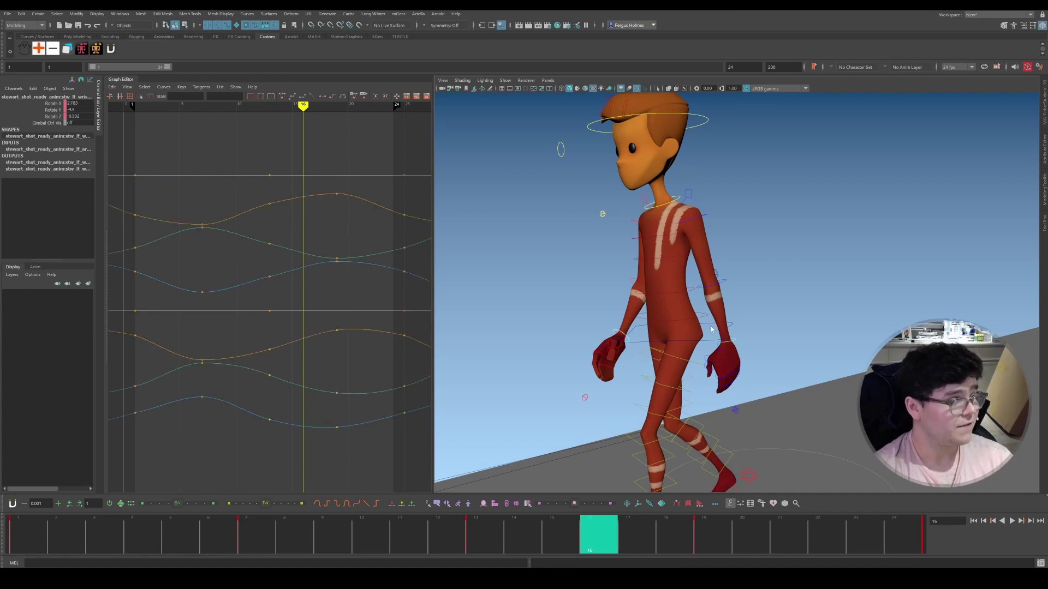
pyautogui.moveTo(206, 105)
pyautogui.mouseDown()
pyautogui.moveTo(192, 107)
pyautogui.moveTo(203, 106)
pyautogui.mouseUp()
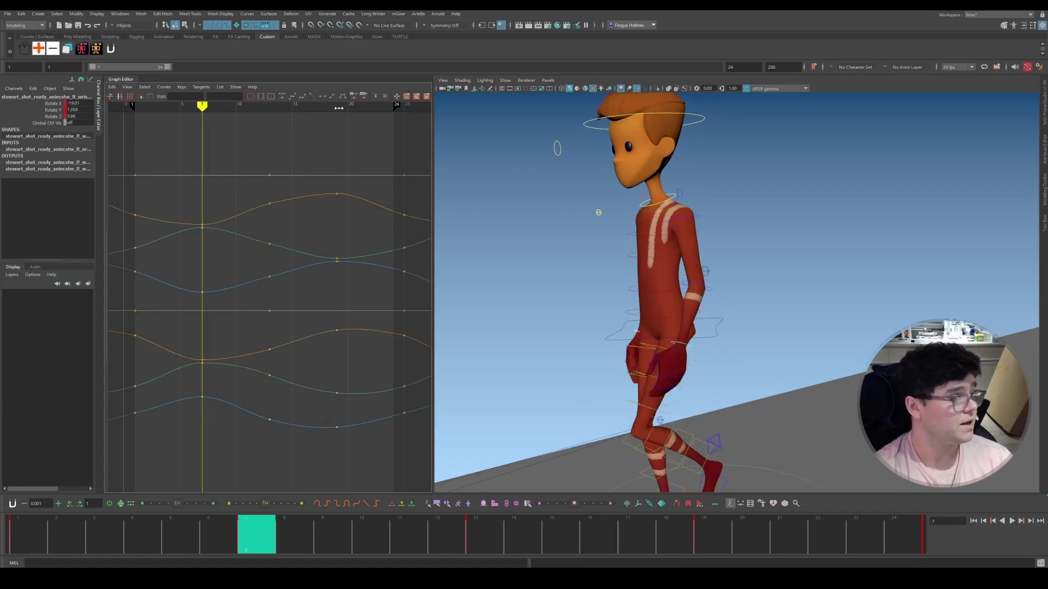
pyautogui.click(336, 106)
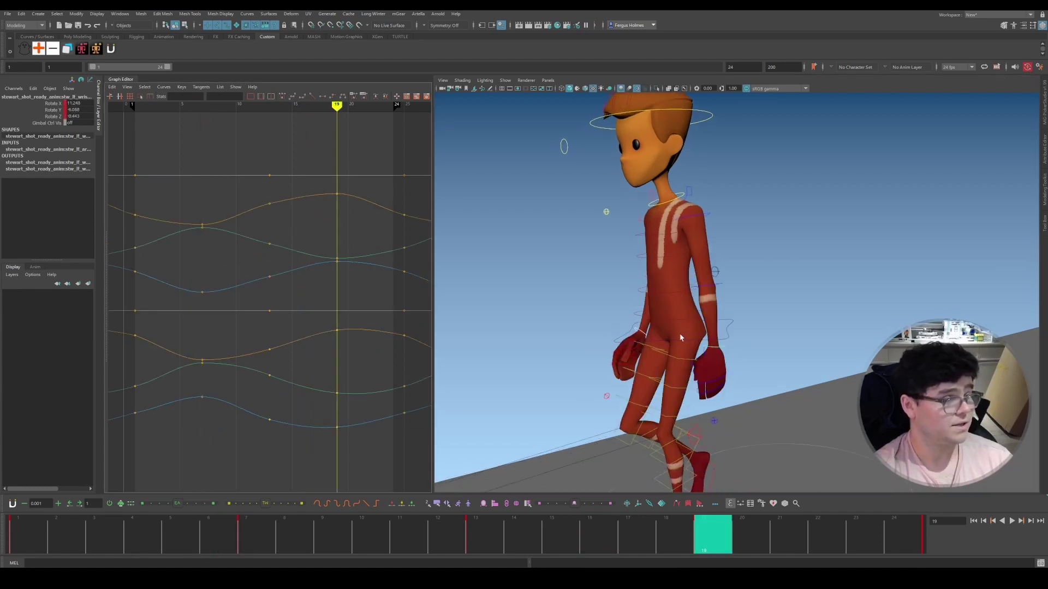
pyautogui.scroll(-5, 714, 351)
pyautogui.keyDown('alt'); pyautogui.moveTo(719, 355); pyautogui.dragTo(681, 342); pyautogui.keyUp('alt')
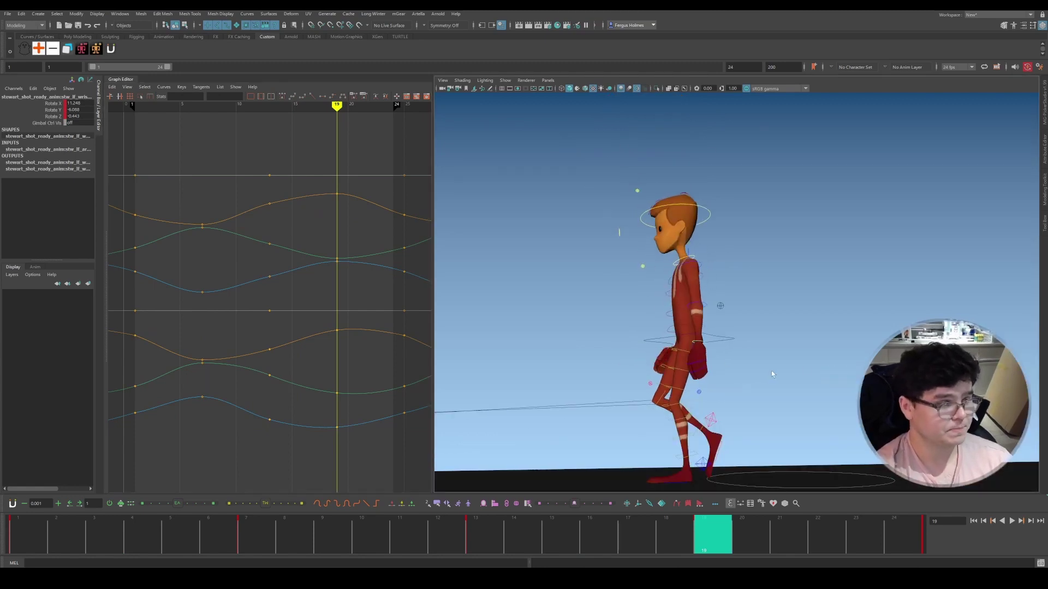
# Step: Return to a front view of the character and examine the hip COG control's full set of curves
pyautogui.click(773, 310)
pyautogui.keyDown('alt'); pyautogui.moveTo(773, 310); pyautogui.dragTo(742, 279); pyautogui.keyUp('alt')
pyautogui.keyDown('alt'); pyautogui.moveTo(742, 278); pyautogui.dragTo(754, 270, button='right'); pyautogui.keyUp('alt')
pyautogui.keyDown('alt'); pyautogui.moveTo(754, 270); pyautogui.dragTo(760, 270); pyautogui.keyUp('alt')
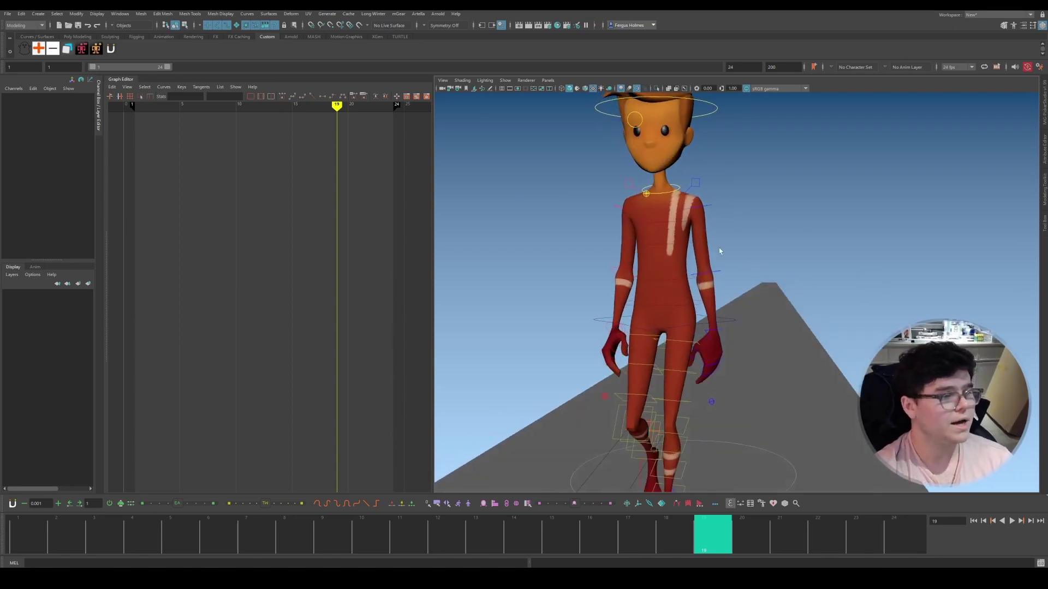
pyautogui.click(735, 321)
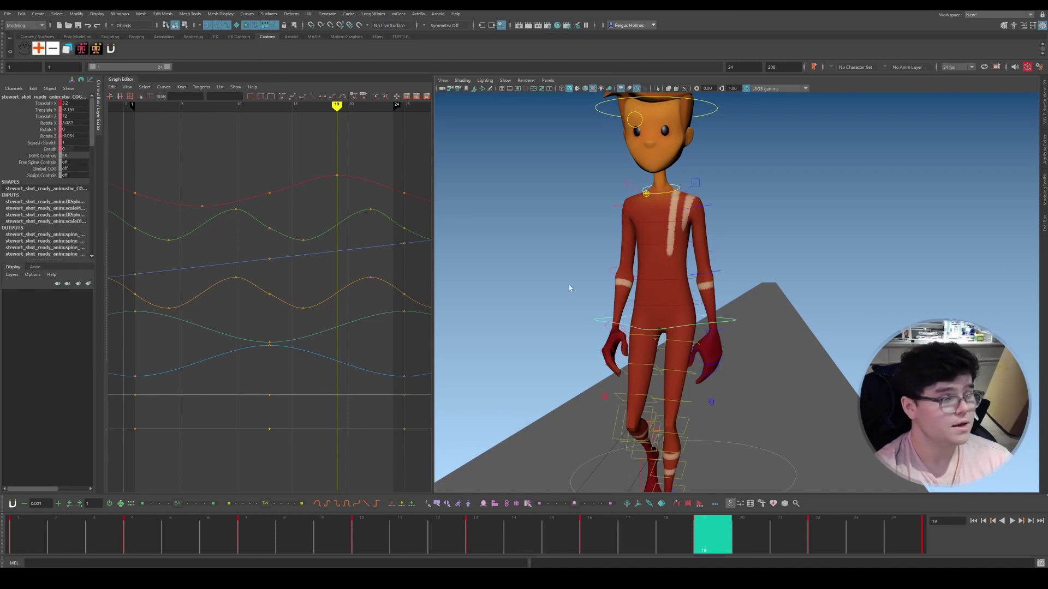
pyautogui.click(687, 291)
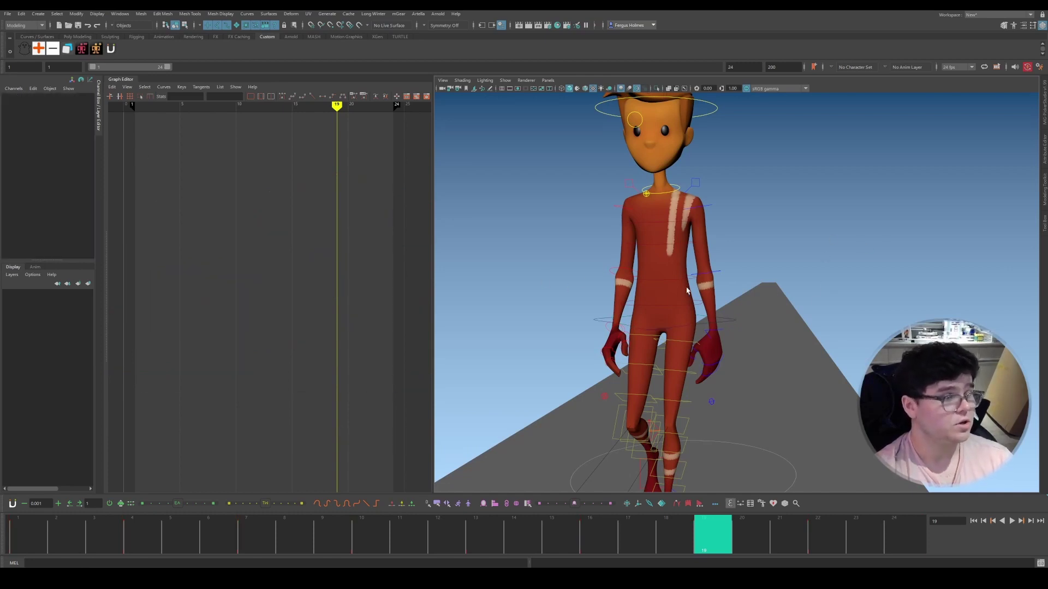
# Step: Select the three spine controls together with the hip COG control and display only their Rotate X curves
pyautogui.click(672, 282)
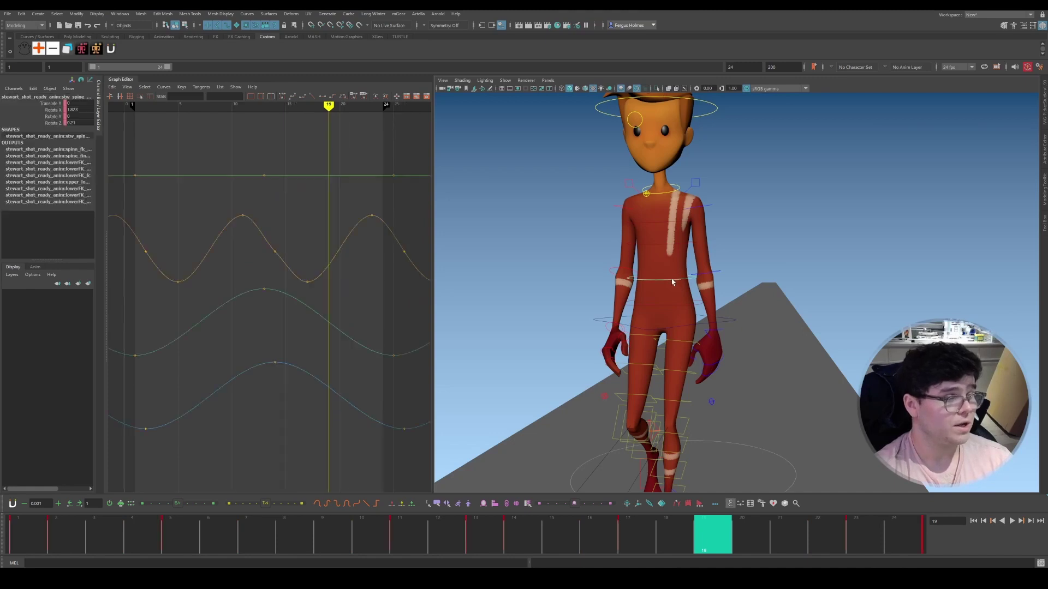
pyautogui.keyDown('shift'); pyautogui.click(672, 245); pyautogui.keyUp('shift')
pyautogui.keyDown('shift'); pyautogui.click(668, 223); pyautogui.keyUp('shift')
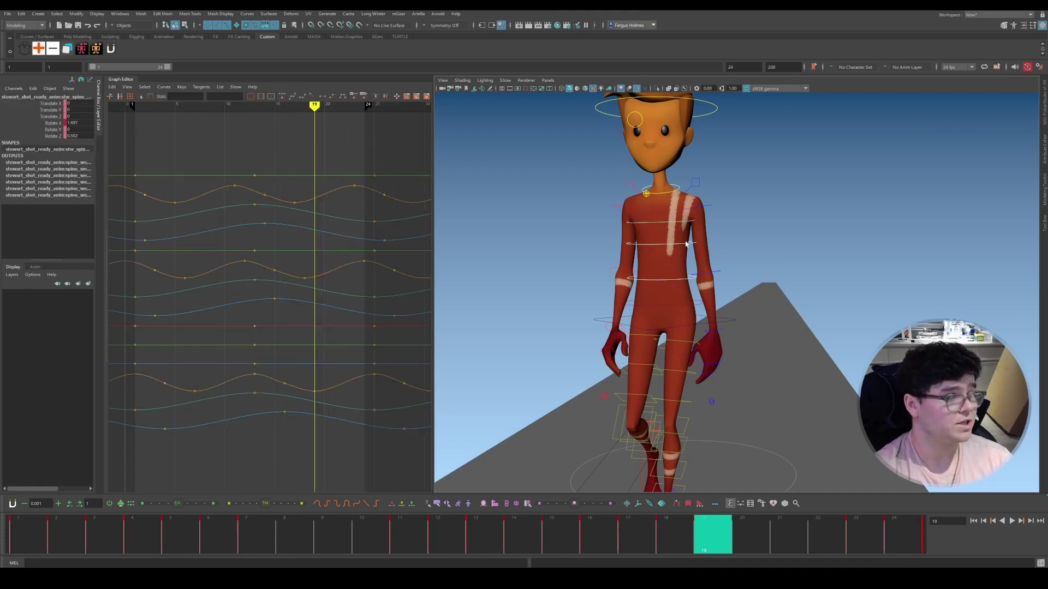
pyautogui.keyDown('shift'); pyautogui.click(729, 324); pyautogui.keyUp('shift')
pyautogui.click(48, 124)
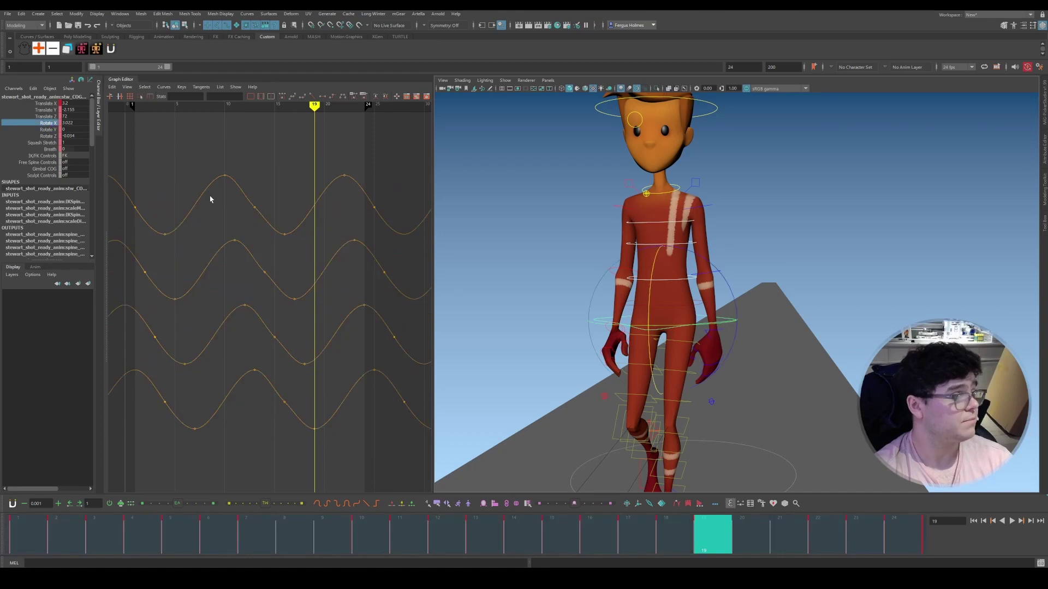
# Step: Go to frame 1 and highlight the hip COG's Rotate X curve to compare its timing with the spine controls' curves
pyautogui.keyDown('alt'); pyautogui.moveTo(287, 163); pyautogui.dragTo(328, 161, button='middle'); pyautogui.keyUp('alt')
pyautogui.moveTo(183, 109); pyautogui.dragTo(178, 107)
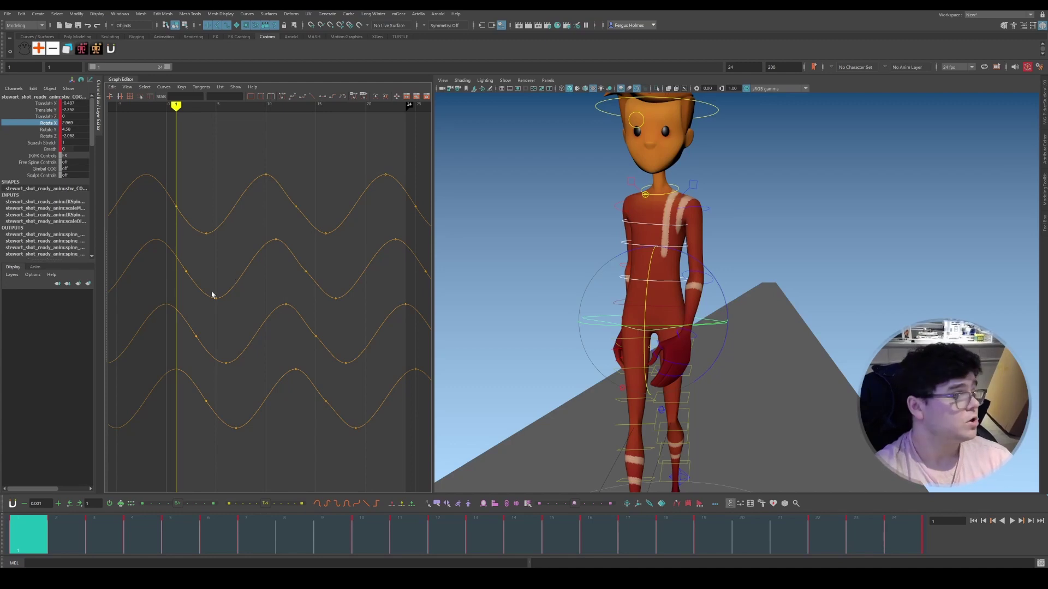
pyautogui.click(188, 214)
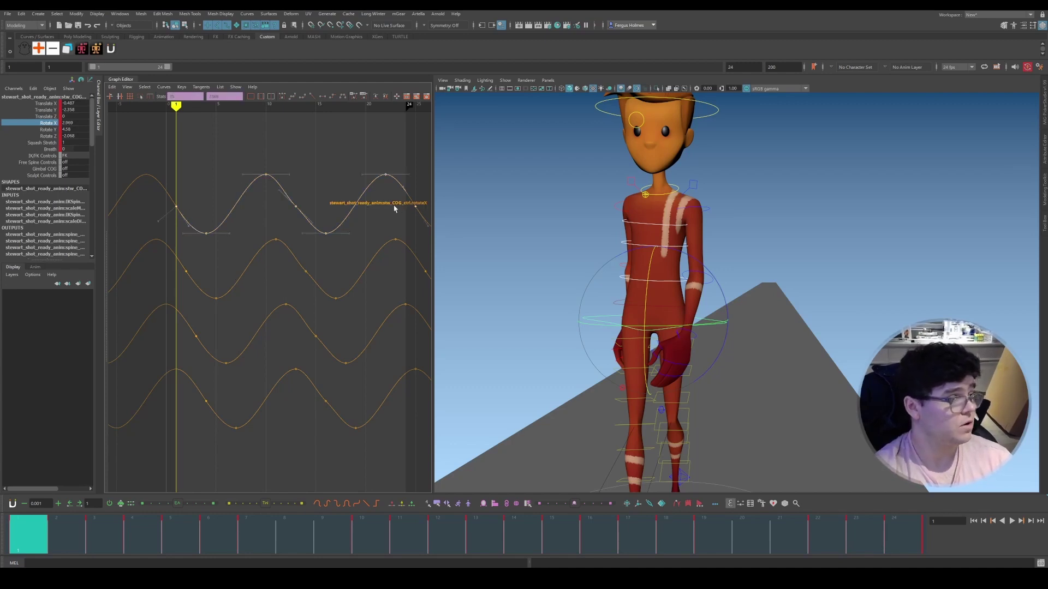
# Step: Highlight the lower spine control's Rotate X curve and step through frames 2 to 4 to compare the spine curves' offsets
pyautogui.click(215, 276)
pyautogui.click(389, 244)
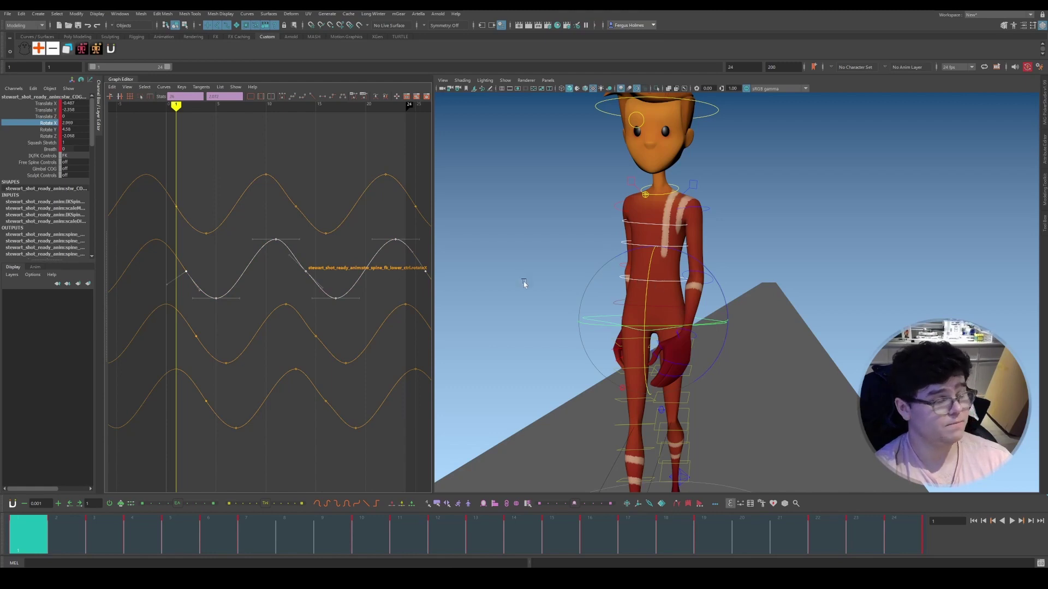
pyautogui.click(187, 108)
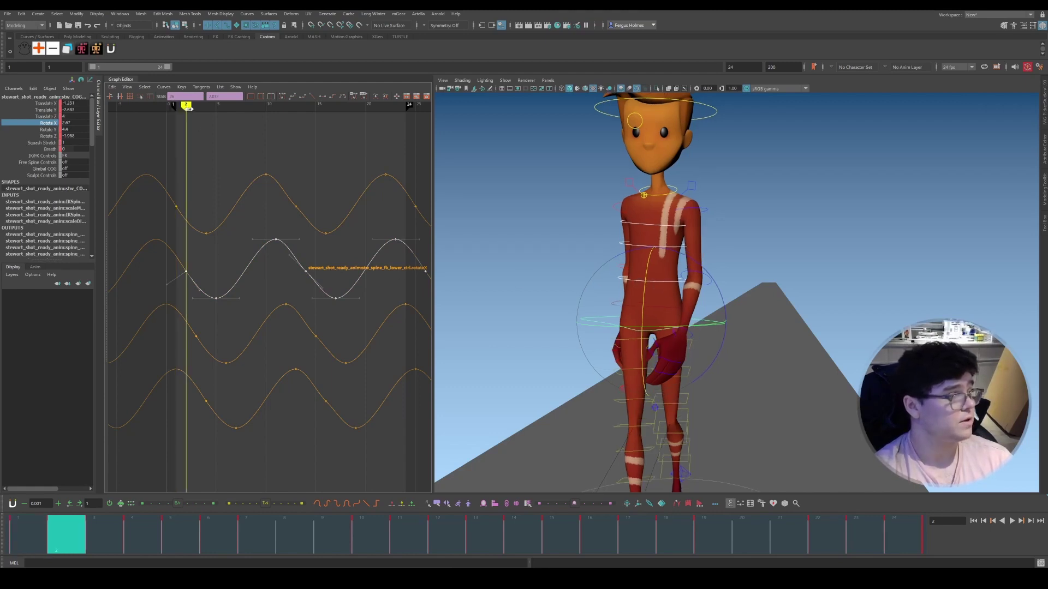
pyautogui.click(196, 109)
pyautogui.click(206, 109)
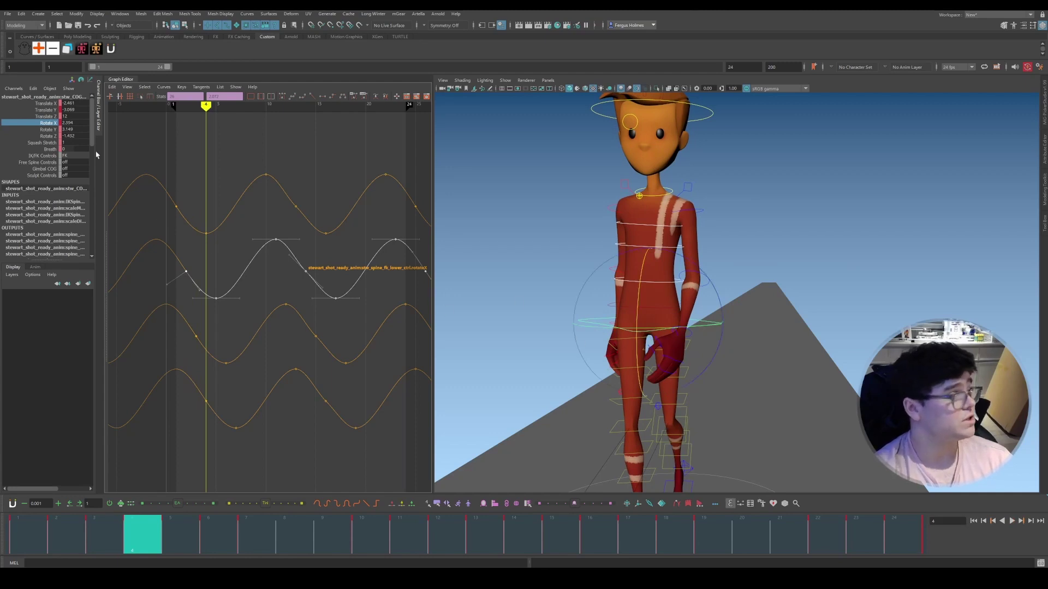
# Step: Display only the hip and spine controls' Rotate Z curves and compare their timing at frames 1, 14 and 11
pyautogui.click(52, 136)
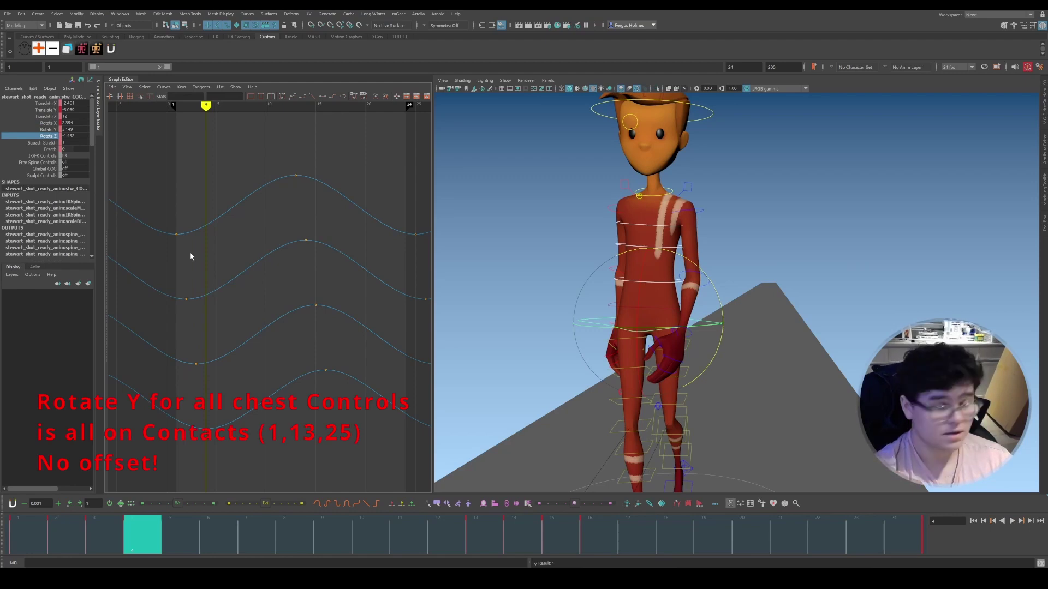
pyautogui.moveTo(207, 115); pyautogui.dragTo(176, 112)
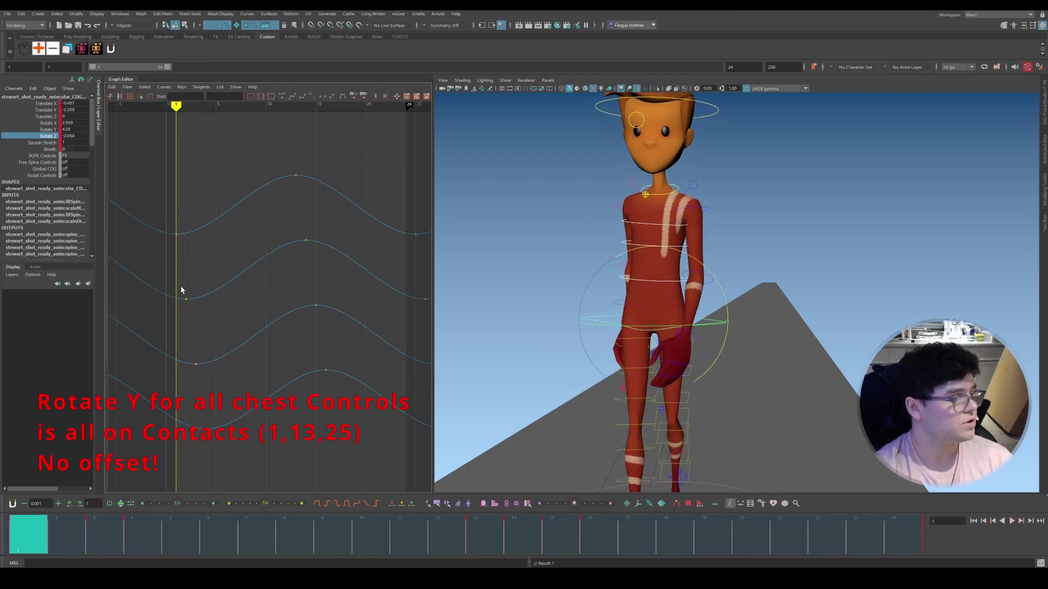
pyautogui.moveTo(224, 107); pyautogui.dragTo(306, 143)
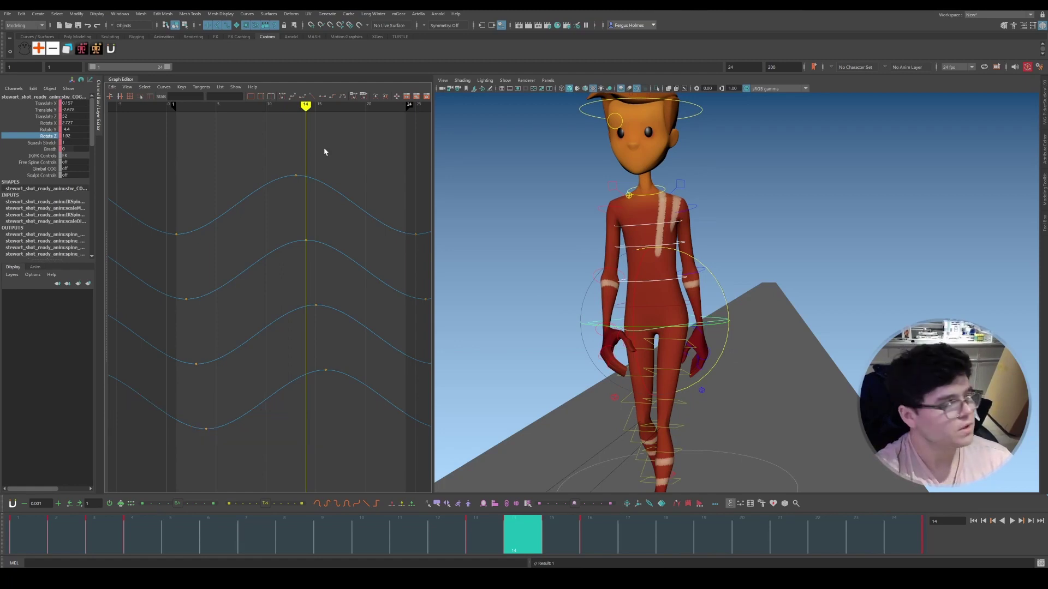
pyautogui.moveTo(288, 116); pyautogui.dragTo(271, 108)
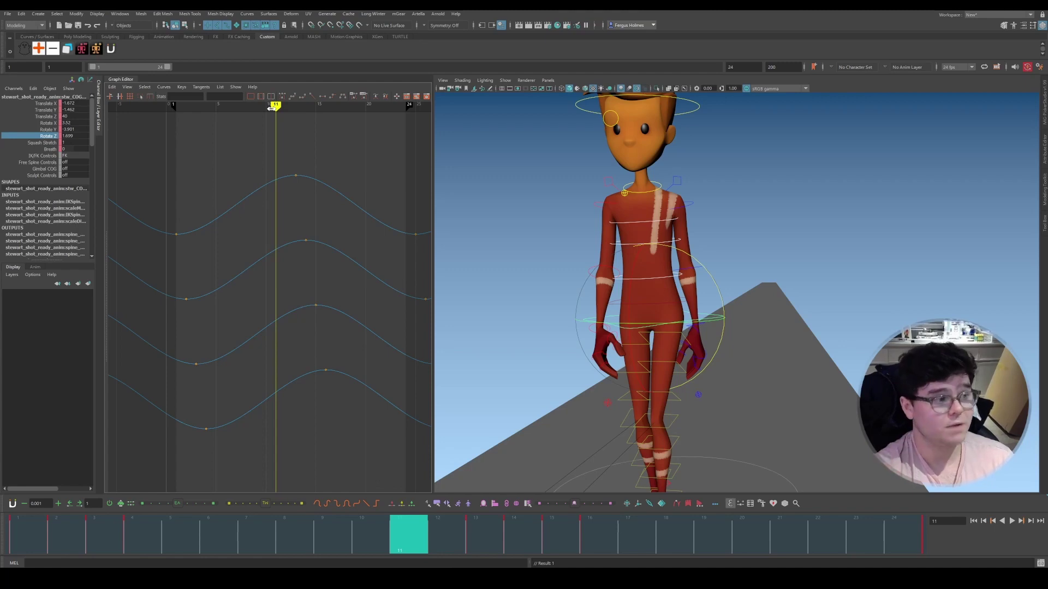
# Step: Clear the selection, select the neck and head controls together, and display only their Rotate X curves
pyautogui.scroll(-4, 662, 257)
pyautogui.moveTo(687, 268)
pyautogui.keyDown('alt'); pyautogui.mouseDown()
pyautogui.moveTo(646, 266)
pyautogui.moveTo(686, 273)
pyautogui.mouseUp(); pyautogui.keyUp('alt')
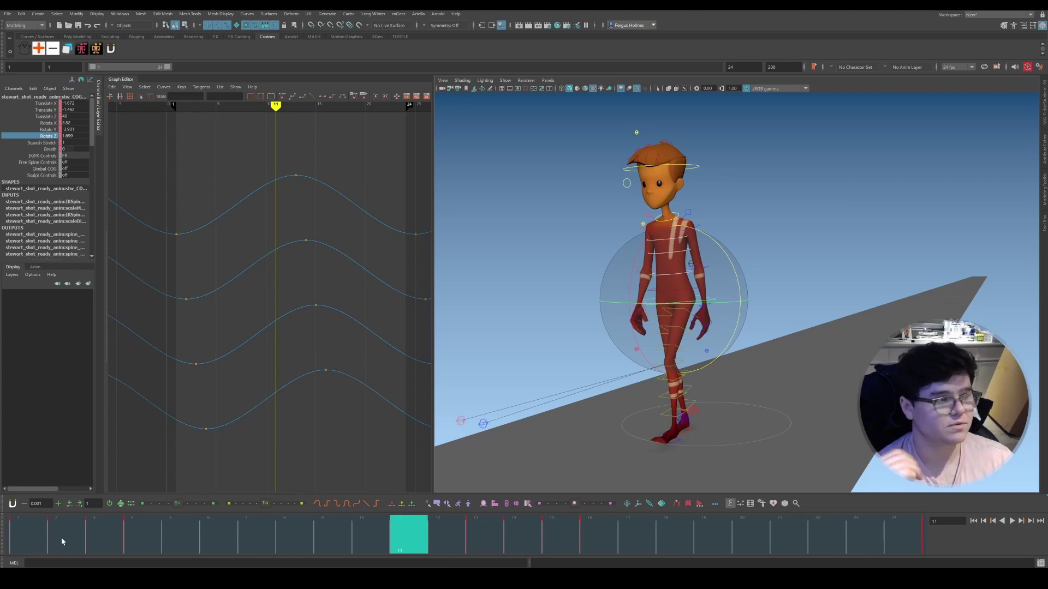
pyautogui.click(753, 204)
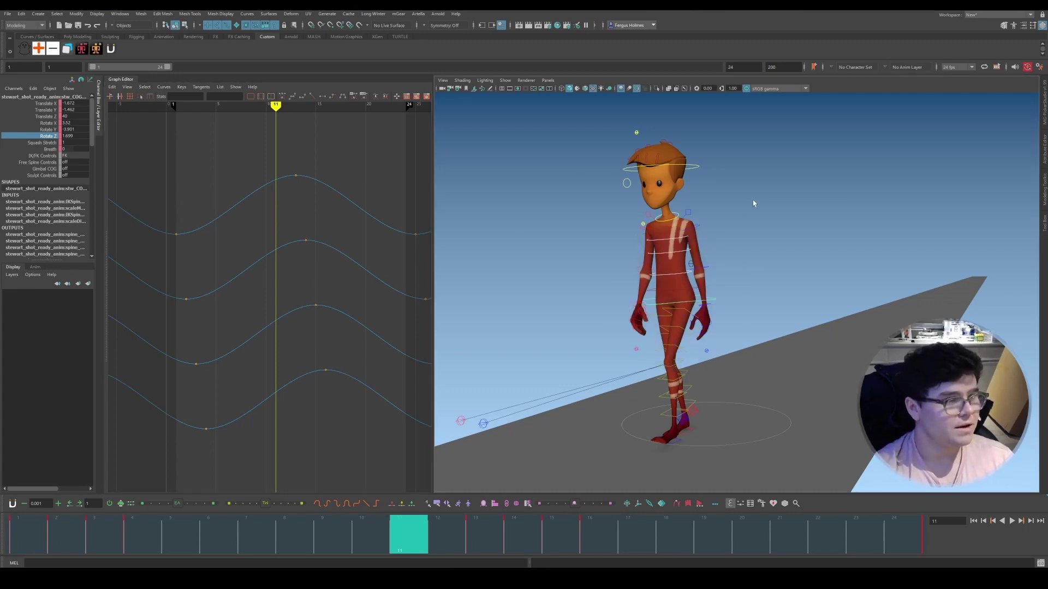
pyautogui.click(666, 223)
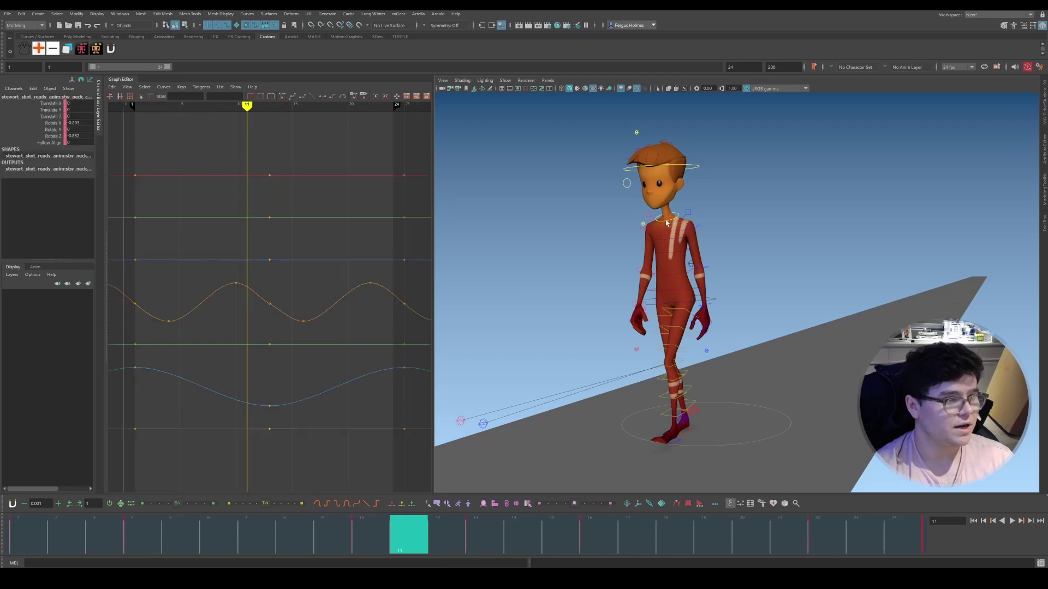
pyautogui.keyDown('shift'); pyautogui.click(695, 167); pyautogui.keyUp('shift')
pyautogui.click(52, 123)
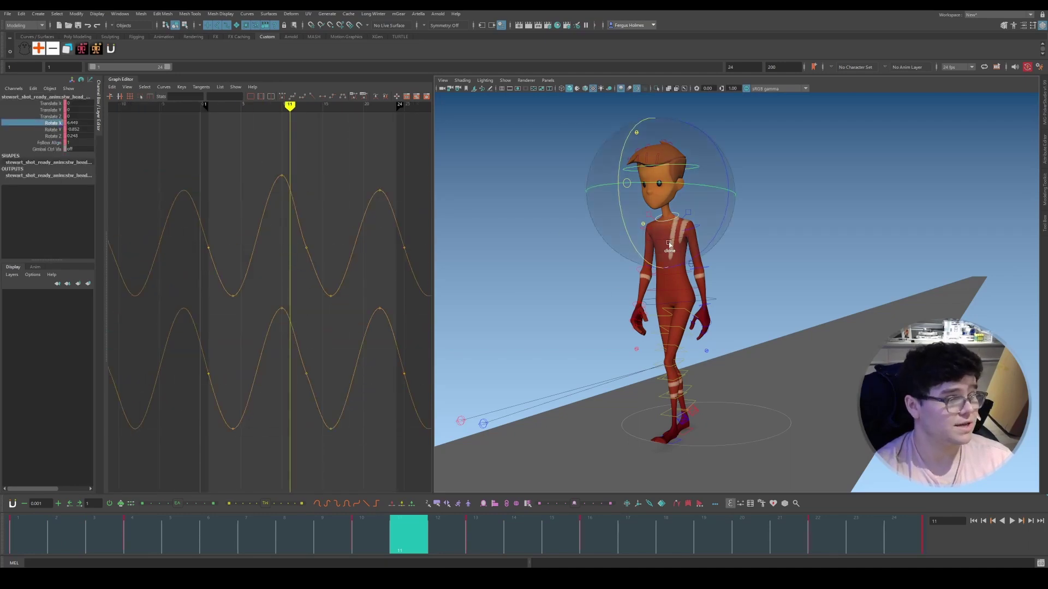
# Step: Add the upper spine and hip COG controls, show only Rotate X curves, and select the low keys at frame 4
pyautogui.click(667, 243)
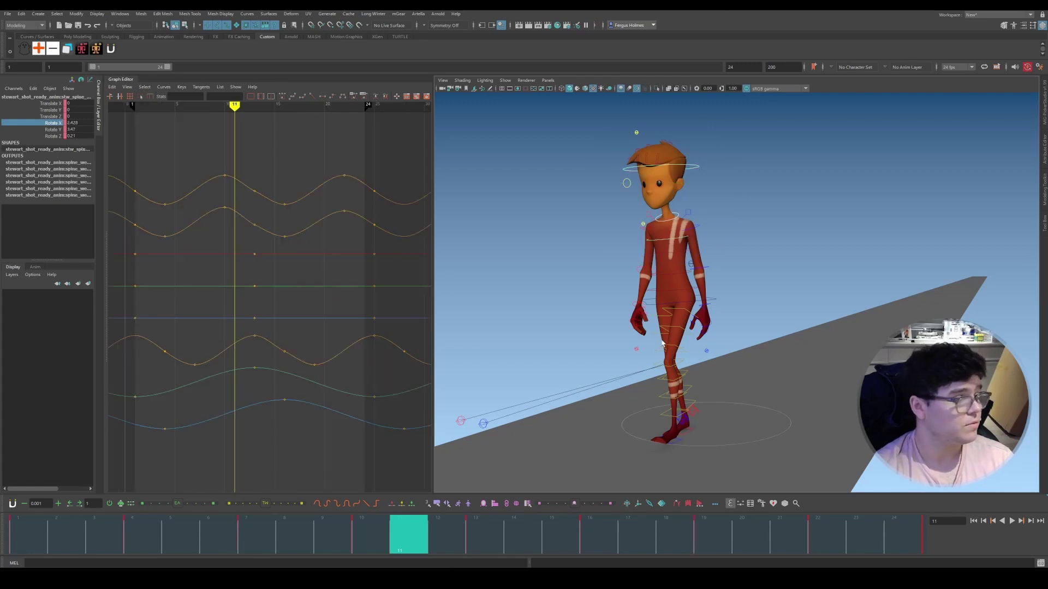
pyautogui.click(715, 301)
pyautogui.press(',')
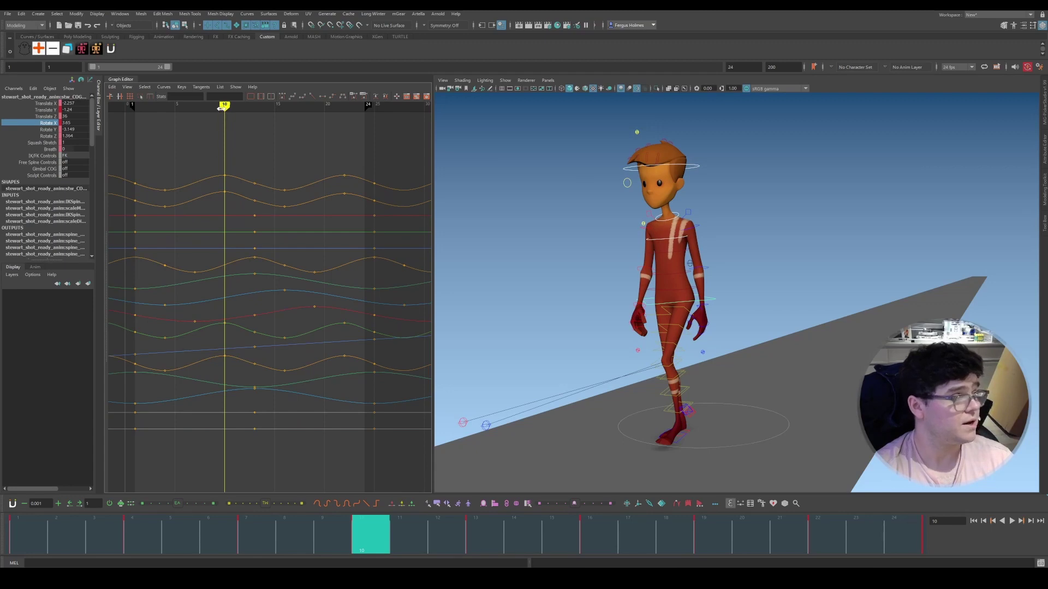
pyautogui.moveTo(174, 108); pyautogui.dragTo(166, 108)
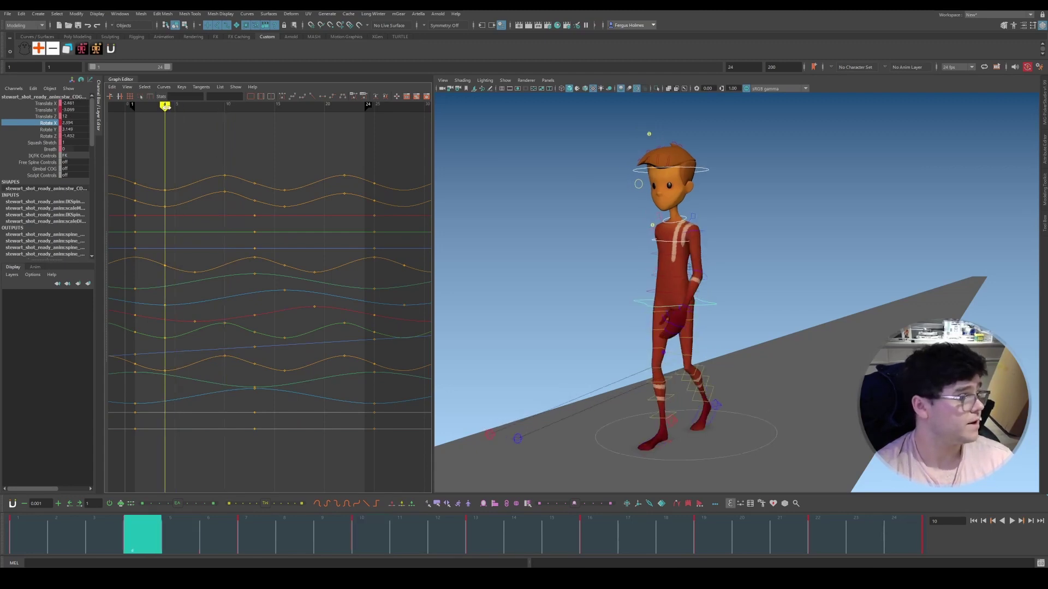
pyautogui.click(54, 123)
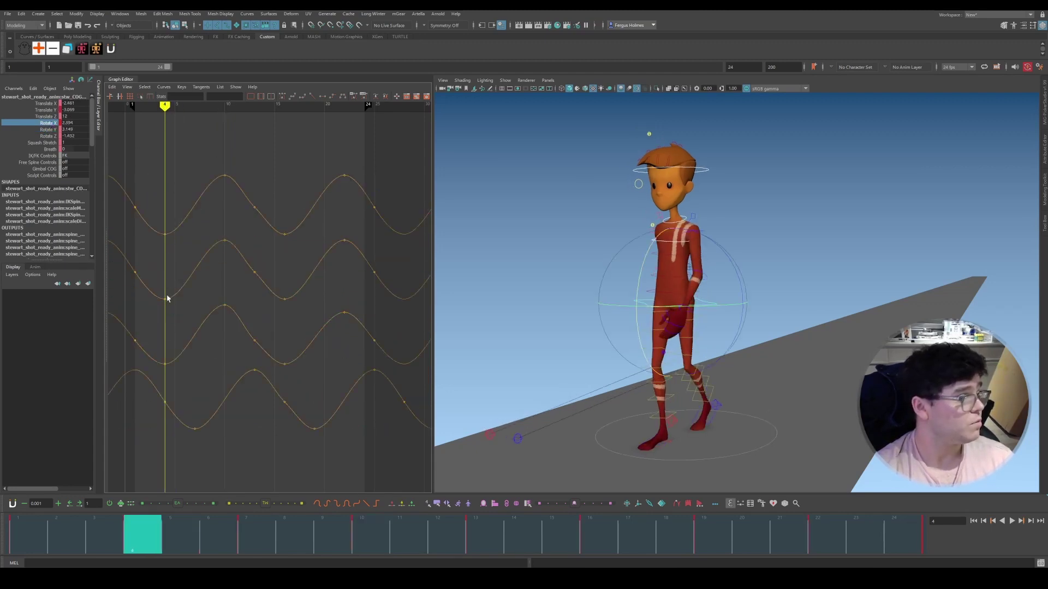
pyautogui.moveTo(158, 198); pyautogui.dragTo(190, 383)
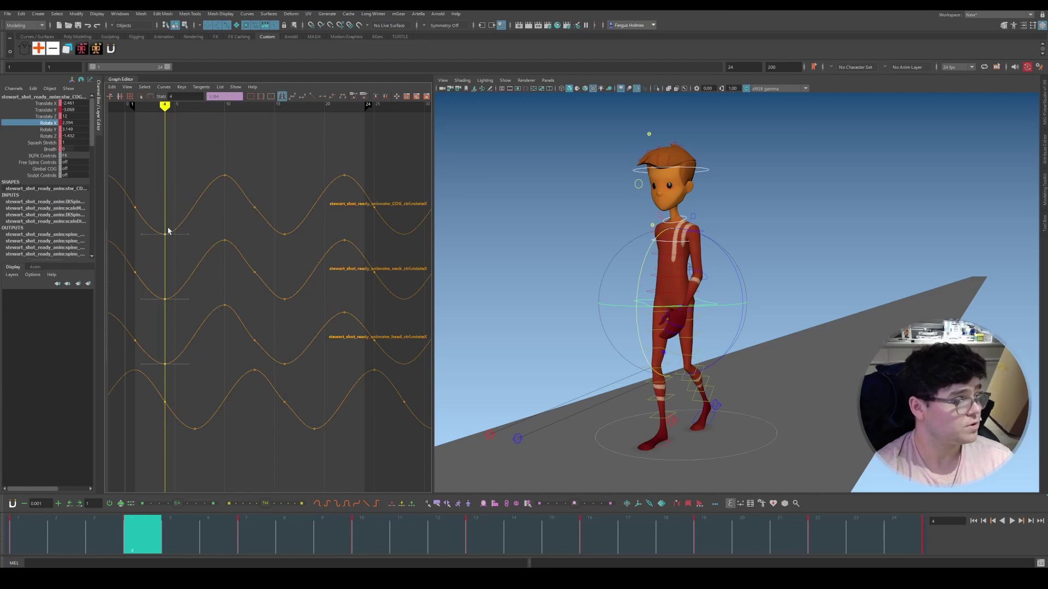
# Step: Clear the selection, play the walk from a side view, and scrub to frame 11 to examine the head motion
pyautogui.keyDown('alt'); pyautogui.moveTo(706, 219); pyautogui.dragTo(732, 203); pyautogui.keyUp('alt')
pyautogui.click(732, 204)
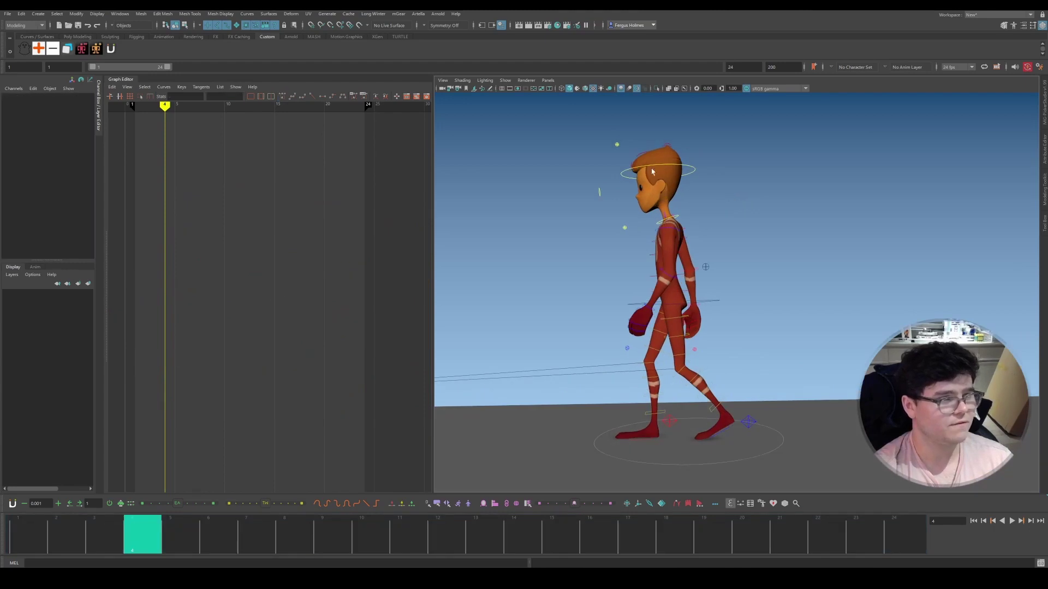
pyautogui.scroll(-3, 672, 202)
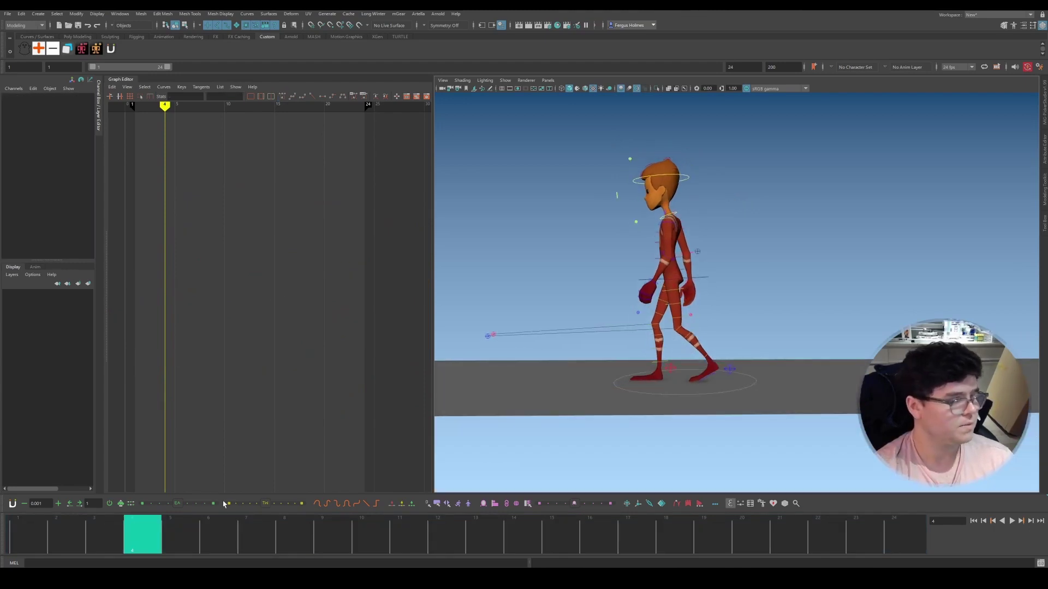
pyautogui.click(34, 523)
pyautogui.hotkey('alt', 'v')
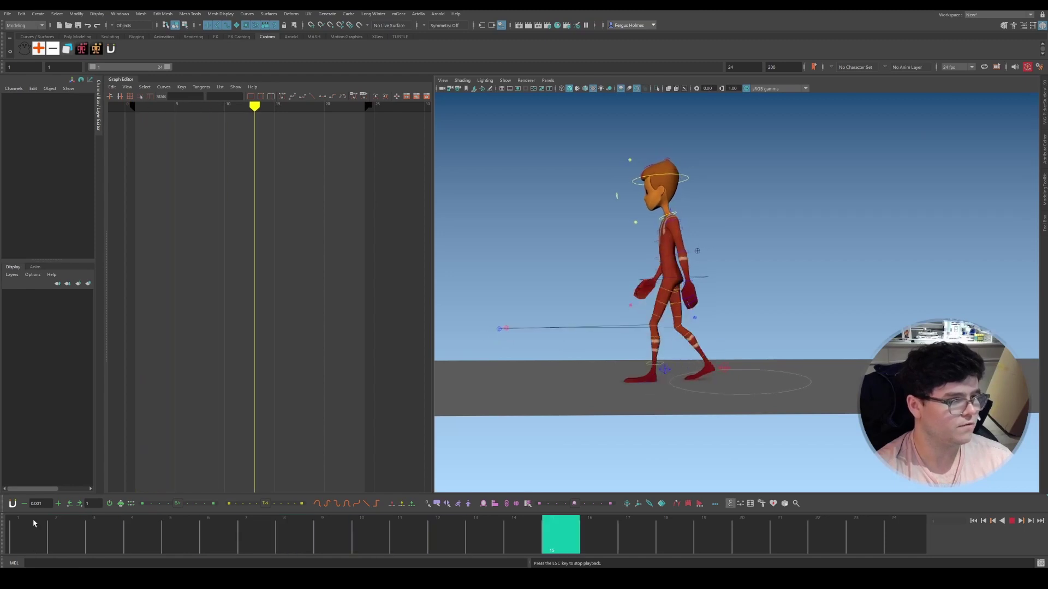
pyautogui.hotkey('alt', 'v')
pyautogui.moveTo(35, 525); pyautogui.dragTo(398, 529)
# Step: Display only the head control's Rotate Z curve and compare the head tilt at frames 4 and 16
pyautogui.scroll(3, 701, 194)
pyautogui.keyDown('alt'); pyautogui.moveTo(699, 194); pyautogui.dragTo(674, 162); pyautogui.keyUp('alt')
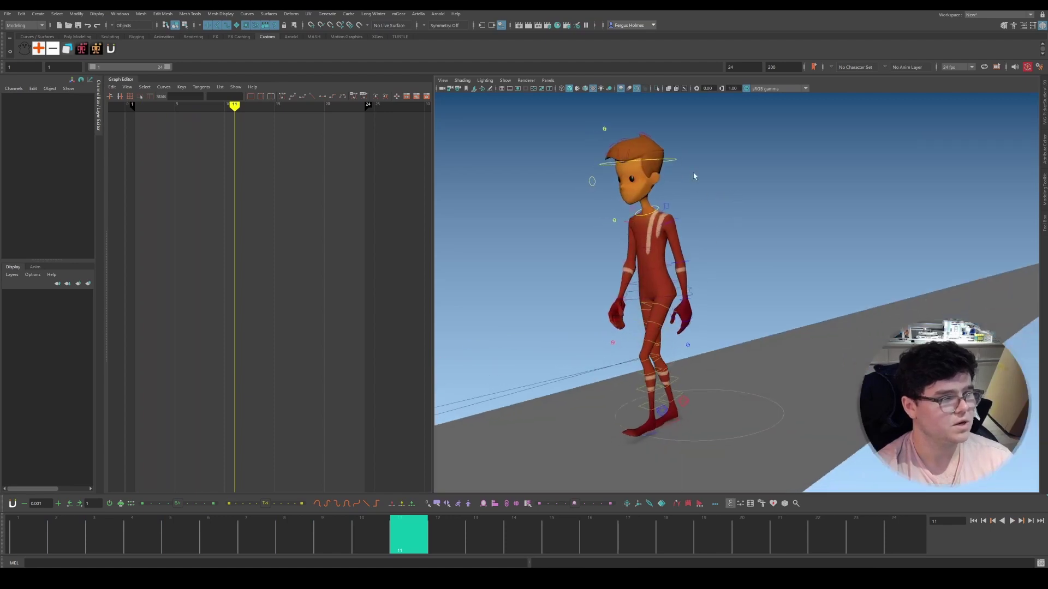
pyautogui.click(674, 161)
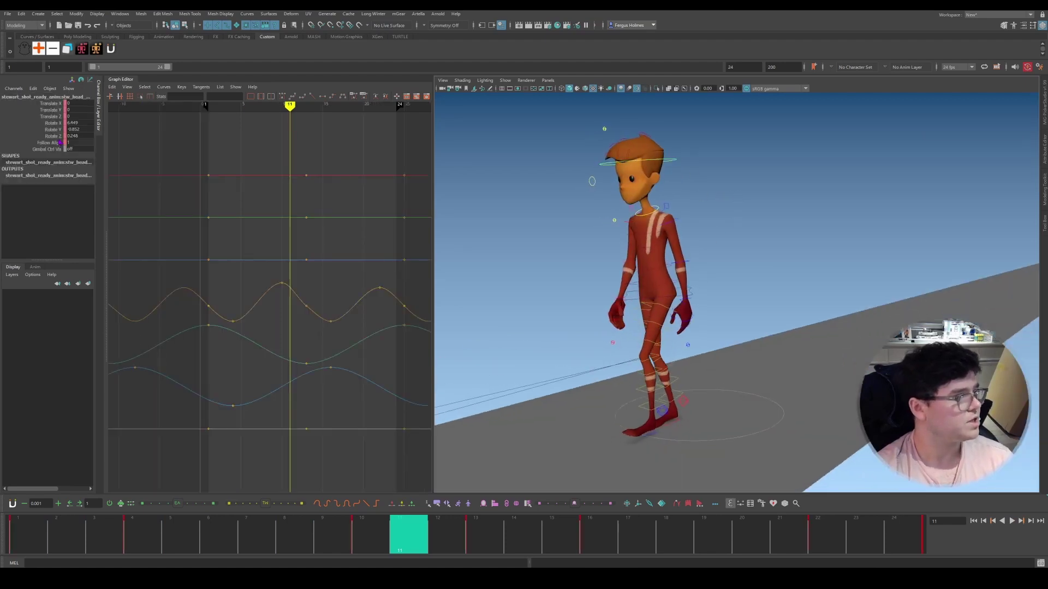
pyautogui.click(55, 135)
pyautogui.moveTo(240, 107)
pyautogui.mouseDown()
pyautogui.moveTo(225, 108)
pyautogui.moveTo(233, 111)
pyautogui.mouseUp()
pyautogui.scroll(-3, 267, 181)
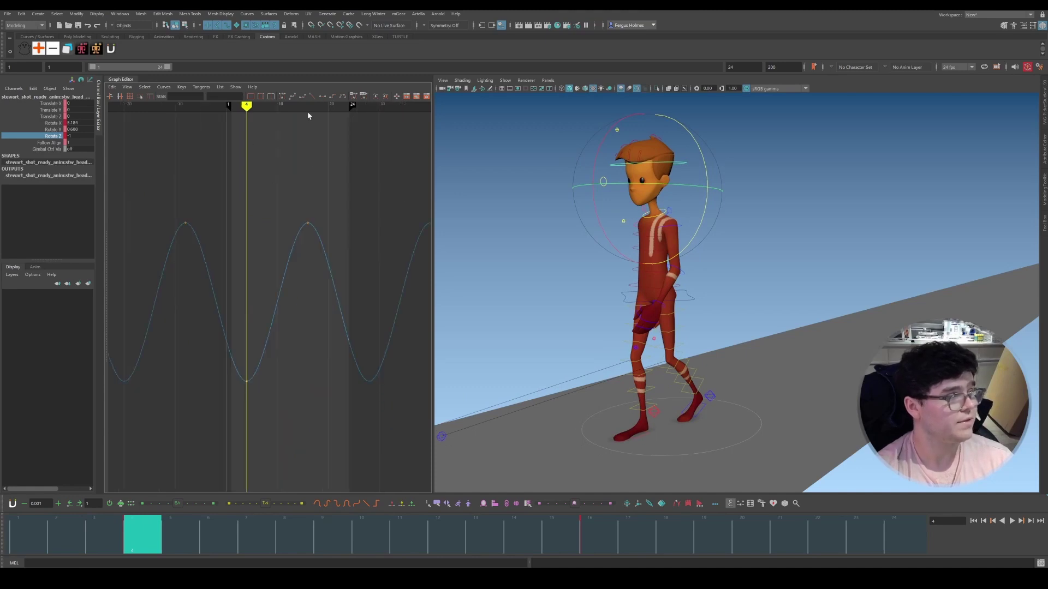
pyautogui.hotkey('alt', 'v')
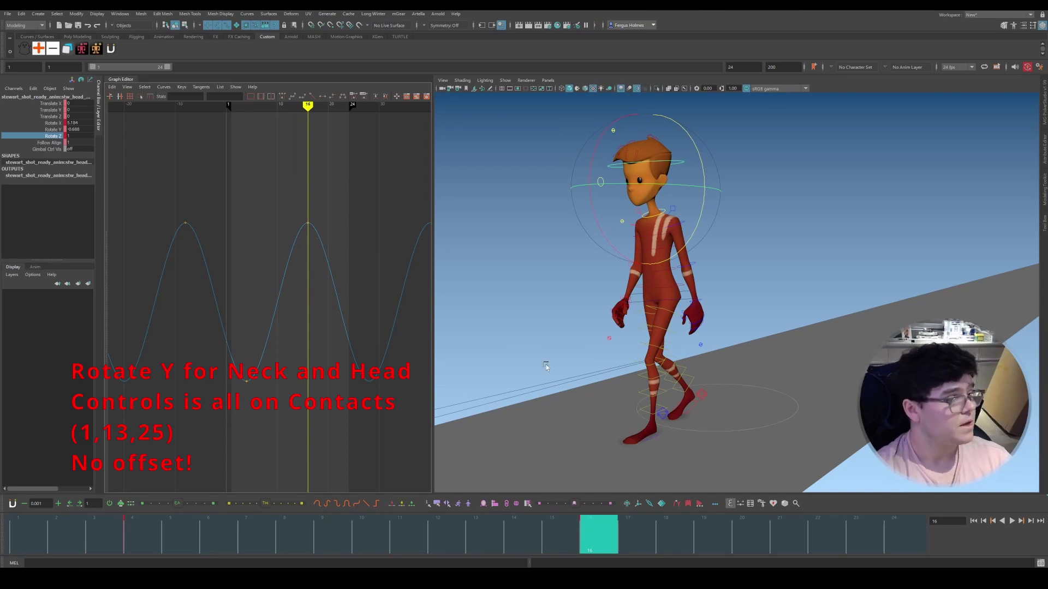
# Step: View the character from the side, show both foot controls' curves, and go to frame 3
pyautogui.click(810, 227)
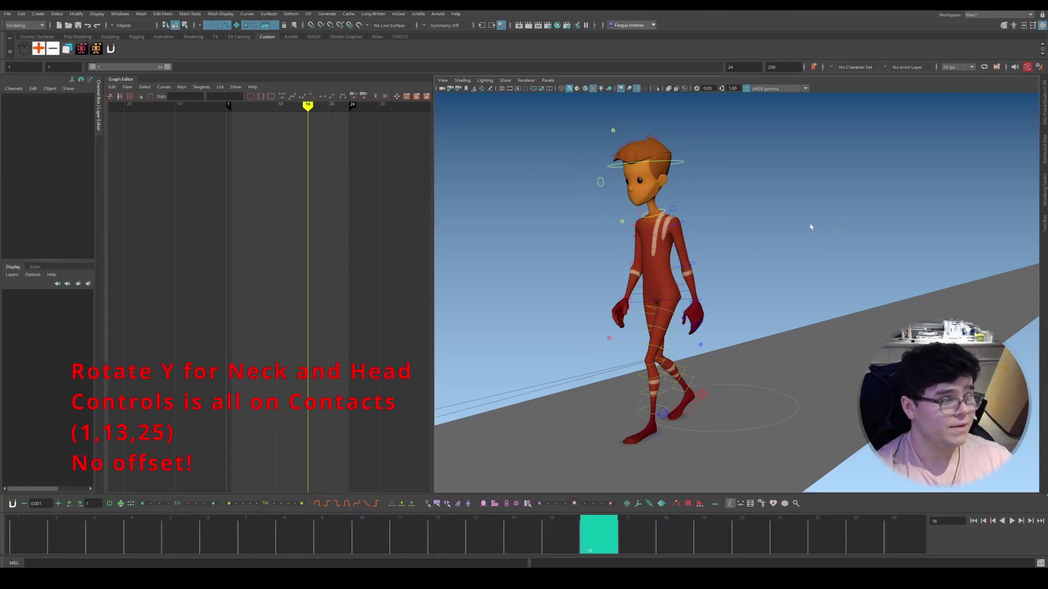
pyautogui.keyDown('alt'); pyautogui.moveTo(809, 226); pyautogui.dragTo(752, 234); pyautogui.keyUp('alt')
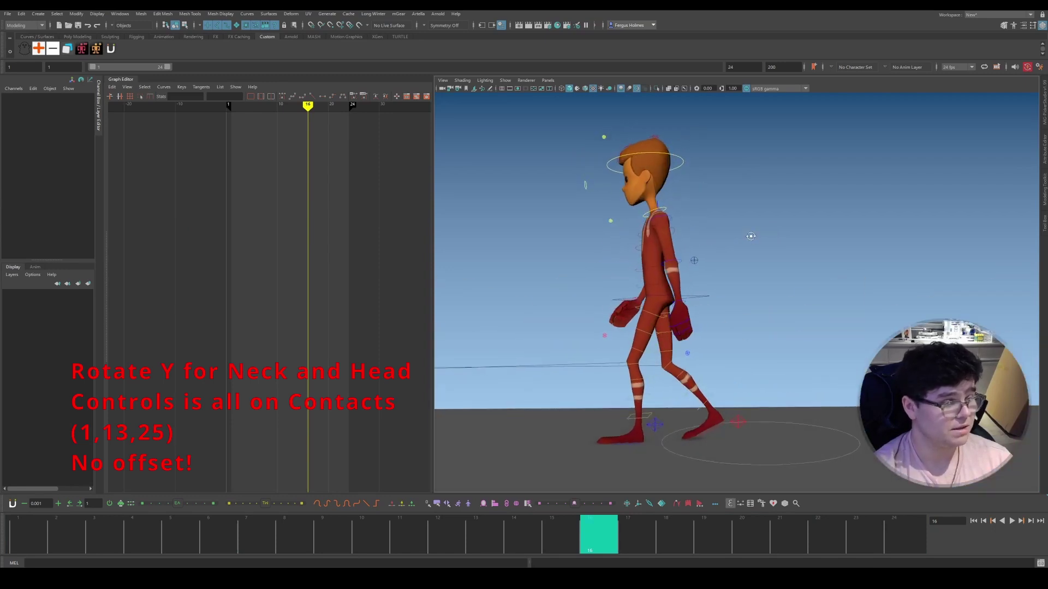
pyautogui.click(730, 428)
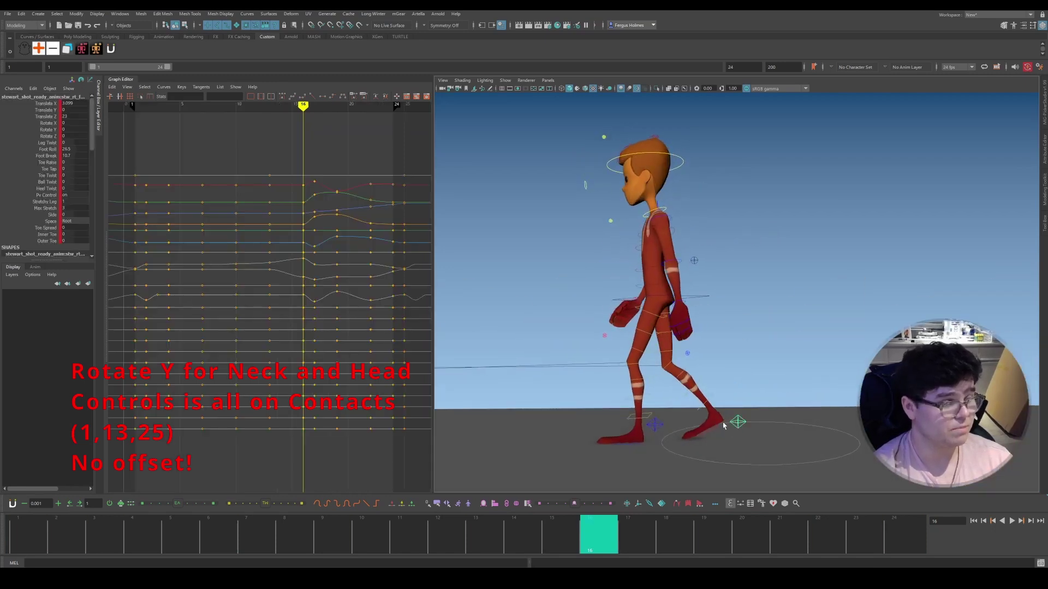
pyautogui.click(657, 424)
pyautogui.moveTo(141, 535); pyautogui.dragTo(105, 533)
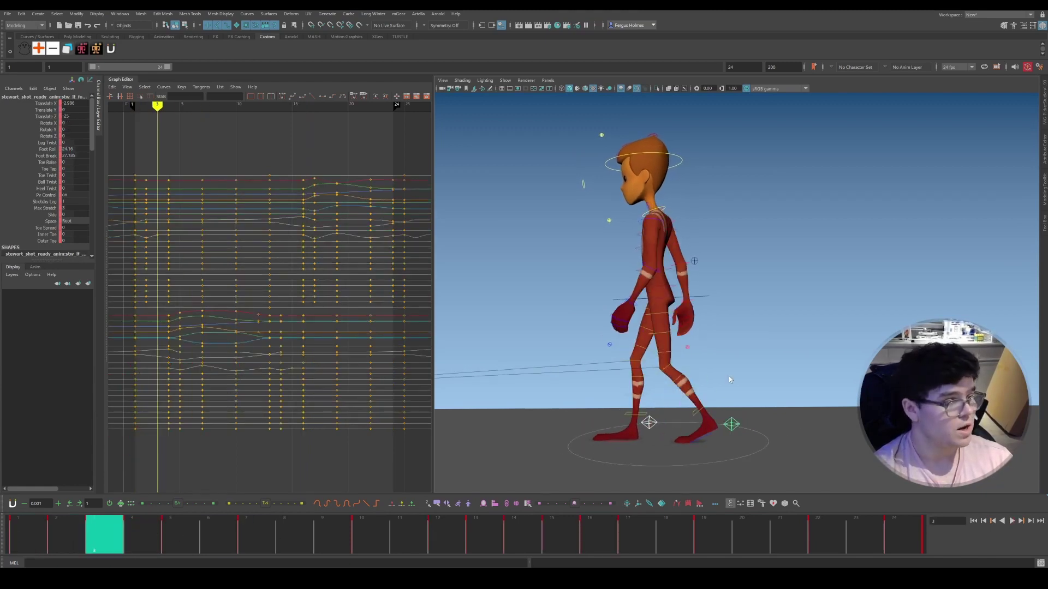
# Step: View the character from the opposite side and examine the right elbow control's curves at frame 4
pyautogui.click(730, 380)
pyautogui.keyDown('alt'); pyautogui.moveTo(730, 380); pyautogui.dragTo(779, 349); pyautogui.keyUp('alt')
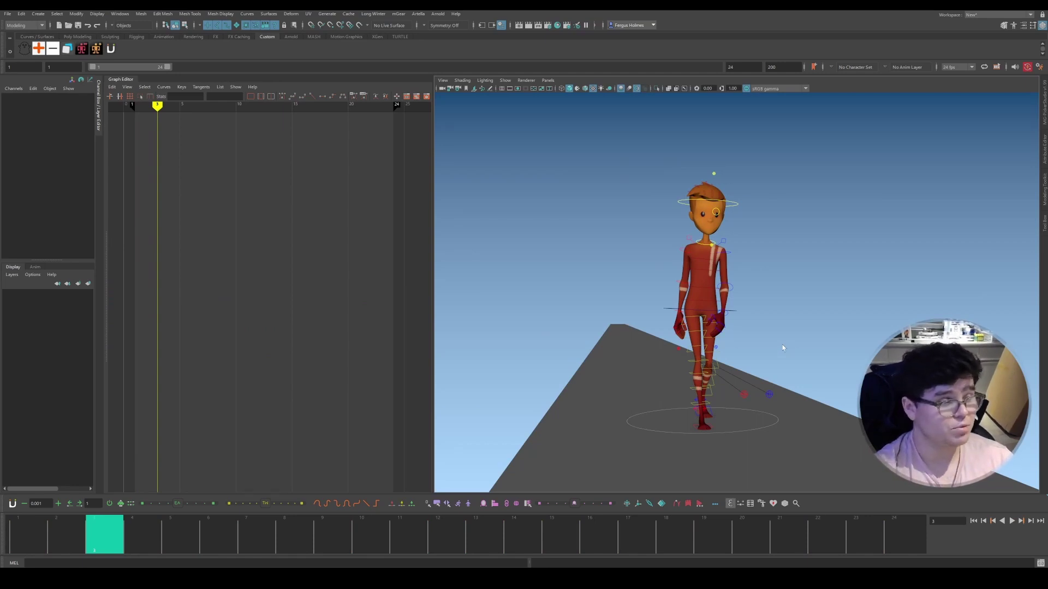
pyautogui.keyDown('alt'); pyautogui.moveTo(786, 313); pyautogui.dragTo(700, 334); pyautogui.keyUp('alt')
pyautogui.scroll(2, 689, 338)
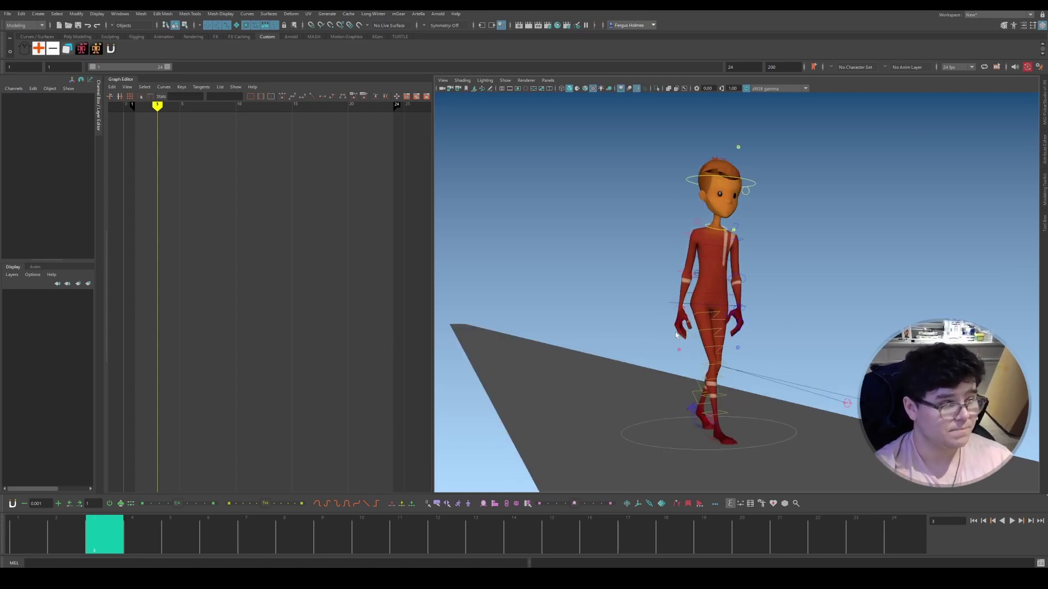
pyautogui.keyDown('alt'); pyautogui.moveTo(745, 333); pyautogui.dragTo(723, 250); pyautogui.keyUp('alt')
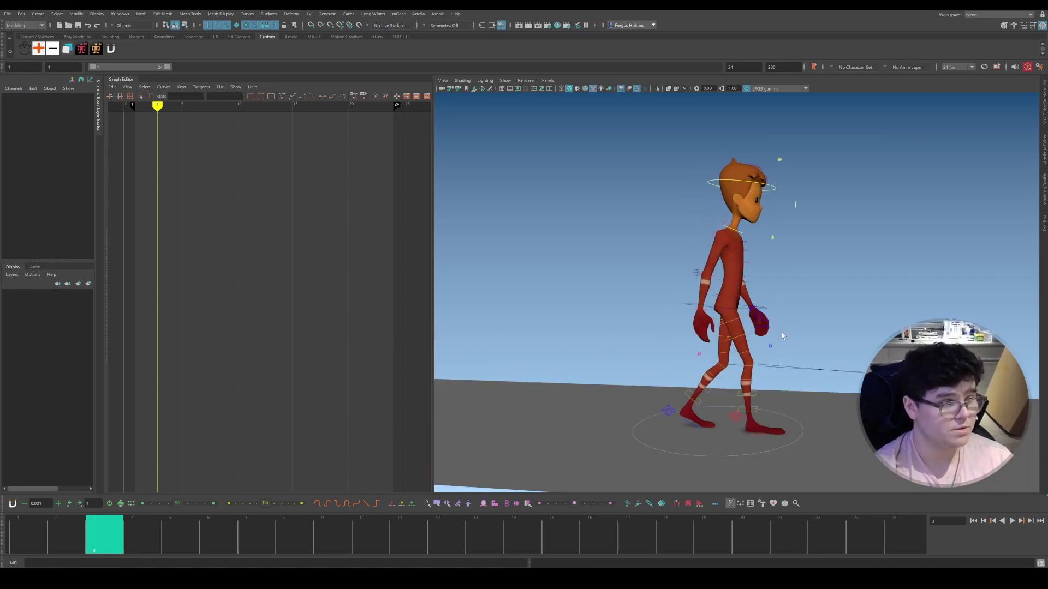
pyautogui.click(708, 277)
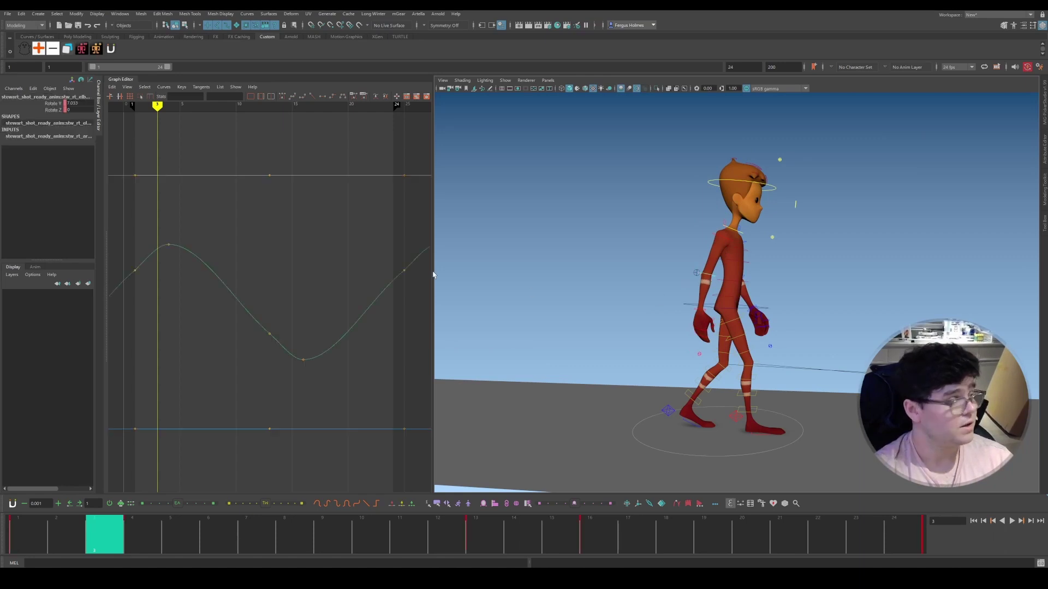
pyautogui.press('.')
# Step: Try shifting the right elbow control's Rotate Y key at frame 4, undo the change, and clear the selection
pyautogui.moveTo(164, 237); pyautogui.dragTo(187, 260)
pyautogui.moveTo(231, 257)
pyautogui.keyDown('shift'); pyautogui.mouseDown(button='middle')
pyautogui.moveTo(233, 239)
pyautogui.moveTo(238, 267)
pyautogui.mouseUp(button='middle'); pyautogui.keyUp('shift')
pyautogui.hotkey('ctrl', 'z')
pyautogui.click(823, 287)
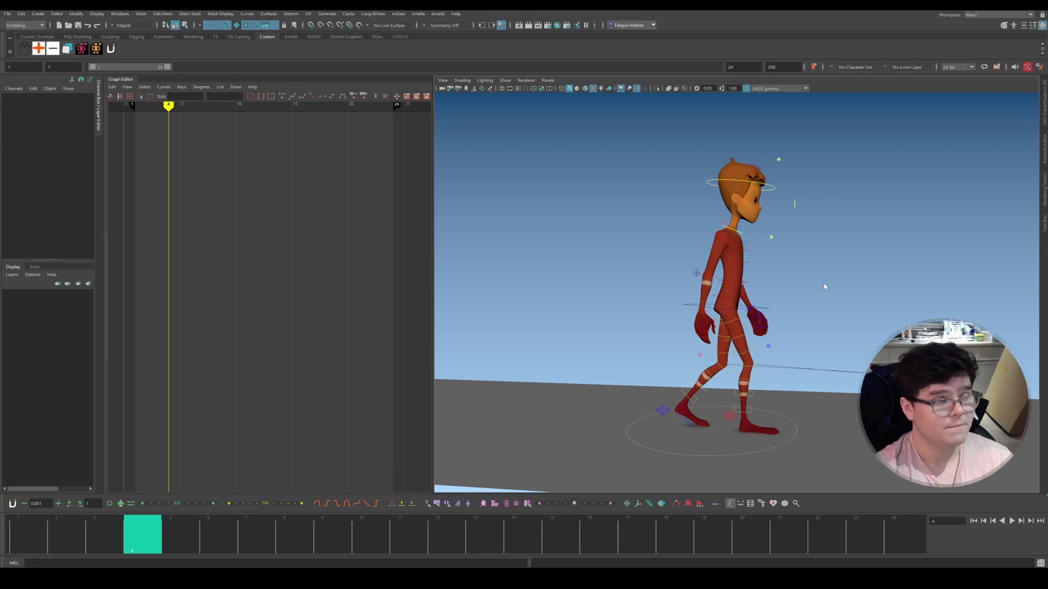
pyautogui.keyDown('alt'); pyautogui.moveTo(824, 288); pyautogui.dragTo(762, 283); pyautogui.keyUp('alt')
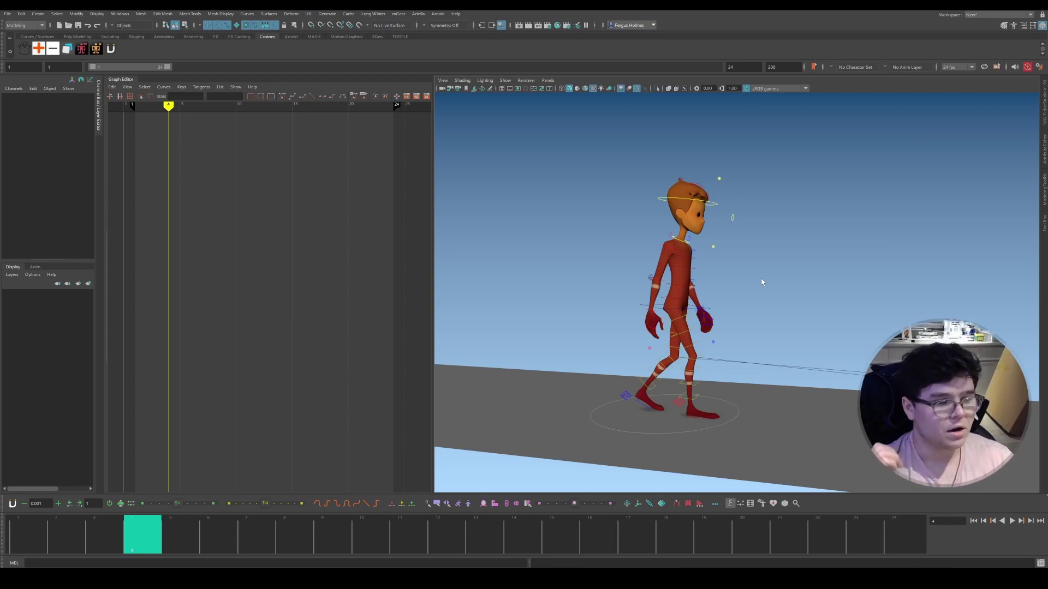
pyautogui.keyDown('alt'); pyautogui.moveTo(776, 279); pyautogui.dragTo(746, 272); pyautogui.keyUp('alt')
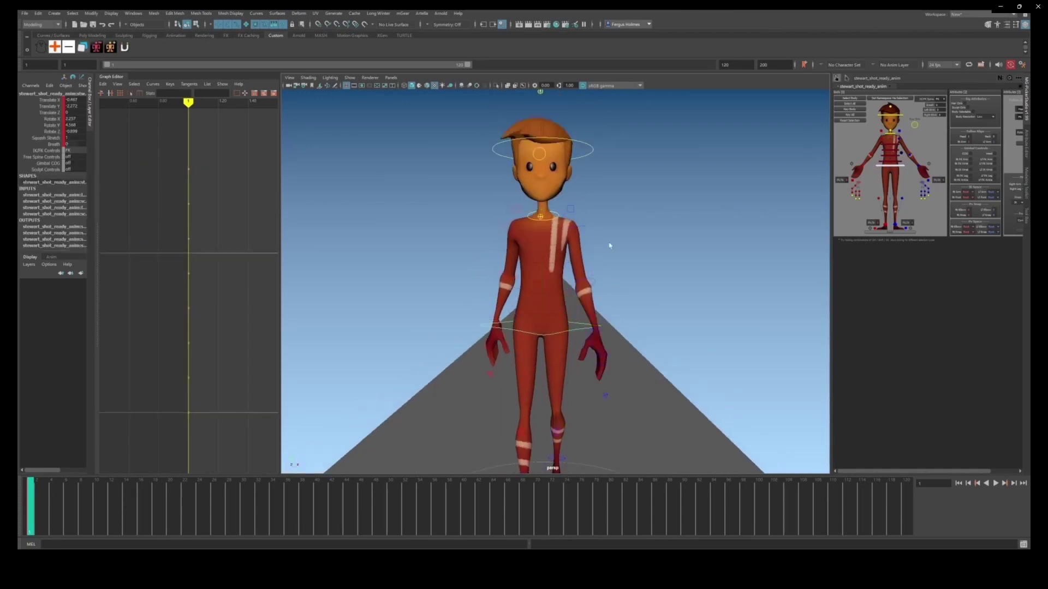
pyautogui.keyDown('alt'); pyautogui.moveTo(629, 277); pyautogui.dragTo(519, 234); pyautogui.keyUp('alt')
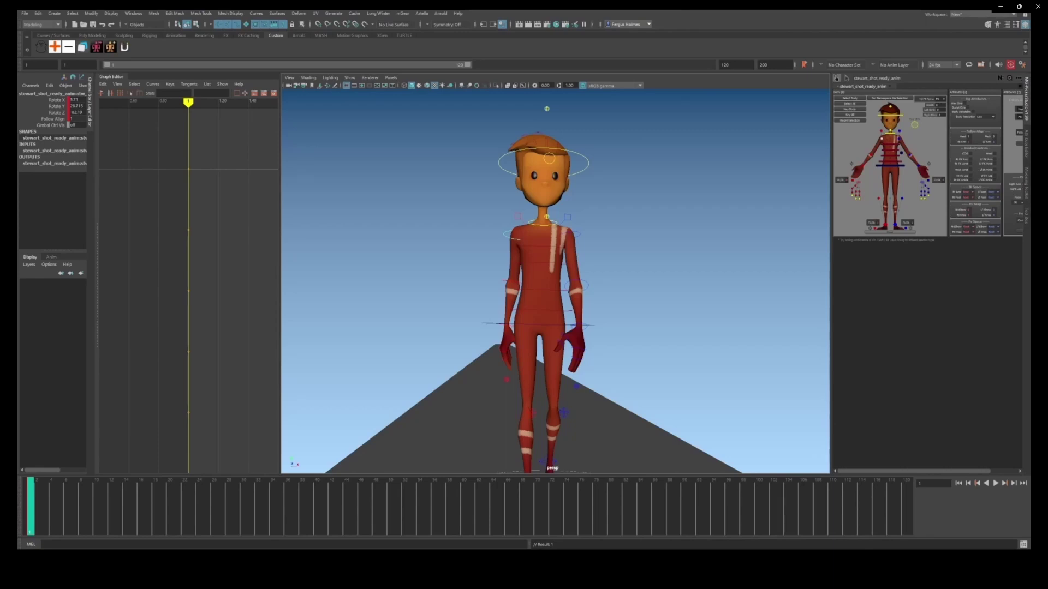
# Step: Split the viewport into two side-by-side panes and show the front orthographic view in the second pane
pyautogui.keyDown('alt'); pyautogui.moveTo(668, 221); pyautogui.dragTo(599, 257); pyautogui.keyUp('alt')
pyautogui.click(598, 256)
pyautogui.scroll(-5, 568, 235)
pyautogui.click(391, 78)
pyautogui.moveTo(413, 134)
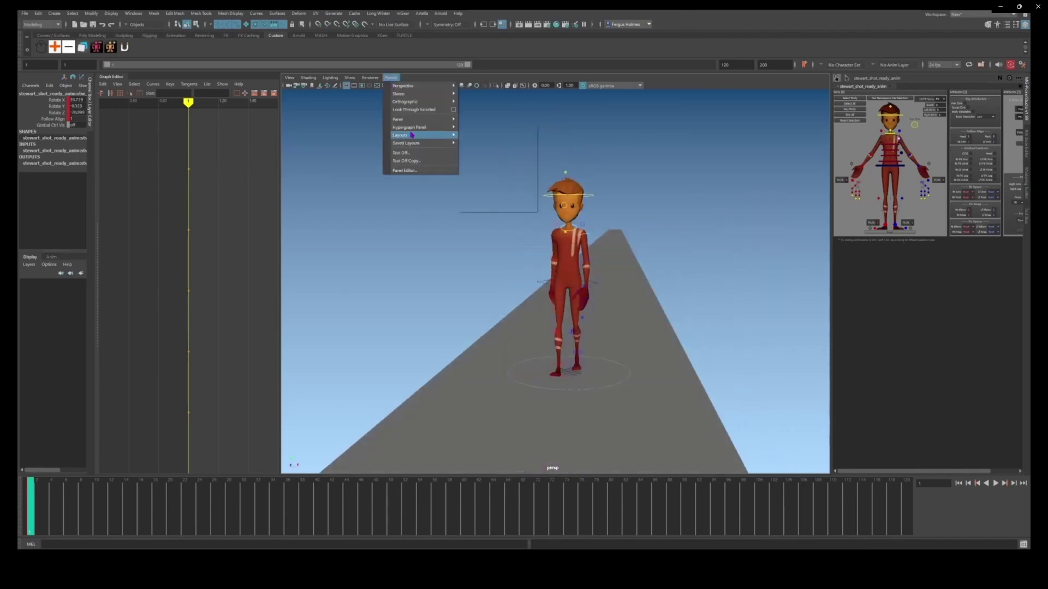
pyautogui.click(487, 143)
pyautogui.click(665, 77)
pyautogui.moveTo(688, 135)
pyautogui.moveTo(680, 101)
pyautogui.click(752, 102)
# Step: Frame the character in the front view, hide the grid there, and display it with textured shading
pyautogui.scroll(-3, 755, 204)
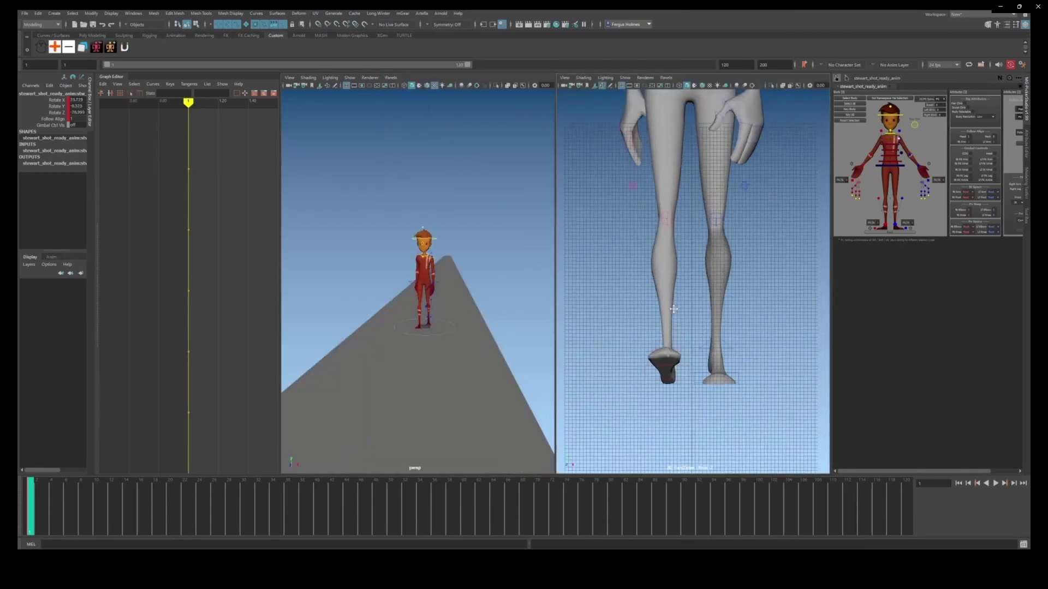
pyautogui.keyDown('alt'); pyautogui.moveTo(698, 213); pyautogui.dragTo(704, 322, button='middle'); pyautogui.keyUp('alt')
pyautogui.click(621, 86)
pyautogui.press('6')
pyautogui.keyDown('alt'); pyautogui.moveTo(511, 235); pyautogui.dragTo(505, 223); pyautogui.keyUp('alt')
# Step: Rotate the arm controls on both sides at frame 1 so the arms hang closer to the body
pyautogui.click(473, 235)
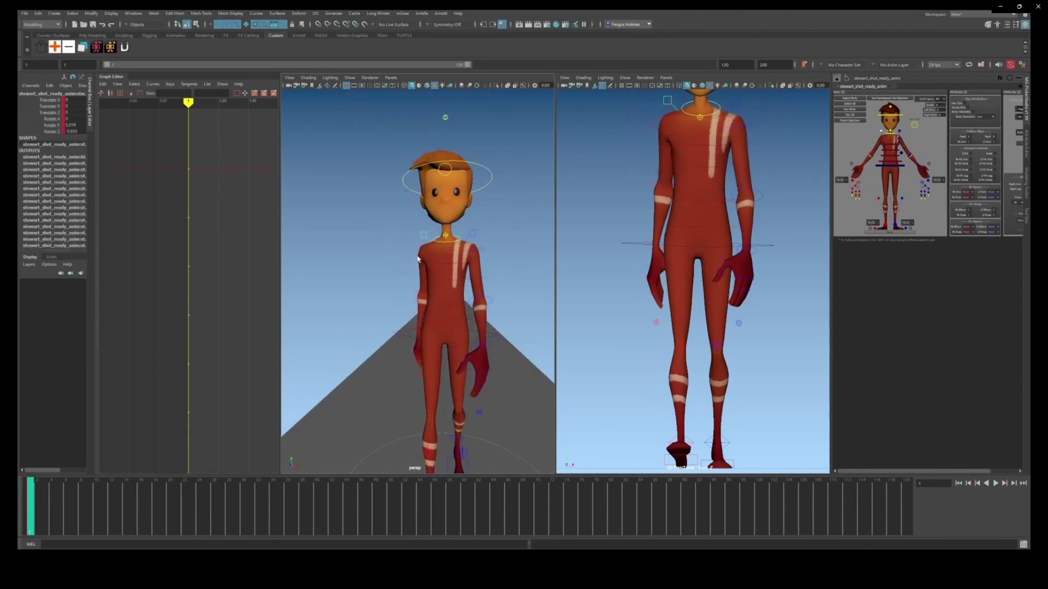
pyautogui.click(418, 258)
pyautogui.moveTo(417, 260); pyautogui.dragTo(407, 264)
pyautogui.click(484, 249)
pyautogui.moveTo(485, 249); pyautogui.dragTo(376, 284)
pyautogui.click(419, 262)
pyautogui.click(398, 272)
pyautogui.click(437, 293)
pyautogui.moveTo(436, 294); pyautogui.dragTo(431, 297)
# Step: Refine the rotation of the lower arm and hand controls at frame 1
pyautogui.keyDown('alt'); pyautogui.moveTo(327, 299); pyautogui.dragTo(417, 294); pyautogui.keyUp('alt')
pyautogui.moveTo(446, 350); pyautogui.dragTo(406, 352)
pyautogui.click(470, 321)
pyautogui.moveTo(487, 319); pyautogui.dragTo(481, 323)
pyautogui.keyDown('alt'); pyautogui.moveTo(481, 323); pyautogui.dragTo(451, 375); pyautogui.keyUp('alt')
pyautogui.click(407, 332)
pyautogui.click(439, 373)
pyautogui.keyDown('alt'); pyautogui.moveTo(452, 376); pyautogui.dragTo(476, 388); pyautogui.keyUp('alt')
# Step: Rotate the spine controls slightly at frame 1 and check the posture from both sides
pyautogui.keyDown('alt'); pyautogui.moveTo(788, 266); pyautogui.dragTo(714, 256, button='right'); pyautogui.keyUp('alt')
pyautogui.keyDown('alt'); pyautogui.moveTo(486, 234); pyautogui.dragTo(464, 262); pyautogui.keyUp('alt')
pyautogui.moveTo(436, 267)
pyautogui.keyDown('alt'); pyautogui.mouseDown(button='right')
pyautogui.moveTo(473, 285)
pyautogui.moveTo(448, 263)
pyautogui.mouseUp(button='right'); pyautogui.keyUp('alt')
pyautogui.click(474, 263)
pyautogui.press('e')
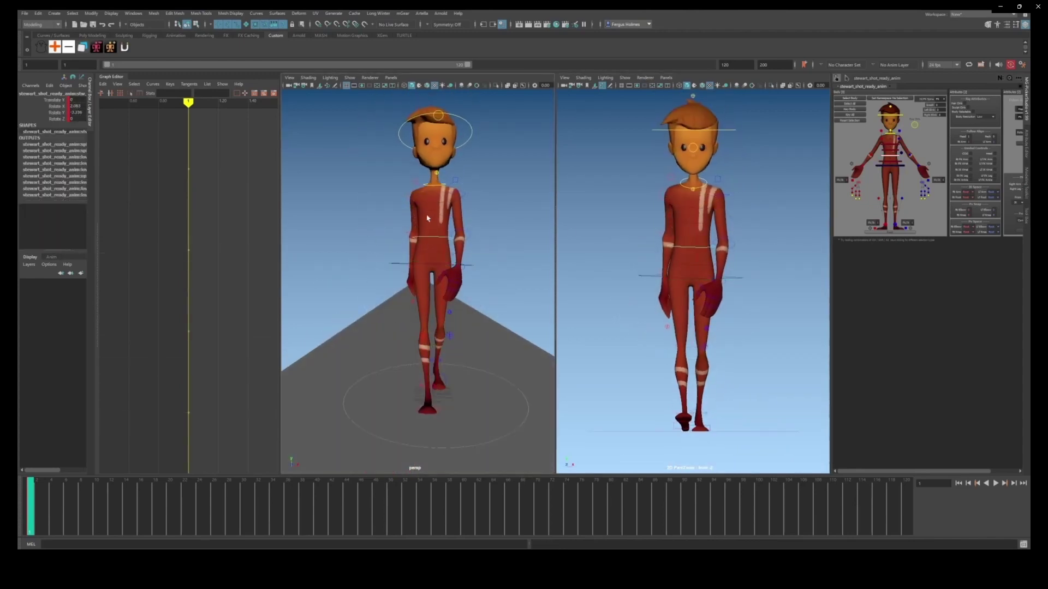
pyautogui.moveTo(377, 249); pyautogui.dragTo(377, 243)
pyautogui.keyDown('alt'); pyautogui.moveTo(382, 235); pyautogui.dragTo(474, 201); pyautogui.keyUp('alt')
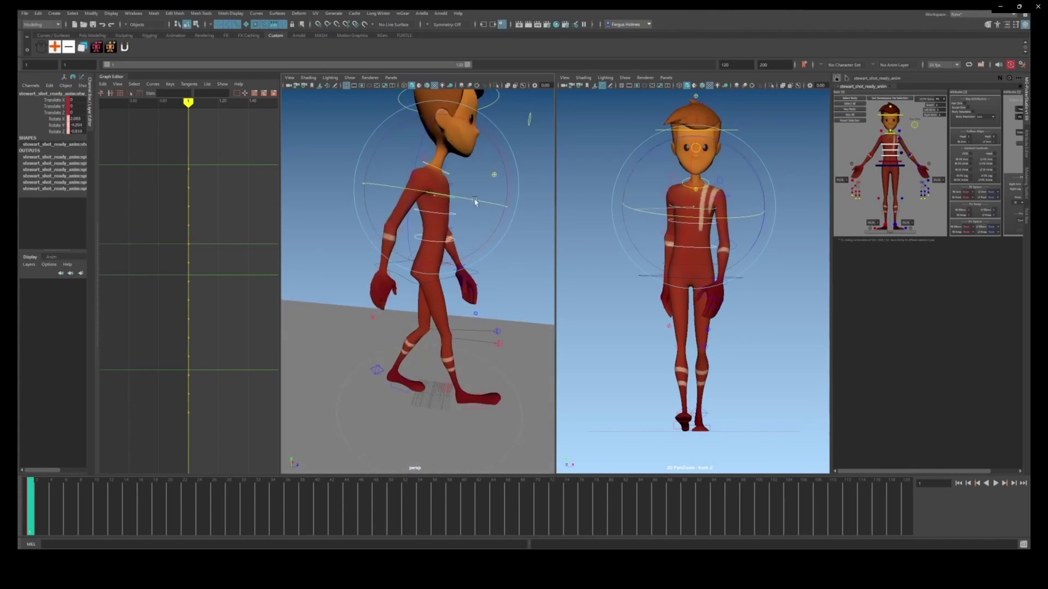
pyautogui.click(499, 229)
pyautogui.keyDown('alt'); pyautogui.moveTo(491, 235); pyautogui.dragTo(455, 235, button='right'); pyautogui.keyUp('alt')
pyautogui.keyDown('alt'); pyautogui.moveTo(455, 235); pyautogui.dragTo(511, 252); pyautogui.keyUp('alt')
pyautogui.click(451, 228)
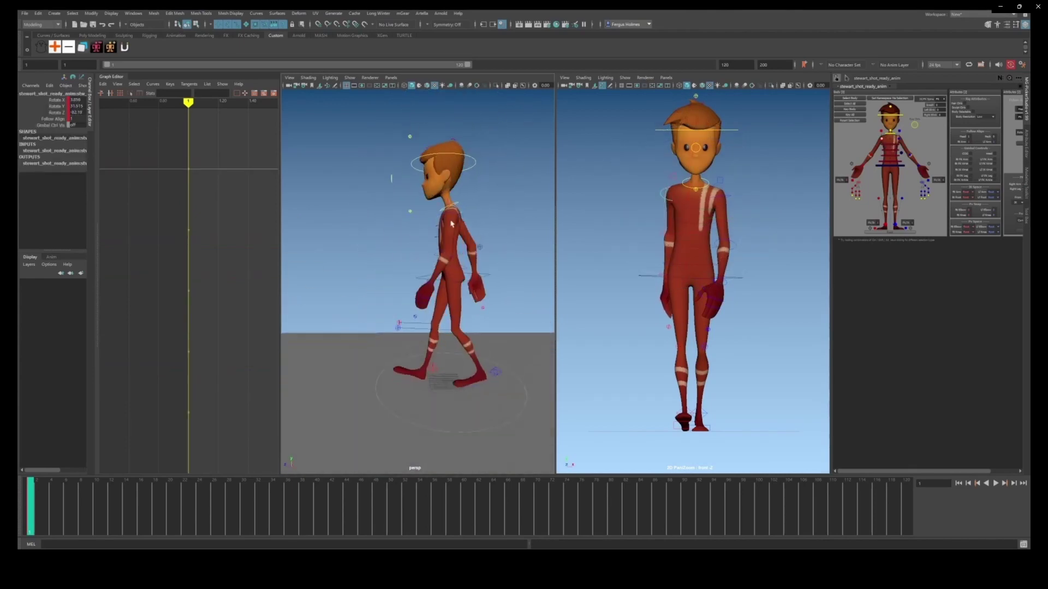
# Step: Select all of the character's controls and key the complete pose at frame 1
pyautogui.click(487, 276)
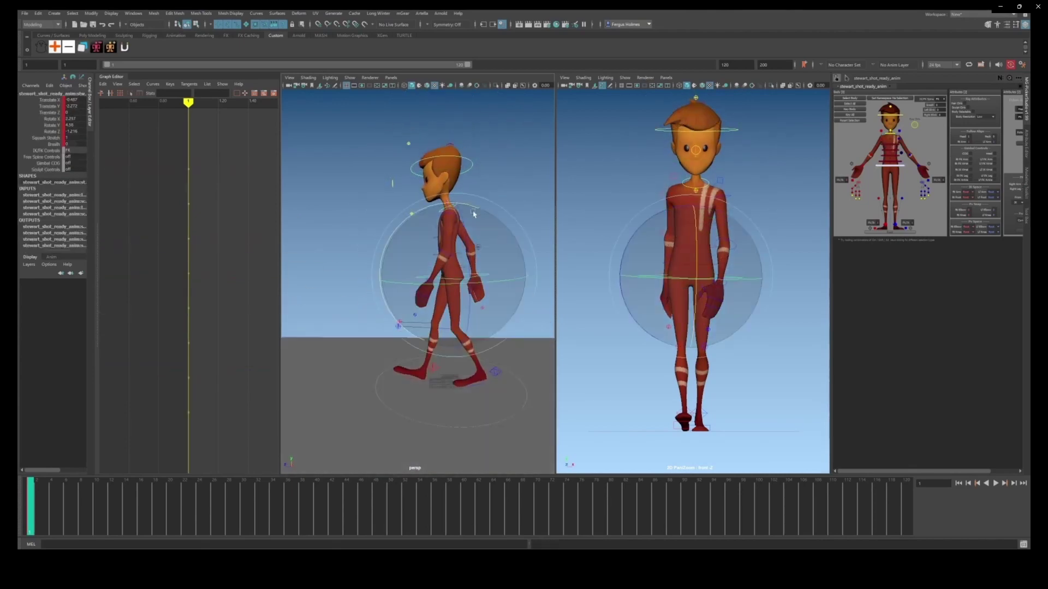
pyautogui.keyDown('alt'); pyautogui.moveTo(532, 295); pyautogui.dragTo(445, 303); pyautogui.keyUp('alt')
pyautogui.moveTo(376, 426); pyautogui.dragTo(510, 183)
pyautogui.press('s')
# Step: Try lowering the hip control at frame 4
pyautogui.click(508, 189)
pyautogui.click(447, 277)
pyautogui.keyDown('alt'); pyautogui.moveTo(448, 277); pyautogui.dragTo(480, 273); pyautogui.keyUp('alt')
pyautogui.click(52, 507)
pyautogui.keyDown('alt'); pyautogui.moveTo(403, 328); pyautogui.dragTo(454, 328); pyautogui.keyUp('alt')
pyautogui.press('w')
pyautogui.moveTo(454, 328); pyautogui.dragTo(454, 337, button='middle')
# Step: Try keying both foot controls at frame 4 and flattening the feet with Foot Roll
pyautogui.click(446, 351)
pyautogui.keyDown('shift'); pyautogui.click(389, 350); pyautogui.keyUp('shift')
pyautogui.press('s')
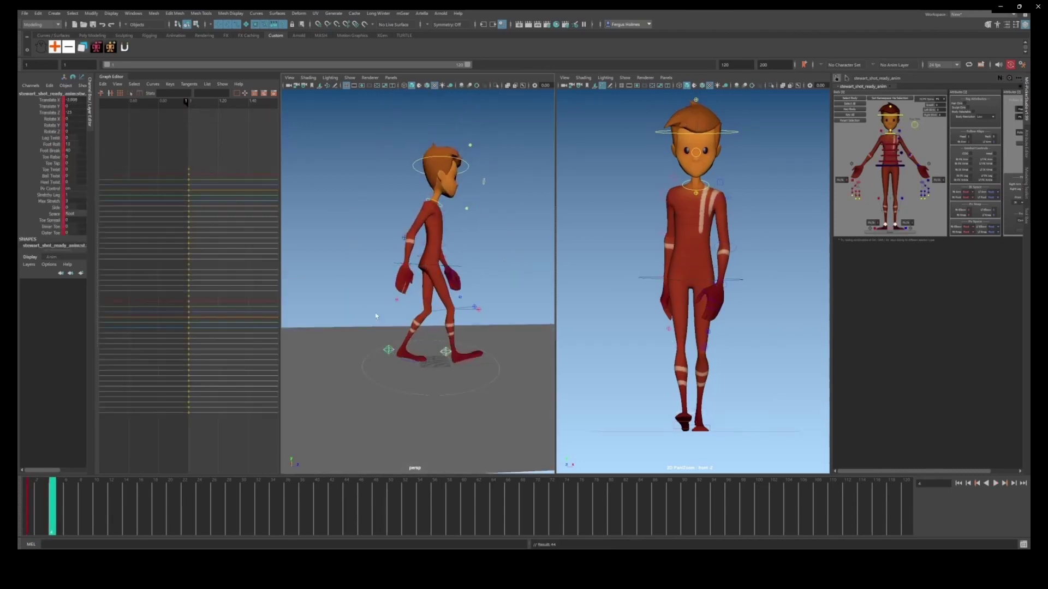
pyautogui.keyDown('alt'); pyautogui.moveTo(415, 338); pyautogui.dragTo(469, 349, button='right'); pyautogui.keyUp('alt')
pyautogui.click(461, 373)
pyautogui.click(71, 144)
pyautogui.click(51, 144)
pyautogui.moveTo(469, 262)
pyautogui.keyDown('alt'); pyautogui.mouseDown(button='middle')
pyautogui.moveTo(445, 262)
pyautogui.moveTo(469, 268)
pyautogui.mouseUp(button='middle'); pyautogui.keyUp('alt')
pyautogui.keyDown('alt'); pyautogui.moveTo(513, 272); pyautogui.dragTo(472, 278, button='right'); pyautogui.keyUp('alt')
# Step: Copy the frame 1 pose of all controls to frame 13 and key it there
pyautogui.click(856, 105)
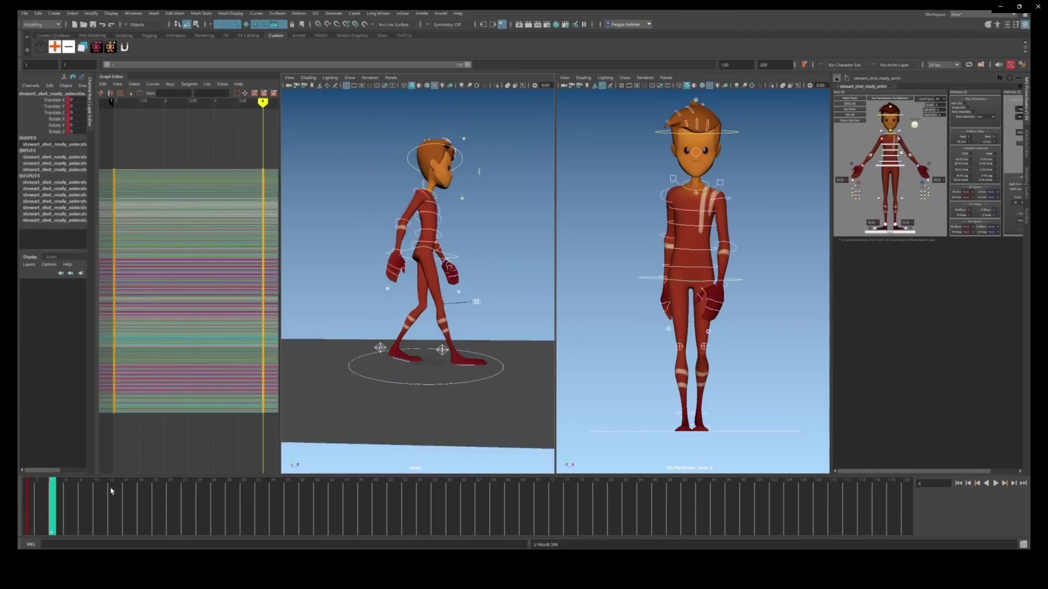
pyautogui.click(118, 493)
pyautogui.press('s')
pyautogui.keyDown('alt'); pyautogui.moveTo(456, 225); pyautogui.dragTo(450, 242, button='middle'); pyautogui.keyUp('alt')
pyautogui.press(',')
pyautogui.press(',')
pyautogui.press('.')
pyautogui.press(',')
pyautogui.middleClick(119, 491)
pyautogui.press('s')
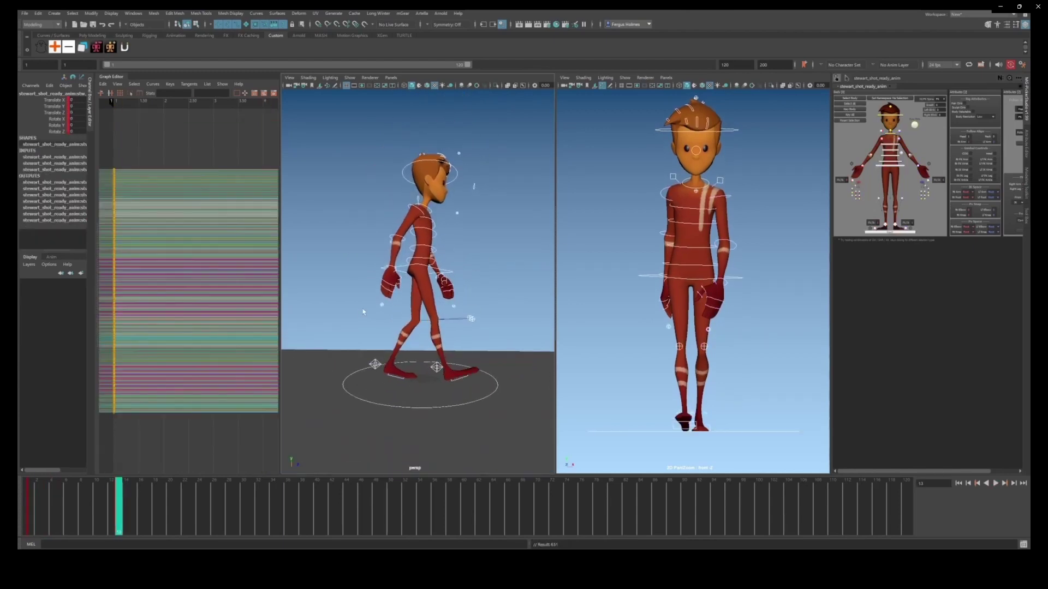
# Step: Set the right foot control's Foot Roll to 0 at frame 13
pyautogui.keyDown('alt'); pyautogui.moveTo(449, 284); pyautogui.dragTo(456, 311); pyautogui.keyUp('alt')
pyautogui.click(457, 314)
pyautogui.keyDown('alt'); pyautogui.moveTo(456, 317); pyautogui.dragTo(420, 301, button='middle'); pyautogui.keyUp('alt')
pyautogui.keyDown('alt'); pyautogui.moveTo(420, 301); pyautogui.dragTo(437, 297, button='right'); pyautogui.keyUp('alt')
pyautogui.keyDown('alt'); pyautogui.moveTo(437, 297); pyautogui.dragTo(444, 295); pyautogui.keyUp('alt')
pyautogui.click(402, 409)
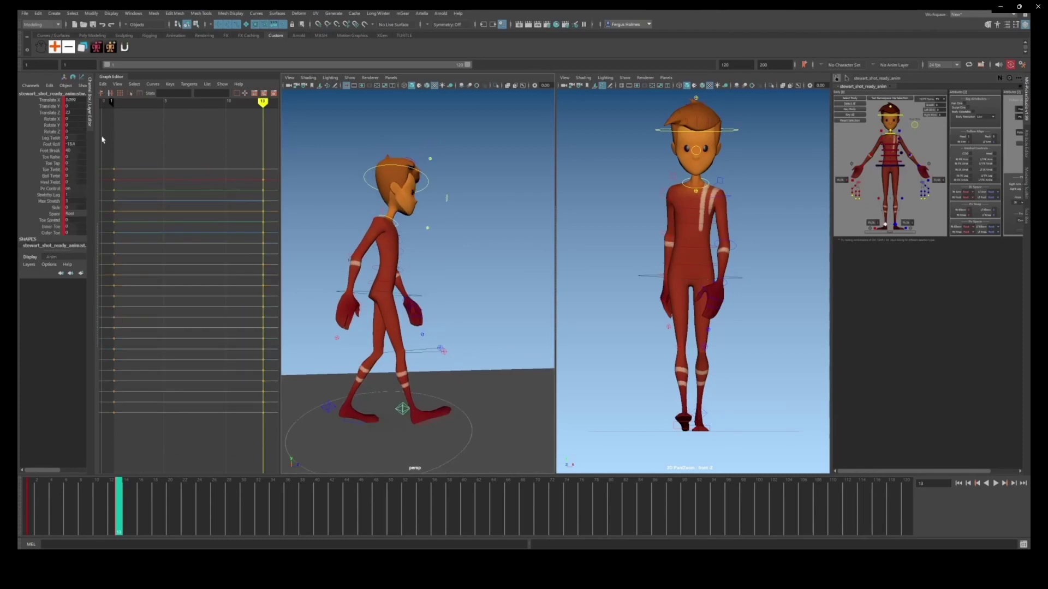
pyautogui.keyDown('alt'); pyautogui.moveTo(410, 376); pyautogui.dragTo(398, 380); pyautogui.keyUp('alt')
pyautogui.click(397, 416)
pyautogui.keyDown('alt'); pyautogui.moveTo(395, 419); pyautogui.dragTo(402, 414, button='middle'); pyautogui.keyUp('alt')
pyautogui.click(408, 404)
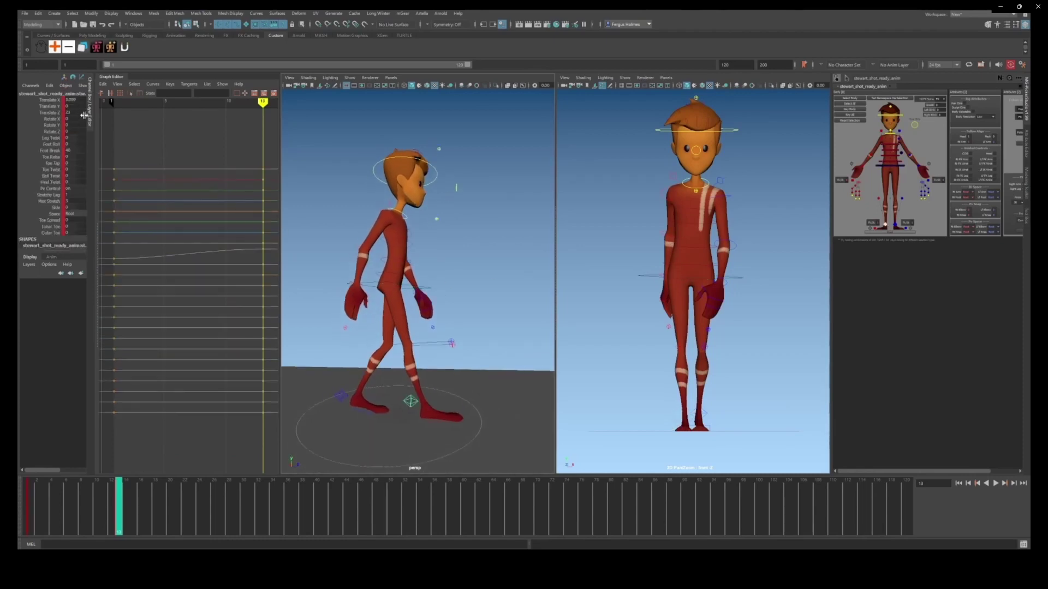
# Step: Move the hips forward at frame 13 and set the right foot control's Foot Roll to 13
pyautogui.click(428, 287)
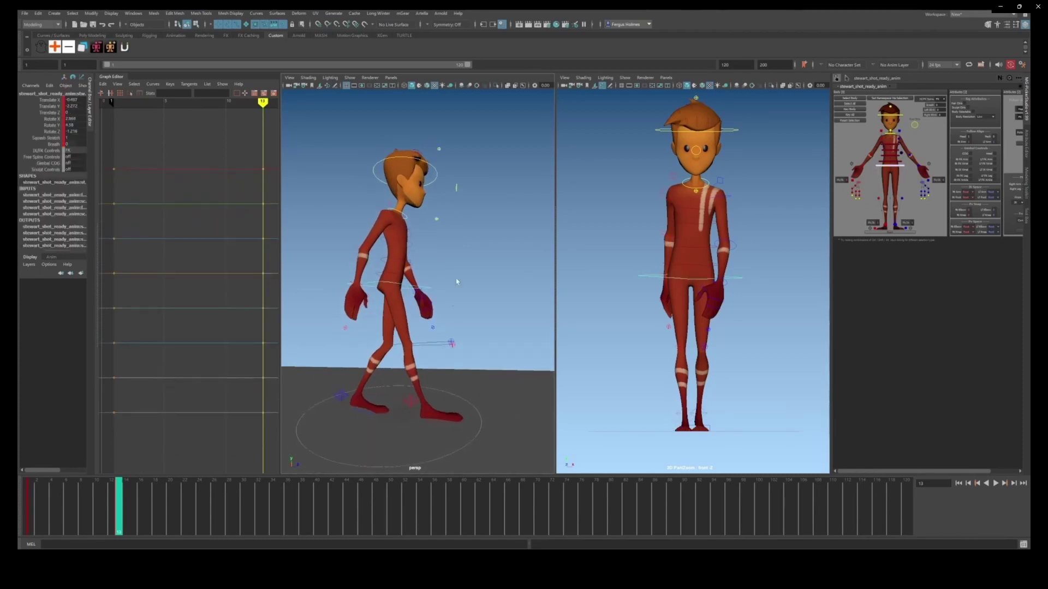
pyautogui.keyDown('alt'); pyautogui.moveTo(427, 288); pyautogui.dragTo(414, 292, button='middle'); pyautogui.keyUp('alt')
pyautogui.press('w')
pyautogui.moveTo(445, 290); pyautogui.dragTo(506, 290)
pyautogui.press('q')
pyautogui.click(327, 400)
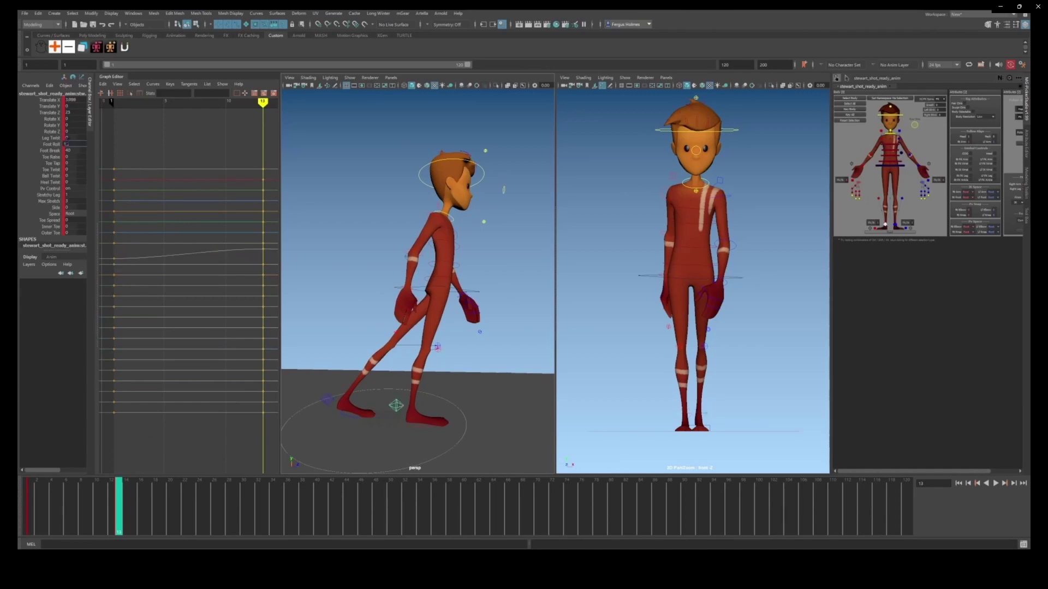
# Step: Refine the hips' forward position at frame 13 and move the left foot control ahead of the right foot
pyautogui.click(470, 291)
pyautogui.keyDown('alt'); pyautogui.moveTo(469, 291); pyautogui.dragTo(450, 294, button='middle'); pyautogui.keyUp('alt')
pyautogui.press('w')
pyautogui.moveTo(449, 292); pyautogui.dragTo(457, 291)
pyautogui.click(309, 403)
pyautogui.keyDown('alt'); pyautogui.moveTo(309, 402); pyautogui.dragTo(344, 408); pyautogui.keyUp('alt')
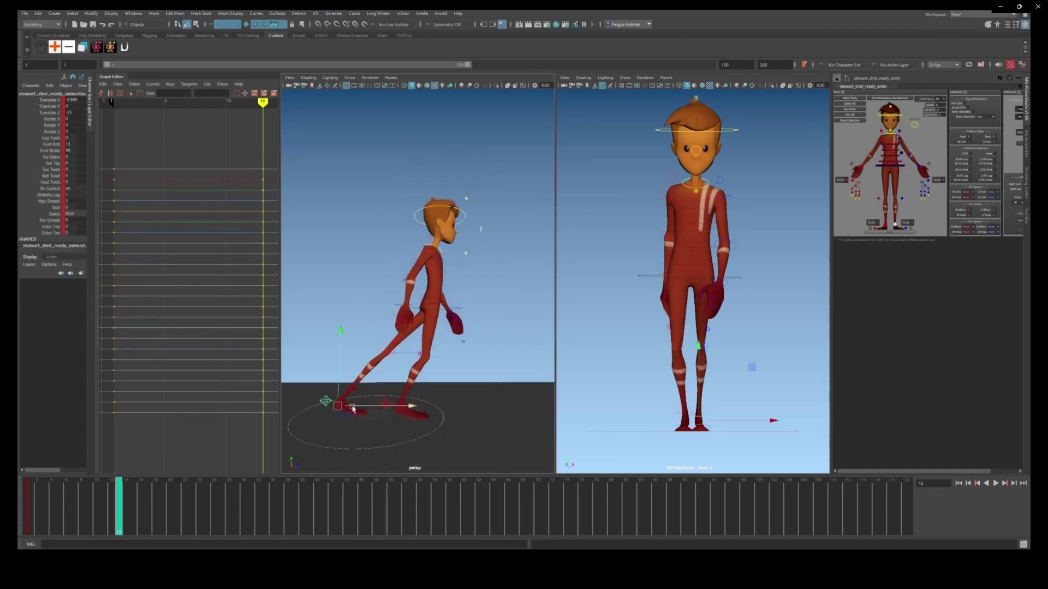
# Step: Select both knee controls and move them well in front of the character at frame 1
pyautogui.click(436, 349)
pyautogui.keyDown('alt'); pyautogui.moveTo(402, 349); pyautogui.dragTo(496, 358); pyautogui.keyUp('alt')
pyautogui.press(',')
pyautogui.press('w')
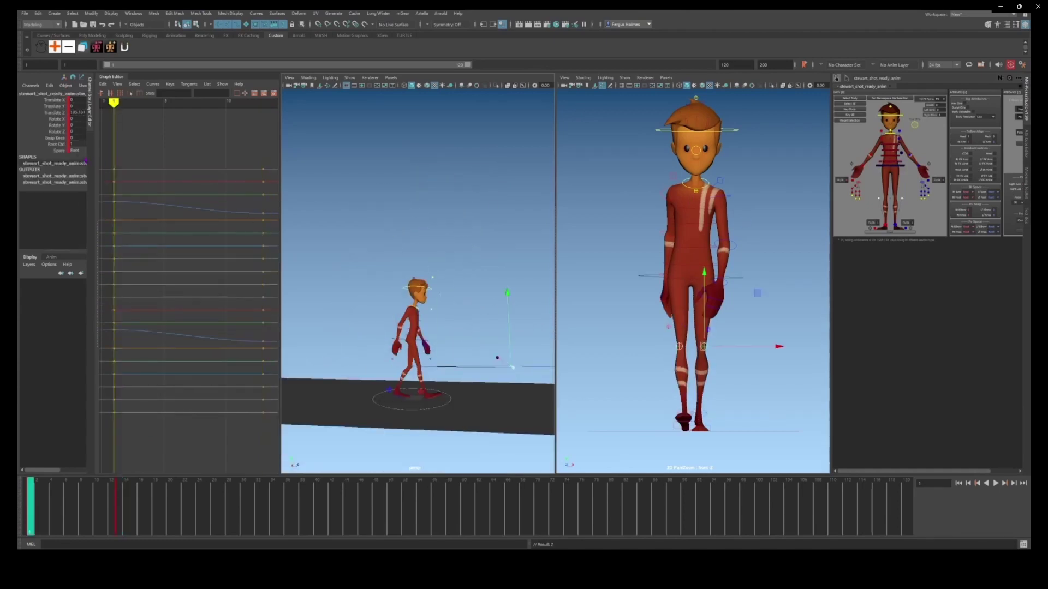
# Step: Set both knee controls' Space to Hip and move them farther forward at frame 13
pyautogui.click(77, 150)
pyautogui.keyDown('alt'); pyautogui.moveTo(481, 350); pyautogui.dragTo(445, 344, button='middle'); pyautogui.keyUp('alt')
pyautogui.press('.')
pyautogui.keyDown('alt'); pyautogui.moveTo(445, 344); pyautogui.dragTo(480, 349, button='right'); pyautogui.keyUp('alt')
pyautogui.moveTo(485, 372); pyautogui.dragTo(546, 372)
pyautogui.keyDown('alt'); pyautogui.moveTo(486, 322); pyautogui.dragTo(473, 315, button='right'); pyautogui.keyUp('alt')
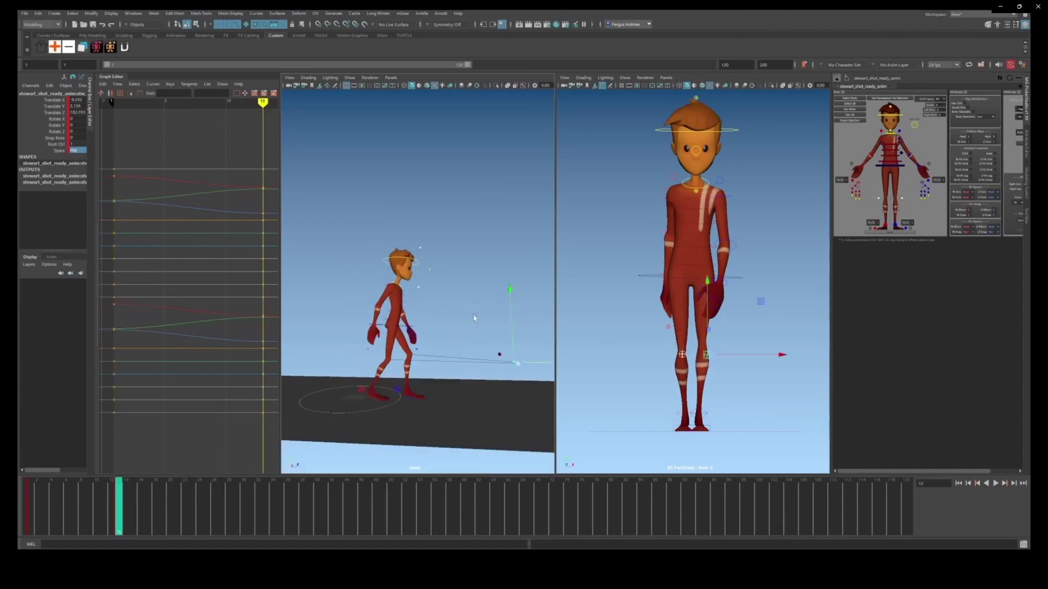
pyautogui.click(469, 314)
pyautogui.keyDown('alt'); pyautogui.moveTo(469, 314); pyautogui.dragTo(455, 310, button='middle'); pyautogui.keyUp('alt')
pyautogui.keyDown('alt'); pyautogui.moveTo(456, 309); pyautogui.dragTo(475, 305, button='right'); pyautogui.keyUp('alt')
# Step: Compare the foot and body positions between frames 1 and 13
pyautogui.click(374, 393)
pyautogui.press(',')
pyautogui.click(460, 297)
pyautogui.moveTo(437, 306)
pyautogui.keyDown('alt'); pyautogui.mouseDown()
pyautogui.moveTo(461, 297)
pyautogui.moveTo(423, 293)
pyautogui.mouseUp(); pyautogui.keyUp('alt')
pyautogui.click(441, 319)
pyautogui.click(469, 305)
pyautogui.click(429, 290)
pyautogui.press('.')
pyautogui.keyDown('alt'); pyautogui.moveTo(464, 316); pyautogui.dragTo(418, 307, button='middle'); pyautogui.keyUp('alt')
# Step: Check the right foot control's Translate Z and enter a new Translate Z for the hips at frame 13
pyautogui.click(358, 375)
pyautogui.keyDown('alt'); pyautogui.moveTo(382, 349); pyautogui.dragTo(406, 349, button='right'); pyautogui.keyUp('alt')
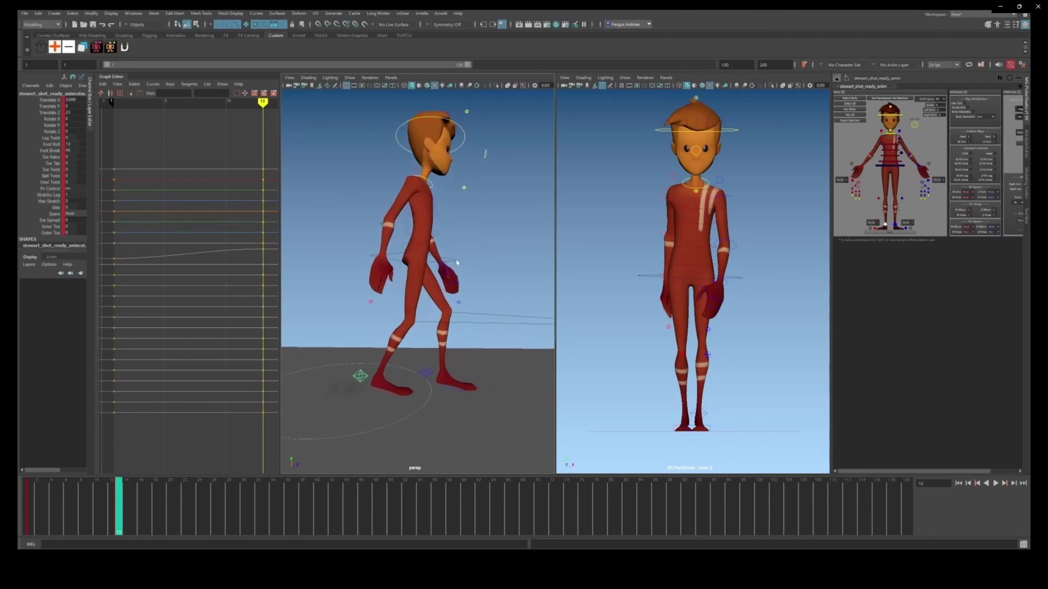
pyautogui.keyDown('alt'); pyautogui.moveTo(409, 327); pyautogui.dragTo(401, 350, button='middle'); pyautogui.keyUp('alt')
pyautogui.click(377, 282)
pyautogui.click(74, 112)
pyautogui.press('Return')
# Step: Raise the left foot's toes with Foot Roll and set its Translate Z to 71 at frame 13
pyautogui.click(422, 399)
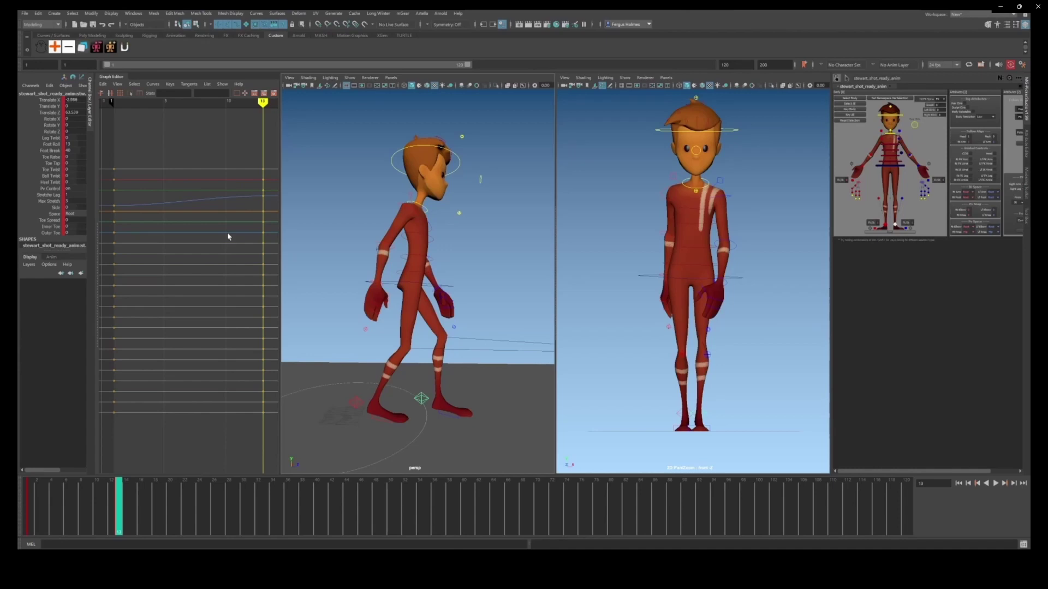
pyautogui.press(',')
pyautogui.press('.')
pyautogui.keyDown('alt'); pyautogui.moveTo(392, 335); pyautogui.dragTo(365, 332, button='right'); pyautogui.keyUp('alt')
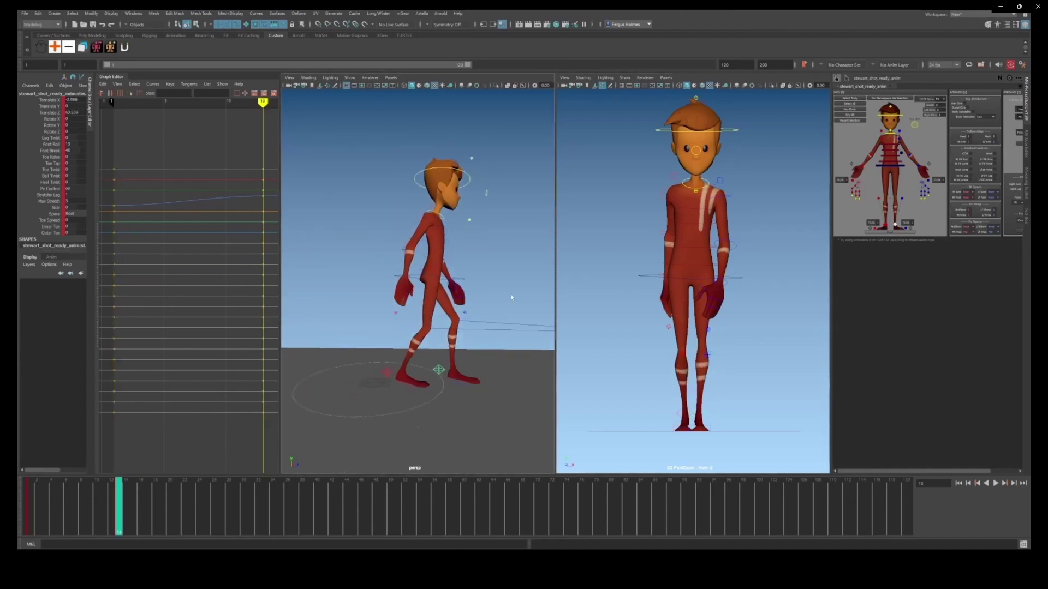
pyautogui.keyDown('alt'); pyautogui.moveTo(364, 332); pyautogui.dragTo(377, 323, button='middle'); pyautogui.keyUp('alt')
pyautogui.press(',')
pyautogui.press('.')
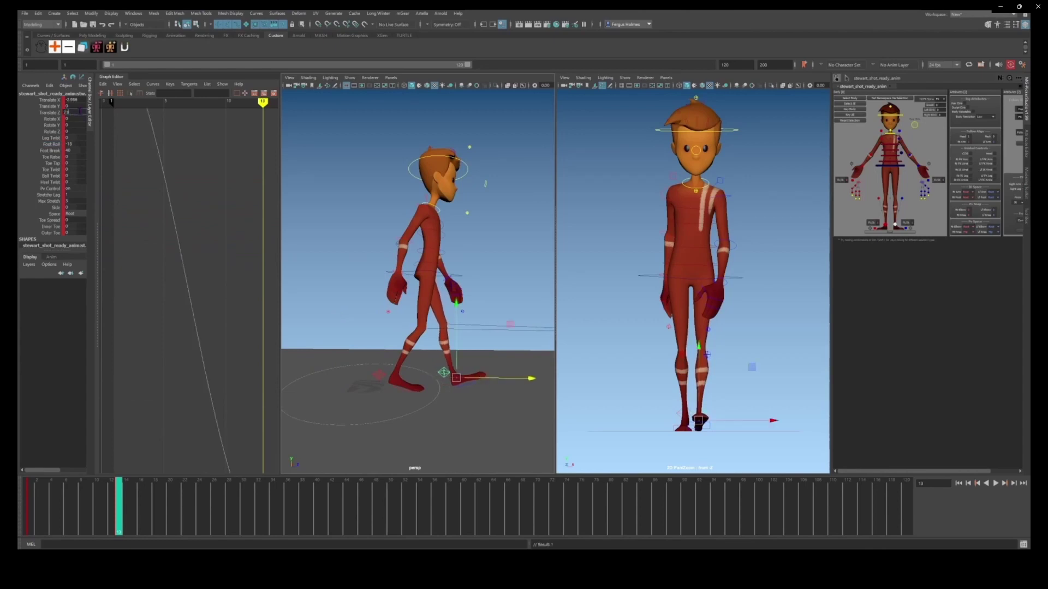
# Step: Compare both foot controls' values and the stride between frames 1 and 13
pyautogui.press(',')
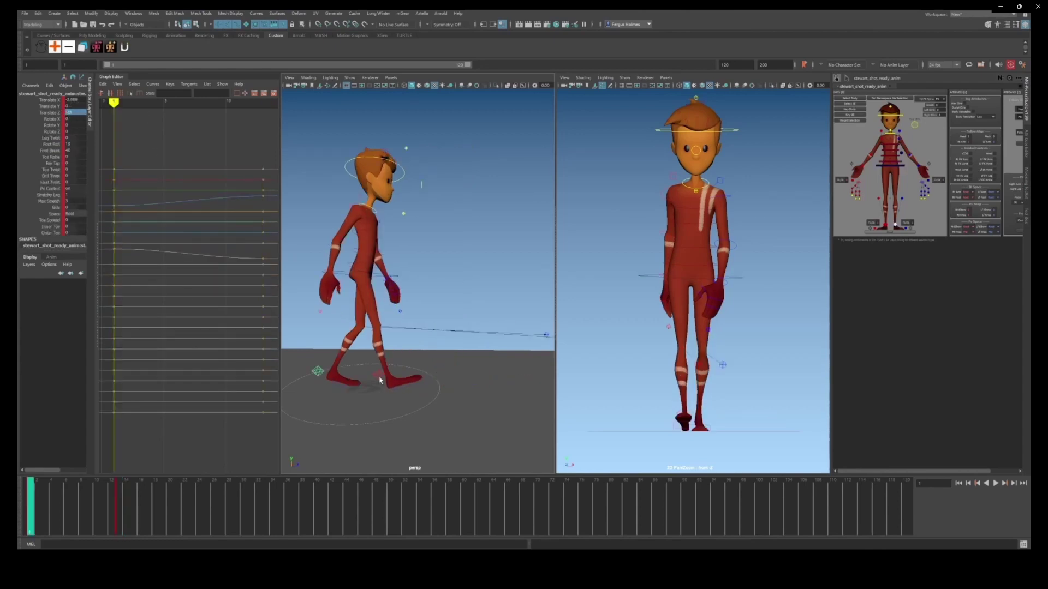
pyautogui.click(378, 374)
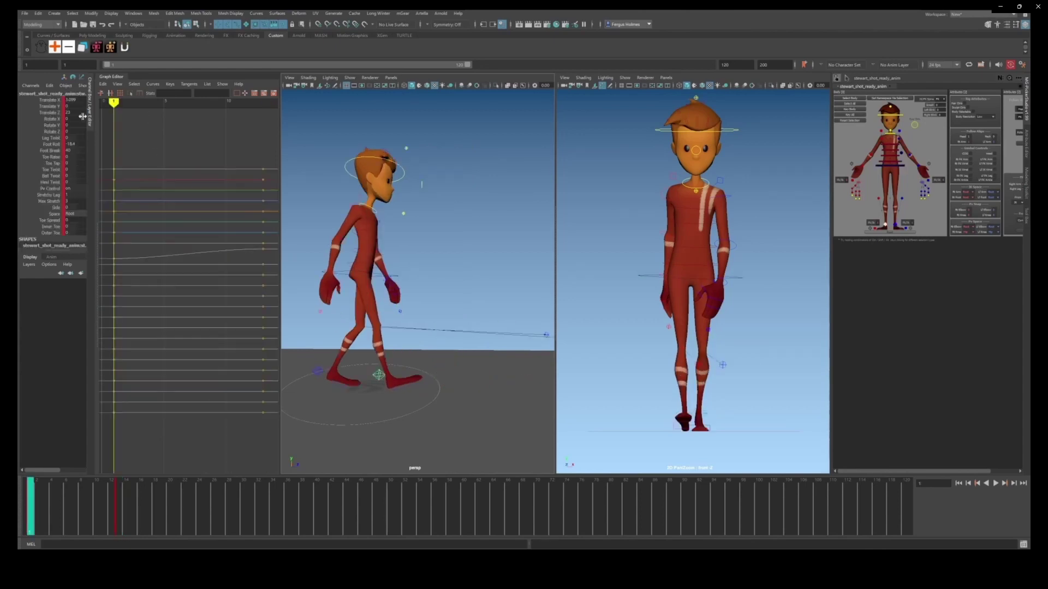
pyautogui.click(399, 275)
pyautogui.press('.')
pyautogui.click(443, 273)
pyautogui.click(444, 372)
pyautogui.keyDown('alt'); pyautogui.moveTo(444, 372); pyautogui.dragTo(439, 308, button='right'); pyautogui.keyUp('alt')
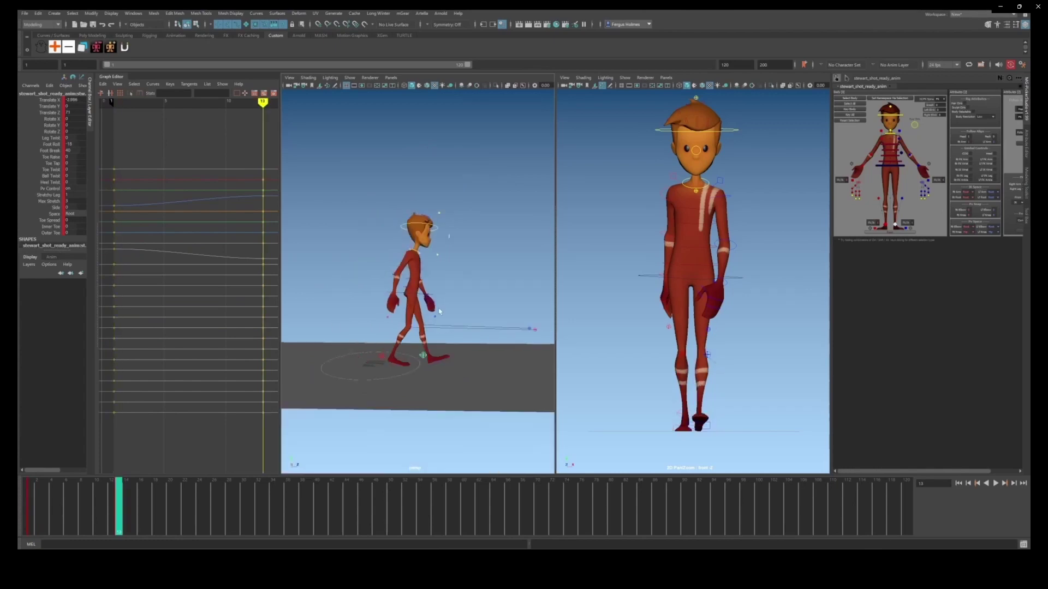
pyautogui.press(',')
pyautogui.press('.')
pyautogui.keyDown('alt'); pyautogui.moveTo(439, 307); pyautogui.dragTo(412, 312); pyautogui.keyUp('alt')
pyautogui.keyDown('alt'); pyautogui.moveTo(413, 312); pyautogui.dragTo(472, 271, button='right'); pyautogui.keyUp('alt')
# Step: Invert Rotate Y and Rotate Z of the hip and spine controls at frame 13 using *=-1
pyautogui.click(427, 304)
pyautogui.keyDown('alt'); pyautogui.moveTo(448, 262); pyautogui.dragTo(464, 269, button='middle'); pyautogui.keyUp('alt')
pyautogui.keyDown('shift'); pyautogui.click(413, 286); pyautogui.keyUp('shift')
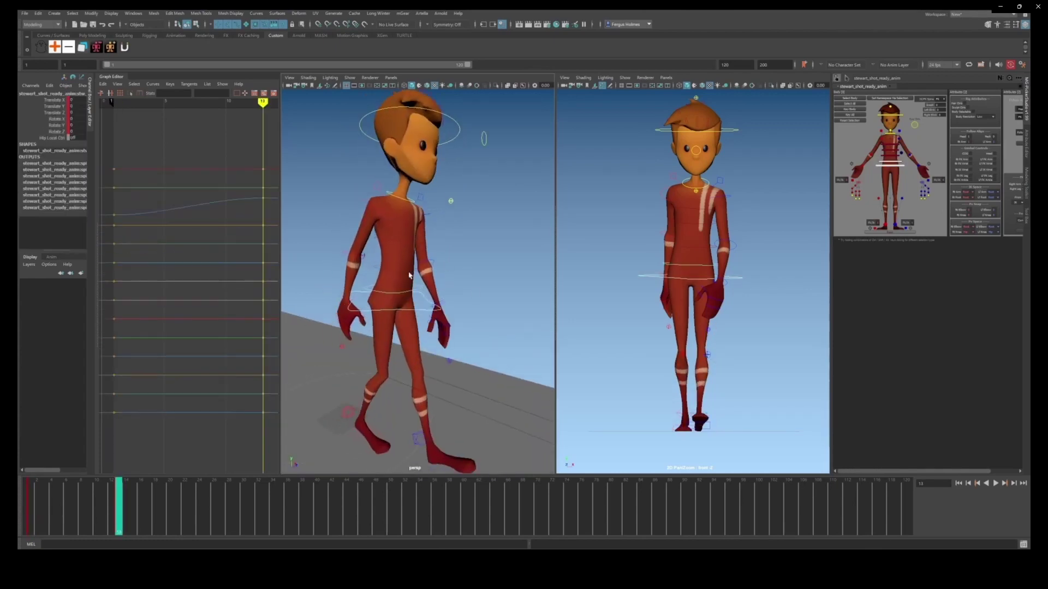
pyautogui.keyDown('shift'); pyautogui.click(409, 270); pyautogui.keyUp('shift')
pyautogui.keyDown('shift'); pyautogui.click(406, 240); pyautogui.keyUp('shift')
pyautogui.keyDown('shift'); pyautogui.click(404, 224); pyautogui.keyUp('shift')
pyautogui.click(55, 132)
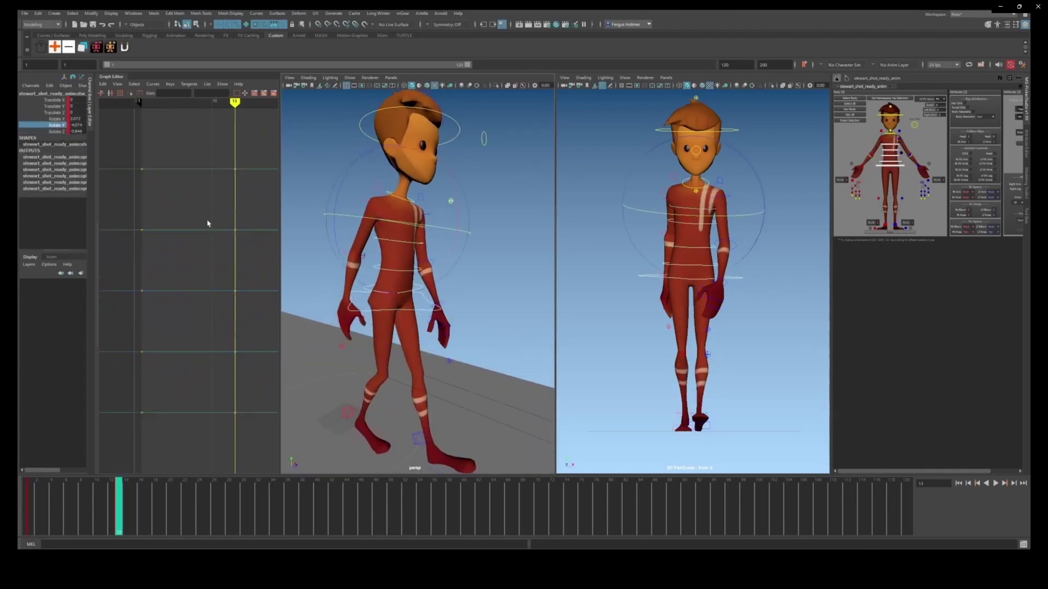
pyautogui.write('*=-1')
pyautogui.press('Return')
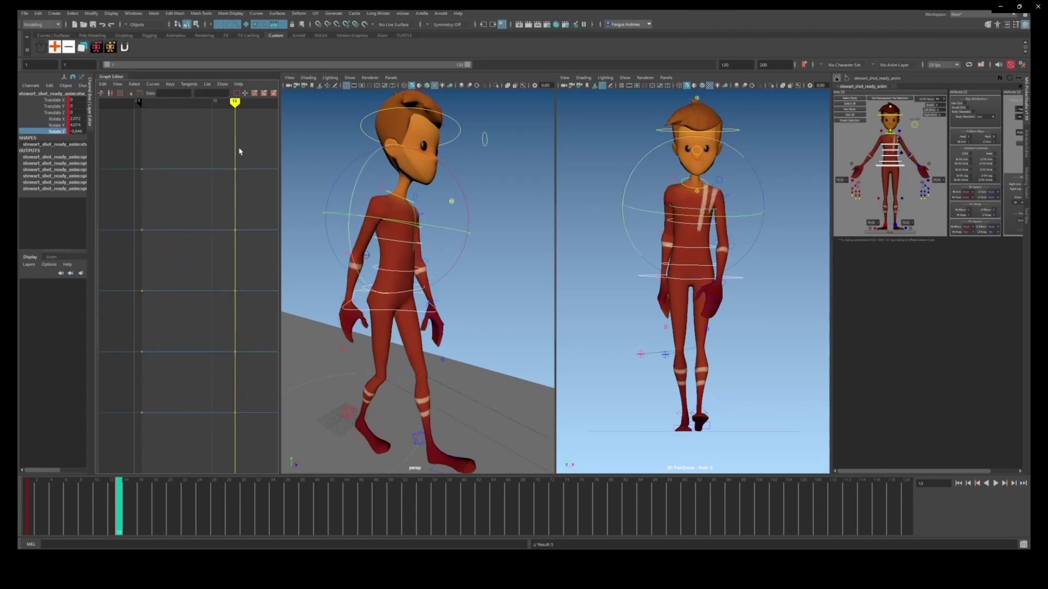
pyautogui.write('*=-1')
pyautogui.press('Return')
pyautogui.click(480, 240)
# Step: Reverse the arm swing at frame 13, giving each upper arm the other side's rotation
pyautogui.click(370, 214)
pyautogui.keyDown('alt'); pyautogui.moveTo(436, 235); pyautogui.dragTo(349, 235); pyautogui.keyUp('alt')
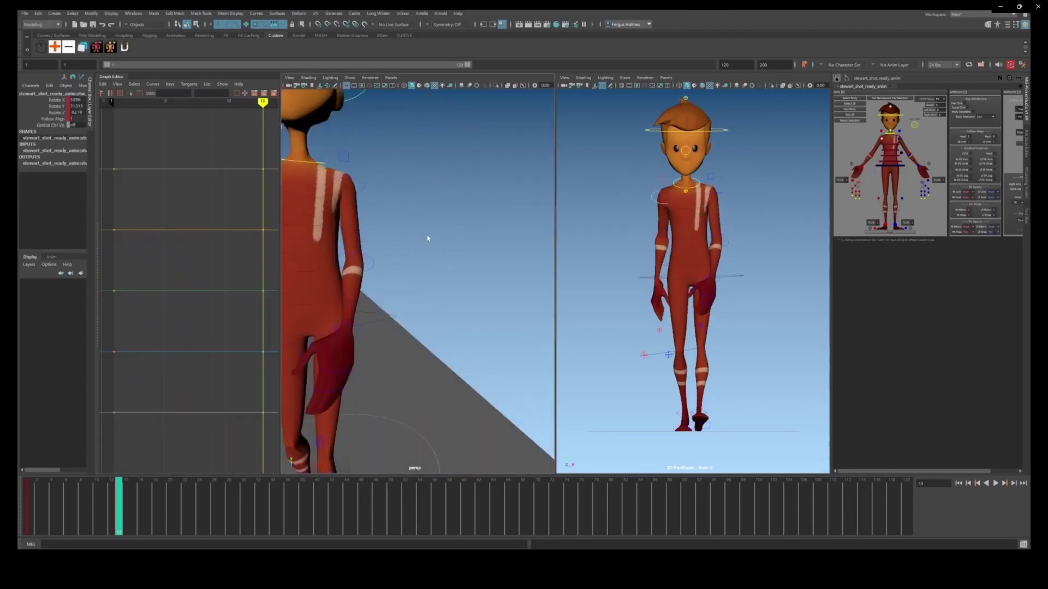
pyautogui.keyDown('alt'); pyautogui.moveTo(349, 218); pyautogui.dragTo(414, 234, button='middle'); pyautogui.keyUp('alt')
pyautogui.moveTo(359, 191); pyautogui.dragTo(360, 170)
pyautogui.moveTo(399, 264); pyautogui.dragTo(473, 199)
pyautogui.click(345, 197)
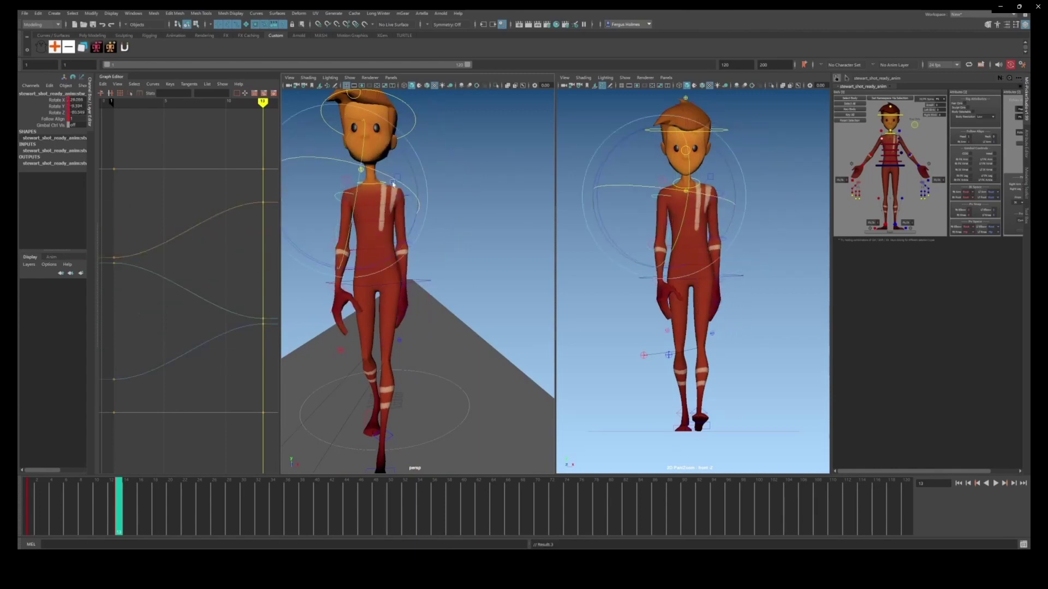
pyautogui.keyDown('alt'); pyautogui.moveTo(344, 197); pyautogui.dragTo(363, 314); pyautogui.keyUp('alt')
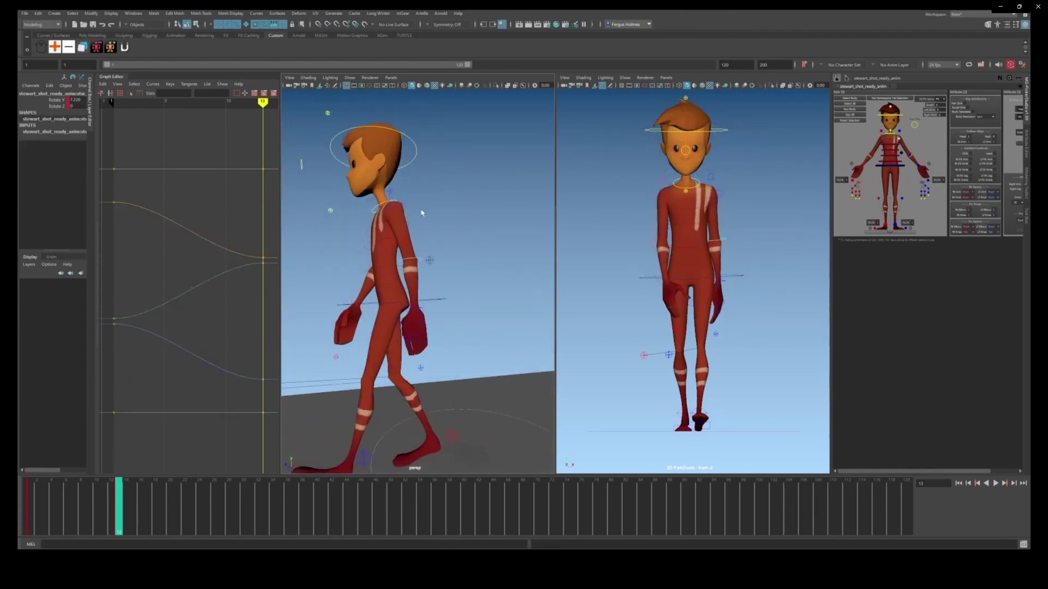
# Step: Inspect the frame 13 contact pose from several angles, checking the arms, spine and hips
pyautogui.click(440, 250)
pyautogui.keyDown('alt'); pyautogui.moveTo(421, 214); pyautogui.dragTo(512, 200); pyautogui.keyUp('alt')
pyautogui.click(474, 196)
pyautogui.click(458, 172)
pyautogui.keyDown('alt'); pyautogui.moveTo(458, 173); pyautogui.dragTo(389, 219); pyautogui.keyUp('alt')
pyautogui.keyDown('alt'); pyautogui.moveTo(389, 218); pyautogui.dragTo(473, 208); pyautogui.keyUp('alt')
pyautogui.click(421, 182)
pyautogui.keyDown('alt'); pyautogui.moveTo(421, 183); pyautogui.dragTo(395, 257); pyautogui.keyUp('alt')
pyautogui.click(450, 213)
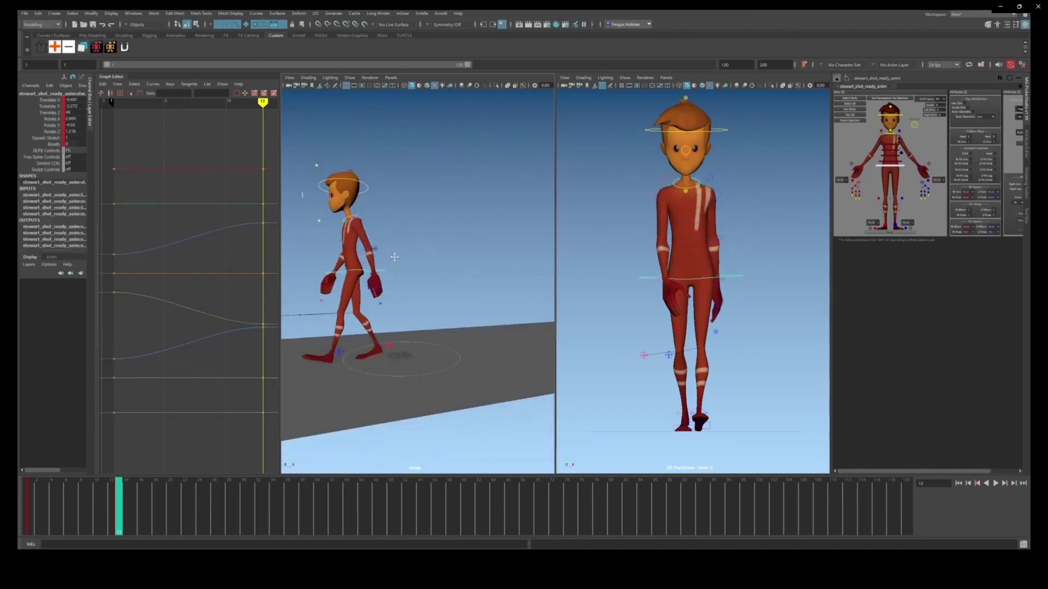
# Step: Refine the upper arm's rotation in the frame 1 contact pose
pyautogui.press(',')
pyautogui.keyDown('alt'); pyautogui.moveTo(368, 332); pyautogui.dragTo(425, 322); pyautogui.keyUp('alt')
pyautogui.click(452, 218)
pyautogui.keyDown('alt'); pyautogui.moveTo(451, 219); pyautogui.dragTo(486, 229); pyautogui.keyUp('alt')
pyautogui.press('e')
pyautogui.moveTo(520, 235); pyautogui.dragTo(468, 263)
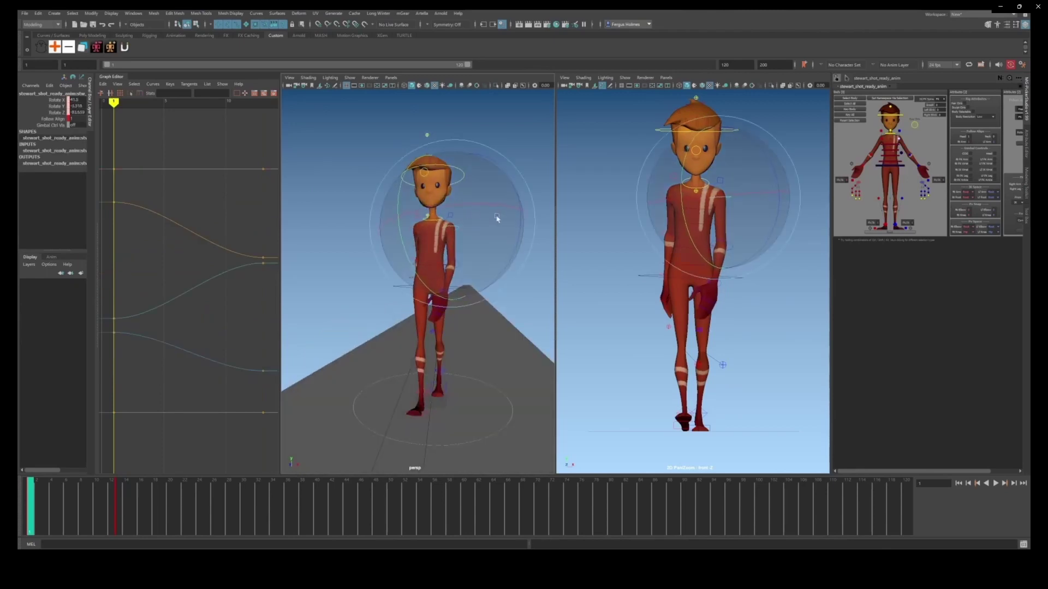
pyautogui.keyDown('alt'); pyautogui.moveTo(468, 263); pyautogui.dragTo(494, 267); pyautogui.keyUp('alt')
# Step: Rotate the hand controls on both sides to refine the arm pose at frame 1
pyautogui.click(448, 286)
pyautogui.moveTo(449, 276); pyautogui.dragTo(488, 276)
pyautogui.click(391, 287)
pyautogui.moveTo(420, 284); pyautogui.dragTo(424, 297)
# Step: Compare the full-body contact poses at frames 1 and 13, checking the motion between them from different angles
pyautogui.click(849, 104)
pyautogui.press('.')
pyautogui.press(',')
pyautogui.press('.')
pyautogui.press(',')
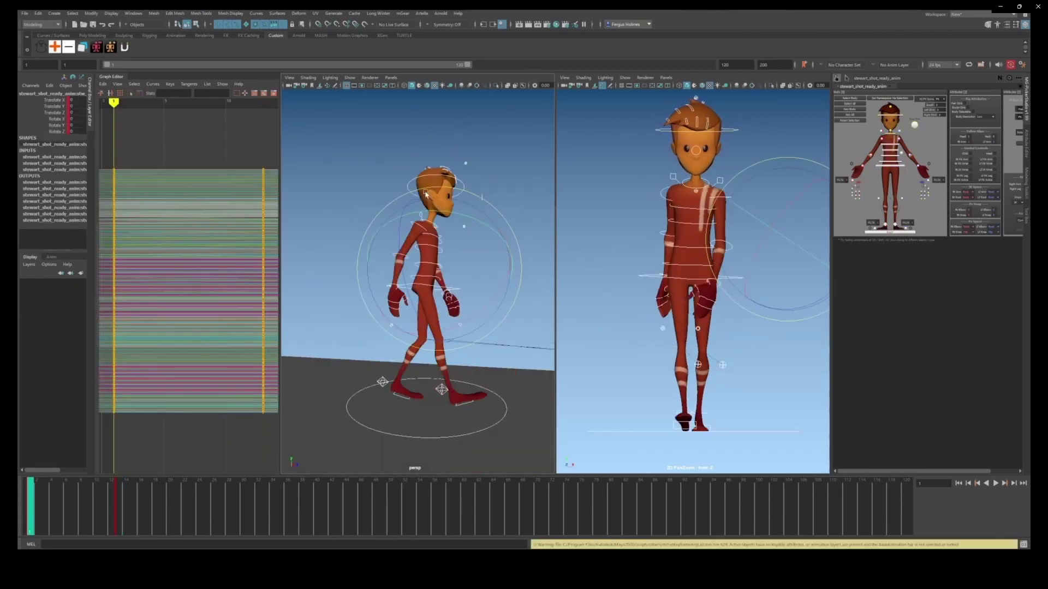
pyautogui.press('.')
pyautogui.keyDown('alt'); pyautogui.moveTo(460, 124); pyautogui.dragTo(372, 232); pyautogui.keyUp('alt')
pyautogui.click(448, 230)
pyautogui.keyDown('alt'); pyautogui.moveTo(448, 231); pyautogui.dragTo(443, 218); pyautogui.keyUp('alt')
pyautogui.moveTo(119, 491); pyautogui.dragTo(26, 489)
pyautogui.keyDown('alt'); pyautogui.moveTo(382, 262); pyautogui.dragTo(461, 267); pyautogui.keyUp('alt')
# Step: Copy the full-body pose of all controls from frame 1 to frame 25 and key it there
pyautogui.click(851, 104)
pyautogui.press('.')
pyautogui.click(30, 500)
pyautogui.moveTo(31, 499); pyautogui.dragTo(207, 499, button='middle')
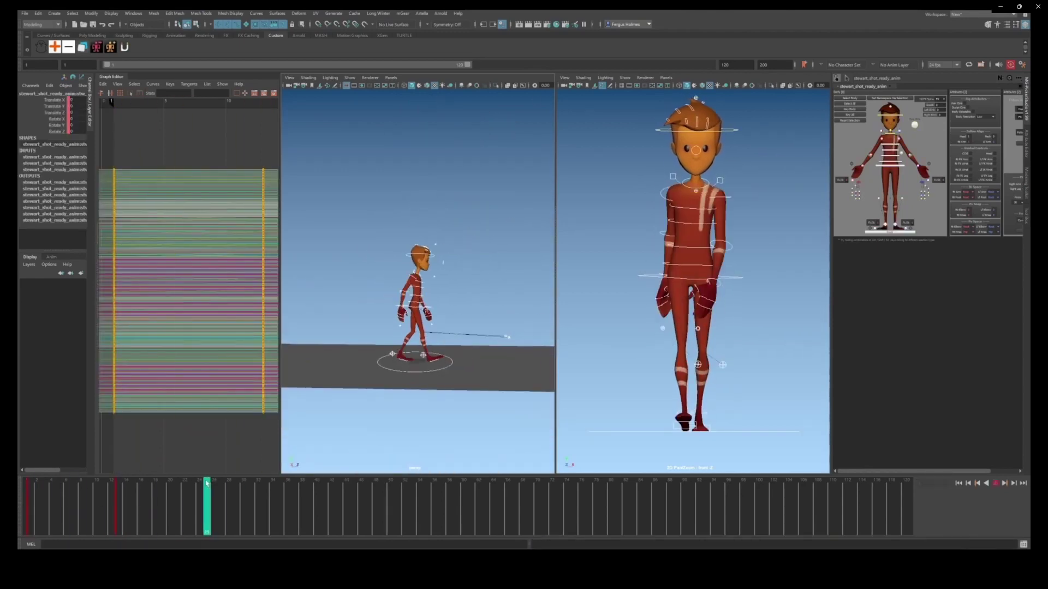
pyautogui.press('s')
# Step: Advance the Translate Z of the hip and both foot controls at frame 25 so the character continues forward
pyautogui.keyDown('alt'); pyautogui.moveTo(463, 273); pyautogui.dragTo(470, 294); pyautogui.keyUp('alt')
pyautogui.keyDown('alt'); pyautogui.moveTo(469, 294); pyautogui.dragTo(478, 297, button='right'); pyautogui.keyUp('alt')
pyautogui.click(424, 311)
pyautogui.click(429, 306)
pyautogui.press(',')
pyautogui.press(',')
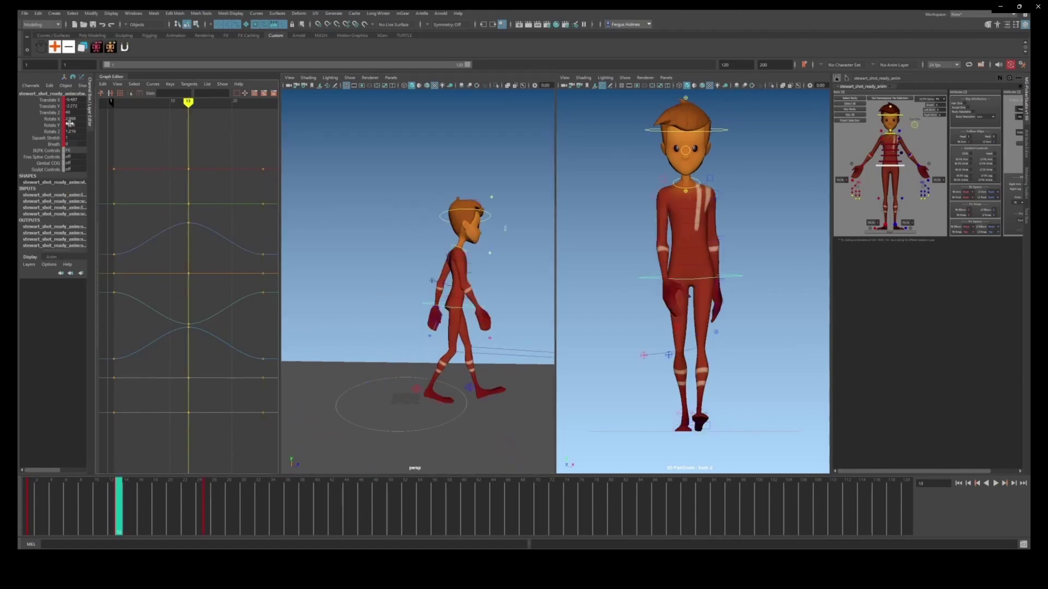
pyautogui.click(416, 389)
pyautogui.keyDown('shift'); pyautogui.click(364, 386); pyautogui.keyUp('shift')
pyautogui.keyDown('shift'); pyautogui.click(377, 305); pyautogui.keyUp('shift')
pyautogui.click(49, 112)
pyautogui.scroll(-3, 149, 215)
# Step: Make the hip and foot Translate Z curves linear and play back the walk
pyautogui.moveTo(215, 242); pyautogui.dragTo(261, 383)
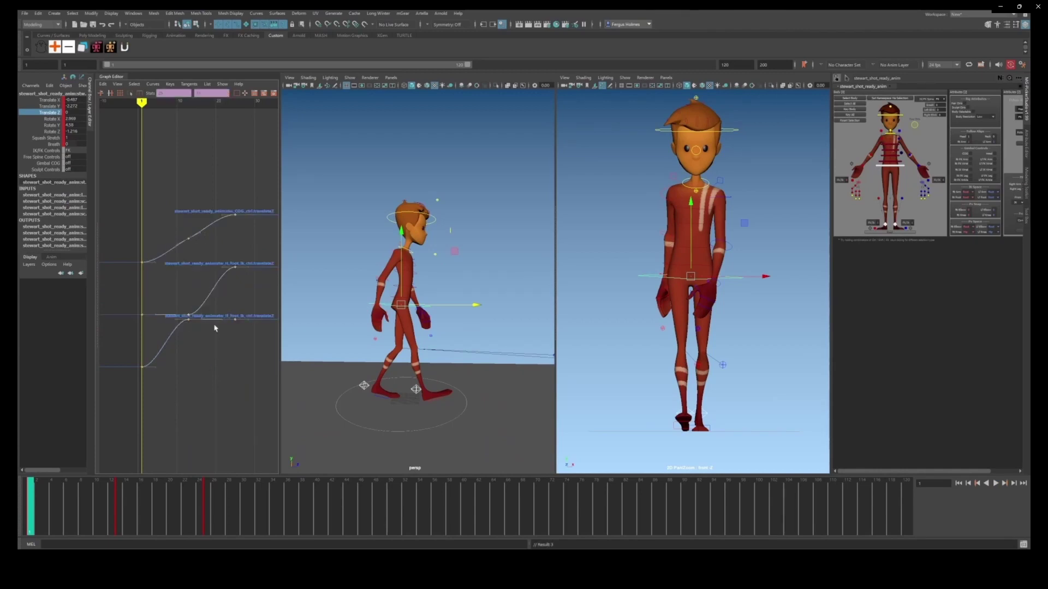
pyautogui.moveTo(280, 109); pyautogui.dragTo(389, 104)
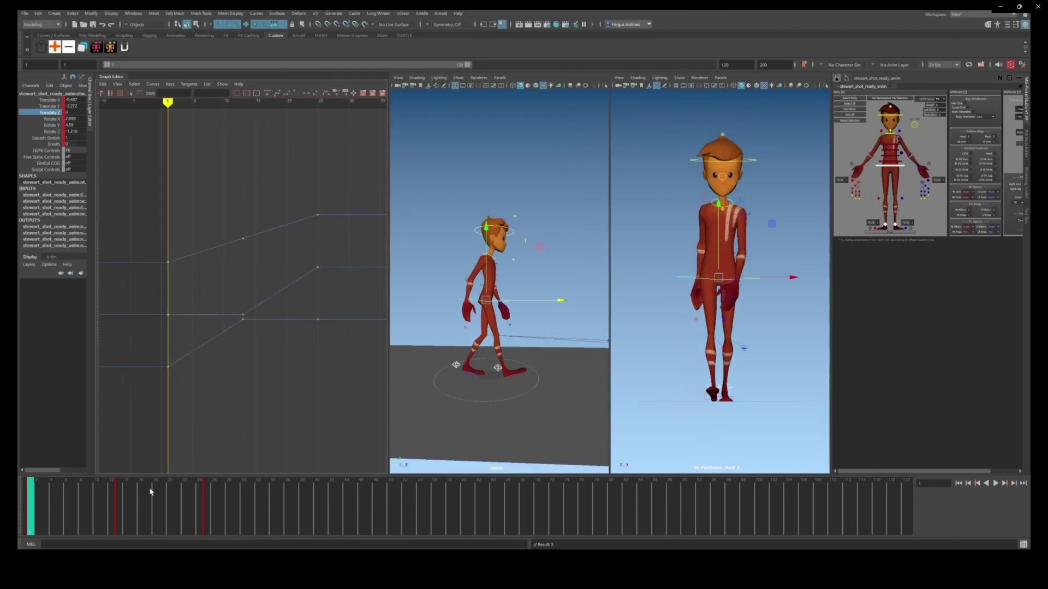
pyautogui.hotkey('alt', 'v')
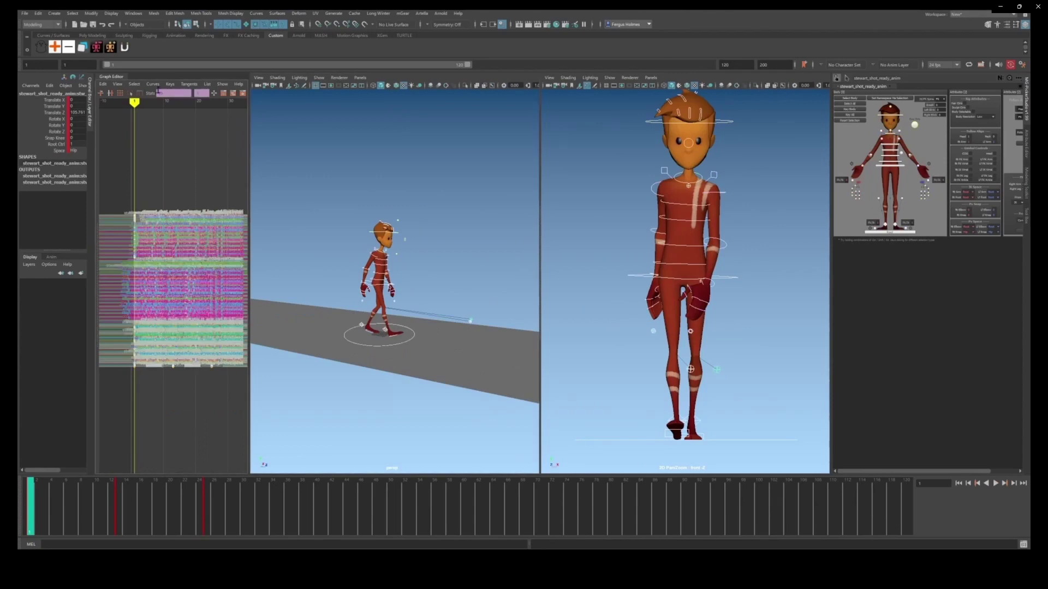
# Step: Set pre-infinity and post-infinity to Cycle on the curves of all controls
pyautogui.click(153, 84)
pyautogui.click(248, 98)
pyautogui.click(153, 84)
pyautogui.moveTo(180, 105)
pyautogui.click(250, 106)
# Step: Set pre- and post-infinity to Cycle with Offset on the hip and foot Translate Z curves and play back the walk
pyautogui.click(344, 341)
pyautogui.keyDown('shift'); pyautogui.click(406, 325); pyautogui.keyUp('shift')
pyautogui.keyDown('shift'); pyautogui.click(410, 256); pyautogui.keyUp('shift')
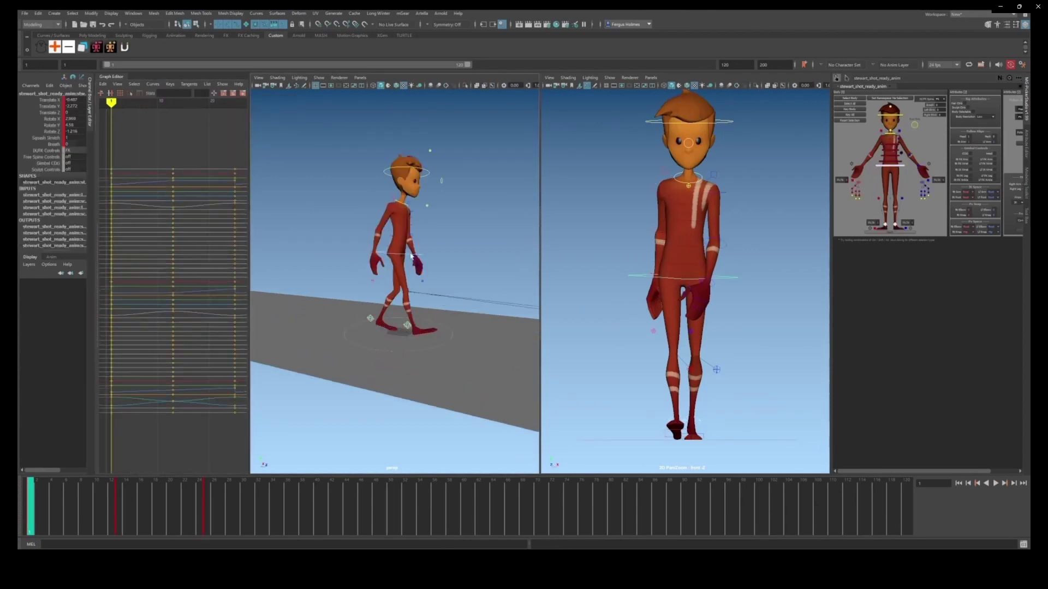
pyautogui.click(50, 112)
pyautogui.moveTo(193, 168); pyautogui.dragTo(219, 388)
pyautogui.click(153, 84)
pyautogui.click(266, 106)
pyautogui.click(153, 84)
pyautogui.click(262, 112)
pyautogui.hotkey('alt', 'v')
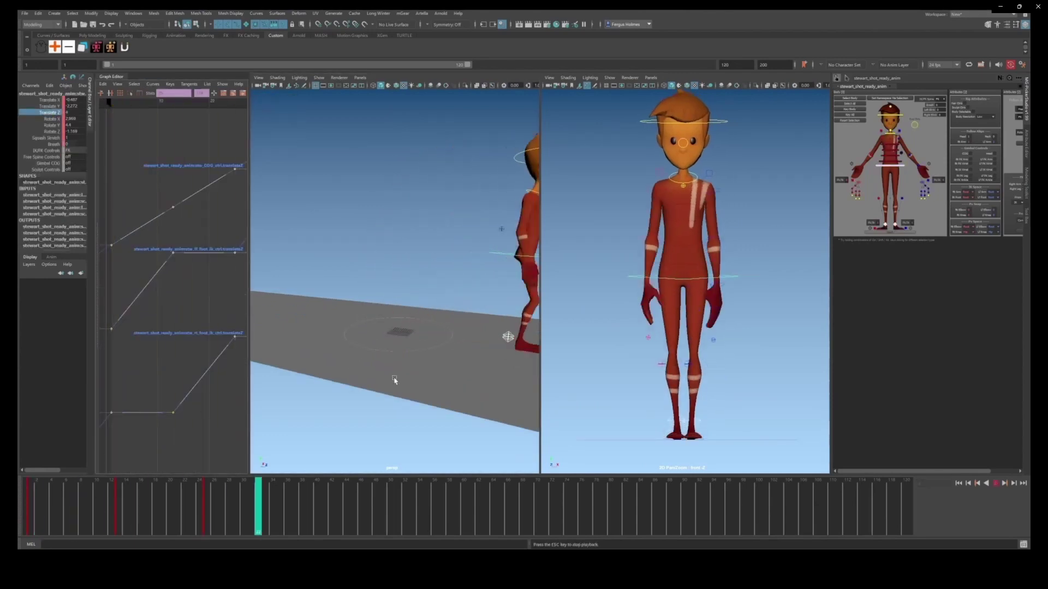
pyautogui.press('Escape')
# Step: Key both foot controls at frame 4 and flatten the feet with Foot Roll
pyautogui.keyDown('alt'); pyautogui.moveTo(391, 386); pyautogui.dragTo(458, 306, button='right'); pyautogui.keyUp('alt')
pyautogui.click(443, 243)
pyautogui.keyDown('alt'); pyautogui.moveTo(443, 243); pyautogui.dragTo(440, 279); pyautogui.keyUp('alt')
pyautogui.keyDown('alt'); pyautogui.moveTo(439, 278); pyautogui.dragTo(480, 262, button='right'); pyautogui.keyUp('alt')
pyautogui.click(52, 508)
pyautogui.click(417, 381)
pyautogui.keyDown('shift'); pyautogui.click(375, 375); pyautogui.keyUp('shift')
pyautogui.press('s')
pyautogui.keyDown('alt'); pyautogui.moveTo(444, 351); pyautogui.dragTo(420, 360, button='right'); pyautogui.keyUp('alt')
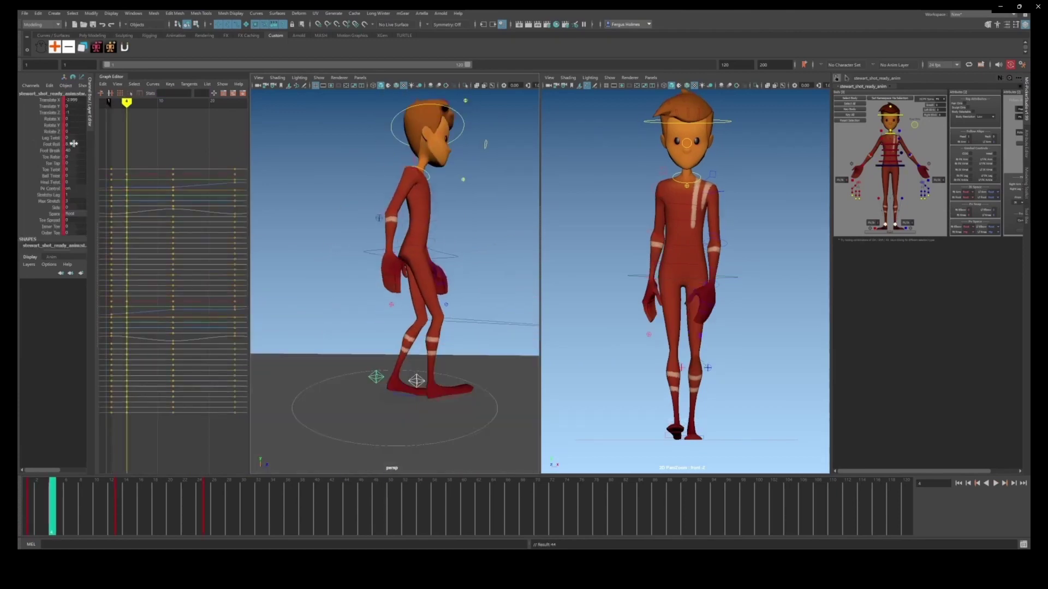
# Step: Copy the left foot's frame 1 pose to frame 4 and adjust its Foot Roll and Foot Break
pyautogui.click(416, 381)
pyautogui.click(375, 376)
pyautogui.click(31, 502)
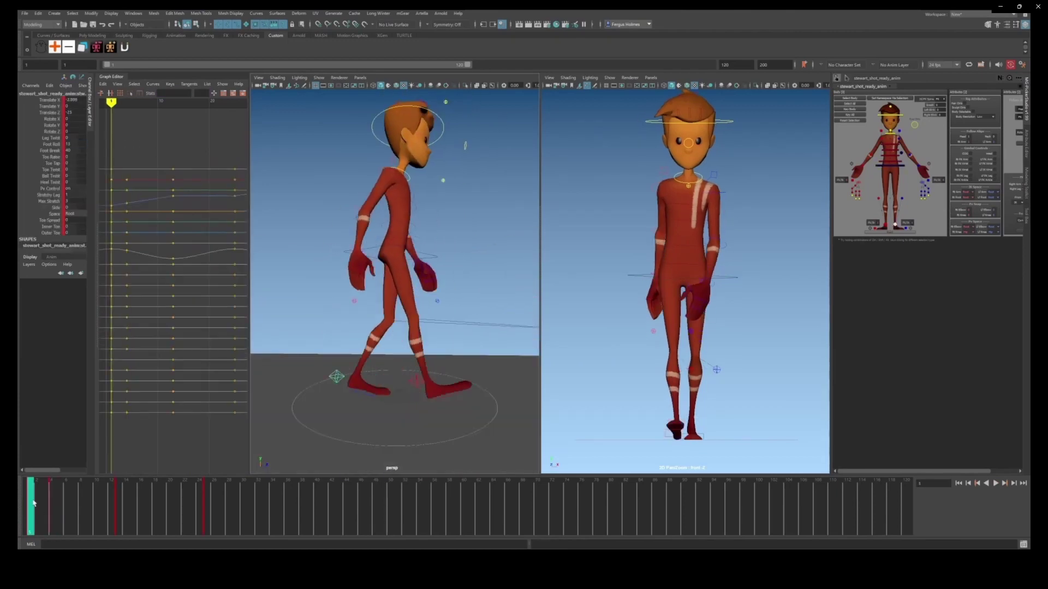
pyautogui.moveTo(31, 501); pyautogui.dragTo(53, 502, button='middle')
pyautogui.press('s')
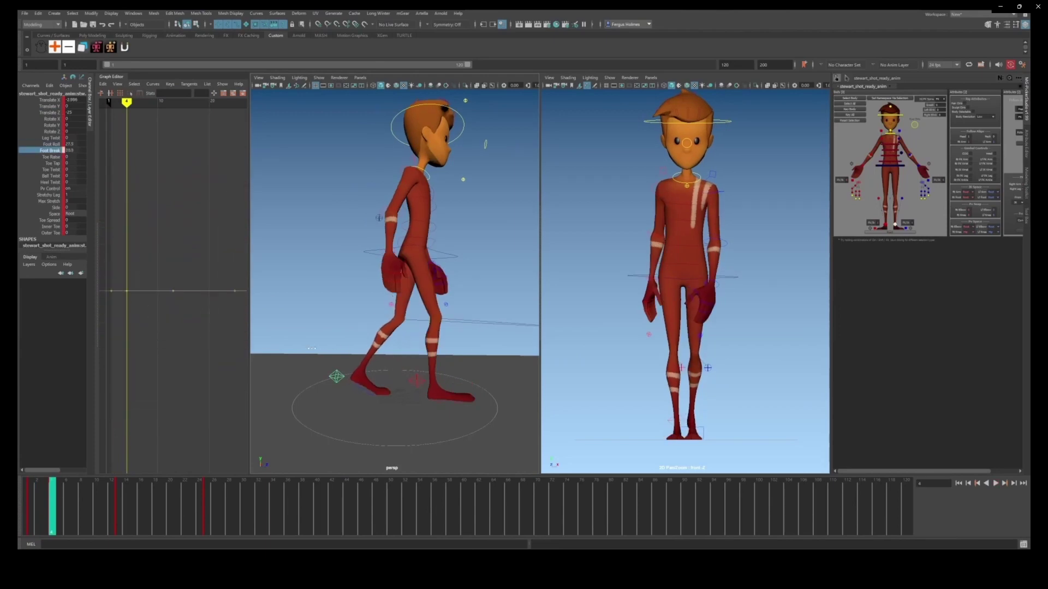
# Step: Lower the hip control at frame 4 for the down pose and compare both feet with frame 1
pyautogui.click(447, 258)
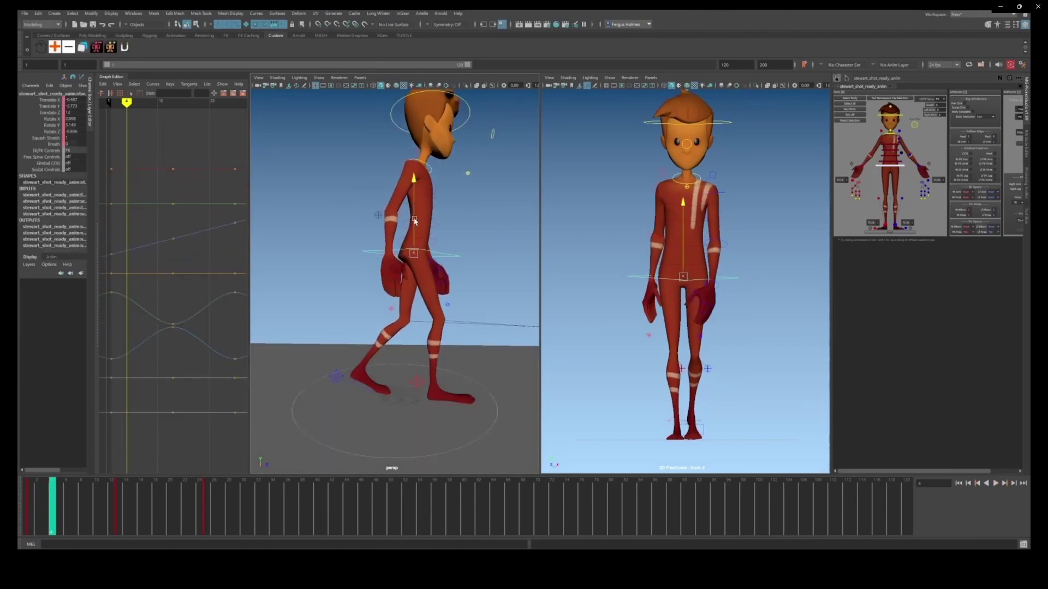
pyautogui.moveTo(52, 512); pyautogui.dragTo(29, 503)
pyautogui.click(336, 377)
pyautogui.click(120, 207)
pyautogui.keyDown('shift'); pyautogui.click(340, 376); pyautogui.keyUp('shift')
pyautogui.keyDown('shift'); pyautogui.click(337, 376); pyautogui.keyUp('shift')
pyautogui.keyDown('shift'); pyautogui.click(414, 380); pyautogui.keyUp('shift')
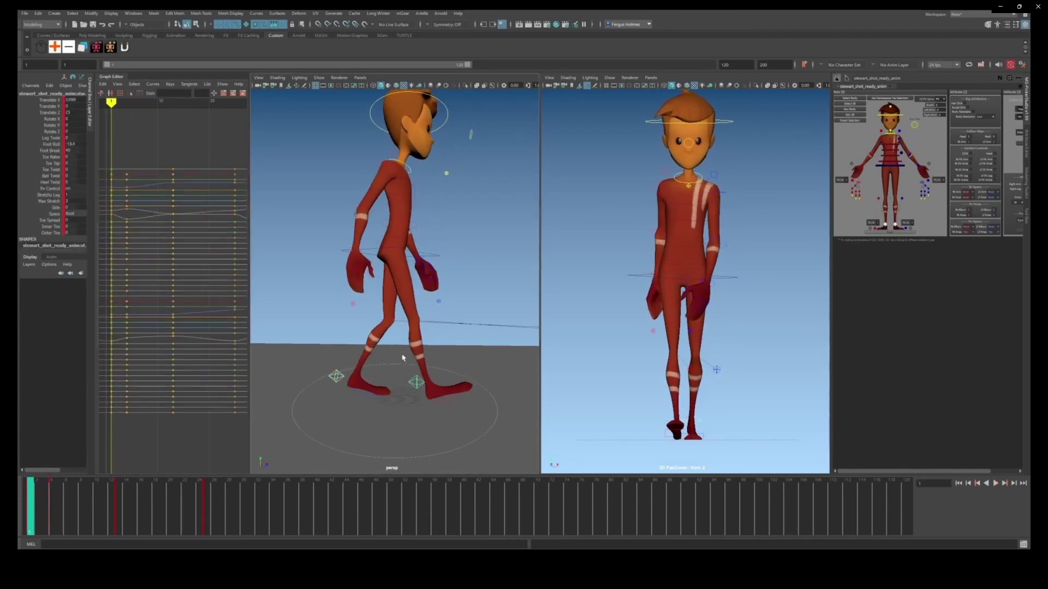
pyautogui.moveTo(250, 129); pyautogui.dragTo(340, 109)
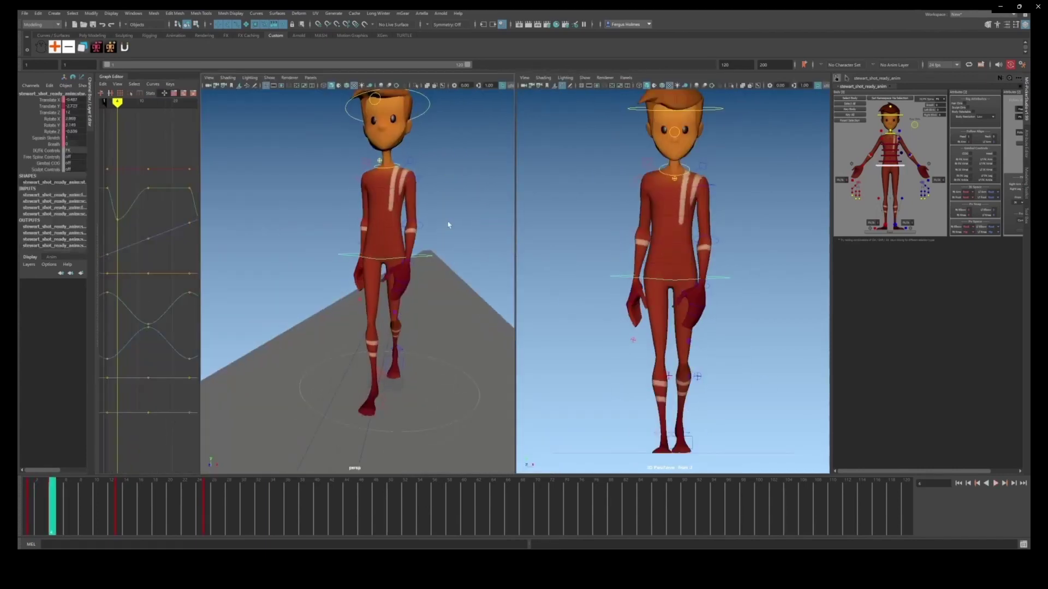
# Step: Swing the upper arms wider apart in the down pose at frame 4
pyautogui.moveTo(61, 504); pyautogui.dragTo(52, 496)
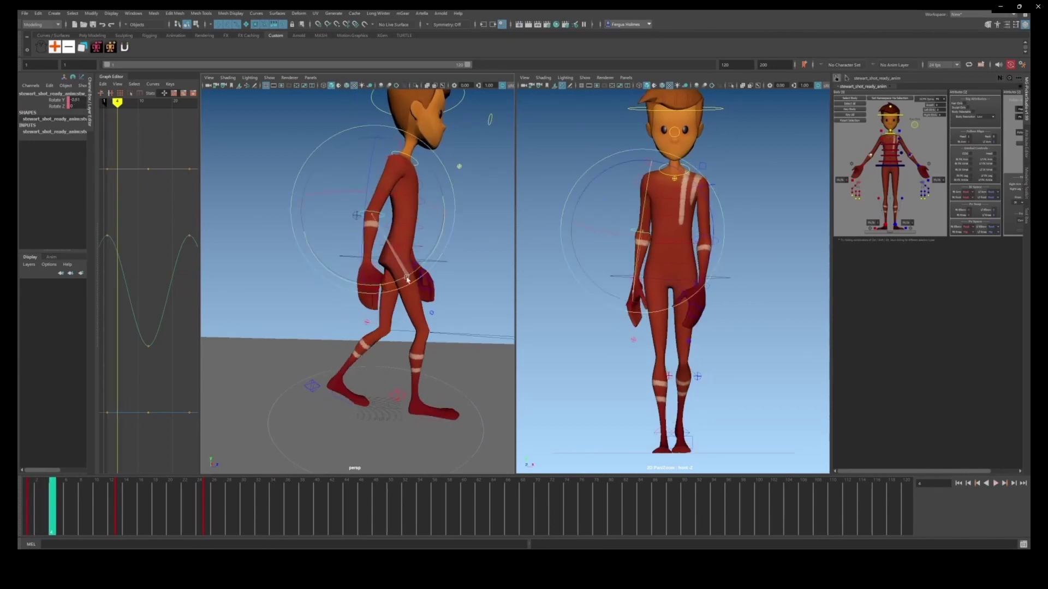
pyautogui.click(425, 223)
pyautogui.keyDown('alt'); pyautogui.moveTo(463, 234); pyautogui.dragTo(401, 230); pyautogui.keyUp('alt')
pyautogui.moveTo(413, 222); pyautogui.dragTo(480, 221)
pyautogui.press('q')
# Step: Tilt the hip, spine, neck and head controls together slightly at frame 4
pyautogui.click(426, 292)
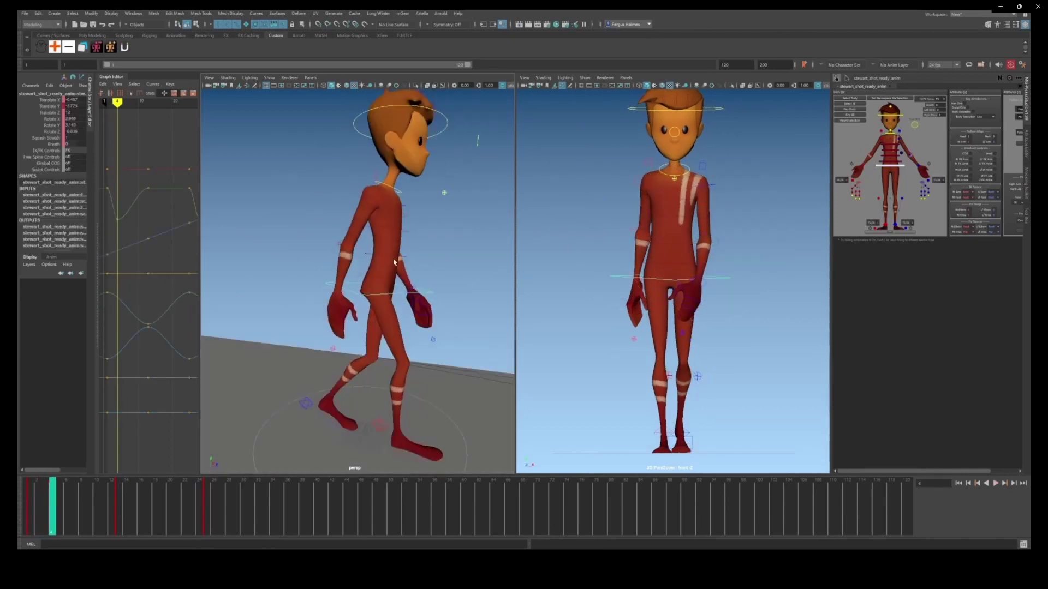
pyautogui.keyDown('shift'); pyautogui.click(402, 257); pyautogui.keyUp('shift')
pyautogui.keyDown('shift'); pyautogui.click(404, 231); pyautogui.keyUp('shift')
pyautogui.keyDown('shift'); pyautogui.click(401, 214); pyautogui.keyUp('shift')
pyautogui.keyDown('shift'); pyautogui.click(399, 191); pyautogui.keyUp('shift')
pyautogui.keyDown('shift'); pyautogui.click(442, 119); pyautogui.keyUp('shift')
pyautogui.press('e')
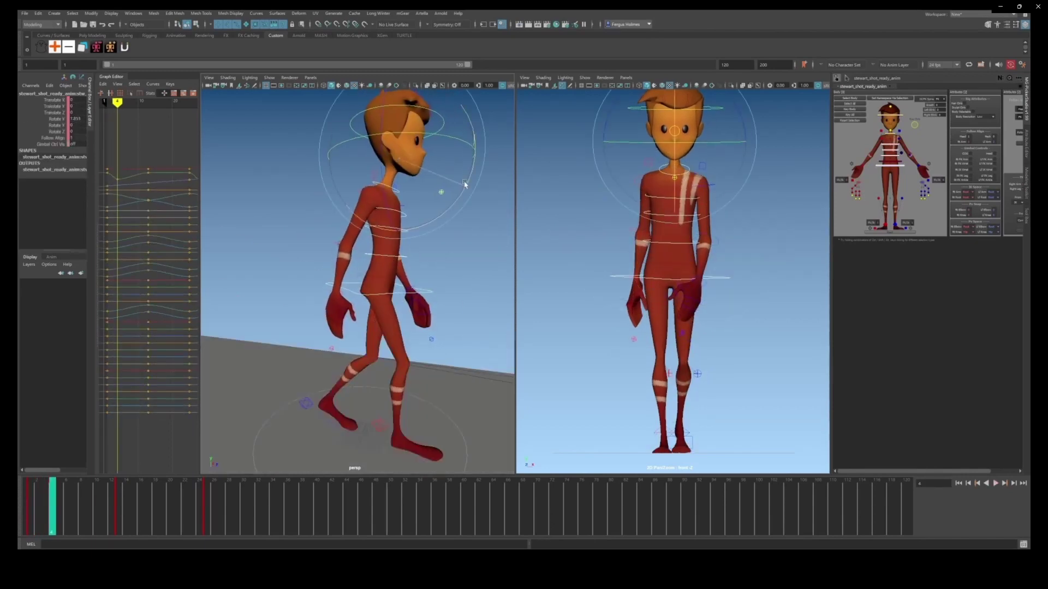
pyautogui.moveTo(464, 184); pyautogui.dragTo(463, 188)
pyautogui.keyDown('alt'); pyautogui.moveTo(463, 188); pyautogui.dragTo(431, 196, button='right'); pyautogui.keyUp('alt')
# Step: Shift the hip control sideways over the supporting foot at frame 7 for the passing pose
pyautogui.moveTo(52, 502); pyautogui.dragTo(75, 501)
pyautogui.click(426, 289)
pyautogui.moveTo(472, 273)
pyautogui.keyDown('alt'); pyautogui.mouseDown()
pyautogui.moveTo(428, 288)
pyautogui.moveTo(451, 258)
pyautogui.moveTo(464, 263)
pyautogui.mouseUp(); pyautogui.keyUp('alt')
pyautogui.click(426, 287)
pyautogui.press('w')
pyautogui.moveTo(441, 318)
pyautogui.keyDown('alt'); pyautogui.mouseDown()
pyautogui.moveTo(437, 295)
pyautogui.moveTo(427, 306)
pyautogui.mouseUp(); pyautogui.keyUp('alt')
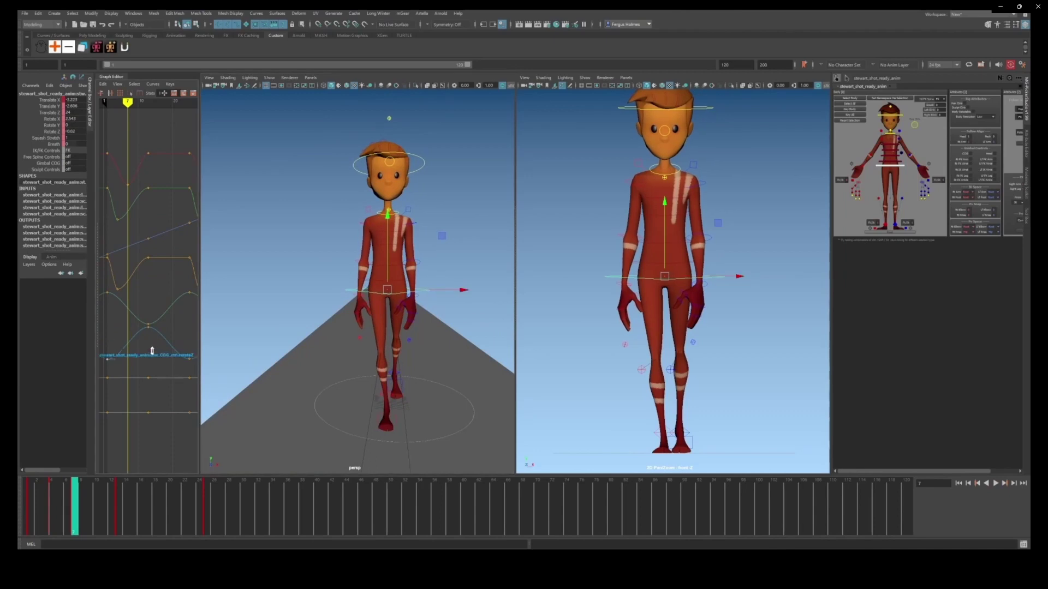
# Step: Undo the last curve edit, rework the hip control's Rotate Z keys in the Graph Editor and play back the walk
pyautogui.hotkey('ctrl', 'z')
pyautogui.keyDown('alt'); pyautogui.moveTo(151, 354); pyautogui.dragTo(144, 332, button='middle'); pyautogui.keyUp('alt')
pyautogui.keyDown('shift'); pyautogui.moveTo(179, 320); pyautogui.dragTo(179, 327, button='middle'); pyautogui.keyUp('shift')
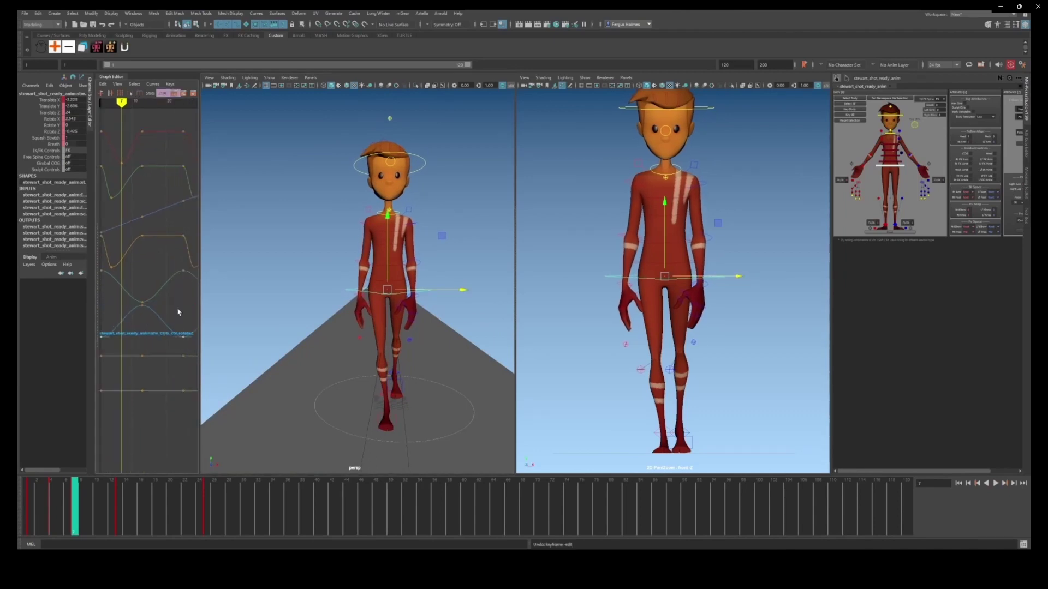
pyautogui.moveTo(199, 321); pyautogui.dragTo(271, 323)
pyautogui.moveTo(229, 324); pyautogui.dragTo(259, 343)
pyautogui.hotkey('alt', 'v')
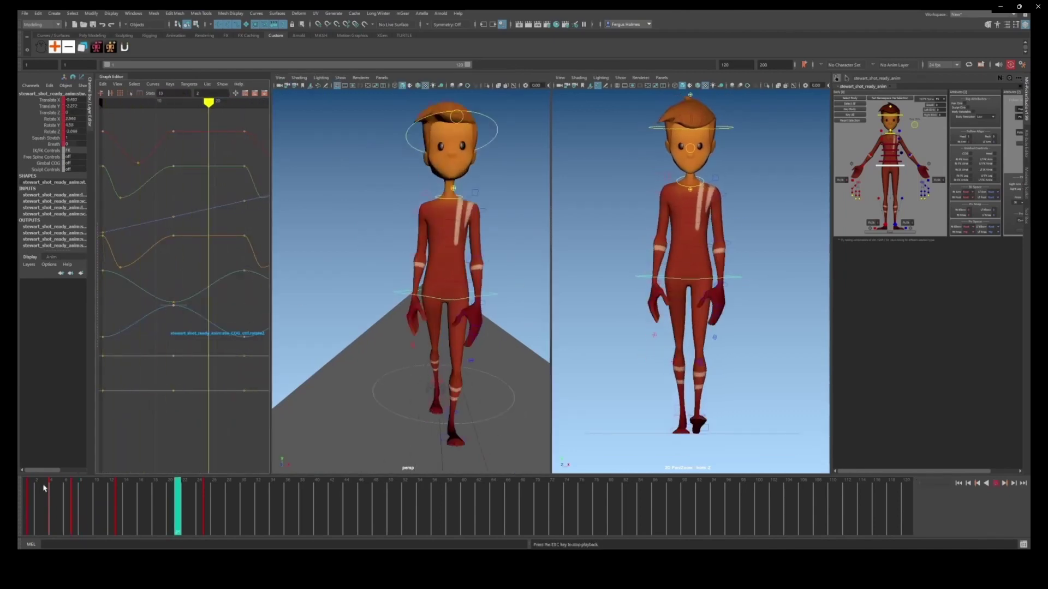
pyautogui.moveTo(41, 491); pyautogui.dragTo(96, 491)
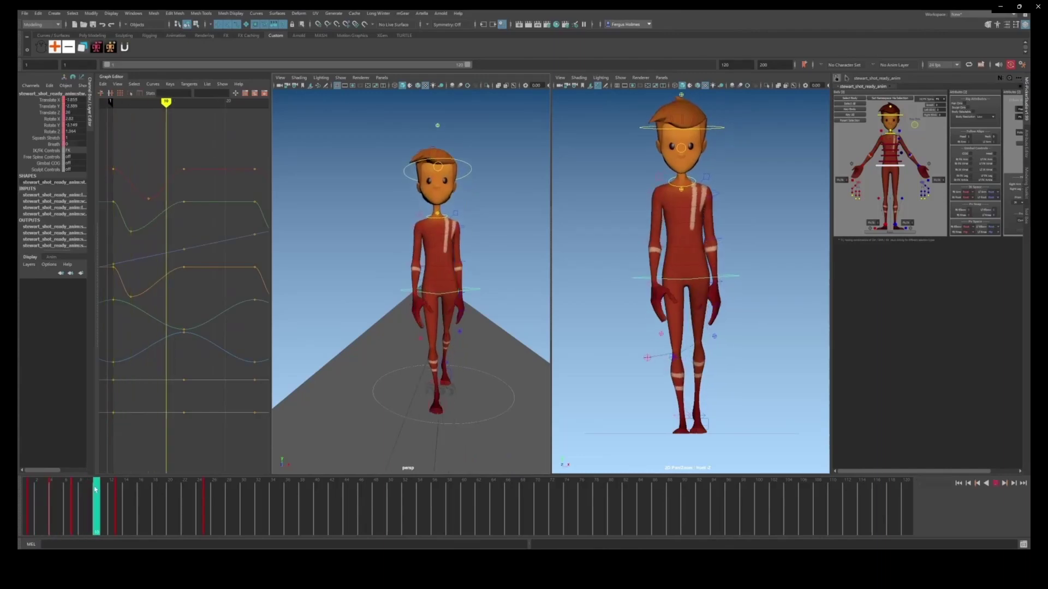
# Step: Lift the left foot off the ground behind the body at frame 7 and set its Foot Roll to 0
pyautogui.keyDown('alt'); pyautogui.moveTo(360, 328); pyautogui.dragTo(480, 325); pyautogui.keyUp('alt')
pyautogui.keyDown('alt'); pyautogui.moveTo(469, 324); pyautogui.dragTo(409, 325, button='middle'); pyautogui.keyUp('alt')
pyautogui.keyDown('alt'); pyautogui.moveTo(395, 323); pyautogui.dragTo(420, 322, button='right'); pyautogui.keyUp('alt')
pyautogui.press(',')
pyautogui.keyDown('alt'); pyautogui.moveTo(420, 322); pyautogui.dragTo(386, 358); pyautogui.keyUp('alt')
pyautogui.click(335, 369)
pyautogui.press('w')
pyautogui.press('e')
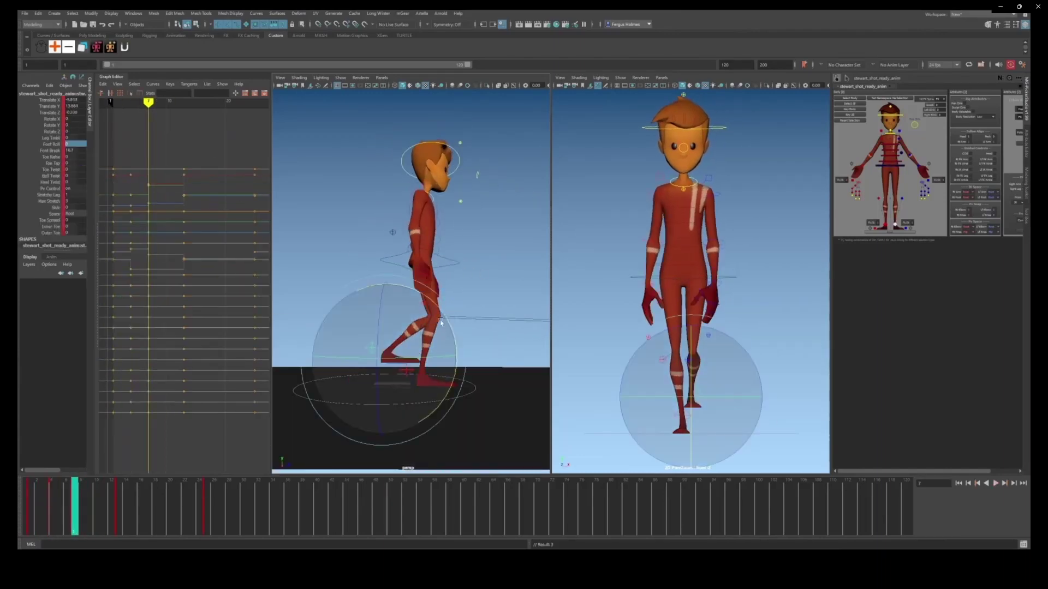
# Step: Pitch the left foot downward and bend its toes with Toe Tap at frame 7
pyautogui.moveTo(458, 363); pyautogui.dragTo(424, 429)
pyautogui.click(52, 163)
pyautogui.moveTo(396, 278); pyautogui.dragTo(444, 274, button='middle')
pyautogui.keyDown('alt'); pyautogui.moveTo(415, 323); pyautogui.dragTo(333, 329); pyautogui.keyUp('alt')
pyautogui.press('e')
pyautogui.moveTo(445, 339); pyautogui.dragTo(441, 346)
# Step: Fine-tune the left foot's height in the passing pose at frame 7
pyautogui.keyDown('alt'); pyautogui.moveTo(475, 335); pyautogui.dragTo(458, 336); pyautogui.keyUp('alt')
pyautogui.press('w')
pyautogui.keyDown('alt'); pyautogui.moveTo(456, 275); pyautogui.dragTo(521, 270); pyautogui.keyUp('alt')
pyautogui.moveTo(388, 273); pyautogui.dragTo(388, 277)
pyautogui.keyDown('alt'); pyautogui.moveTo(433, 341); pyautogui.dragTo(401, 285); pyautogui.keyUp('alt')
# Step: Key the planted right foot control at frame 10
pyautogui.moveTo(81, 492); pyautogui.dragTo(96, 491)
pyautogui.keyDown('alt'); pyautogui.moveTo(411, 247); pyautogui.dragTo(383, 223); pyautogui.keyUp('alt')
pyautogui.click(412, 362)
pyautogui.hotkey('alt', '.')
pyautogui.hotkey('alt', '.')
pyautogui.hotkey('alt', '.')
pyautogui.press('s')
pyautogui.press('.')
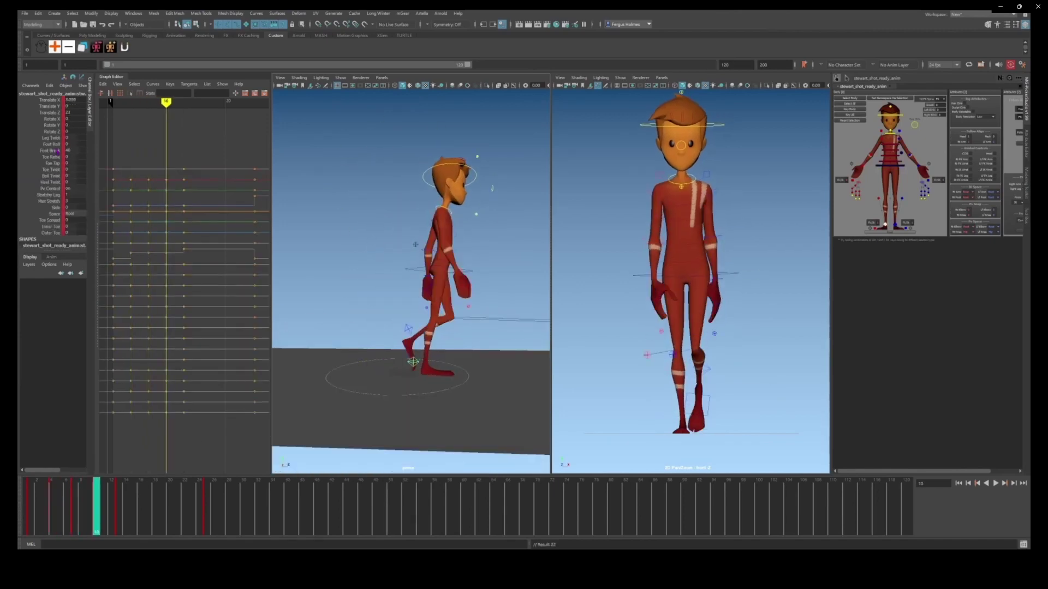
# Step: Rotate the hip, spine, neck and head controls together at frame 10 for the up pose
pyautogui.click(410, 270)
pyautogui.keyDown('alt'); pyautogui.moveTo(420, 262); pyautogui.dragTo(492, 294); pyautogui.keyUp('alt')
pyautogui.scroll(-3, 468, 264)
pyautogui.scroll(3, 466, 263)
pyautogui.keyDown('shift'); pyautogui.click(438, 288); pyautogui.keyUp('shift')
pyautogui.keyDown('shift'); pyautogui.click(440, 277); pyautogui.keyUp('shift')
pyautogui.keyDown('shift'); pyautogui.click(440, 259); pyautogui.keyUp('shift')
pyautogui.keyDown('shift'); pyautogui.click(439, 247); pyautogui.keyUp('shift')
pyautogui.keyDown('shift'); pyautogui.click(457, 184); pyautogui.keyUp('shift')
pyautogui.press('e')
pyautogui.scroll(-3, 493, 293)
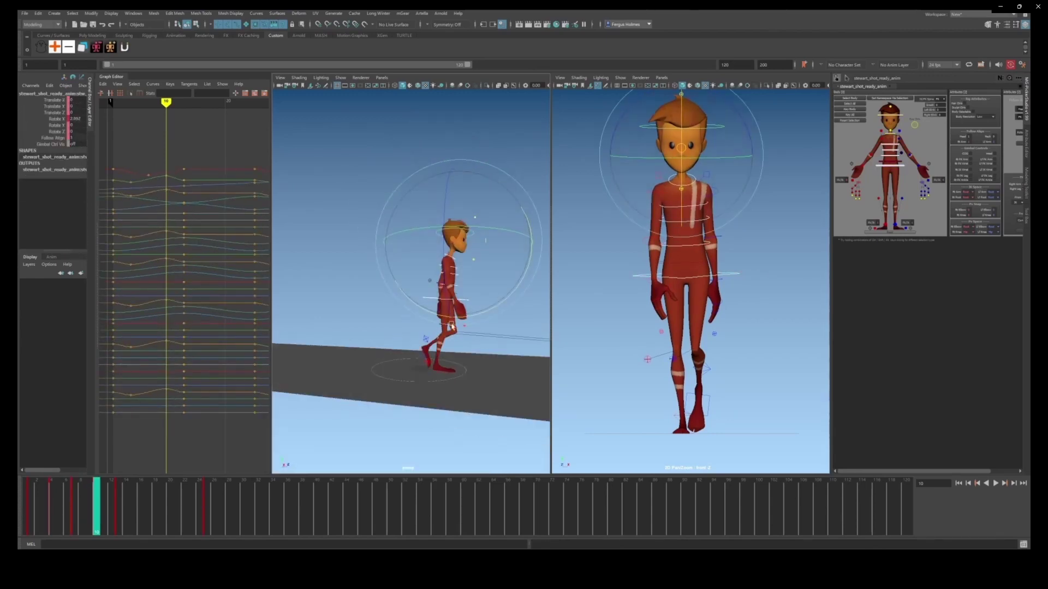
# Step: Try raising the left upper arm's Rotate X key at frame 25, then undo the change
pyautogui.scroll(3, 480, 289)
pyautogui.press(',')
pyautogui.click(414, 295)
pyautogui.keyDown('alt'); pyautogui.moveTo(414, 294); pyautogui.dragTo(340, 312); pyautogui.keyUp('alt')
pyautogui.moveTo(339, 312)
pyautogui.keyDown('alt'); pyautogui.mouseDown()
pyautogui.moveTo(316, 317)
pyautogui.moveTo(337, 312)
pyautogui.mouseUp(); pyautogui.keyUp('alt')
pyautogui.click(417, 293)
pyautogui.moveTo(403, 326); pyautogui.dragTo(407, 341)
pyautogui.press('q')
pyautogui.keyDown('alt'); pyautogui.moveTo(431, 306); pyautogui.dragTo(417, 305); pyautogui.keyUp('alt')
pyautogui.click(418, 219)
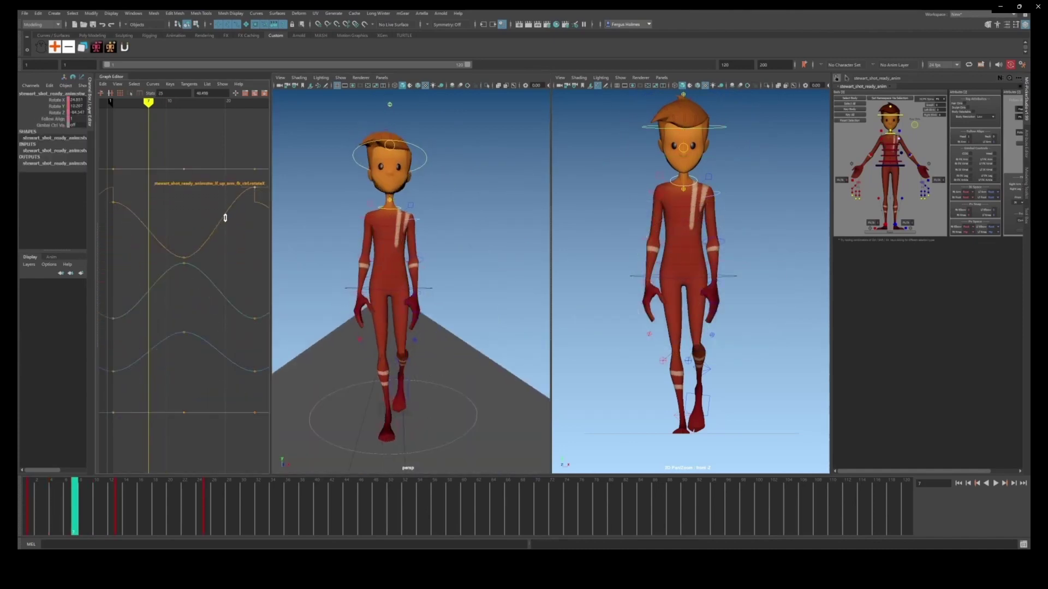
pyautogui.hotkey('ctrl', 'z')
# Step: Widen the left upper arm's Rotate Z swing by lowering its keys at frames 1 and 25 and raising the key at frame 13
pyautogui.keyDown('alt'); pyautogui.moveTo(480, 289); pyautogui.dragTo(310, 270); pyautogui.keyUp('alt')
pyautogui.press('e')
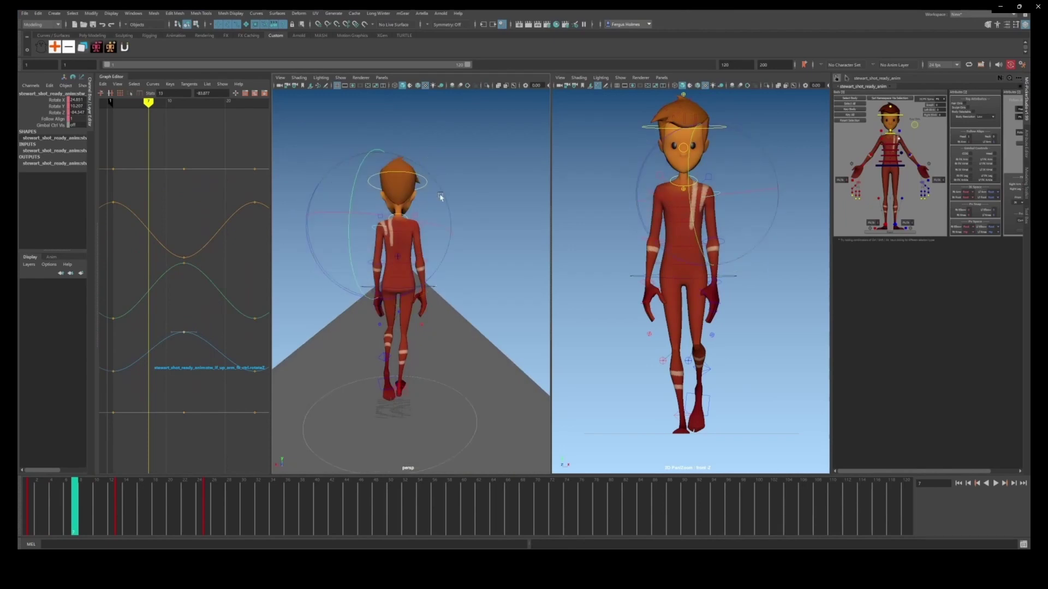
pyautogui.scroll(2, 440, 198)
pyautogui.keyDown('alt'); pyautogui.moveTo(398, 277); pyautogui.dragTo(442, 297); pyautogui.keyUp('alt')
pyautogui.press(',')
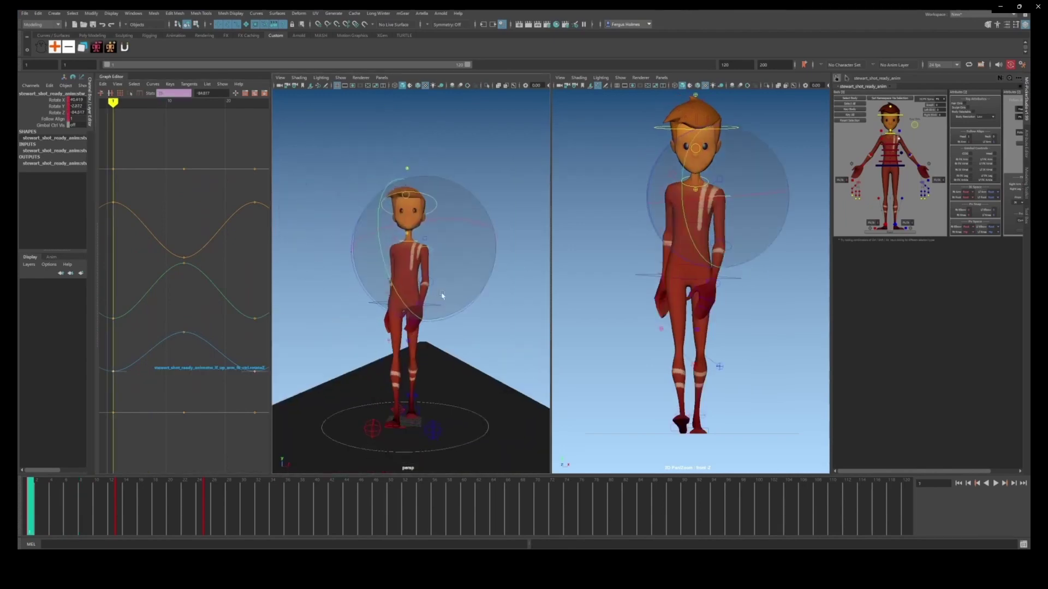
pyautogui.moveTo(202, 346); pyautogui.dragTo(201, 311, button='middle')
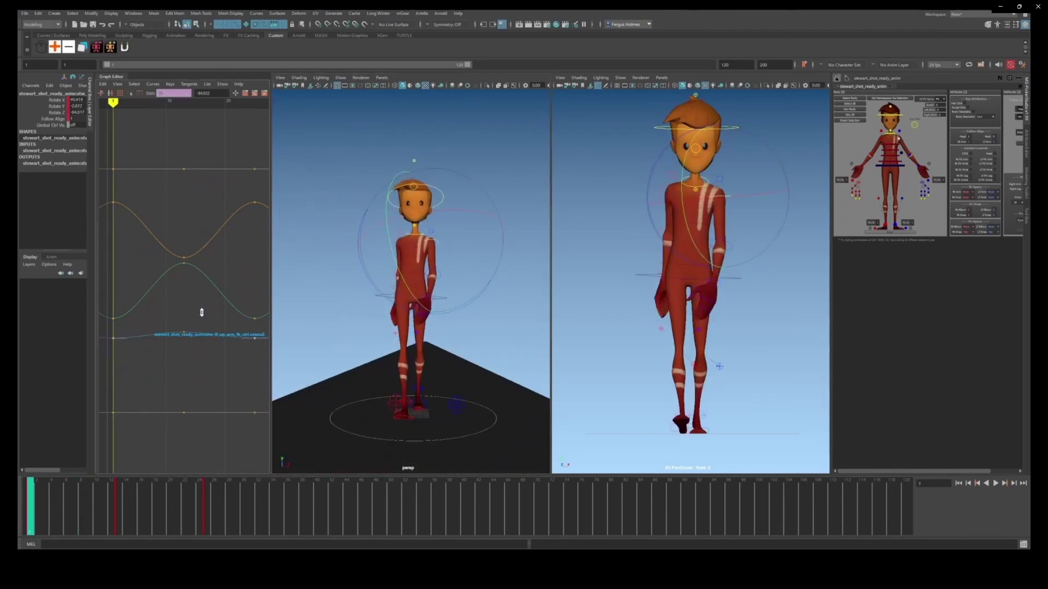
pyautogui.hotkey('ctrl', 'z')
pyautogui.moveTo(175, 323); pyautogui.dragTo(194, 333)
pyautogui.press('.')
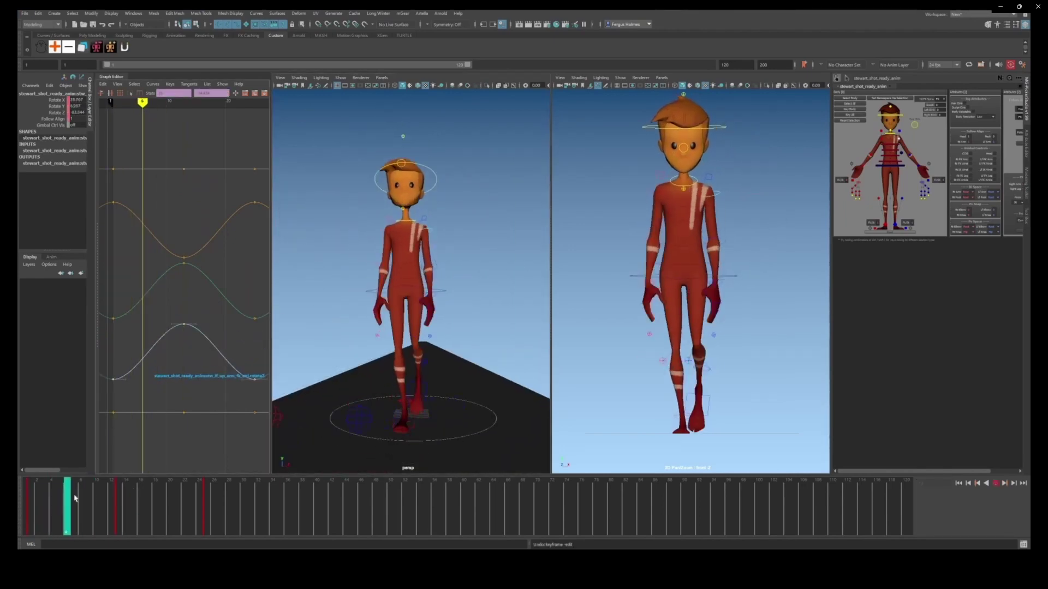
# Step: Rotate the left hand control at frame 7 to drag behind the arm swing, and play back the walk to check it
pyautogui.keyDown('alt'); pyautogui.moveTo(382, 294); pyautogui.dragTo(464, 295); pyautogui.keyUp('alt')
pyautogui.click(488, 292)
pyautogui.keyDown('alt'); pyautogui.moveTo(480, 292); pyautogui.dragTo(426, 293); pyautogui.keyUp('alt')
pyautogui.moveTo(117, 508); pyautogui.dragTo(47, 508)
pyautogui.hotkey('alt', 'v')
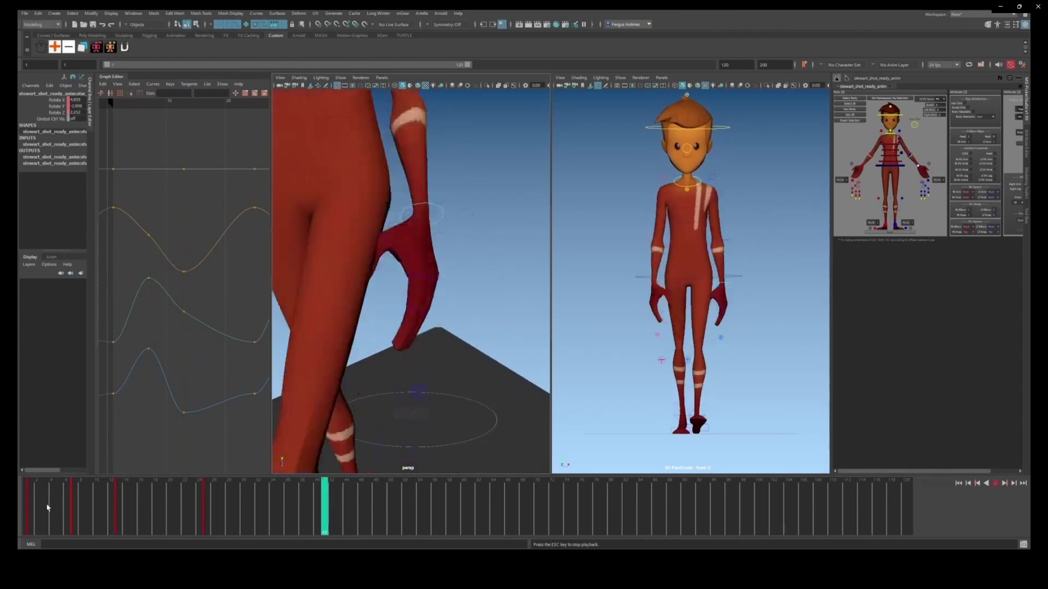
pyautogui.press('Escape')
pyautogui.keyDown('alt'); pyautogui.moveTo(306, 352); pyautogui.dragTo(407, 345); pyautogui.keyUp('alt')
pyautogui.hotkey('alt', 'v')
pyautogui.press('Escape')
pyautogui.keyDown('alt'); pyautogui.moveTo(407, 347); pyautogui.dragTo(456, 322, button='right'); pyautogui.keyUp('alt')
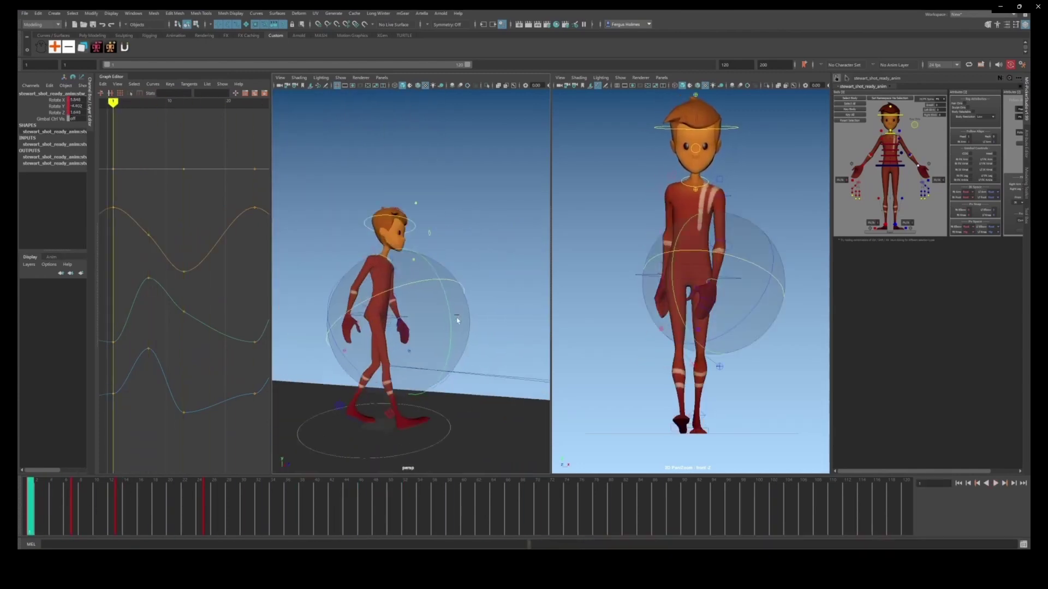
pyautogui.keyDown('alt'); pyautogui.moveTo(456, 322); pyautogui.dragTo(410, 344); pyautogui.keyUp('alt')
# Step: Check the Master Fist curves of both arm controls, refine the left hand's Rotate X at frame 7, and replay the walk
pyautogui.click(405, 355)
pyautogui.keyDown('shift'); pyautogui.click(345, 351); pyautogui.keyUp('shift')
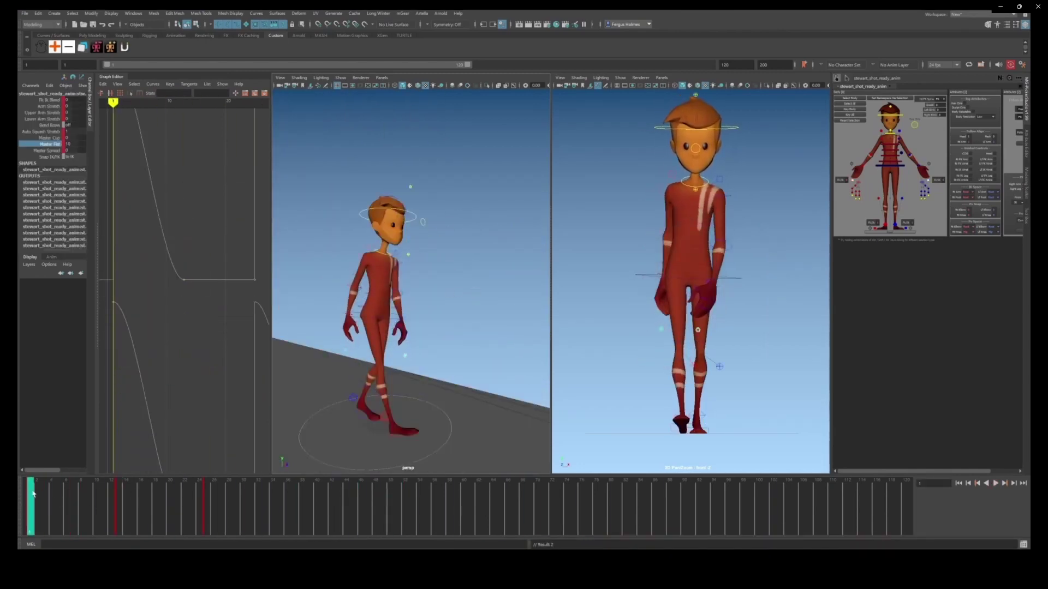
pyautogui.moveTo(51, 507); pyautogui.dragTo(75, 507)
pyautogui.keyDown('alt'); pyautogui.moveTo(437, 306); pyautogui.dragTo(384, 295); pyautogui.keyUp('alt')
pyautogui.click(400, 258)
pyautogui.press('e')
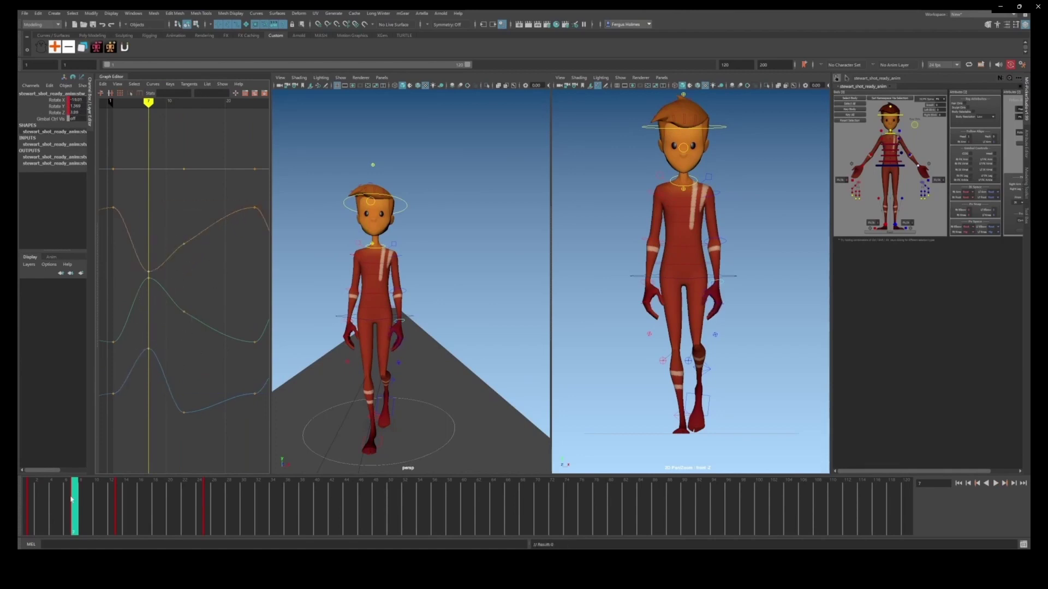
pyautogui.hotkey('alt', 'v')
pyautogui.hotkey('alt', 'v')
pyautogui.hotkey('alt', 'shift', 'v')
# Step: Copy the main body control's down and up keys from the first step onto the second step, starting at frame 13
pyautogui.click(353, 315)
pyautogui.moveTo(30, 500); pyautogui.dragTo(118, 499)
pyautogui.keyDown('alt'); pyautogui.moveTo(360, 298); pyautogui.dragTo(420, 296); pyautogui.keyUp('alt')
pyautogui.scroll(3, 419, 296)
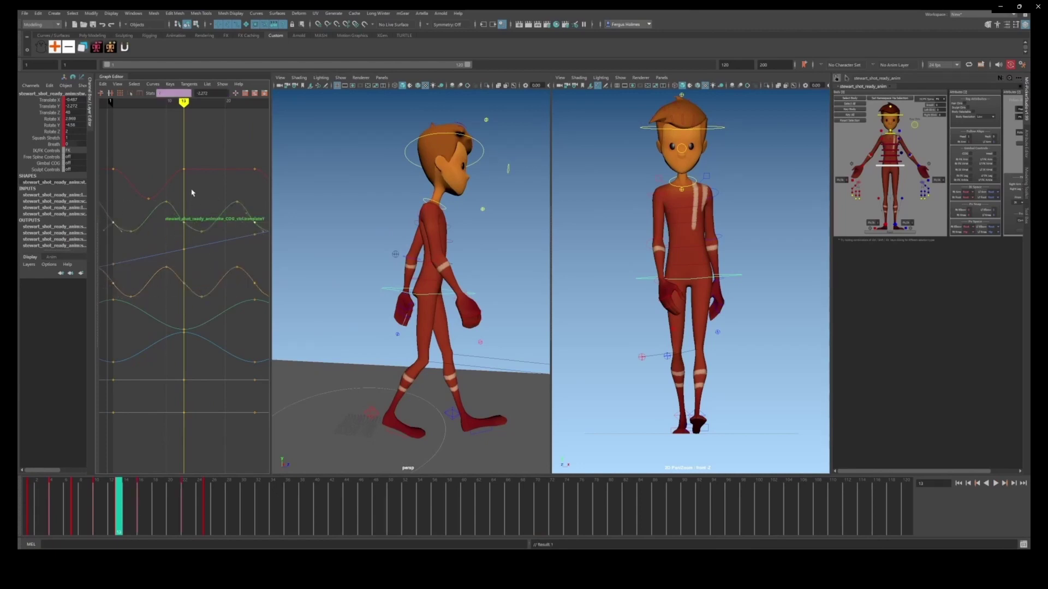
# Step: Set the main body control's Translate X to 1.2 at frame 19, level its contact keys, and play back the sideways weight shift
pyautogui.click(163, 490)
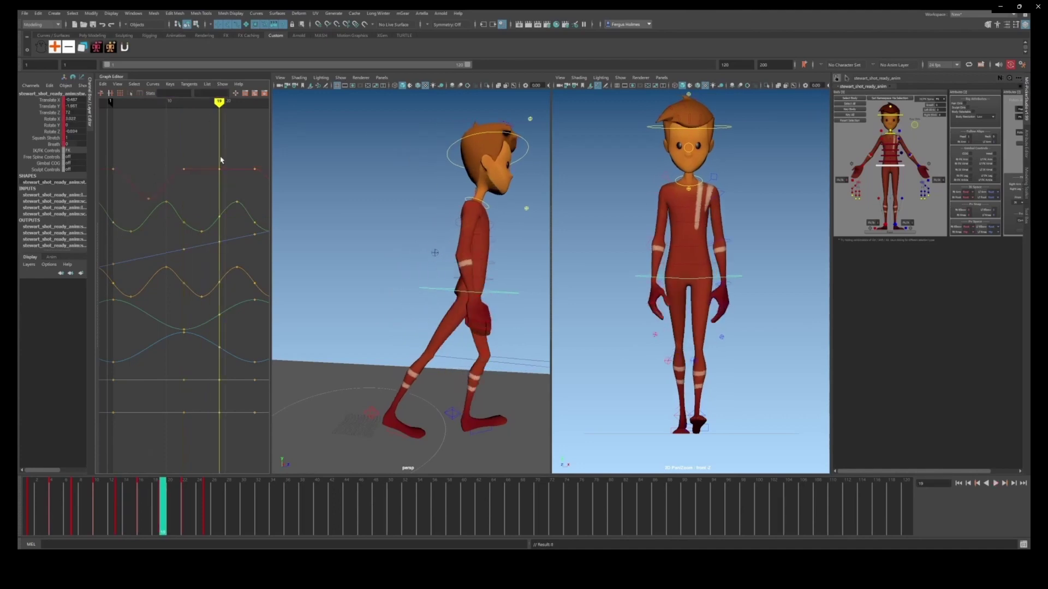
pyautogui.hotkey('ctrl', 'z')
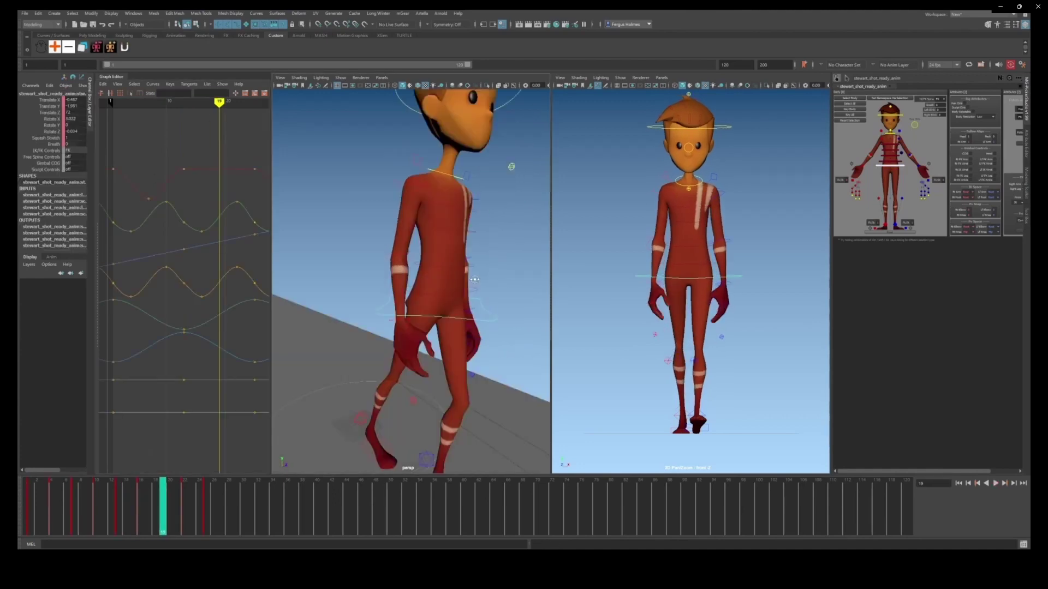
pyautogui.keyDown('alt'); pyautogui.moveTo(349, 180); pyautogui.dragTo(240, 182); pyautogui.keyUp('alt')
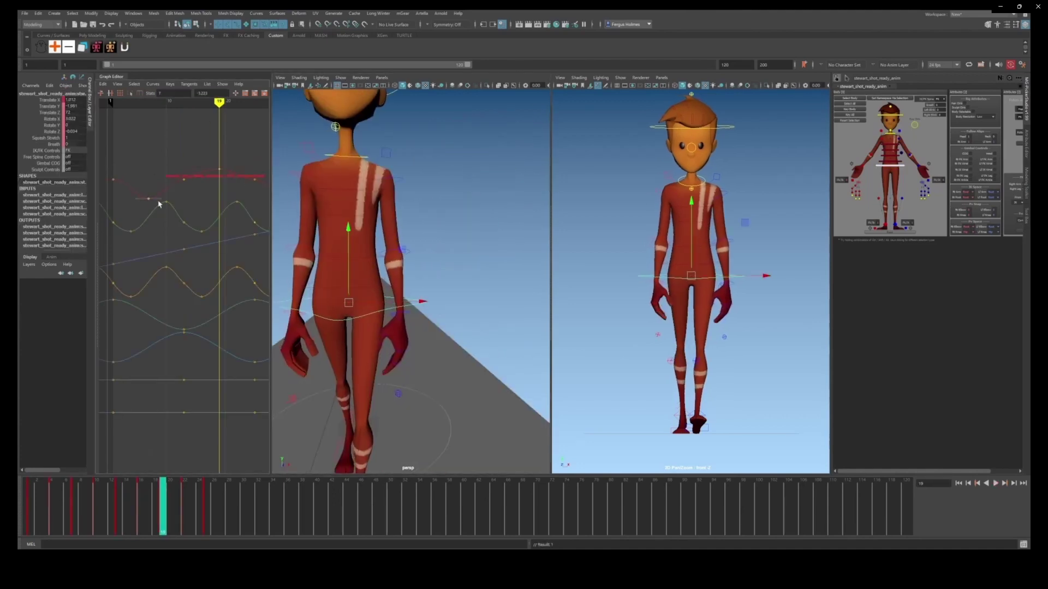
pyautogui.write('12')
pyautogui.press('Return')
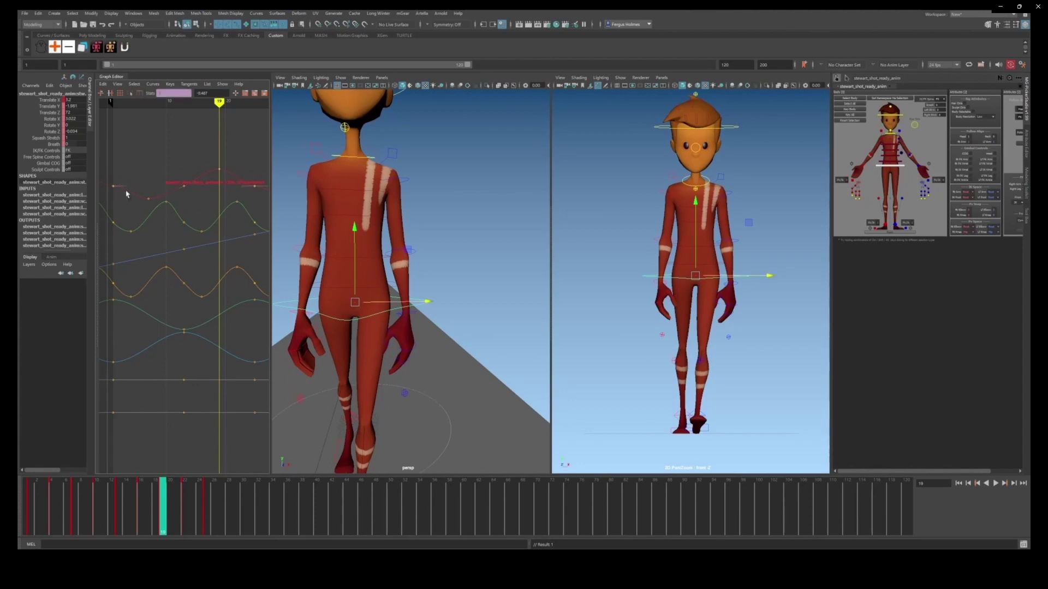
pyautogui.hotkey('alt', 'v')
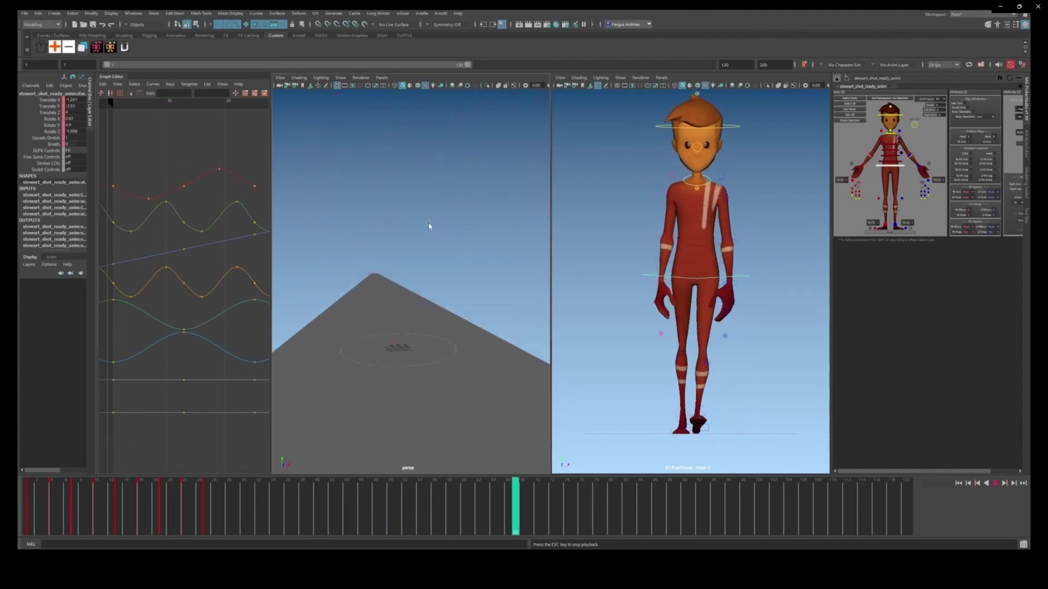
pyautogui.keyDown('alt'); pyautogui.moveTo(429, 226); pyautogui.dragTo(484, 267); pyautogui.keyUp('alt')
pyautogui.hotkey('alt', 'v')
pyautogui.hotkey('alt', 'shift', 'v')
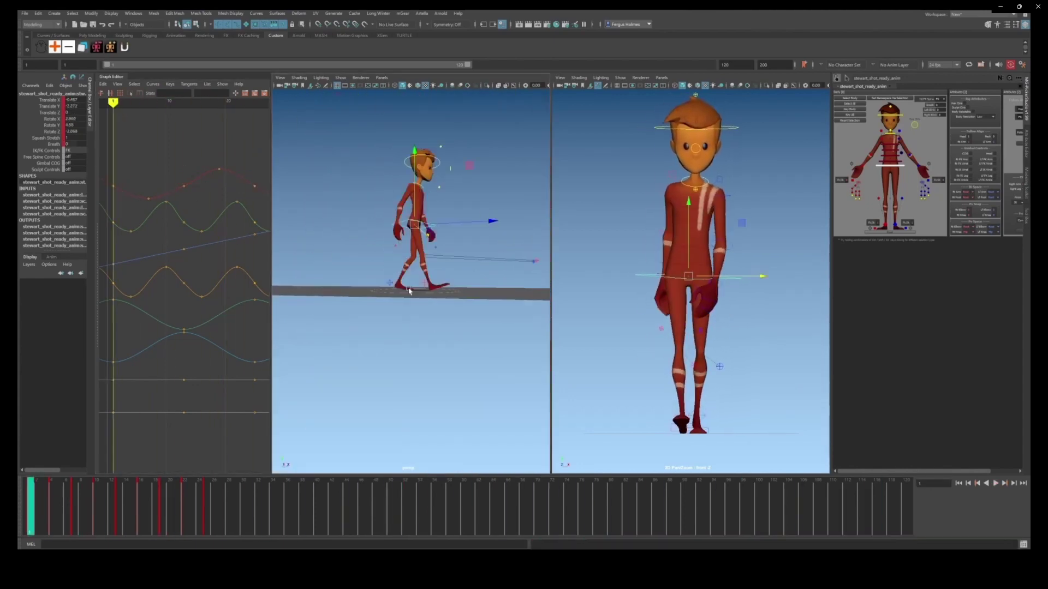
# Step: Key the left foot control at frame 10
pyautogui.press('.')
pyautogui.press('.')
pyautogui.click(420, 310)
pyautogui.keyDown('alt'); pyautogui.moveTo(407, 288); pyautogui.dragTo(445, 358); pyautogui.keyUp('alt')
pyautogui.click(387, 305)
pyautogui.press('.')
pyautogui.press(',')
pyautogui.hotkey('alt', '.')
pyautogui.hotkey('alt', '.')
pyautogui.hotkey('alt', '.')
pyautogui.press('s')
# Step: Swing the left foot forward at frame 10, pitch it, and adjust its Toe Tap for the up pose
pyautogui.press('w')
pyautogui.moveTo(375, 340); pyautogui.dragTo(426, 346)
pyautogui.press('e')
pyautogui.moveTo(474, 398); pyautogui.dragTo(493, 369)
pyautogui.click(53, 163)
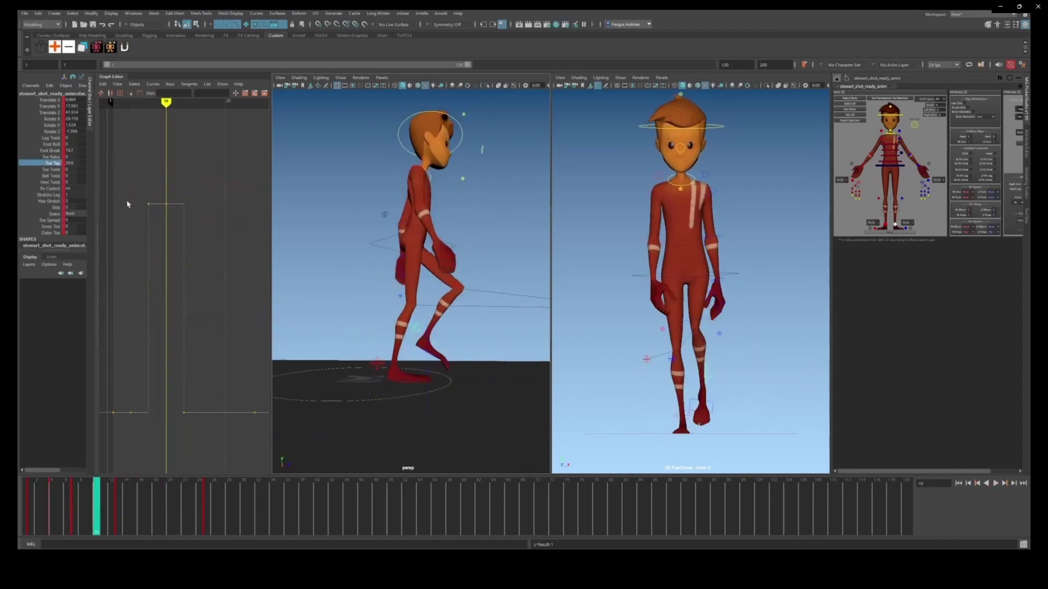
pyautogui.press('w')
pyautogui.moveTo(425, 338); pyautogui.dragTo(425, 363)
pyautogui.press('e')
# Step: Fine-tune the left foot's position and pitch at frame 10, comparing it with the neighbouring key poses
pyautogui.press('w')
pyautogui.moveTo(484, 312); pyautogui.dragTo(430, 340)
pyautogui.press('e')
pyautogui.keyDown('alt'); pyautogui.moveTo(430, 341); pyautogui.dragTo(401, 374); pyautogui.keyUp('alt')
pyautogui.press('w')
pyautogui.moveTo(394, 373); pyautogui.dragTo(460, 372)
pyautogui.press(',')
pyautogui.press('.')
pyautogui.press('.')
pyautogui.press(',')
pyautogui.hotkey('alt', ',')
# Step: Key both foot controls at frame 16 for the second down pose
pyautogui.moveTo(164, 505); pyautogui.dragTo(206, 499)
pyautogui.press(',')
pyautogui.click(361, 366)
pyautogui.click(140, 494)
pyautogui.click(426, 365)
pyautogui.press('s')
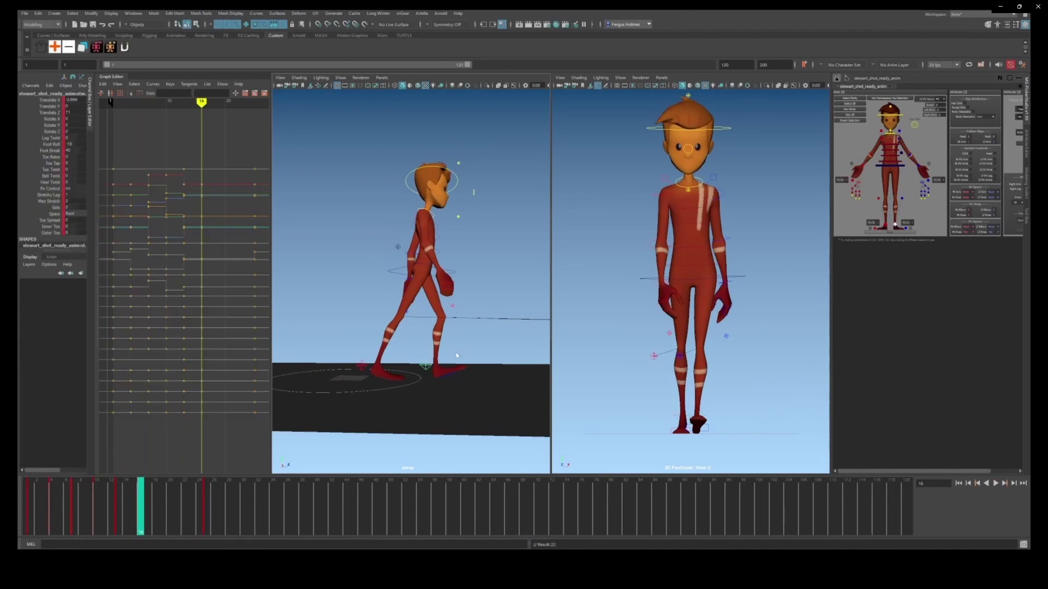
pyautogui.click(362, 366)
pyautogui.press('s')
# Step: Flatten the left foot with Foot Roll 0 and adjust the right foot's Foot Roll at frame 16
pyautogui.click(426, 364)
pyautogui.click(362, 365)
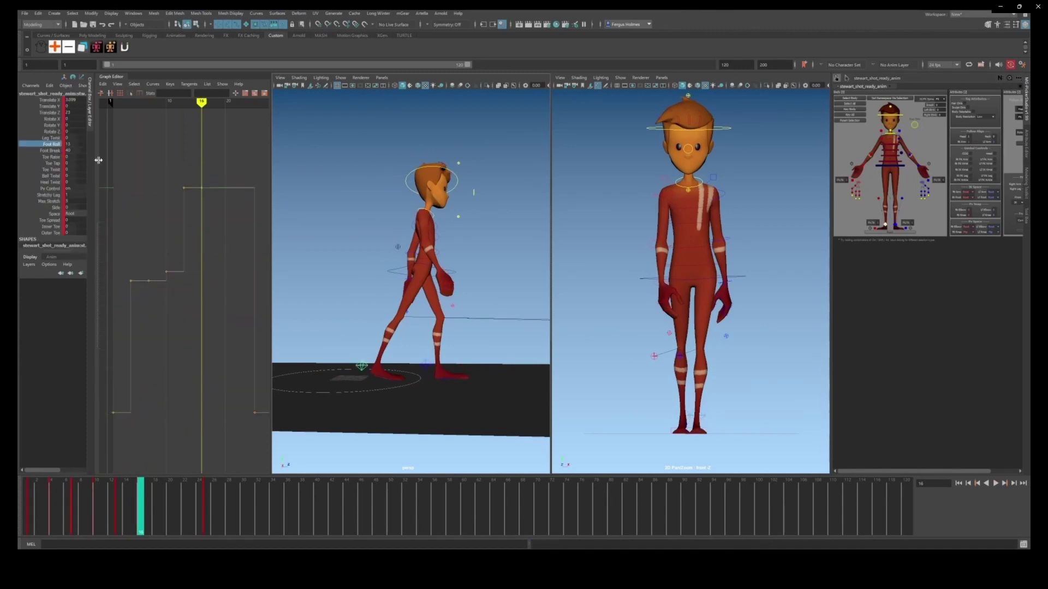
pyautogui.click(460, 327)
# Step: Key the feet at frame 19 and set the right foot's Foot Roll to 0
pyautogui.click(163, 494)
pyautogui.click(369, 382)
pyautogui.keyDown('alt'); pyautogui.moveTo(461, 327); pyautogui.dragTo(464, 394); pyautogui.keyUp('alt')
pyautogui.press('s')
pyautogui.click(368, 383)
pyautogui.click(77, 144)
pyautogui.write('0e')
# Step: Lift the right foot and pitch it downward at frame 19 for the passing pose, bending its toes with Toe Tap
pyautogui.keyDown('alt'); pyautogui.moveTo(457, 349); pyautogui.dragTo(443, 322); pyautogui.keyUp('alt')
pyautogui.press('w')
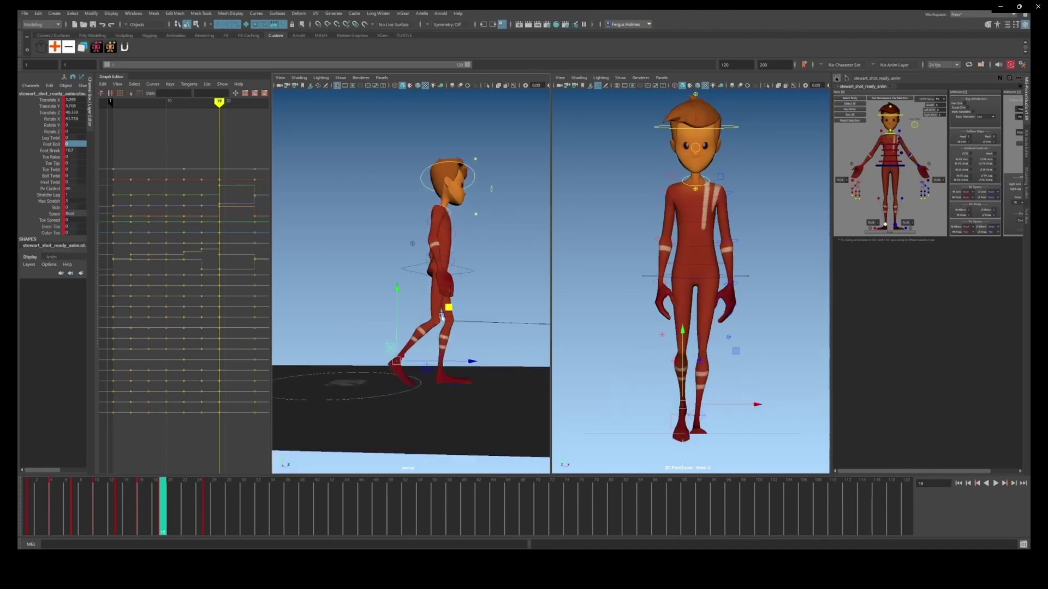
pyautogui.press('q')
pyautogui.click(472, 271)
pyautogui.keyDown('alt'); pyautogui.moveTo(464, 278); pyautogui.dragTo(322, 310); pyautogui.keyUp('alt')
pyautogui.hotkey('ctrl', 'z')
pyautogui.hotkey('shift', 'z')
pyautogui.keyDown('alt'); pyautogui.moveTo(319, 310); pyautogui.dragTo(317, 295, button='middle'); pyautogui.keyUp('alt')
pyautogui.click(402, 354)
pyautogui.click(393, 321)
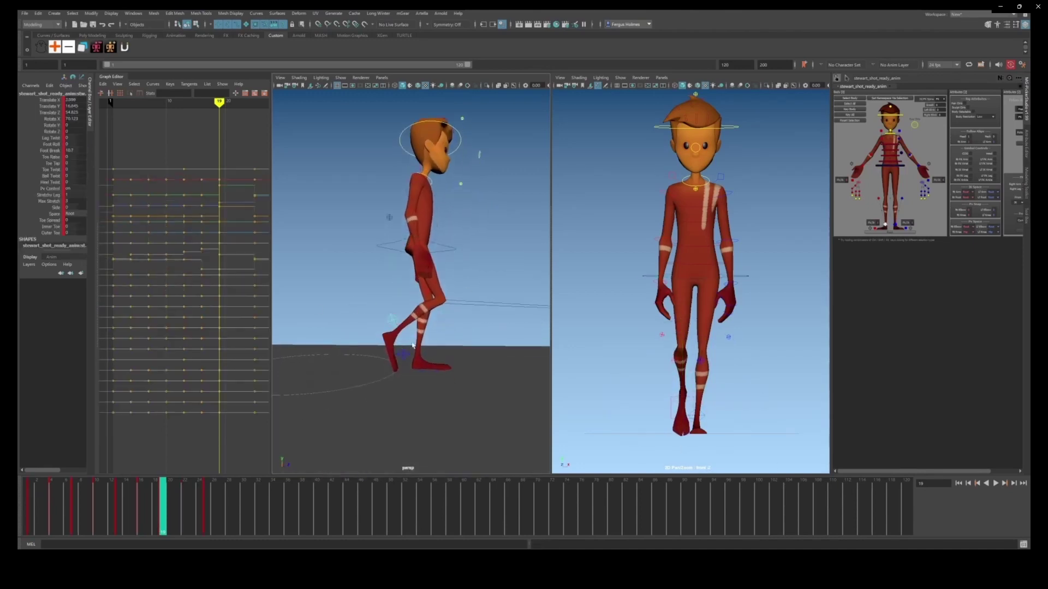
pyautogui.click(53, 163)
# Step: Key the planted left foot control at frame 22
pyautogui.keyDown('shift'); pyautogui.click(402, 354); pyautogui.keyUp('shift')
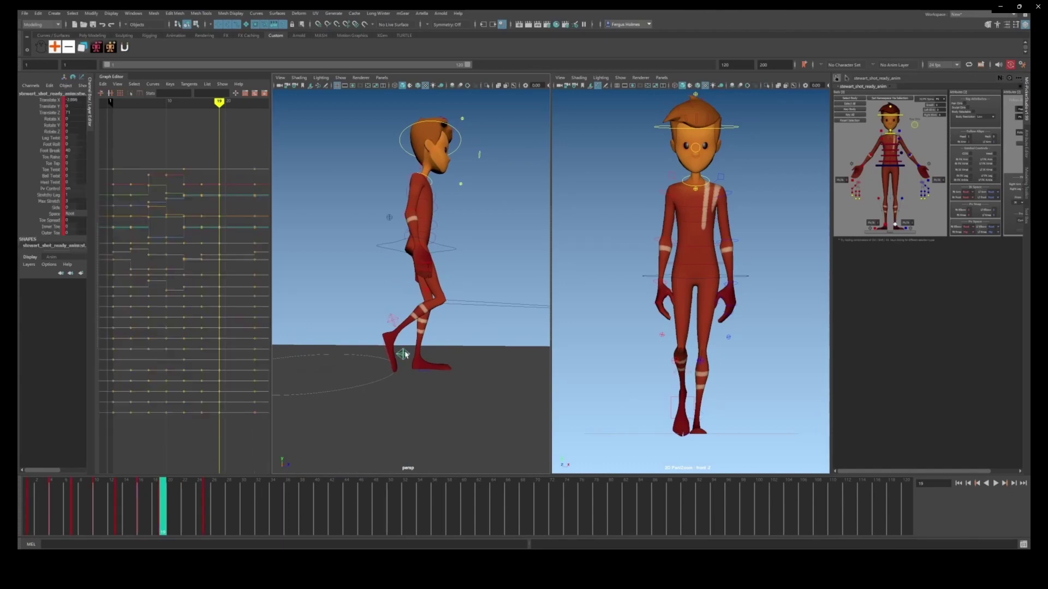
pyautogui.hotkey('alt', '.')
pyautogui.hotkey('alt', '.')
pyautogui.hotkey('alt', '.')
pyautogui.keyDown('alt'); pyautogui.moveTo(439, 352); pyautogui.dragTo(420, 364, button='middle'); pyautogui.keyUp('alt')
pyautogui.press('s')
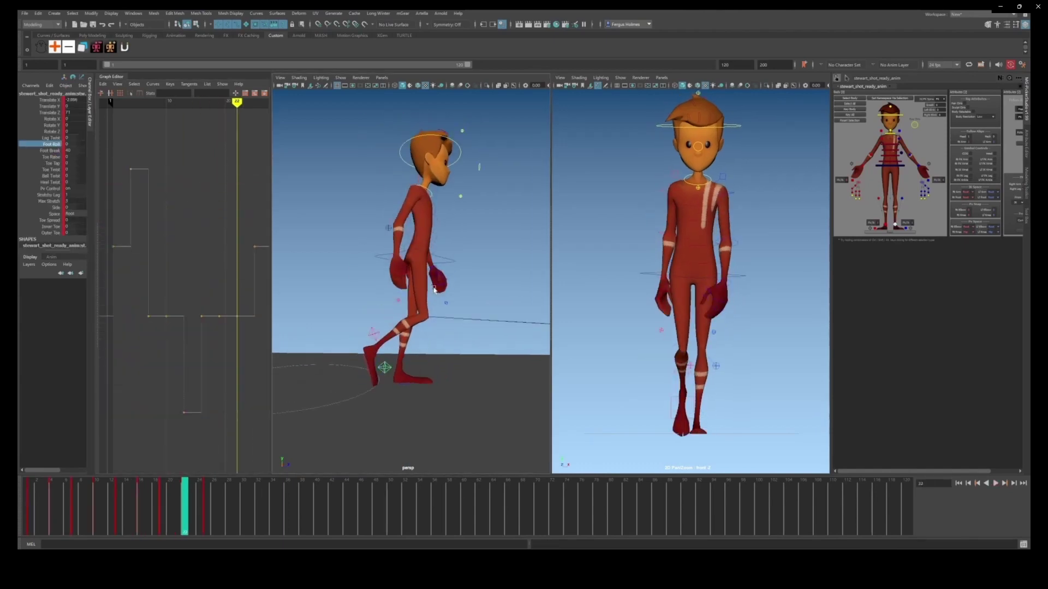
# Step: Swing the right foot forward and lower it at frame 22, adjusting its pitch and Toe Tap for the up pose
pyautogui.keyDown('alt'); pyautogui.moveTo(450, 338); pyautogui.dragTo(463, 287); pyautogui.keyUp('alt')
pyautogui.press('w')
pyautogui.press('e')
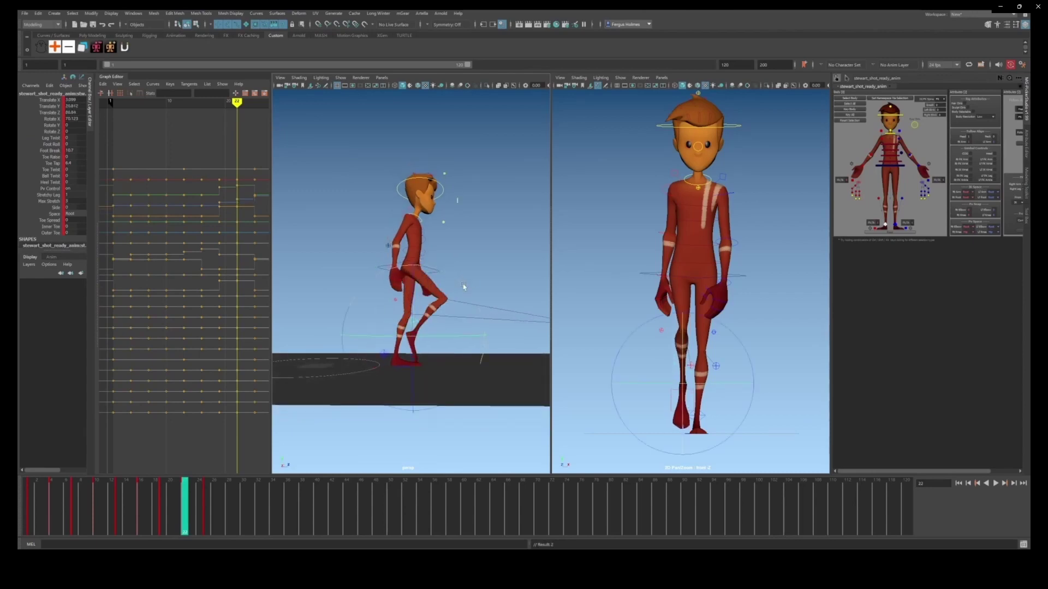
pyautogui.click(53, 163)
pyautogui.scroll(3, 420, 326)
pyautogui.moveTo(464, 328); pyautogui.dragTo(451, 345, button='middle')
pyautogui.press('w')
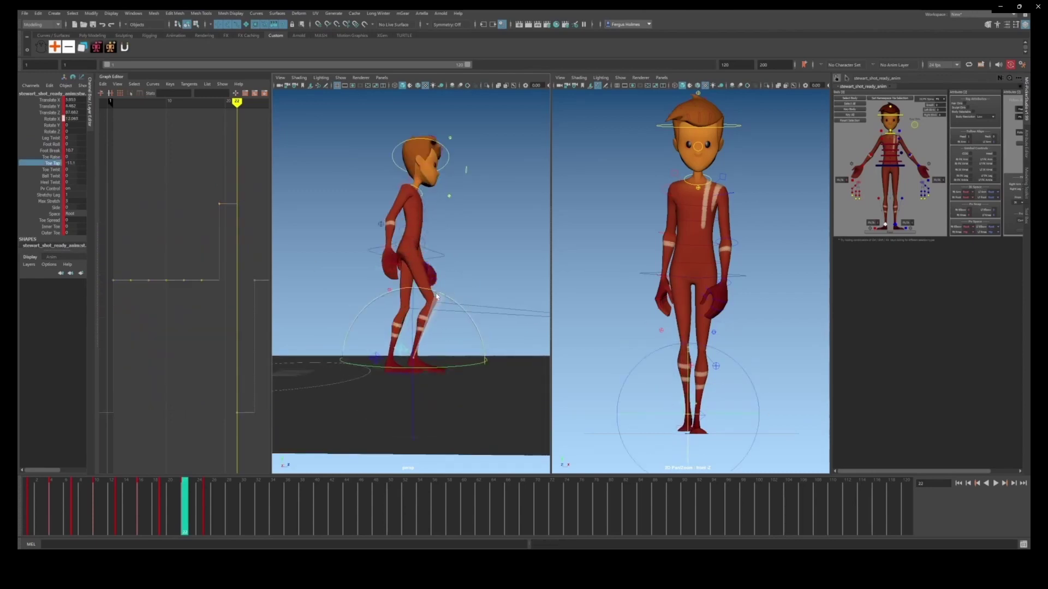
# Step: Shift the right foot sideways and tilt it slightly at frames 19 and 22
pyautogui.keyDown('alt'); pyautogui.moveTo(435, 297); pyautogui.dragTo(424, 323); pyautogui.keyUp('alt')
pyautogui.press(',')
pyautogui.press('w')
pyautogui.press('e')
pyautogui.press('w')
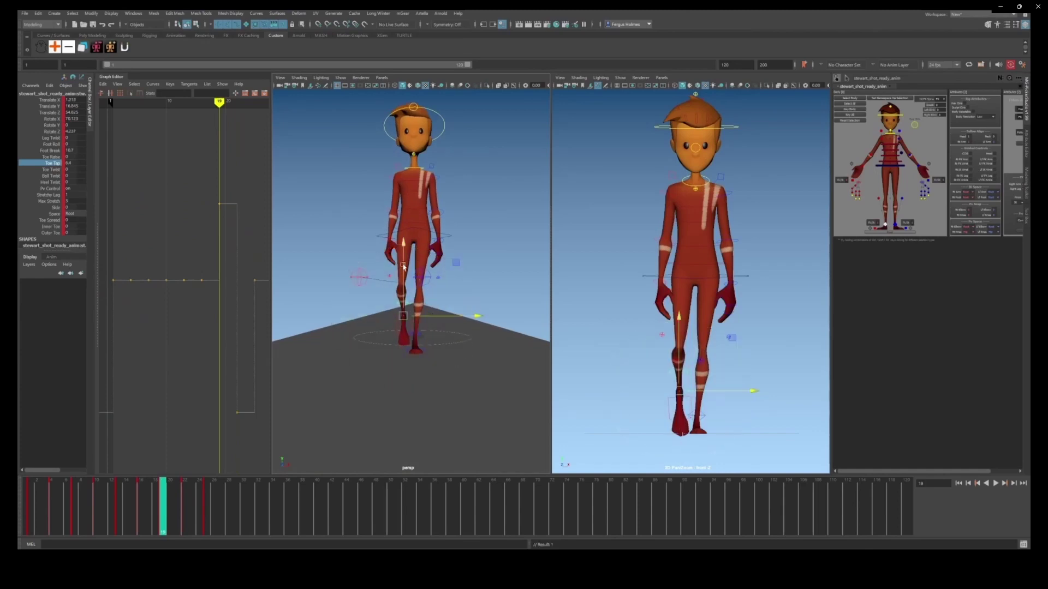
pyautogui.press('.')
pyautogui.keyDown('alt'); pyautogui.moveTo(463, 304); pyautogui.dragTo(468, 327); pyautogui.keyUp('alt')
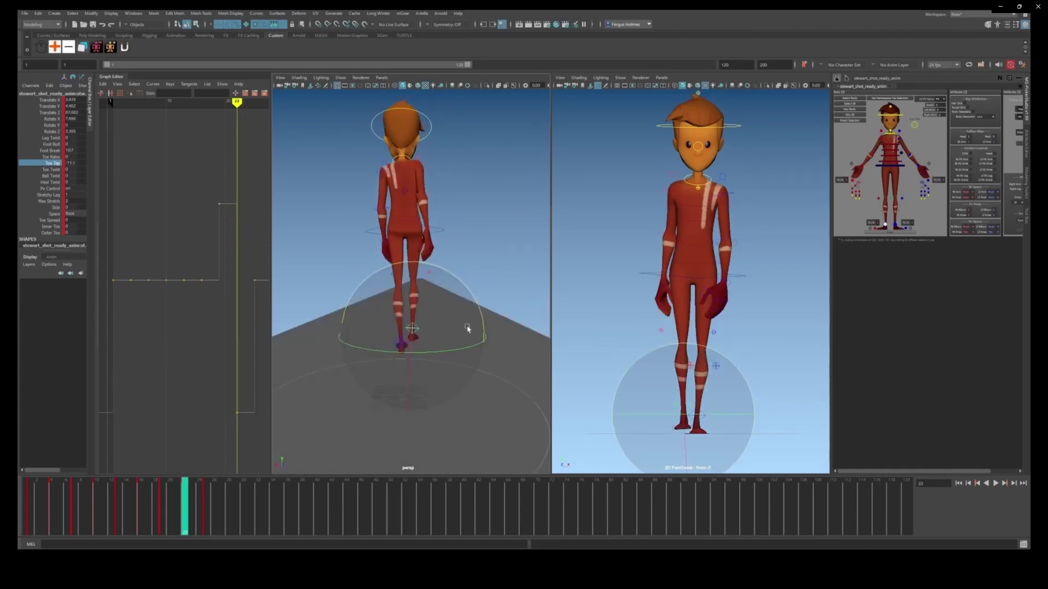
# Step: Try to copy the neck and head controls' Rotate X keys from the first step onto the second at frame 13
pyautogui.moveTo(111, 215); pyautogui.dragTo(197, 236)
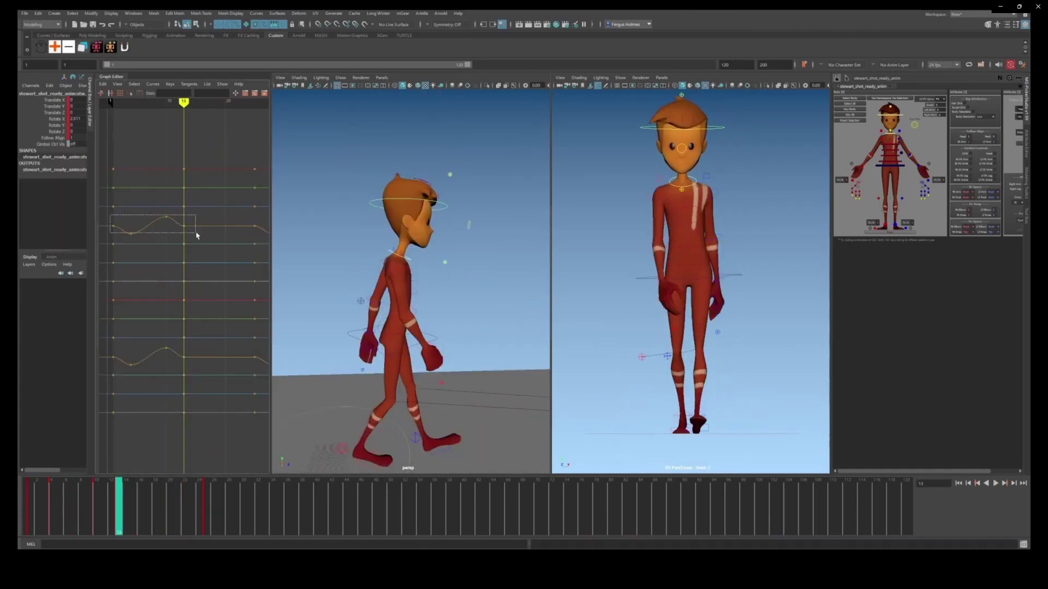
pyautogui.click(183, 357)
pyautogui.keyDown('shift'); pyautogui.click(184, 226); pyautogui.keyUp('shift')
pyautogui.click(208, 238)
pyautogui.keyDown('alt'); pyautogui.moveTo(475, 273); pyautogui.dragTo(349, 279); pyautogui.keyUp('alt')
pyautogui.click(51, 495)
pyautogui.hotkey('alt', 'v')
pyautogui.click(46, 495)
pyautogui.click(414, 262)
pyautogui.keyDown('shift'); pyautogui.click(403, 239); pyautogui.keyUp('shift')
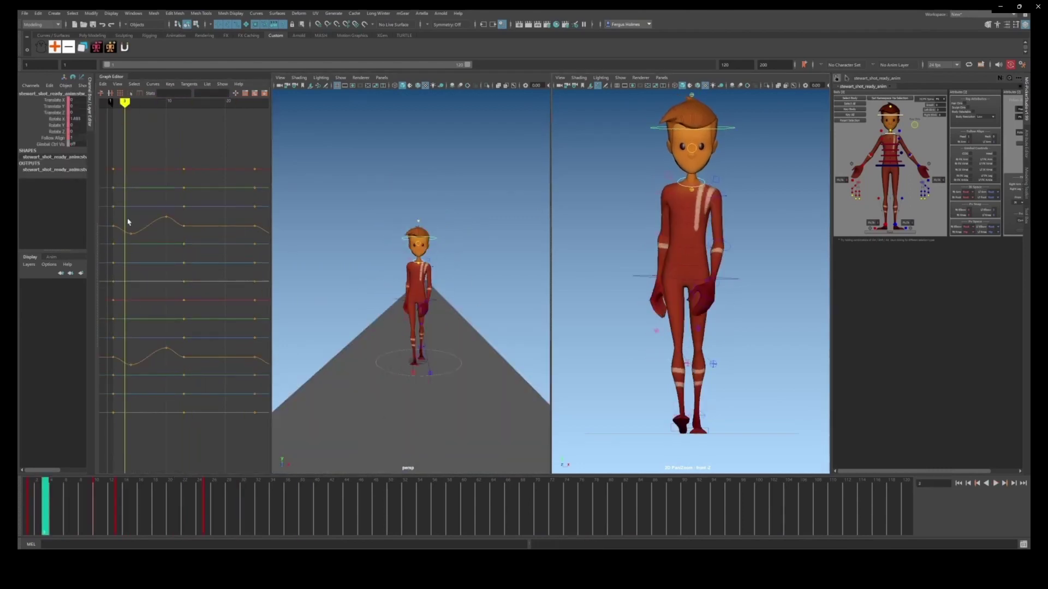
# Step: Copy the neck and head controls' Rotate X down and up keys onto the second step, starting at frame 13
pyautogui.press('.')
pyautogui.press('.')
pyautogui.press('.')
pyautogui.moveTo(177, 223); pyautogui.dragTo(186, 229)
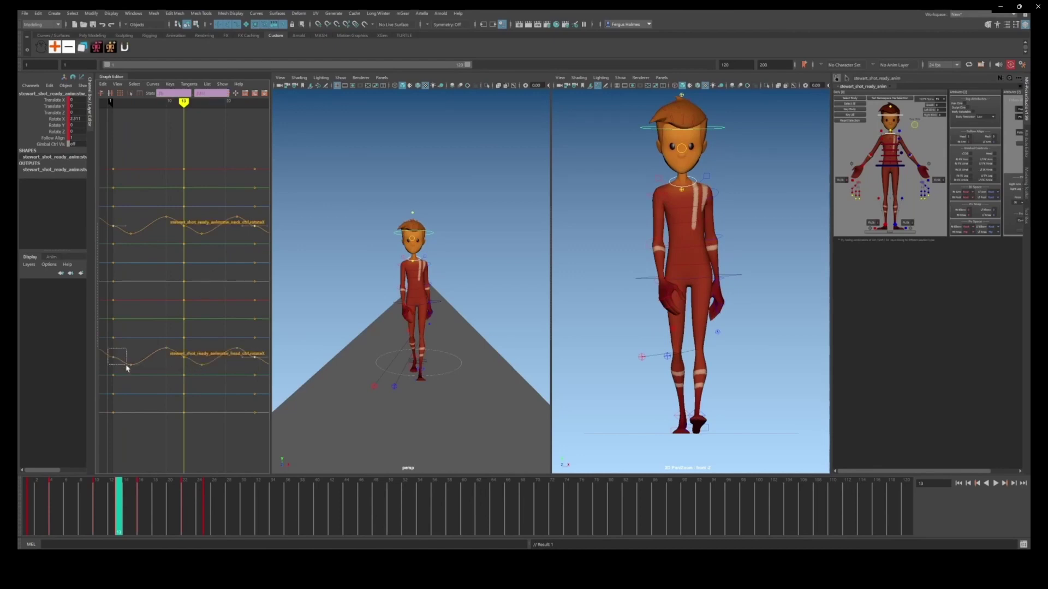
pyautogui.press('f')
pyautogui.keyDown('alt'); pyautogui.moveTo(204, 314); pyautogui.dragTo(233, 416, button='right'); pyautogui.keyUp('alt')
pyautogui.click(199, 211)
pyautogui.keyDown('alt'); pyautogui.moveTo(349, 333); pyautogui.dragTo(447, 338, button='right'); pyautogui.keyUp('alt')
pyautogui.click(464, 327)
# Step: Copy the upper spine control's Rotate X down and up keys onto the second step, starting at frame 13
pyautogui.click(400, 273)
pyautogui.keyDown('shift'); pyautogui.click(400, 282); pyautogui.keyUp('shift')
pyautogui.keyDown('shift'); pyautogui.click(400, 301); pyautogui.keyUp('shift')
pyautogui.keyDown('alt'); pyautogui.moveTo(107, 175); pyautogui.dragTo(125, 185, button='middle'); pyautogui.keyUp('alt')
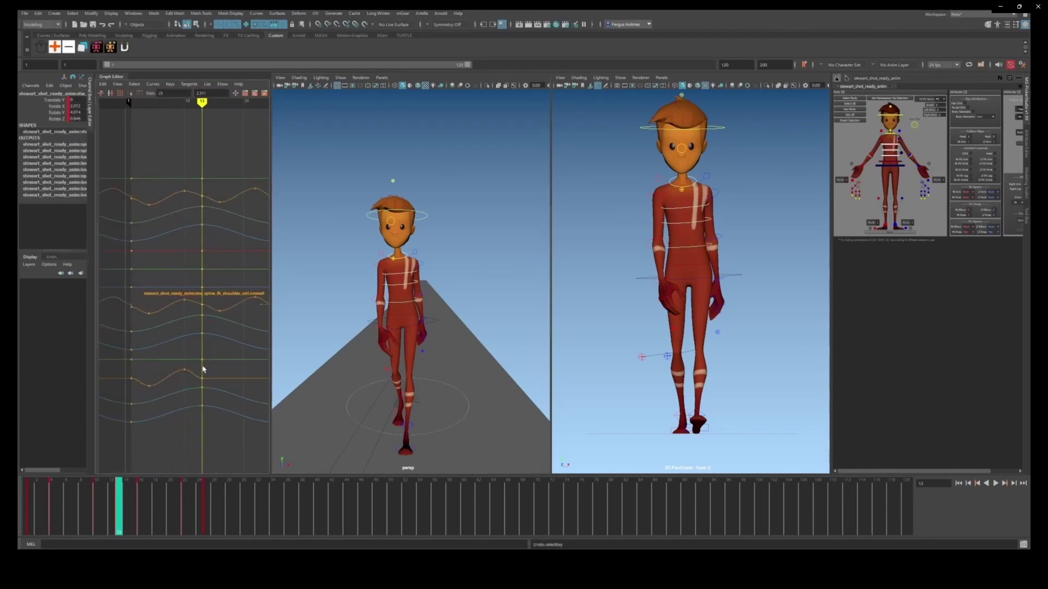
pyautogui.moveTo(217, 205); pyautogui.dragTo(218, 207)
pyautogui.keyDown('alt'); pyautogui.moveTo(164, 210); pyautogui.dragTo(159, 224, button='middle'); pyautogui.keyUp('alt')
pyautogui.click(159, 223)
pyautogui.keyDown('alt'); pyautogui.moveTo(159, 223); pyautogui.dragTo(157, 183, button='right'); pyautogui.keyUp('alt')
pyautogui.moveTo(115, 179); pyautogui.dragTo(138, 193)
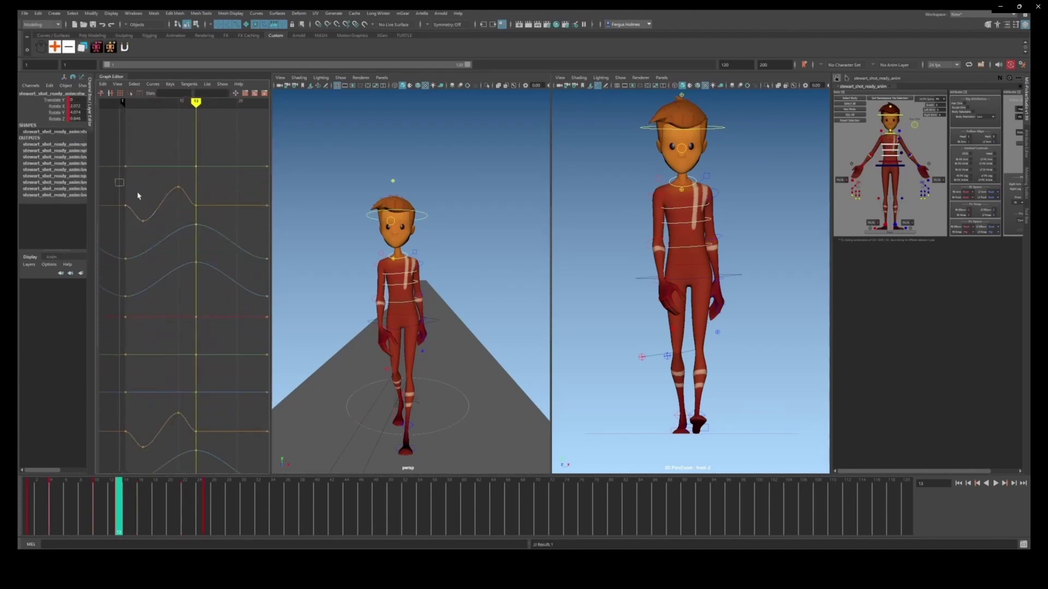
pyautogui.moveTo(212, 214); pyautogui.dragTo(214, 216)
pyautogui.hotkey('ctrl', 'v')
# Step: Copy the shoulder and lower spine controls' Rotate X keys onto the second step at frame 13 and smooth the contact keys' tangents
pyautogui.keyDown('alt'); pyautogui.moveTo(141, 398); pyautogui.dragTo(143, 339, button='middle'); pyautogui.keyUp('alt')
pyautogui.moveTo(118, 346); pyautogui.dragTo(204, 389)
pyautogui.keyDown('alt'); pyautogui.moveTo(216, 386); pyautogui.dragTo(215, 260, button='middle'); pyautogui.keyUp('alt')
pyautogui.moveTo(124, 387); pyautogui.dragTo(216, 436)
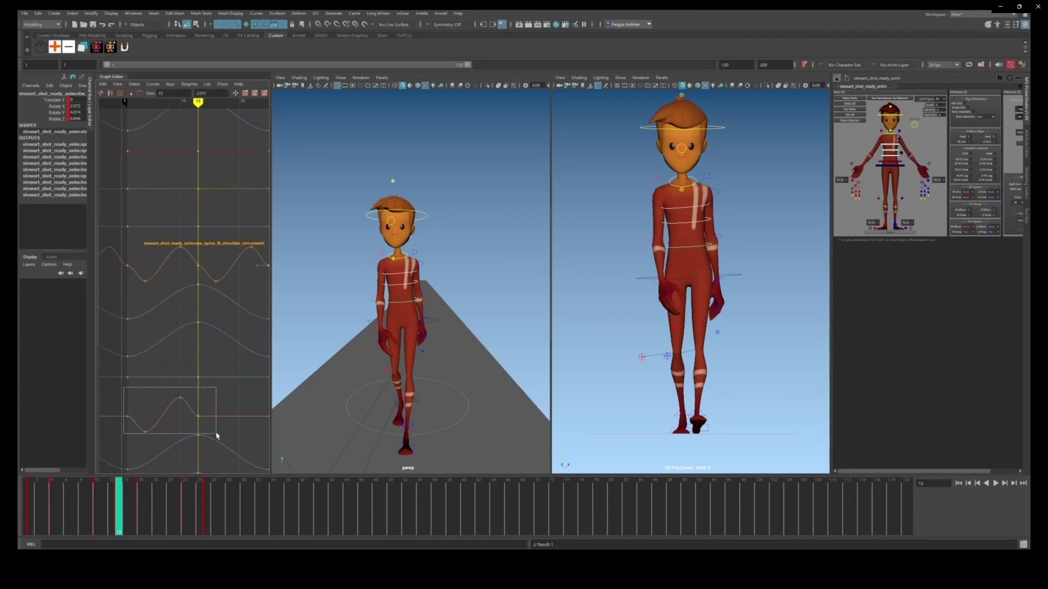
pyautogui.keyDown('alt'); pyautogui.moveTo(174, 422); pyautogui.dragTo(155, 422, button='middle'); pyautogui.keyUp('alt')
pyautogui.moveTo(231, 405); pyautogui.dragTo(263, 427)
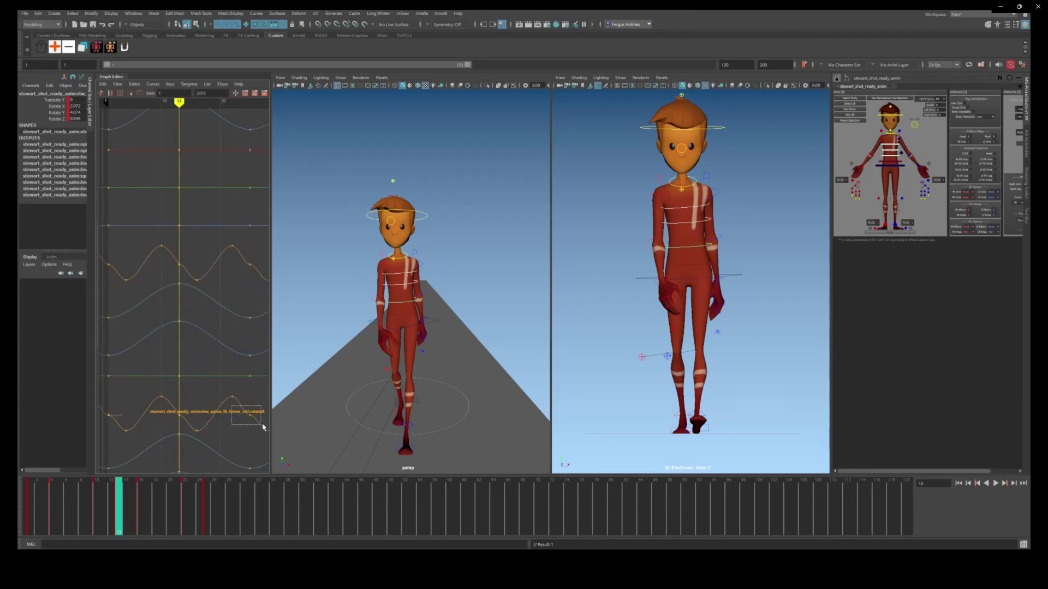
pyautogui.keyDown('alt'); pyautogui.moveTo(140, 218); pyautogui.dragTo(81, 340, button='middle'); pyautogui.keyUp('alt')
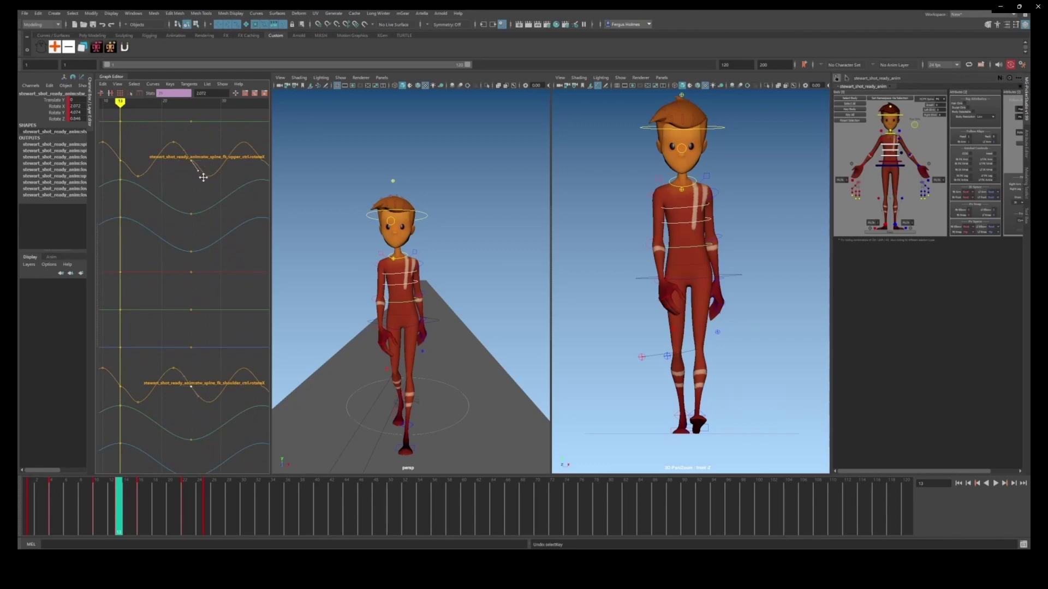
pyautogui.keyDown('alt'); pyautogui.moveTo(203, 177); pyautogui.dragTo(100, 203, button='right'); pyautogui.keyUp('alt')
pyautogui.keyDown('alt'); pyautogui.moveTo(100, 203); pyautogui.dragTo(130, 203, button='middle'); pyautogui.keyUp('alt')
pyautogui.keyDown('shift'); pyautogui.moveTo(120, 203); pyautogui.dragTo(130, 217); pyautogui.keyUp('shift')
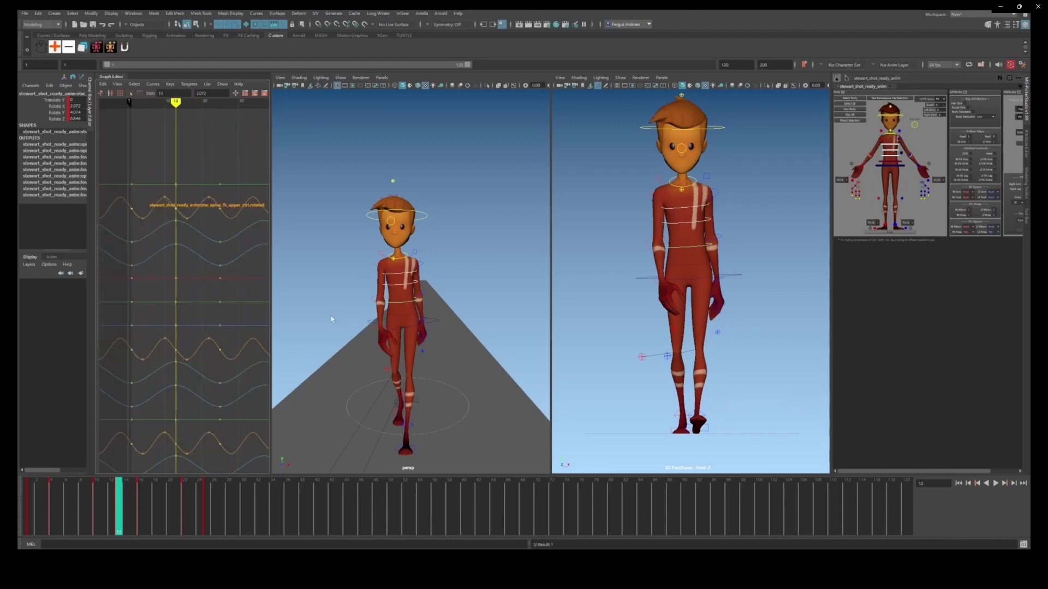
pyautogui.click(369, 219)
pyautogui.keyDown('alt'); pyautogui.moveTo(423, 319); pyautogui.dragTo(391, 329, button='right'); pyautogui.keyUp('alt')
pyautogui.press('e')
pyautogui.moveTo(466, 287); pyautogui.dragTo(465, 289)
pyautogui.hotkey('ctrl', 'z')
pyautogui.keyDown('alt'); pyautogui.moveTo(437, 303); pyautogui.dragTo(461, 298, button='right'); pyautogui.keyUp('alt')
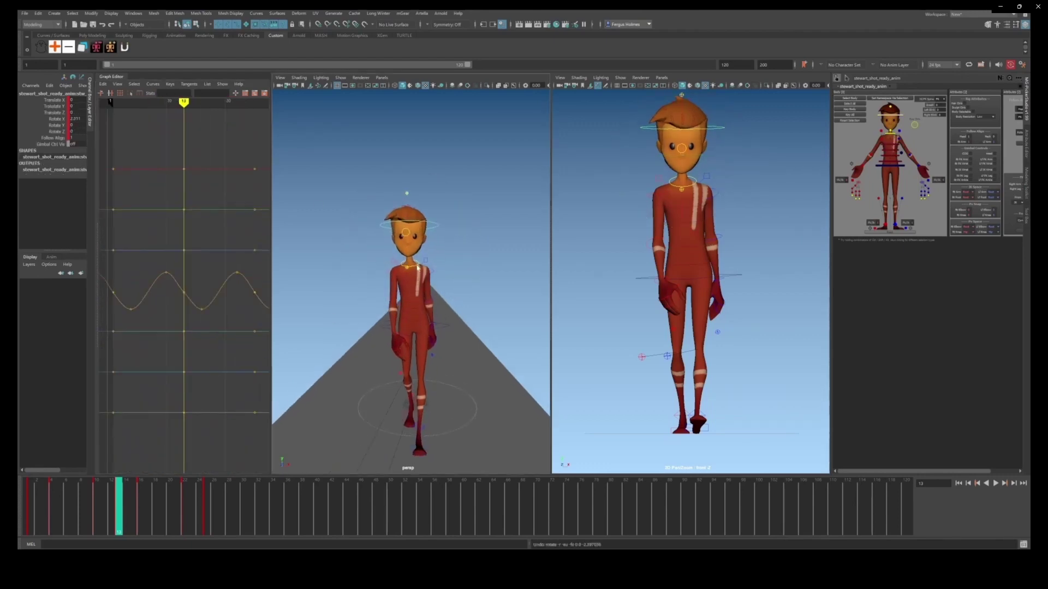
# Step: Tilt the neck and head controls in Rotate Z in opposite directions on the contacts at frames 1, 13 and 25
pyautogui.click(418, 264)
pyautogui.keyDown('shift'); pyautogui.click(438, 226); pyautogui.keyUp('shift')
pyautogui.moveTo(464, 291); pyautogui.dragTo(463, 294)
pyautogui.click(56, 132)
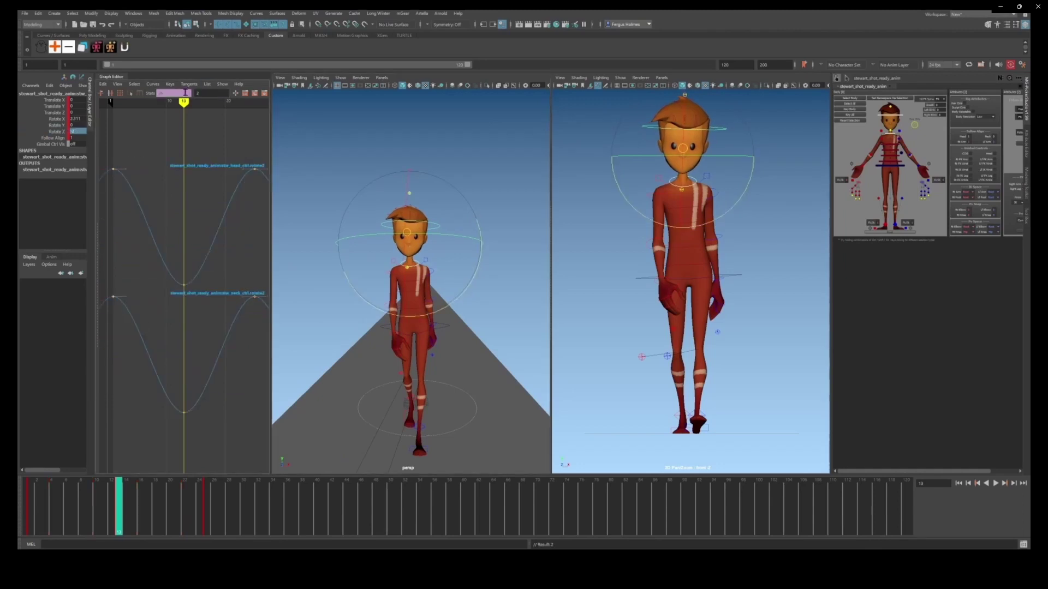
pyautogui.hotkey('alt', 'v')
# Step: Play the walk from frame 1 and check the neck and head Rotate Z tilt from several angles
pyautogui.click(30, 490)
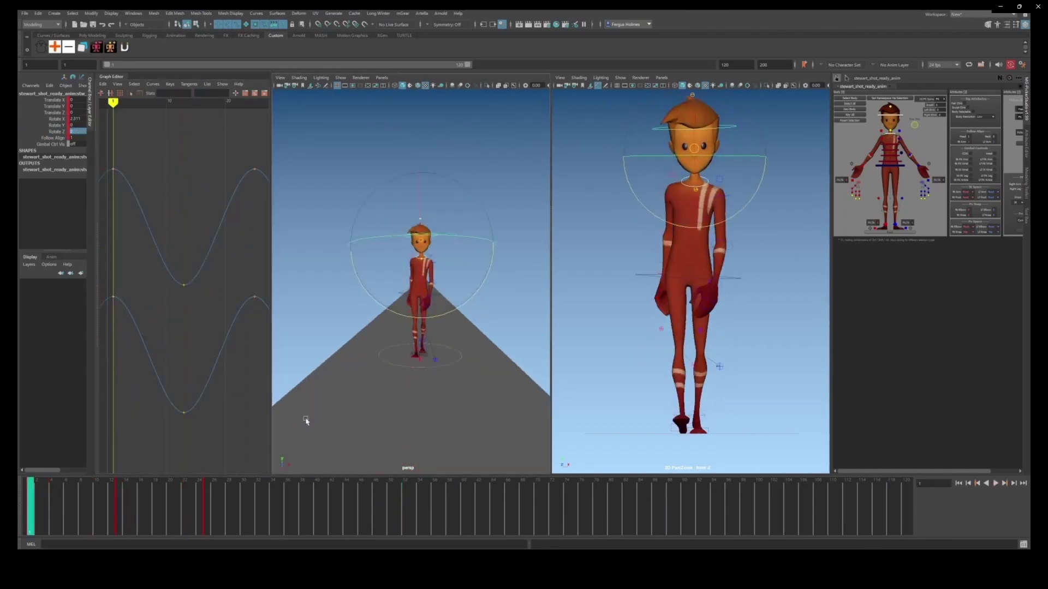
pyautogui.keyDown('alt'); pyautogui.moveTo(303, 421); pyautogui.dragTo(382, 417); pyautogui.keyUp('alt')
pyautogui.hotkey('alt', 'v')
pyautogui.press('Escape')
pyautogui.keyDown('alt'); pyautogui.moveTo(240, 283); pyautogui.dragTo(204, 283, button='right'); pyautogui.keyUp('alt')
pyautogui.moveTo(140, 235); pyautogui.dragTo(232, 330)
pyautogui.keyDown('alt'); pyautogui.keyDown('shift'); pyautogui.moveTo(180, 207); pyautogui.dragTo(213, 200, button='right'); pyautogui.keyUp('shift'); pyautogui.keyUp('alt')
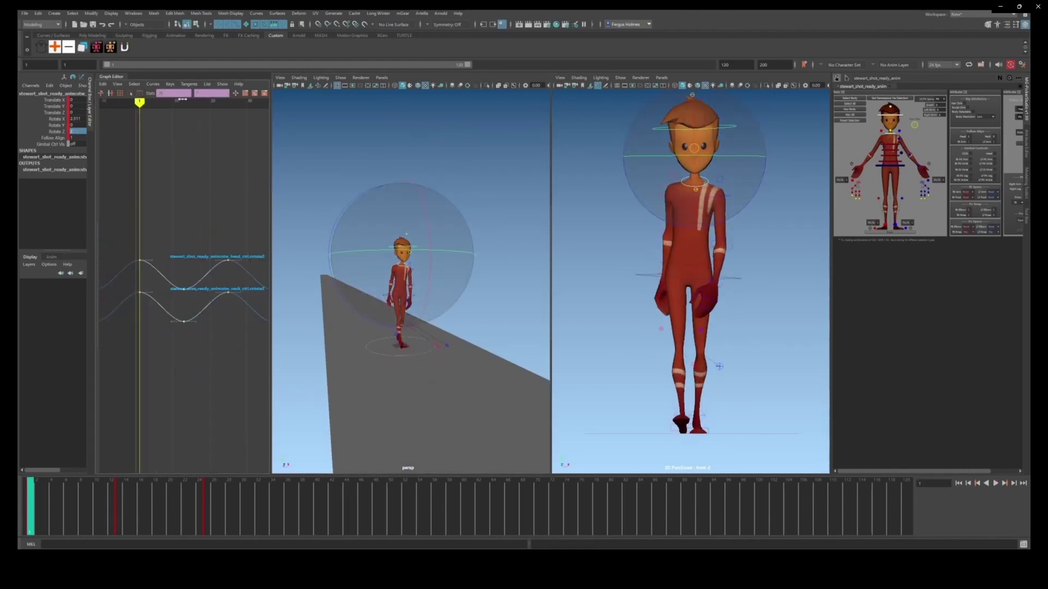
pyautogui.hotkey('alt', 'v')
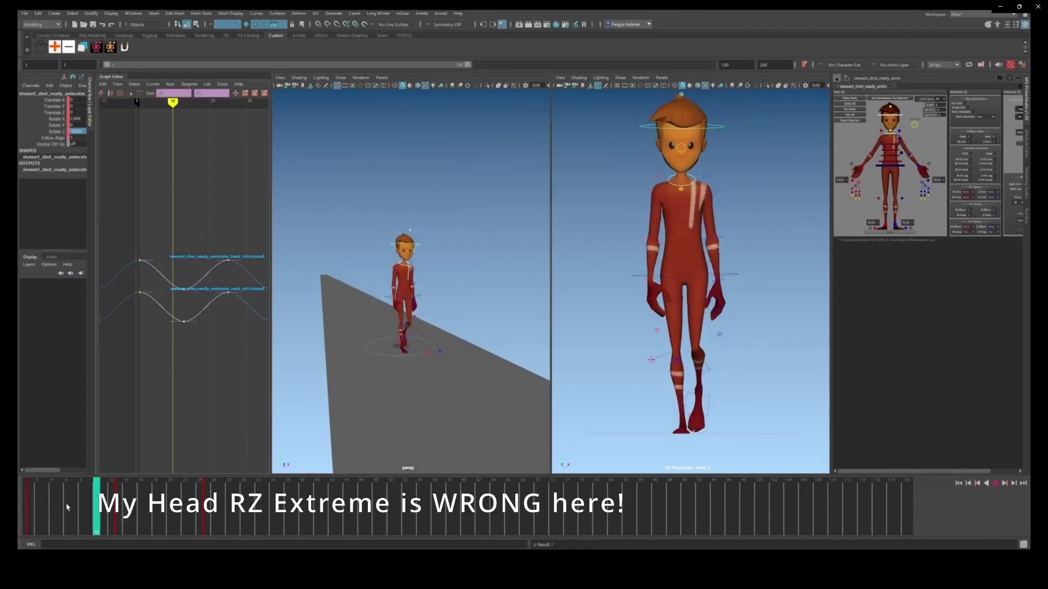
pyautogui.click(30, 513)
pyautogui.keyDown('alt'); pyautogui.moveTo(404, 382); pyautogui.dragTo(333, 385); pyautogui.keyUp('alt')
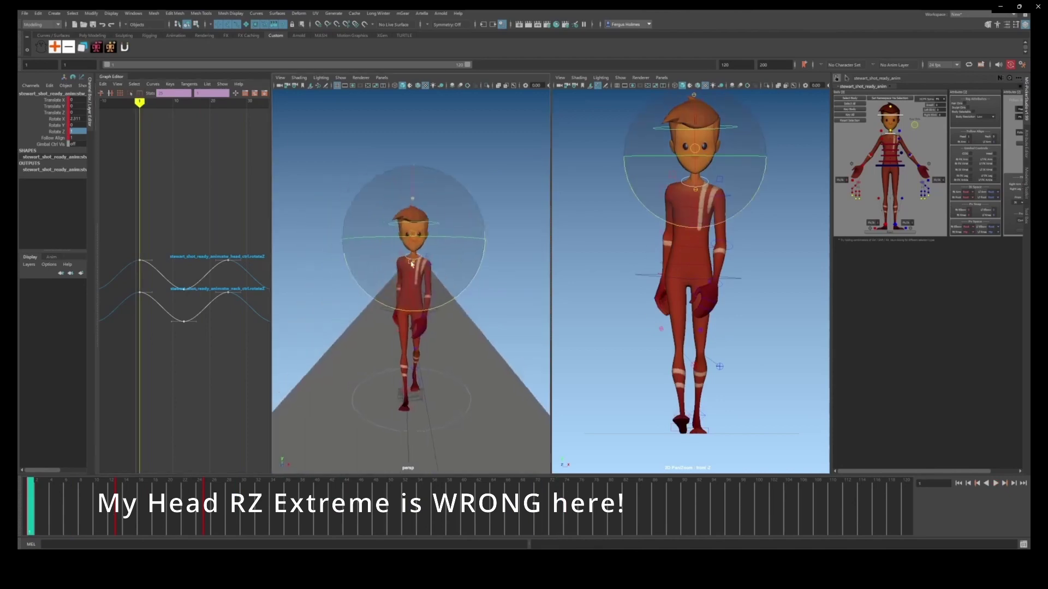
# Step: Isolate the neck and head controls' Rotate Y curves and raise the head's key at frame 1
pyautogui.click(464, 215)
pyautogui.click(437, 220)
pyautogui.keyDown('alt'); pyautogui.moveTo(393, 306); pyautogui.dragTo(447, 305, button='right'); pyautogui.keyUp('alt')
pyautogui.click(432, 258)
pyautogui.keyDown('shift'); pyautogui.click(435, 203); pyautogui.keyUp('shift')
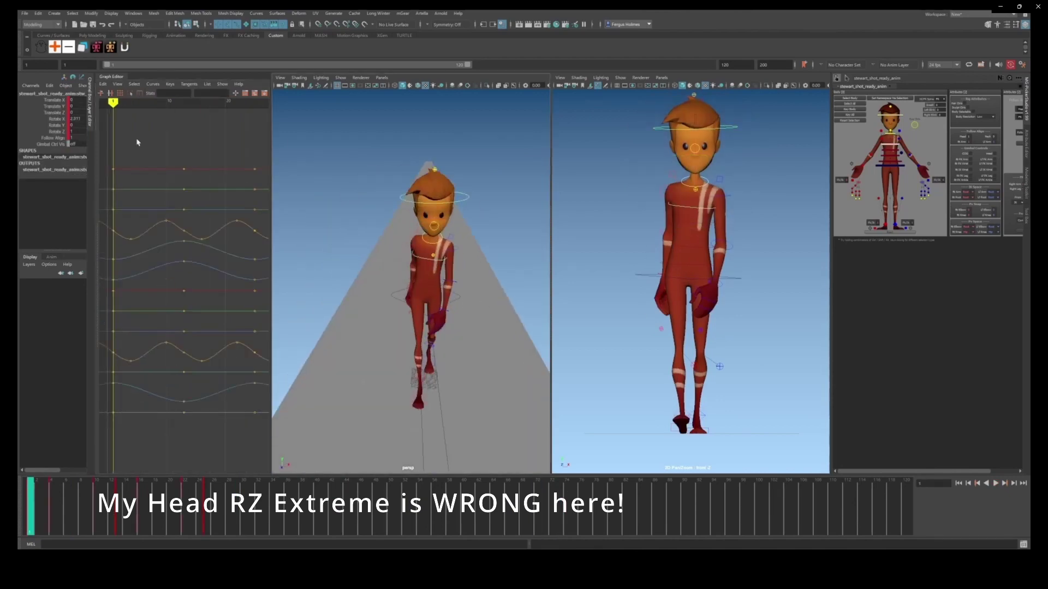
pyautogui.click(56, 125)
pyautogui.keyDown('alt'); pyautogui.moveTo(137, 268); pyautogui.dragTo(170, 290, button='middle'); pyautogui.keyUp('alt')
pyautogui.moveTo(127, 304); pyautogui.dragTo(142, 326)
pyautogui.keyDown('shift'); pyautogui.moveTo(200, 177); pyautogui.dragTo(201, 201, button='middle'); pyautogui.keyUp('shift')
# Step: Set the head control's Rotate Y key at frame 13 to -1
pyautogui.keyDown('alt'); pyautogui.moveTo(349, 235); pyautogui.dragTo(361, 273); pyautogui.keyUp('alt')
pyautogui.keyDown('alt'); pyautogui.moveTo(229, 214); pyautogui.dragTo(204, 261, button='middle'); pyautogui.keyUp('alt')
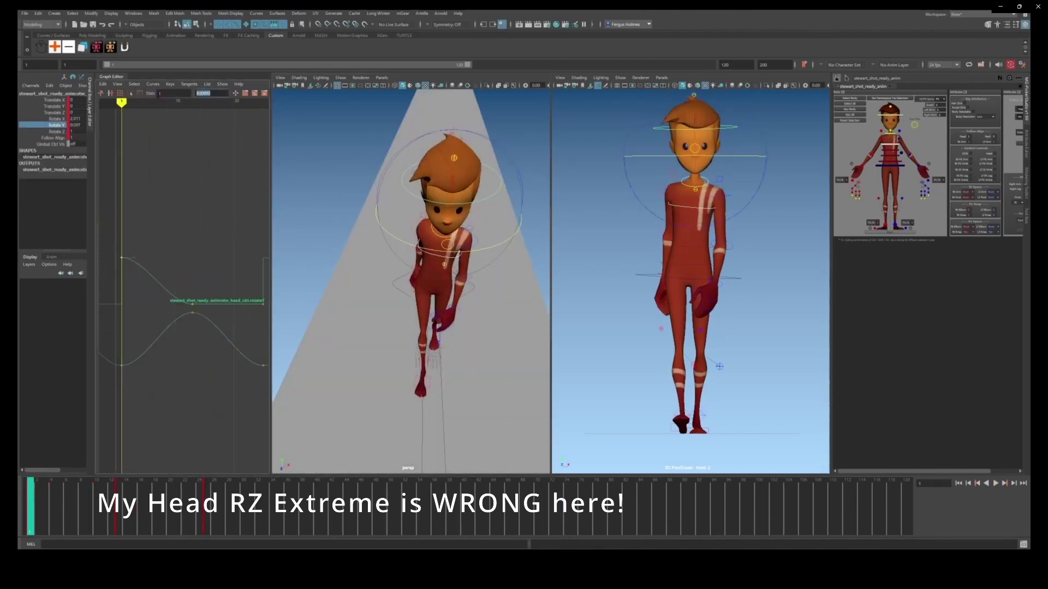
pyautogui.write('-1')
pyautogui.press('Return')
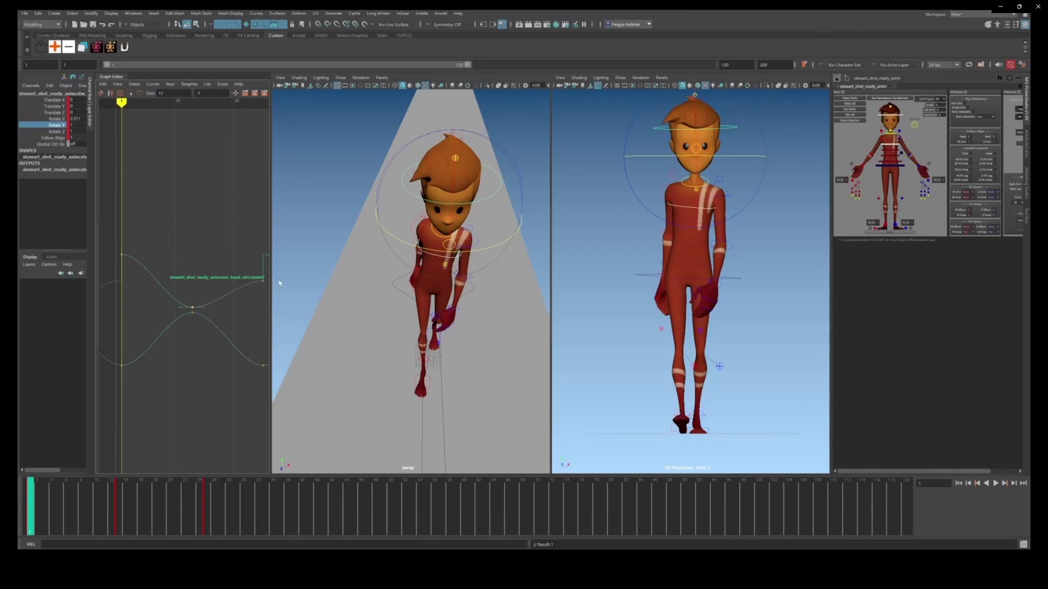
pyautogui.press('Return')
# Step: Play the walk repeatedly from frame 1 and examine the head and body motion from different angles
pyautogui.hotkey('alt', 'v')
pyautogui.press('Escape')
pyautogui.scroll(-5, 218, 292)
pyautogui.scroll(-5, 421, 288)
pyautogui.keyDown('alt'); pyautogui.moveTo(393, 305); pyautogui.dragTo(415, 284); pyautogui.keyUp('alt')
pyautogui.click(469, 230)
pyautogui.hotkey('alt', 'v')
pyautogui.keyDown('alt'); pyautogui.moveTo(355, 349); pyautogui.dragTo(371, 316); pyautogui.keyUp('alt')
pyautogui.hotkey('alt', 'v')
pyautogui.click(30, 499)
pyautogui.hotkey('alt', 'v')
pyautogui.hotkey('alt', 'v')
pyautogui.click(31, 499)
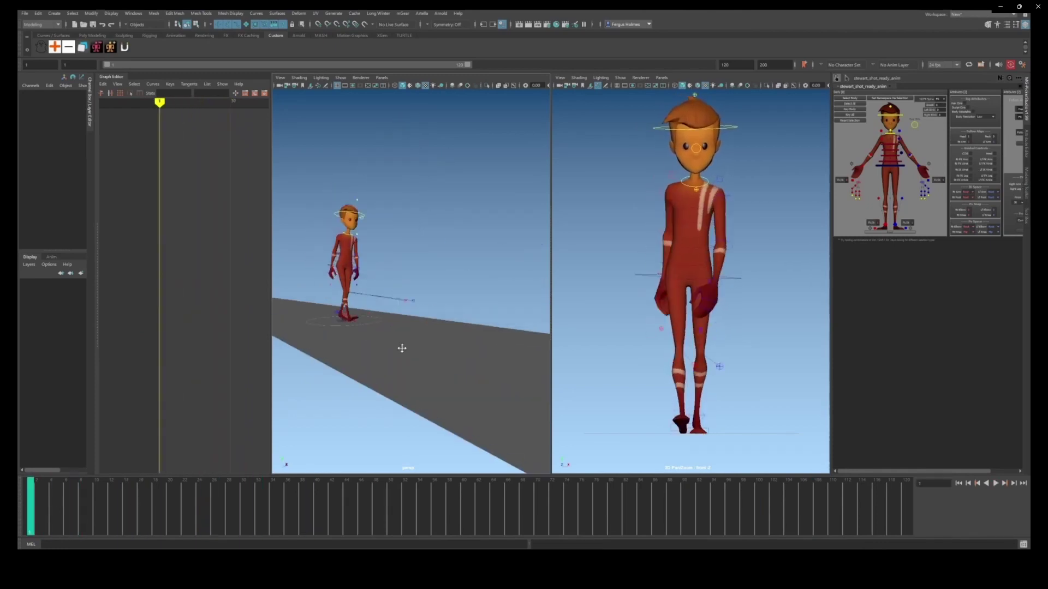
# Step: Select both foot controls, step through their first frames, and convert their stepped keys to auto tangents
pyautogui.keyDown('alt'); pyautogui.moveTo(399, 349); pyautogui.dragTo(372, 314); pyautogui.keyUp('alt')
pyautogui.scroll(4, 407, 317)
pyautogui.click(367, 328)
pyautogui.keyDown('shift'); pyautogui.click(426, 332); pyautogui.keyUp('shift')
pyautogui.press('.')
pyautogui.press('.')
pyautogui.press('.')
pyautogui.press('.')
pyautogui.press('.')
pyautogui.click(31, 496)
pyautogui.moveTo(272, 135); pyautogui.dragTo(358, 137)
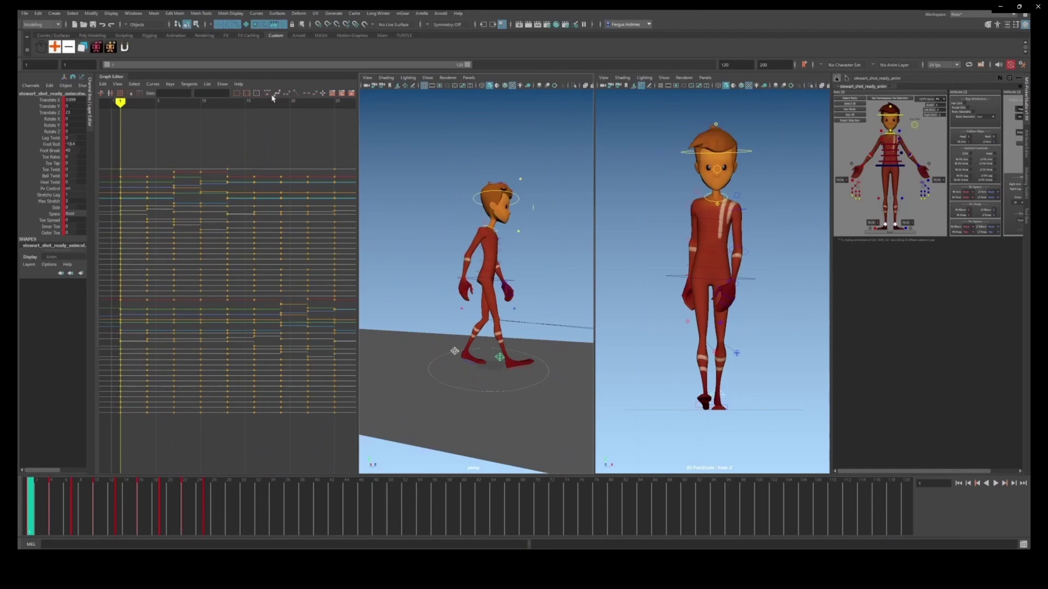
# Step: Play the walk with the smoothed foot curves and return to frame 1
pyautogui.click(418, 298)
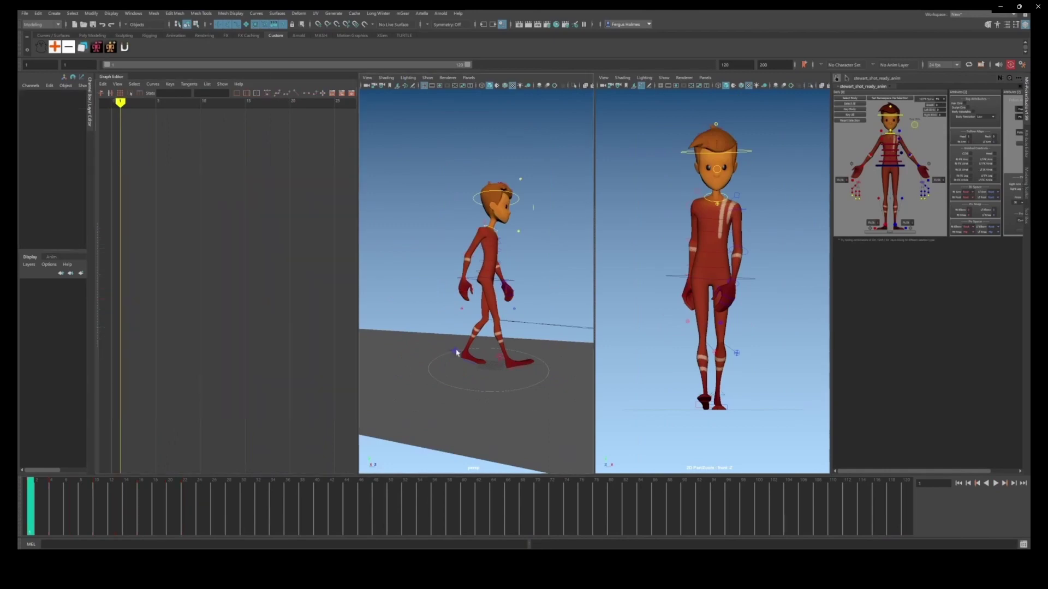
pyautogui.moveTo(239, 334); pyautogui.dragTo(236, 334)
pyautogui.hotkey('alt', 'v')
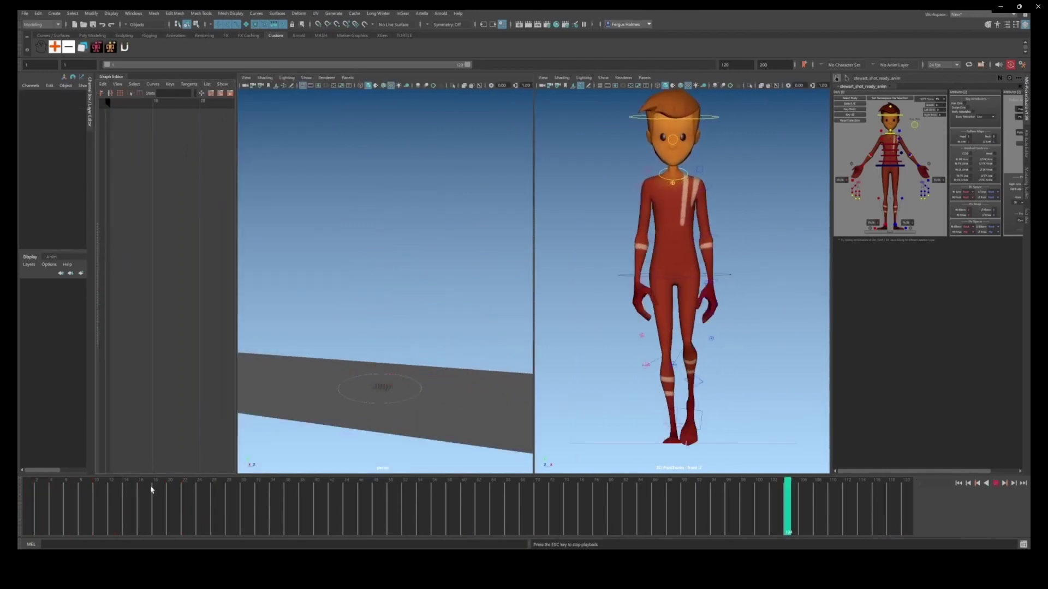
pyautogui.click(31, 496)
pyautogui.scroll(2, 407, 293)
# Step: Apply auto tangents to both upper arm controls' Rotate Y keys and play the result
pyautogui.click(407, 292)
pyautogui.keyDown('alt'); pyautogui.moveTo(480, 292); pyautogui.dragTo(427, 295); pyautogui.keyUp('alt')
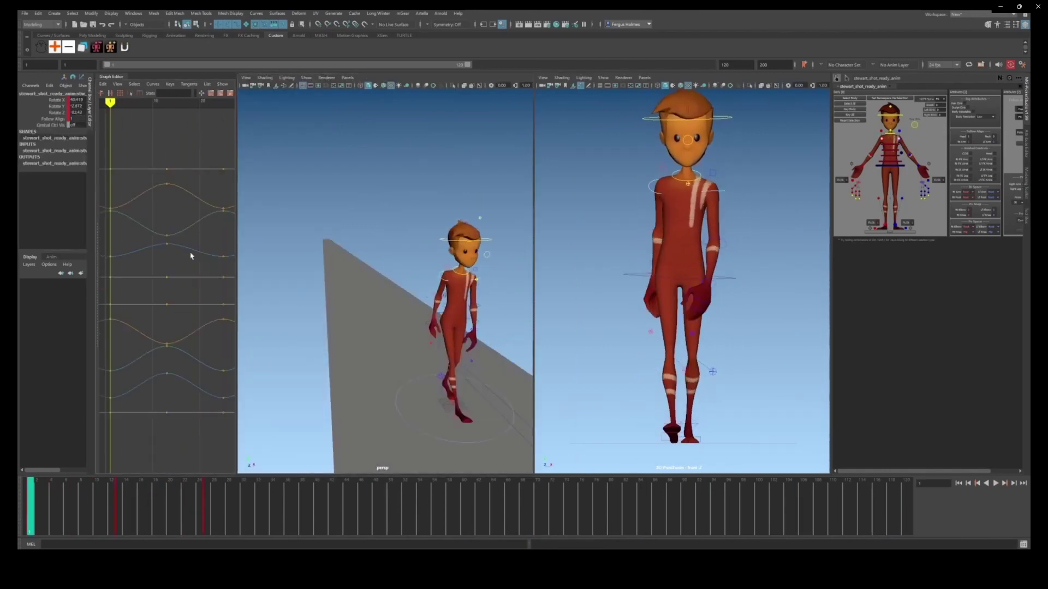
pyautogui.moveTo(237, 115); pyautogui.dragTo(313, 116)
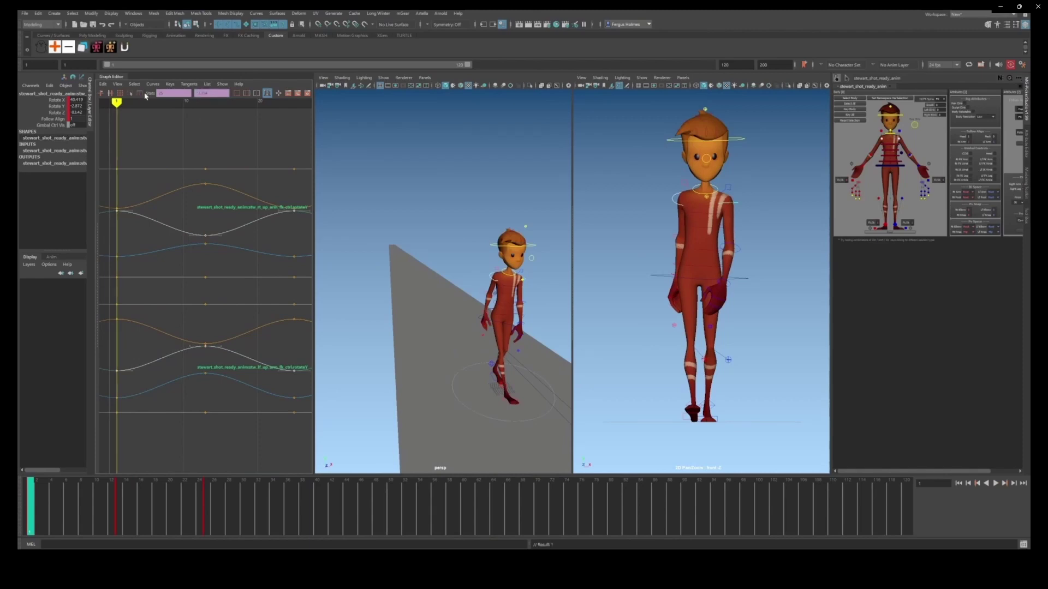
pyautogui.hotkey('alt', 'v')
# Step: Set the right foot's Foot Roll to 0 at frame 2 so the sole plants just after contact
pyautogui.click(45, 494)
pyautogui.scroll(4, 513, 352)
pyautogui.keyDown('alt'); pyautogui.moveTo(491, 357); pyautogui.dragTo(533, 350); pyautogui.keyUp('alt')
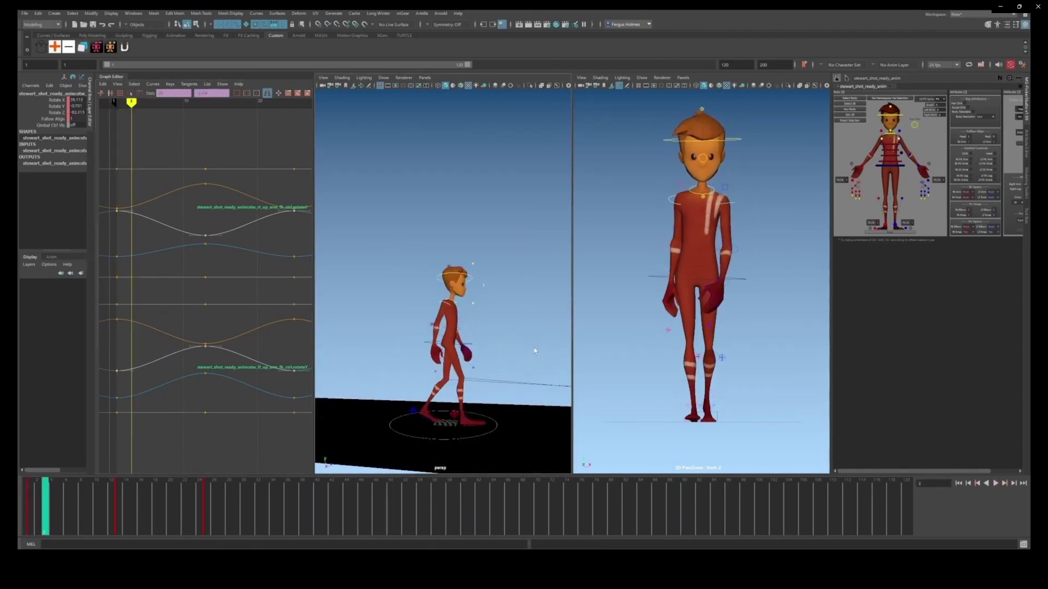
pyautogui.moveTo(45, 486)
pyautogui.mouseDown()
pyautogui.moveTo(66, 480)
pyautogui.moveTo(30, 485)
pyautogui.mouseUp()
pyautogui.keyDown('alt'); pyautogui.moveTo(507, 361); pyautogui.dragTo(496, 342); pyautogui.keyUp('alt')
pyautogui.scroll(4, 480, 360)
pyautogui.click(464, 384)
pyautogui.hotkey('alt', '.')
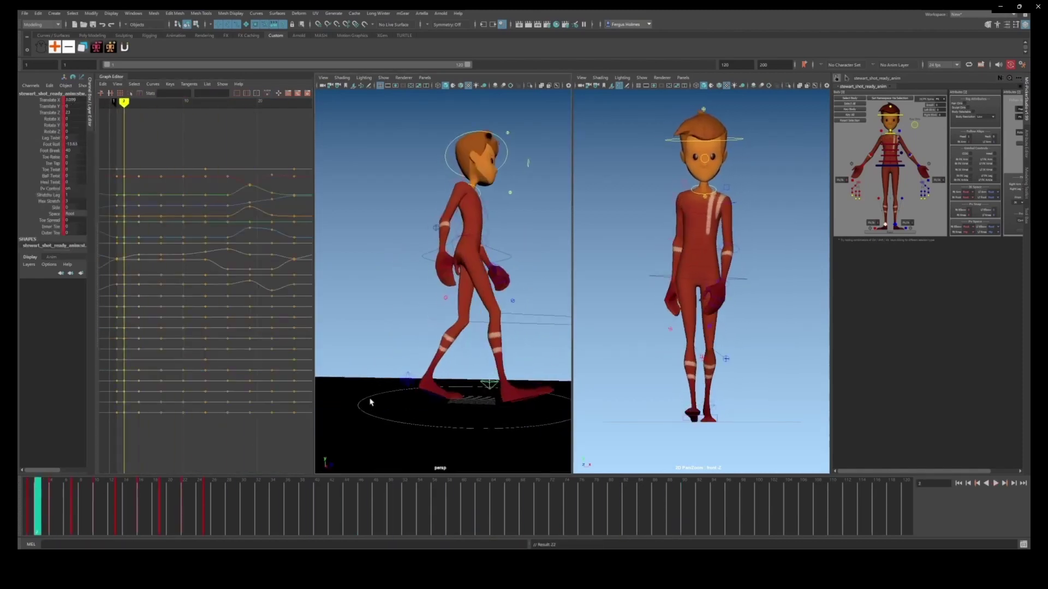
pyautogui.write('0')
pyautogui.press('Return')
pyautogui.scroll(-3, 476, 284)
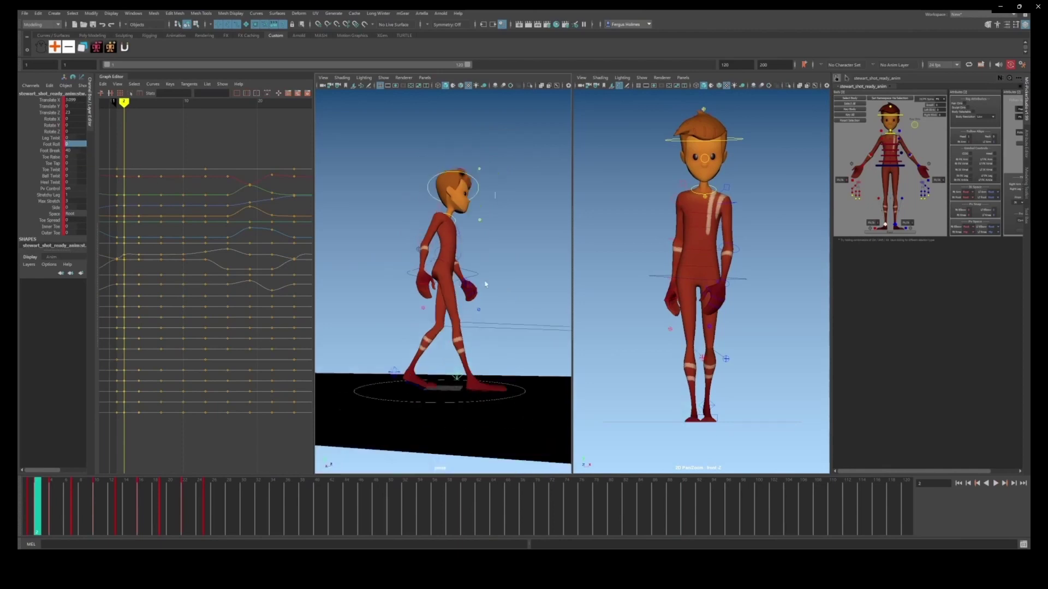
# Step: Raise the COG control's Translate Y keys slightly at the contact frames 1, 13 and 25
pyautogui.keyDown('alt'); pyautogui.moveTo(477, 277); pyautogui.dragTo(486, 290); pyautogui.keyUp('alt')
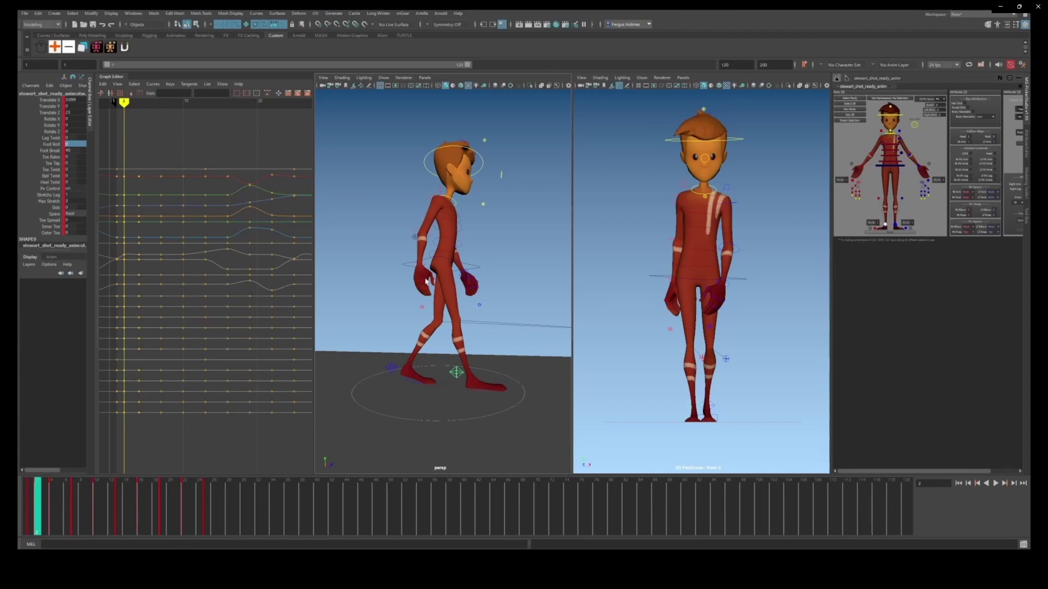
pyautogui.keyDown('alt'); pyautogui.moveTo(426, 282); pyautogui.dragTo(507, 285, button='right'); pyautogui.keyUp('alt')
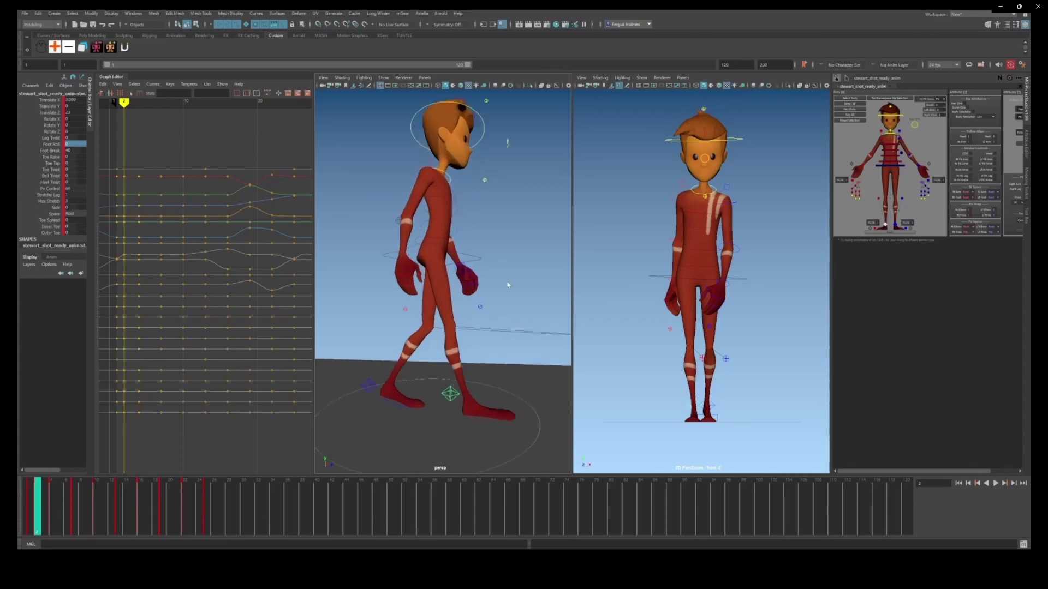
pyautogui.keyDown('alt'); pyautogui.moveTo(508, 285); pyautogui.dragTo(480, 306); pyautogui.keyUp('alt')
pyautogui.keyDown('alt'); pyautogui.moveTo(480, 306); pyautogui.dragTo(505, 267, button='right'); pyautogui.keyUp('alt')
pyautogui.keyDown('alt'); pyautogui.moveTo(505, 267); pyautogui.dragTo(506, 289, button='middle'); pyautogui.keyUp('alt')
pyautogui.click(494, 281)
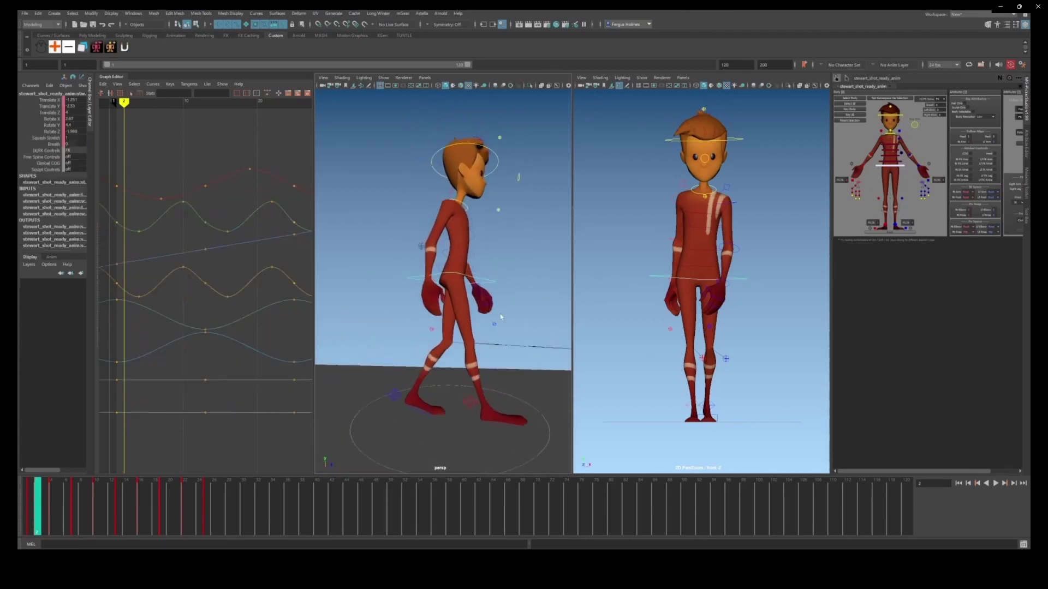
pyautogui.click(49, 106)
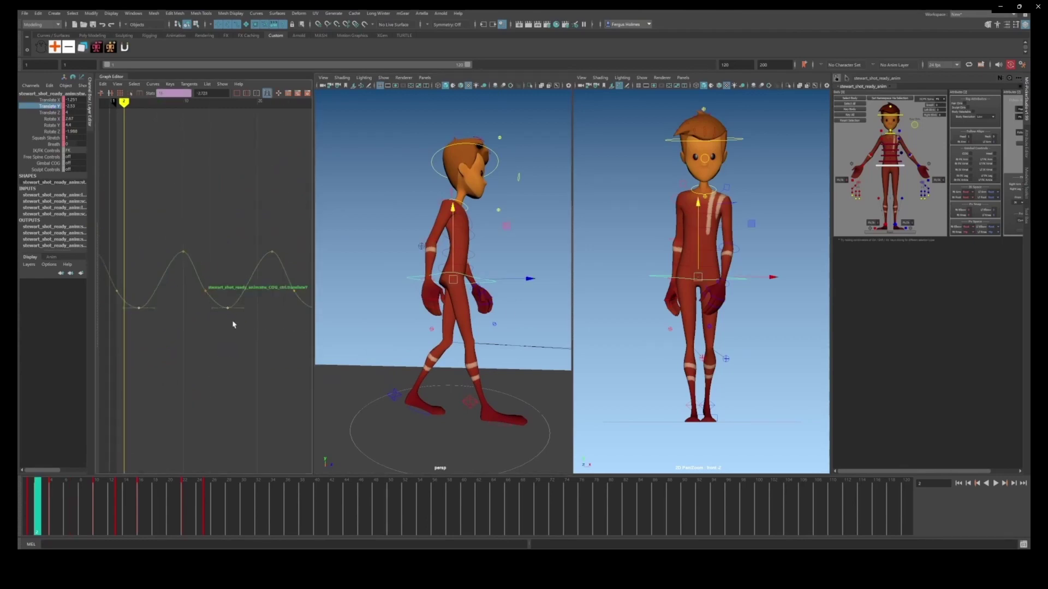
pyautogui.moveTo(37, 494)
pyautogui.mouseDown()
pyautogui.moveTo(81, 494)
pyautogui.moveTo(30, 494)
pyautogui.mouseUp()
pyautogui.moveTo(107, 278); pyautogui.dragTo(296, 293)
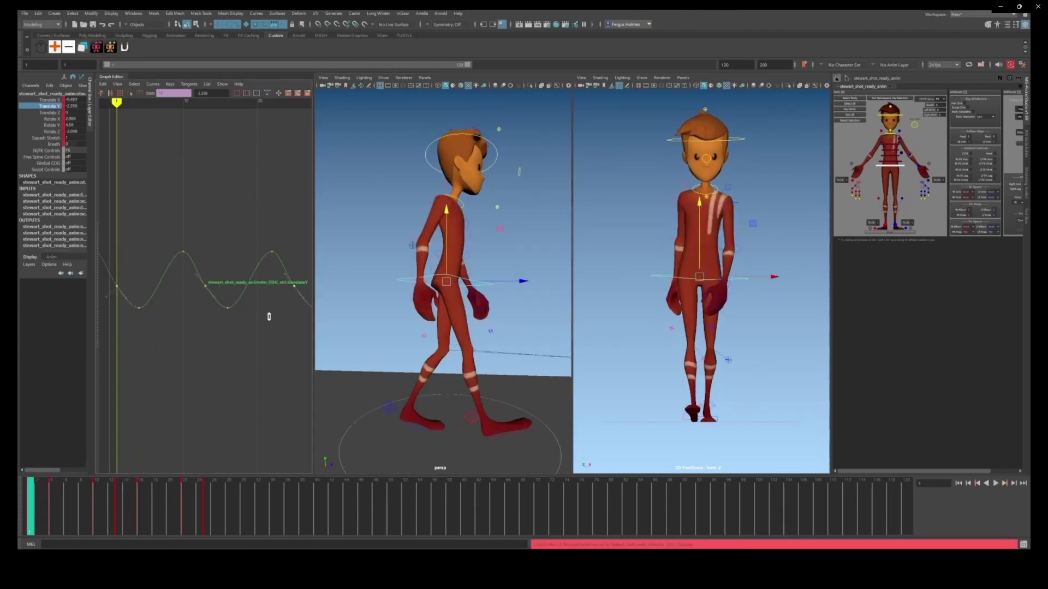
pyautogui.hotkey('alt', 'v')
# Step: Key the right foot's Toe Tap to a negative value at frame 2 and to 0 at frame 3
pyautogui.moveTo(31, 507)
pyautogui.mouseDown()
pyautogui.moveTo(93, 504)
pyautogui.moveTo(19, 505)
pyautogui.moveTo(38, 502)
pyautogui.mouseUp()
pyautogui.click(471, 417)
pyautogui.keyDown('alt'); pyautogui.moveTo(464, 429); pyautogui.dragTo(464, 408); pyautogui.keyUp('alt')
pyautogui.moveTo(474, 407); pyautogui.dragTo(457, 406, button='middle')
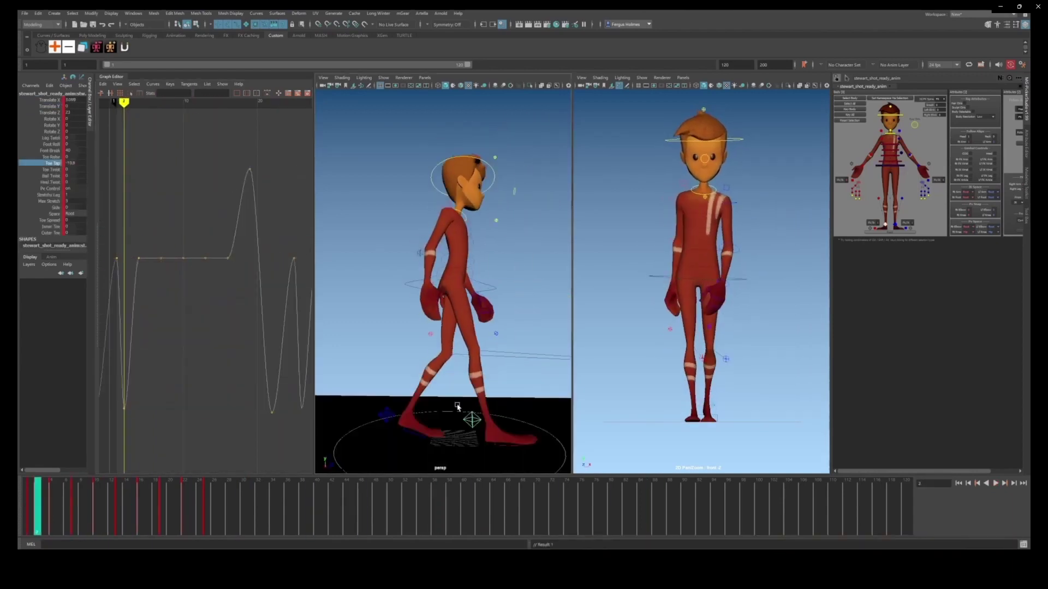
pyautogui.hotkey('alt', '.')
pyautogui.hotkey('alt', '.')
pyautogui.keyDown('alt'); pyautogui.moveTo(416, 410); pyautogui.dragTo(413, 393); pyautogui.keyUp('alt')
pyautogui.keyDown('alt'); pyautogui.moveTo(181, 305); pyautogui.dragTo(190, 290, button='middle'); pyautogui.keyUp('alt')
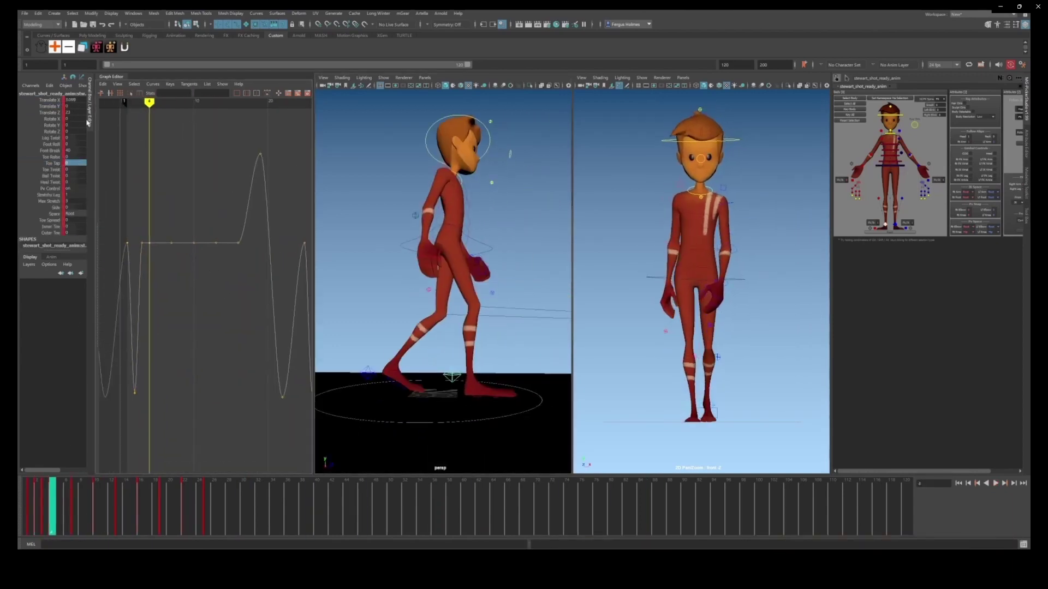
# Step: Key the right foot at frame 17 and reset its Foot Roll and Foot Break values
pyautogui.hotkey('alt', ',')
pyautogui.click(59, 145)
pyautogui.moveTo(35, 490); pyautogui.dragTo(141, 489)
pyautogui.hotkey('alt', '.')
pyautogui.press('s')
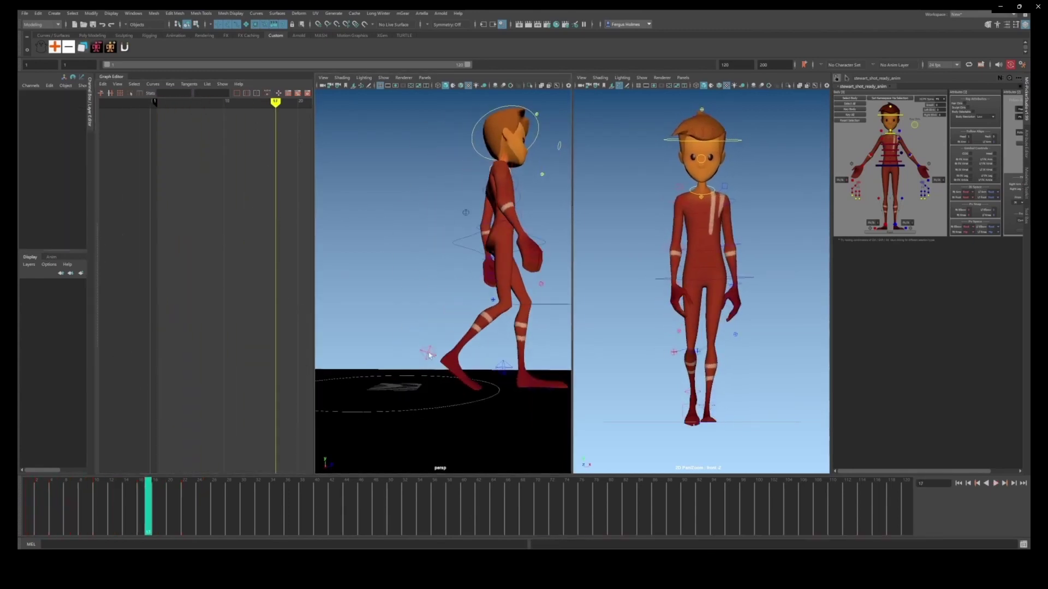
pyautogui.moveTo(77, 144); pyautogui.dragTo(77, 149)
pyautogui.write('0.7')
pyautogui.press('Return')
pyautogui.hotkey('alt', ',')
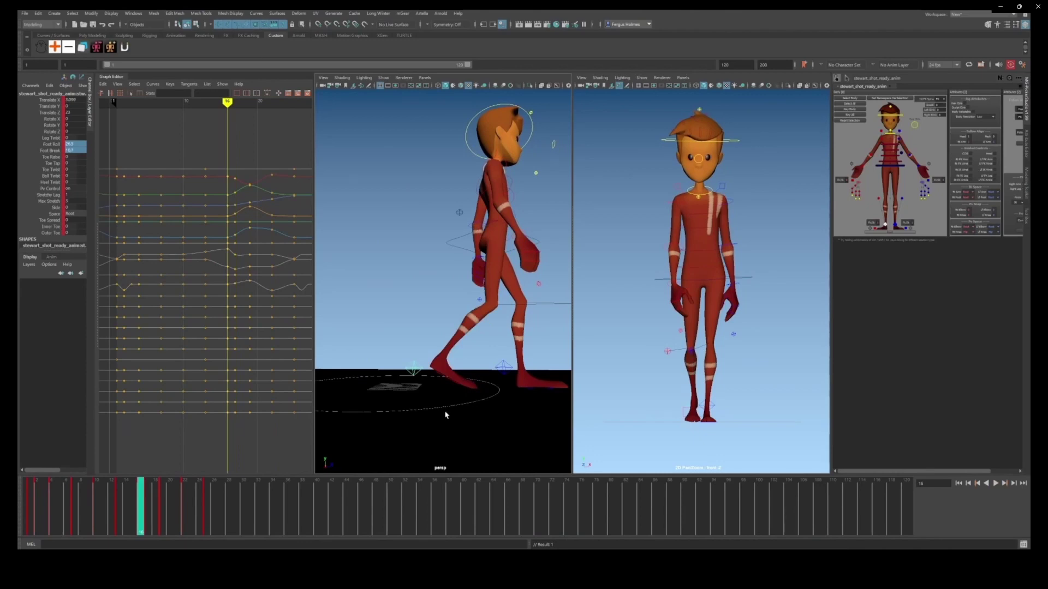
# Step: Open the Pose Ghoster tool, place it beside the viewports, and load the body geometry as the object to ghost
pyautogui.click(446, 413)
pyautogui.keyDown('alt'); pyautogui.moveTo(446, 413); pyautogui.dragTo(455, 419); pyautogui.keyUp('alt')
pyautogui.click(456, 419)
pyautogui.click(41, 47)
pyautogui.moveTo(208, 360); pyautogui.dragTo(967, 256)
pyautogui.click(501, 202)
pyautogui.click(369, 159)
pyautogui.click(240, 176)
pyautogui.click(360, 158)
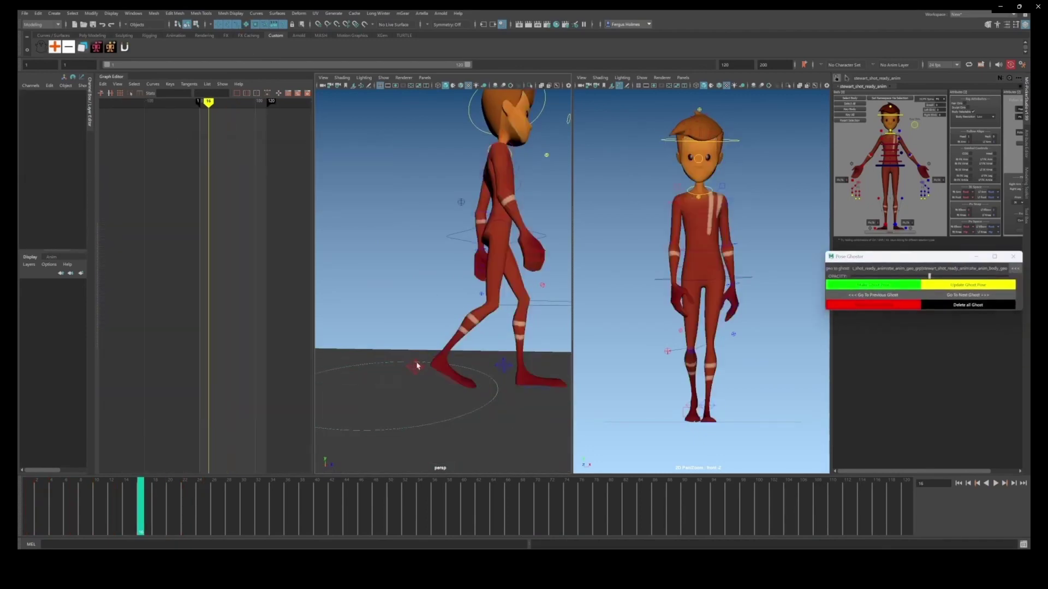
# Step: Create body ghosts of the key poses around frame 17 and return to frame 17 with the right foot selected
pyautogui.click(417, 366)
pyautogui.press('.')
pyautogui.press('.')
pyautogui.click(873, 285)
pyautogui.press(',')
# Step: Lift the right foot and move it forward at frame 17, pitch it, shift it sideways, and bend the toes with Toe Tap
pyautogui.press('w')
pyautogui.moveTo(392, 354); pyautogui.dragTo(416, 318)
pyautogui.press('e')
pyautogui.moveTo(483, 281); pyautogui.dragTo(491, 304)
pyautogui.press('w')
pyautogui.moveTo(419, 316); pyautogui.dragTo(436, 302)
pyautogui.keyDown('alt'); pyautogui.moveTo(360, 321); pyautogui.dragTo(463, 329); pyautogui.keyUp('alt')
pyautogui.moveTo(382, 317); pyautogui.dragTo(372, 317)
pyautogui.keyDown('alt'); pyautogui.moveTo(537, 327); pyautogui.dragTo(435, 331); pyautogui.keyUp('alt')
pyautogui.click(53, 163)
pyautogui.keyDown('alt'); pyautogui.moveTo(384, 298); pyautogui.dragTo(405, 287, button='middle'); pyautogui.keyUp('alt')
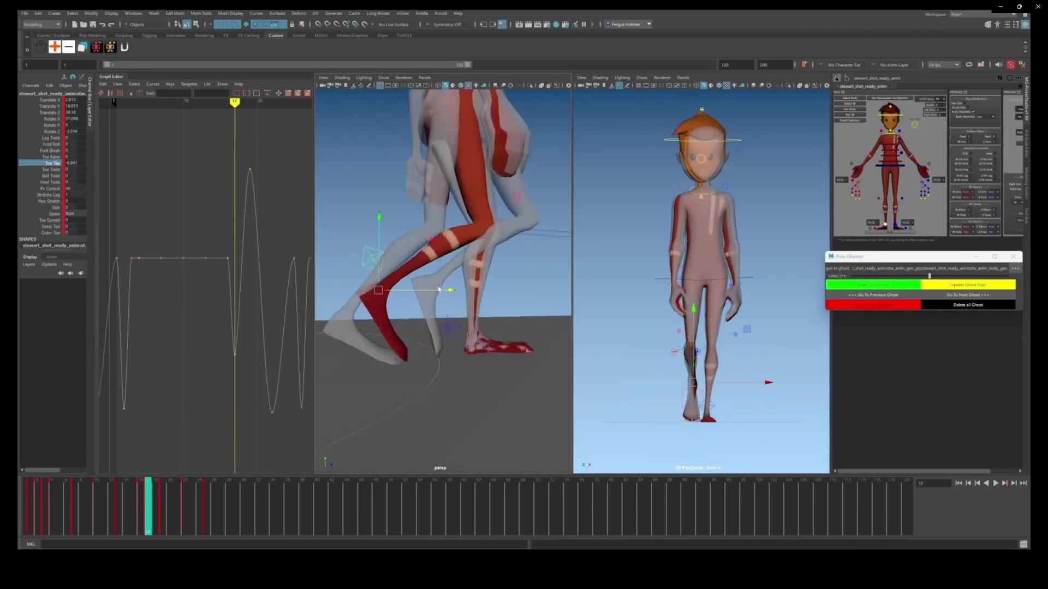
# Step: Refine the right foot's position and Toe Tap bend at frame 17, comparing it with the neighbouring poses
pyautogui.hotkey('alt', ',')
pyautogui.hotkey('alt', '.')
pyautogui.hotkey('alt', '.')
pyautogui.hotkey('alt', '.')
pyautogui.hotkey('alt', ',')
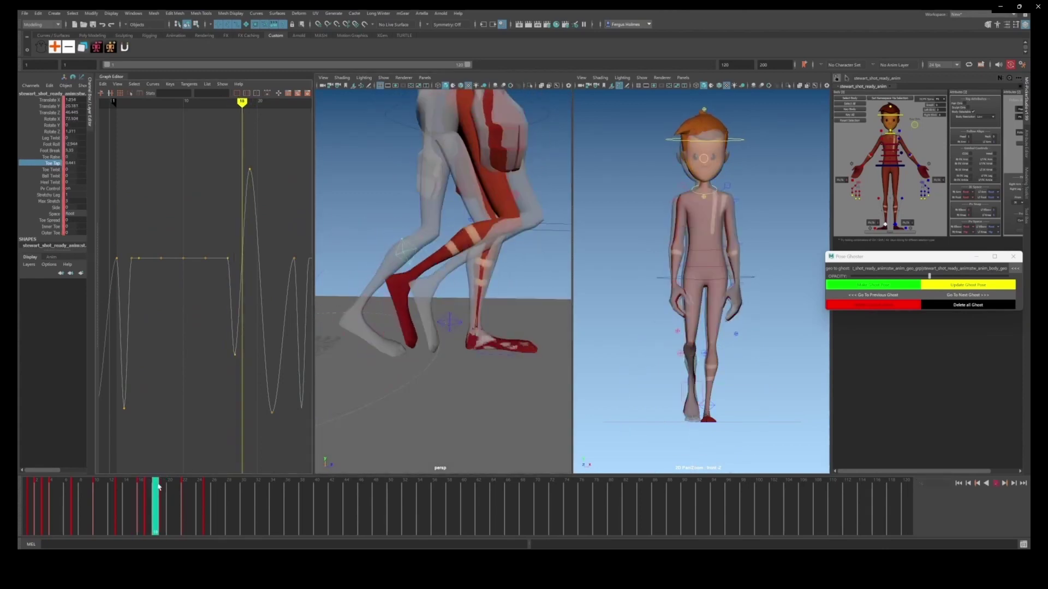
pyautogui.hotkey('alt', ',')
pyautogui.press('w')
pyautogui.keyDown('alt'); pyautogui.moveTo(380, 295); pyautogui.dragTo(433, 299); pyautogui.keyUp('alt')
pyautogui.moveTo(434, 299); pyautogui.dragTo(397, 299, button='middle')
pyautogui.keyDown('alt'); pyautogui.moveTo(396, 299); pyautogui.dragTo(394, 284); pyautogui.keyUp('alt')
pyautogui.moveTo(378, 278); pyautogui.dragTo(378, 282)
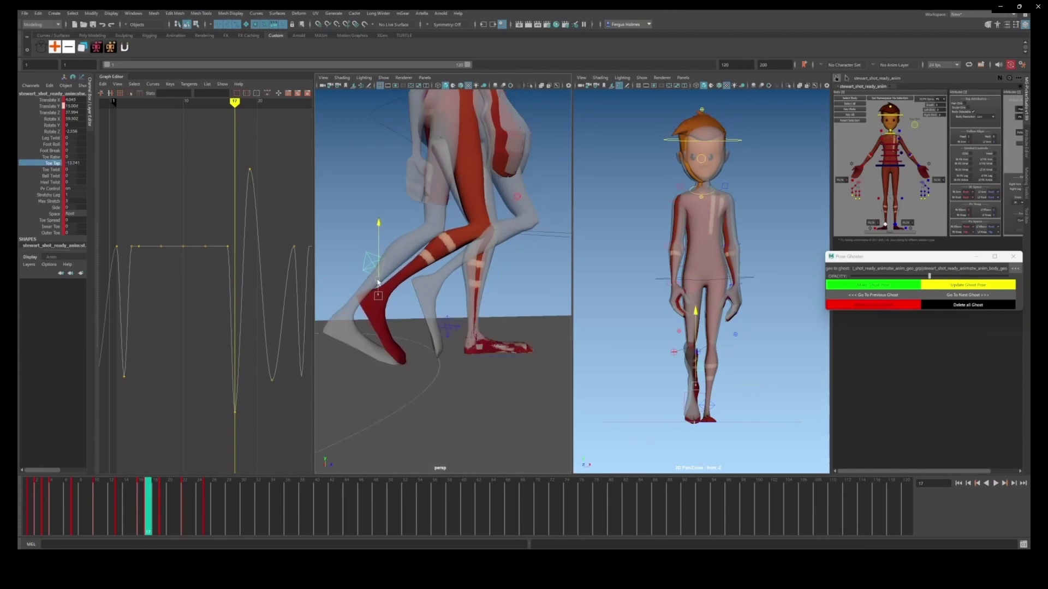
pyautogui.press('e')
pyautogui.moveTo(404, 333)
pyautogui.keyDown('alt'); pyautogui.mouseDown()
pyautogui.moveTo(486, 350)
pyautogui.moveTo(417, 343)
pyautogui.mouseUp(); pyautogui.keyUp('alt')
# Step: Play and scrub through the walk to review the right foot, and delete all body ghosts
pyautogui.click(107, 505)
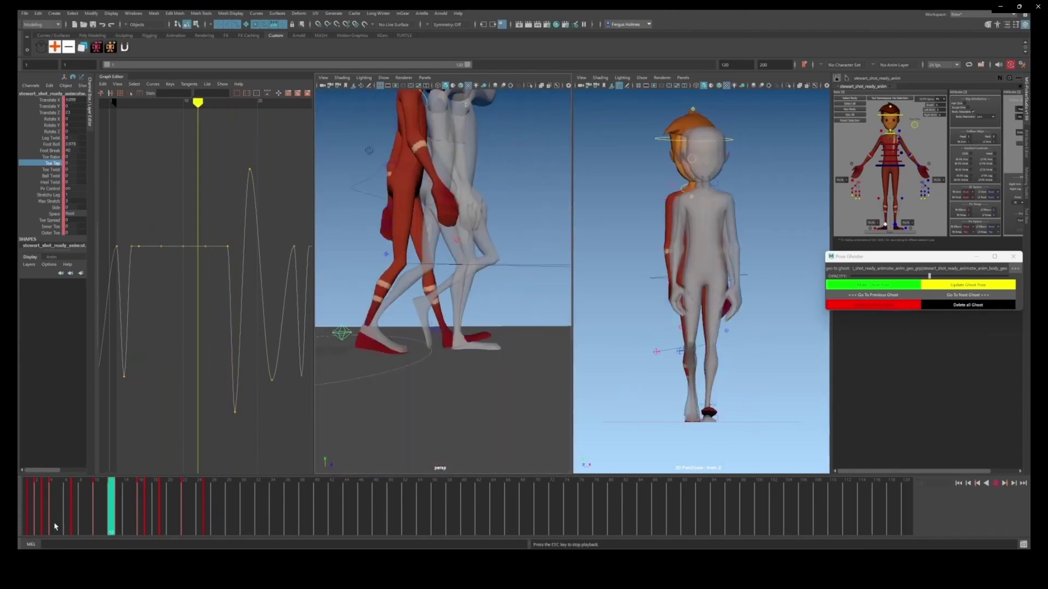
pyautogui.hotkey('alt', 'v')
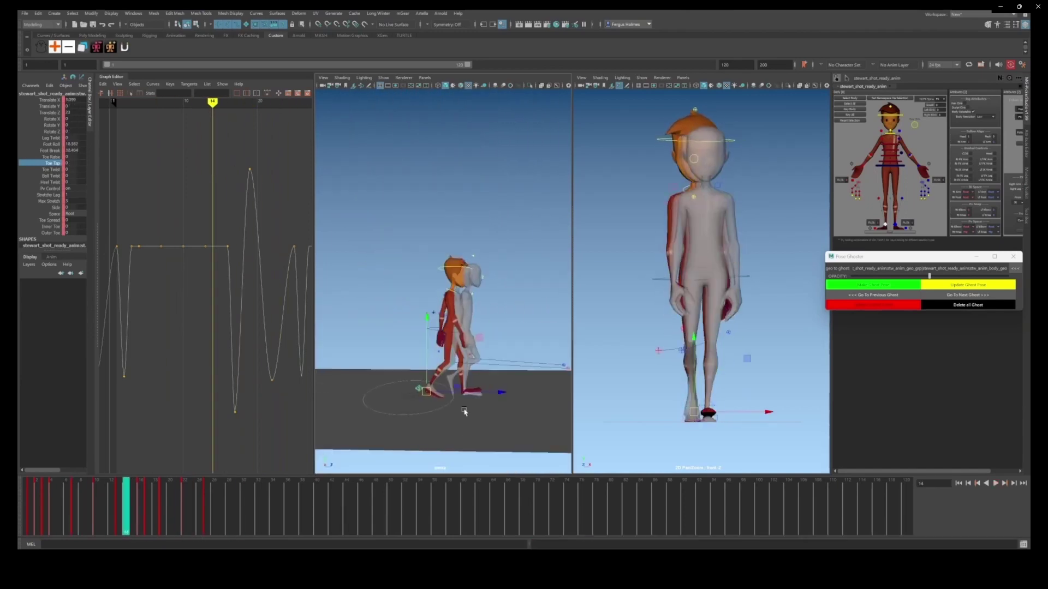
pyautogui.moveTo(195, 508); pyautogui.dragTo(207, 508)
pyautogui.keyDown('alt'); pyautogui.moveTo(475, 382); pyautogui.dragTo(501, 365); pyautogui.keyUp('alt')
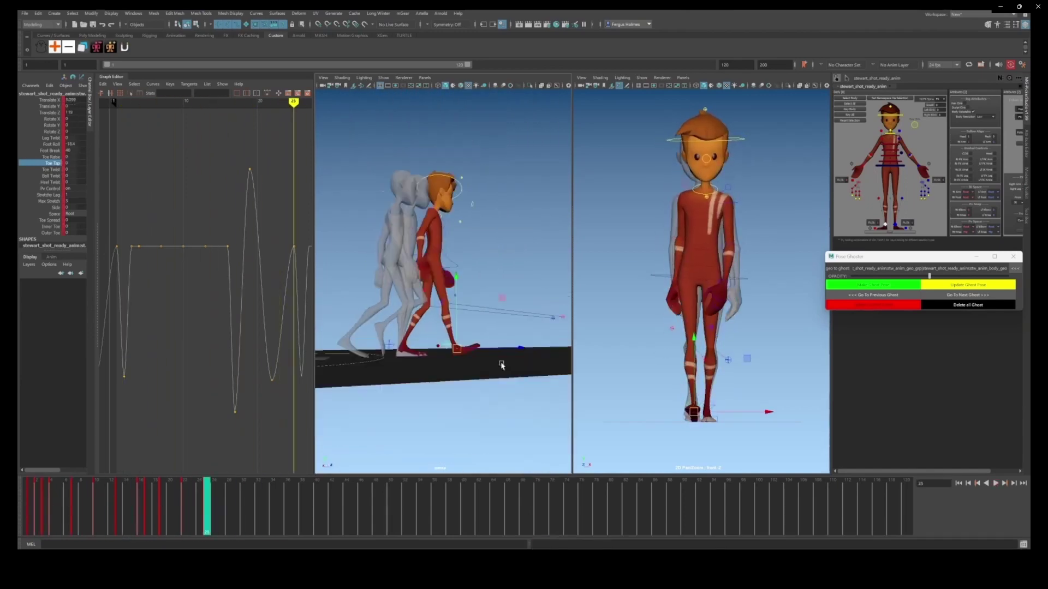
pyautogui.keyDown('alt'); pyautogui.moveTo(500, 364); pyautogui.dragTo(546, 371, button='right'); pyautogui.keyUp('alt')
pyautogui.click(873, 305)
pyautogui.keyDown('alt'); pyautogui.moveTo(507, 349); pyautogui.dragTo(456, 363, button='middle'); pyautogui.keyUp('alt')
# Step: Ghost the body at frame 25 and review the walk against it from frame 1
pyautogui.click(873, 285)
pyautogui.click(200, 492)
pyautogui.moveTo(439, 366); pyautogui.dragTo(441, 364)
pyautogui.keyDown('alt'); pyautogui.moveTo(491, 327); pyautogui.dragTo(414, 327, button='right'); pyautogui.keyUp('alt')
pyautogui.moveTo(200, 491)
pyautogui.mouseDown()
pyautogui.moveTo(217, 481)
pyautogui.moveTo(199, 486)
pyautogui.mouseUp()
pyautogui.hotkey('alt', 'v')
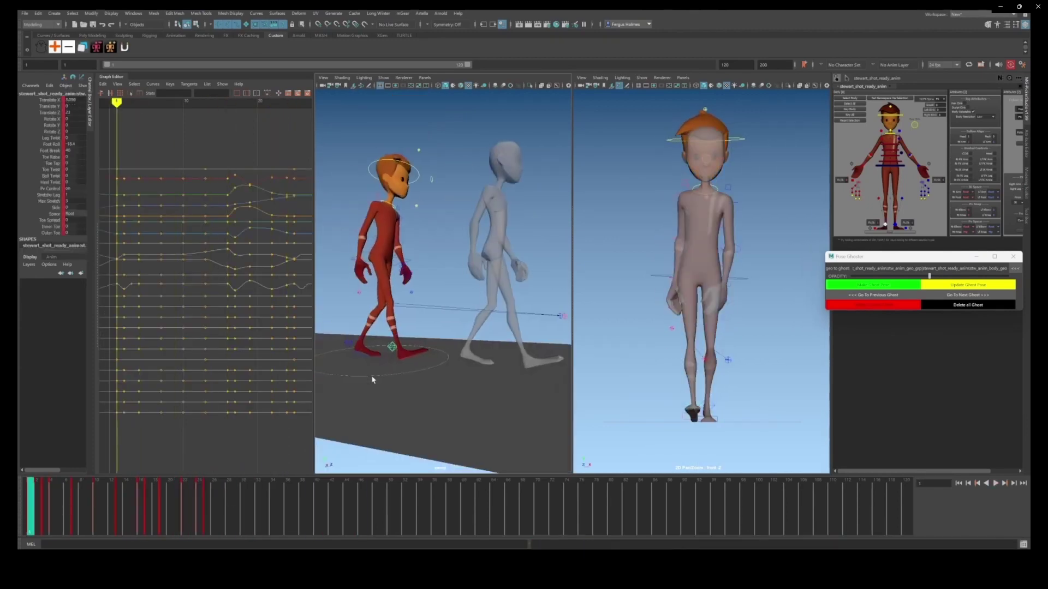
pyautogui.hotkey('alt', 'v')
pyautogui.hotkey('alt', 'shift', 'v')
pyautogui.keyDown('alt'); pyautogui.moveTo(422, 318); pyautogui.dragTo(464, 317); pyautogui.keyUp('alt')
pyautogui.hotkey('alt', 'v')
pyautogui.hotkey('alt', 'v')
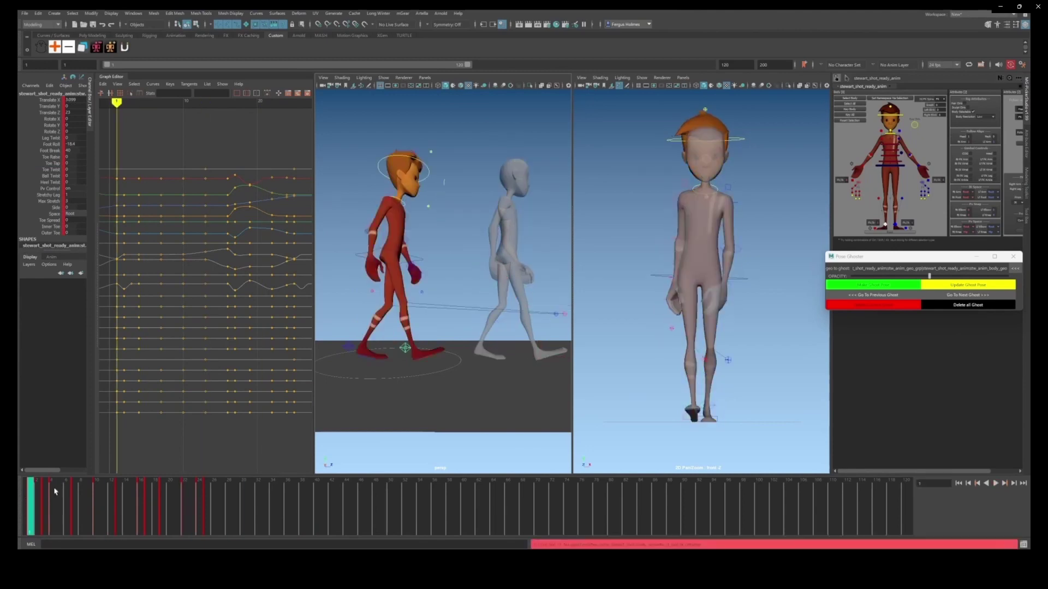
# Step: Select the left foot control, step through its early keys, and create a body ghost of the pose at frame 4
pyautogui.click(349, 348)
pyautogui.keyDown('alt'); pyautogui.moveTo(382, 328); pyautogui.dragTo(437, 327, button='right'); pyautogui.keyUp('alt')
pyautogui.click(435, 344)
pyautogui.click(365, 347)
pyautogui.hotkey('alt', '.')
pyautogui.hotkey('alt', '.')
pyautogui.hotkey('alt', '.')
pyautogui.hotkey('alt', ',')
pyautogui.hotkey('alt', '.')
pyautogui.hotkey('alt', '.')
pyautogui.hotkey('alt', ',')
pyautogui.click(884, 287)
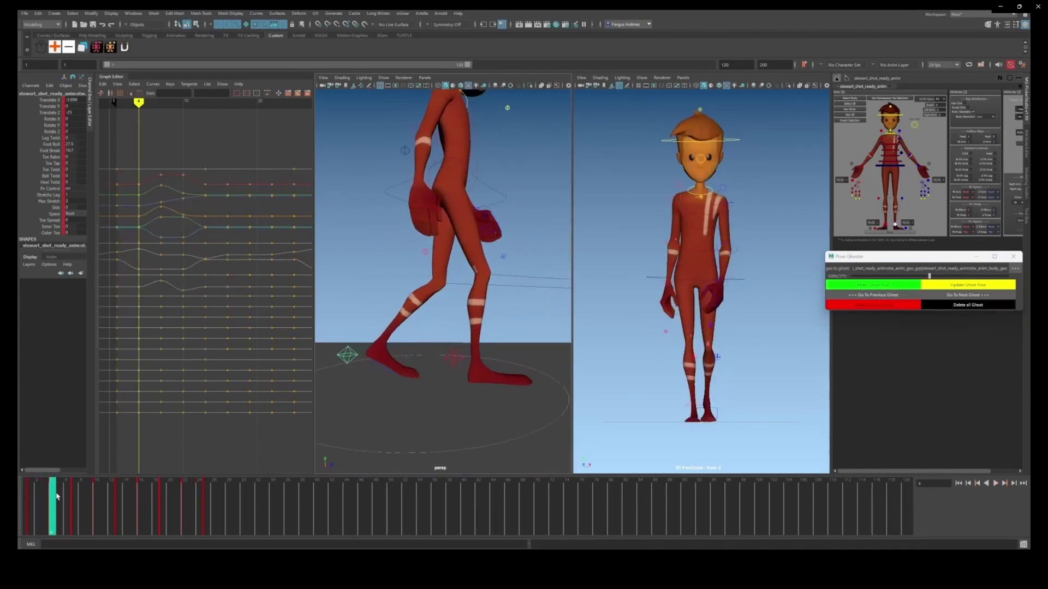
# Step: Key the left foot at frame 5, set its Foot Roll and Foot Break to 0, and ghost the frame 7 pose
pyautogui.click(58, 496)
pyautogui.press('s')
pyautogui.moveTo(74, 145); pyautogui.dragTo(75, 151)
pyautogui.write('0')
pyautogui.press('Return')
pyautogui.click(72, 487)
pyautogui.click(873, 285)
# Step: Pitch the left foot at frame 5, lift it off the ground, and shift it between the ghosted poses
pyautogui.press('e')
pyautogui.moveTo(431, 332); pyautogui.dragTo(441, 363)
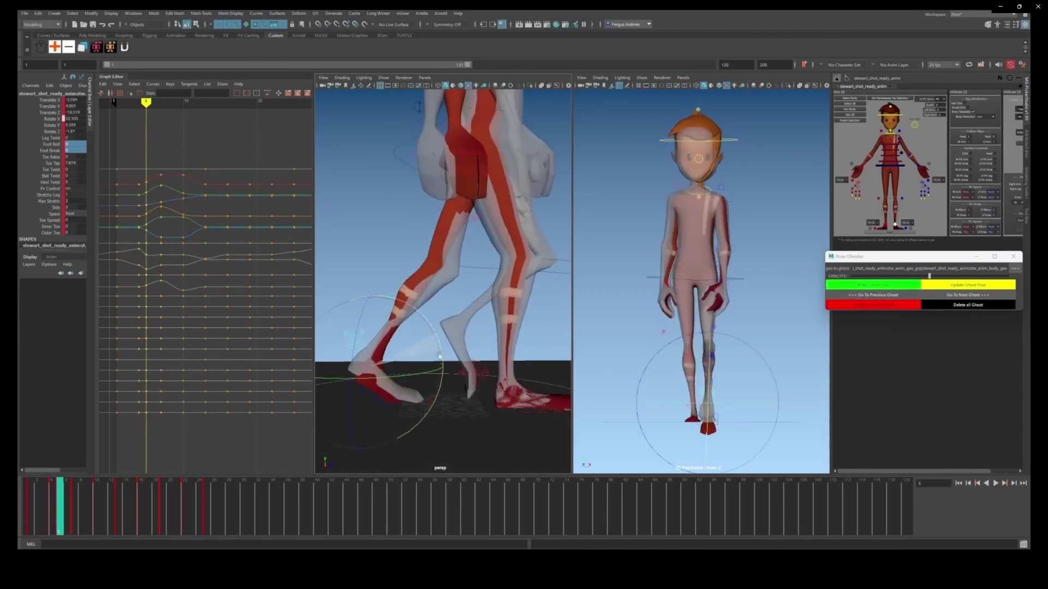
pyautogui.press('w')
pyautogui.moveTo(374, 367); pyautogui.dragTo(453, 343)
pyautogui.keyDown('alt'); pyautogui.moveTo(415, 355); pyautogui.dragTo(453, 356, button='right'); pyautogui.keyUp('alt')
pyautogui.keyDown('alt'); pyautogui.moveTo(454, 356); pyautogui.dragTo(437, 333); pyautogui.keyUp('alt')
pyautogui.moveTo(464, 315); pyautogui.dragTo(376, 317)
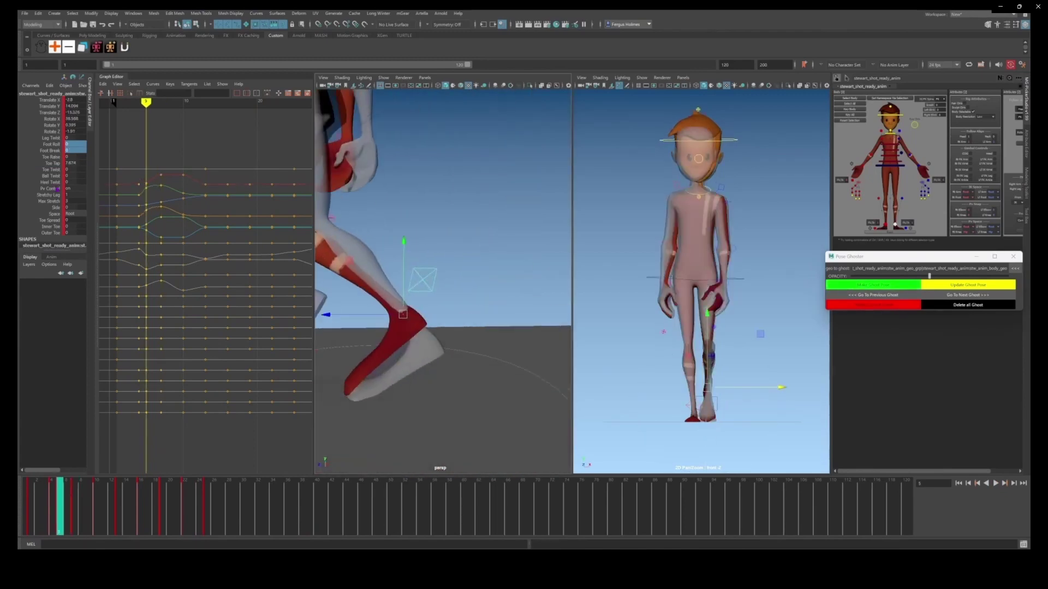
# Step: Bend the left toes with Toe Tap at frame 5 and adjust the foot's position to suit
pyautogui.click(53, 163)
pyautogui.keyDown('alt'); pyautogui.moveTo(415, 327); pyautogui.dragTo(458, 328, button='middle'); pyautogui.keyUp('alt')
pyautogui.moveTo(456, 327); pyautogui.dragTo(466, 328, button='middle')
pyautogui.moveTo(494, 251); pyautogui.dragTo(485, 245)
pyautogui.press('w')
pyautogui.moveTo(451, 303); pyautogui.dragTo(473, 289)
pyautogui.keyDown('alt'); pyautogui.moveTo(524, 311); pyautogui.dragTo(437, 341); pyautogui.keyUp('alt')
# Step: Fine-tune the left foot's placement and pitch at frame 5 by comparing it with the adjacent frames
pyautogui.moveTo(64, 493); pyautogui.dragTo(53, 492)
pyautogui.press('.')
pyautogui.press('e')
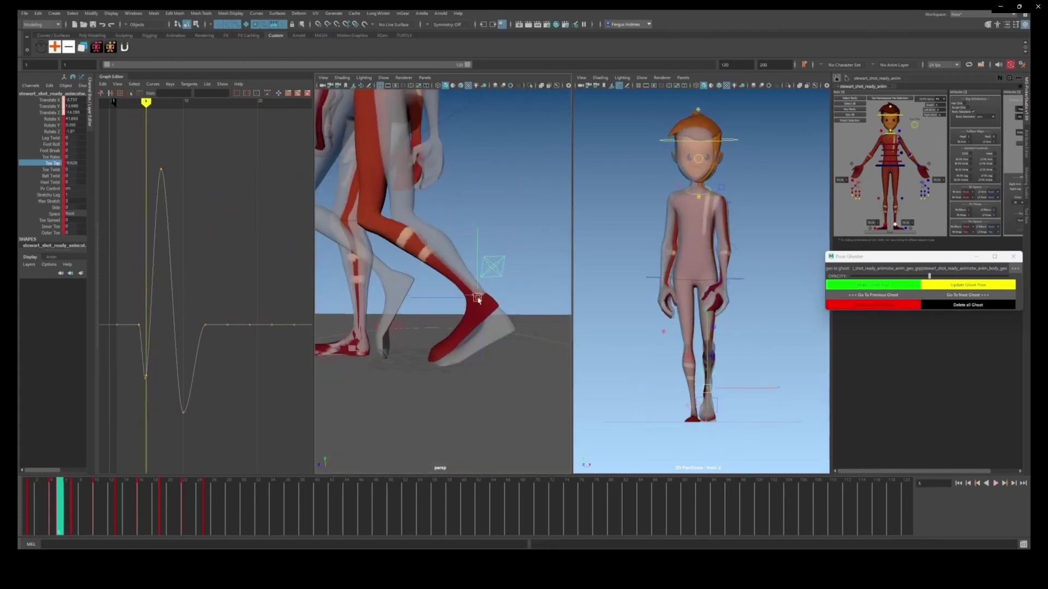
pyautogui.moveTo(478, 300); pyautogui.dragTo(487, 306)
pyautogui.keyDown('alt'); pyautogui.moveTo(480, 309); pyautogui.dragTo(521, 322); pyautogui.keyUp('alt')
pyautogui.keyDown('alt'); pyautogui.moveTo(521, 323); pyautogui.dragTo(463, 331); pyautogui.keyUp('alt')
pyautogui.moveTo(54, 489); pyautogui.dragTo(61, 491)
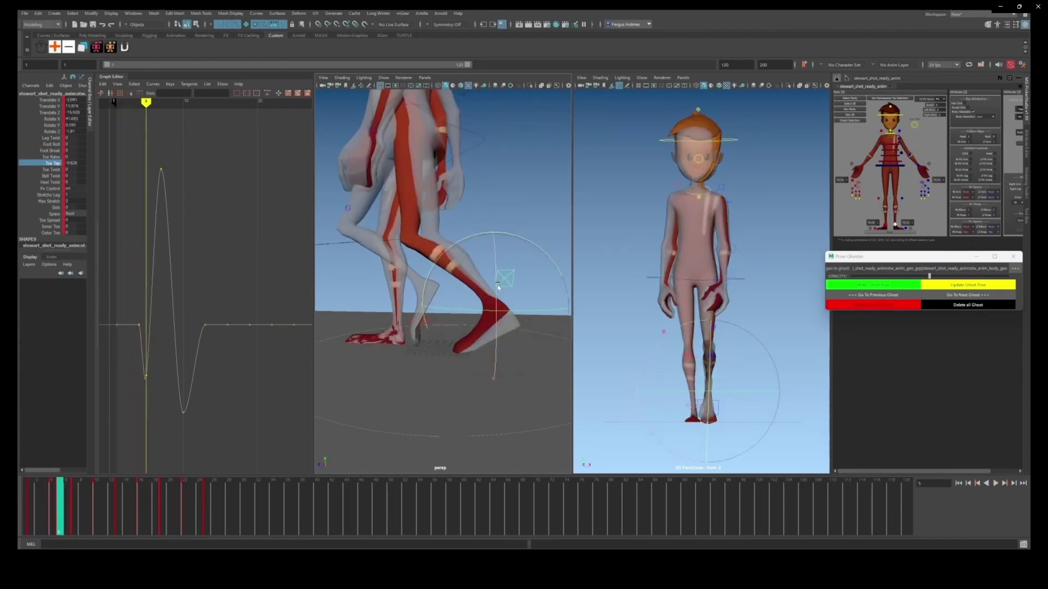
# Step: Adjust the left foot's Toe Tap at frame 7 and create a body ghost of that pose
pyautogui.click(75, 518)
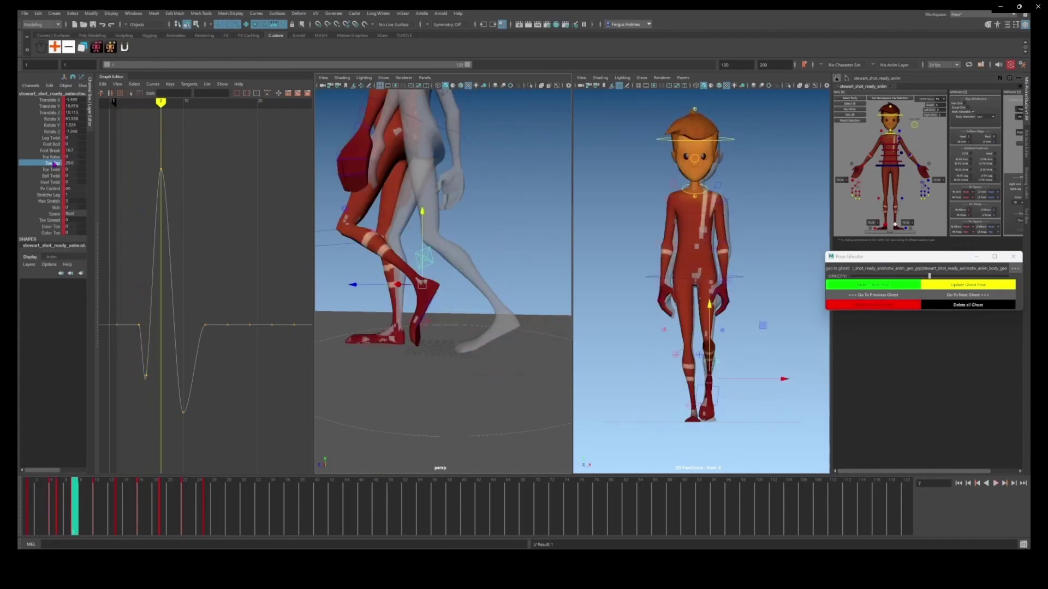
pyautogui.moveTo(442, 313); pyautogui.dragTo(426, 313, button='middle')
pyautogui.keyDown('alt'); pyautogui.moveTo(420, 309); pyautogui.dragTo(485, 301, button='middle'); pyautogui.keyUp('alt')
pyautogui.scroll(-2, 480, 300)
pyautogui.click(872, 285)
# Step: Ghost the frame 13 contact pose, then rotate and reposition the left foot at frame 12 to lead into it
pyautogui.moveTo(77, 490); pyautogui.dragTo(91, 488)
pyautogui.click(111, 489)
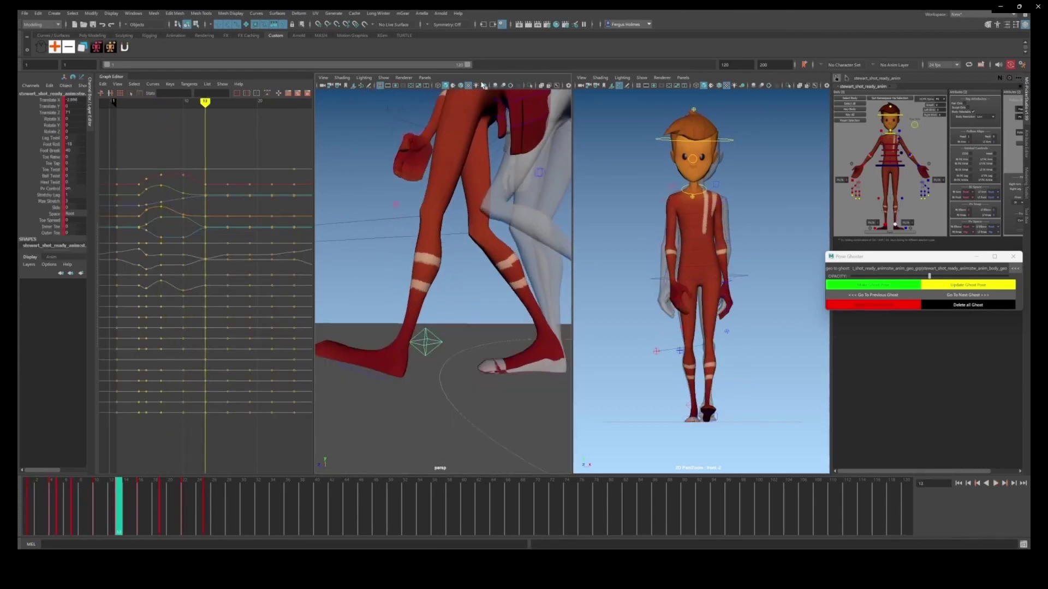
pyautogui.click(117, 496)
pyautogui.click(873, 284)
pyautogui.moveTo(129, 498); pyautogui.dragTo(112, 498)
pyautogui.moveTo(386, 356); pyautogui.dragTo(400, 355)
pyautogui.scroll(-2, 456, 338)
pyautogui.press('e')
pyautogui.moveTo(455, 338); pyautogui.dragTo(473, 315)
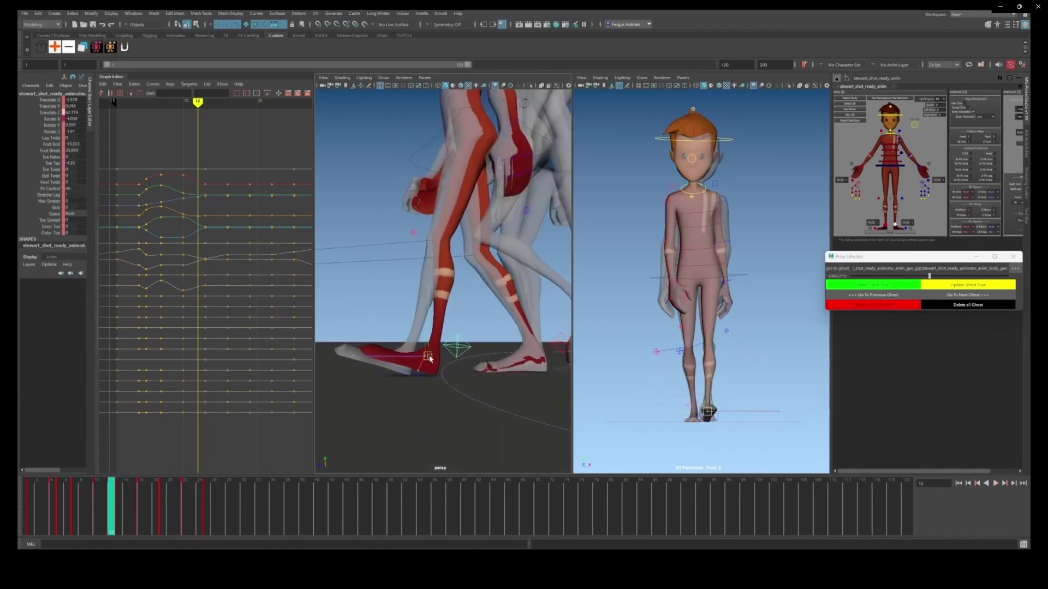
# Step: Adjust the left foot's Toe Tap at frame 14 and set it to 0 at frame 15
pyautogui.hotkey('alt', '.')
pyautogui.hotkey('alt', '.')
pyautogui.click(133, 493)
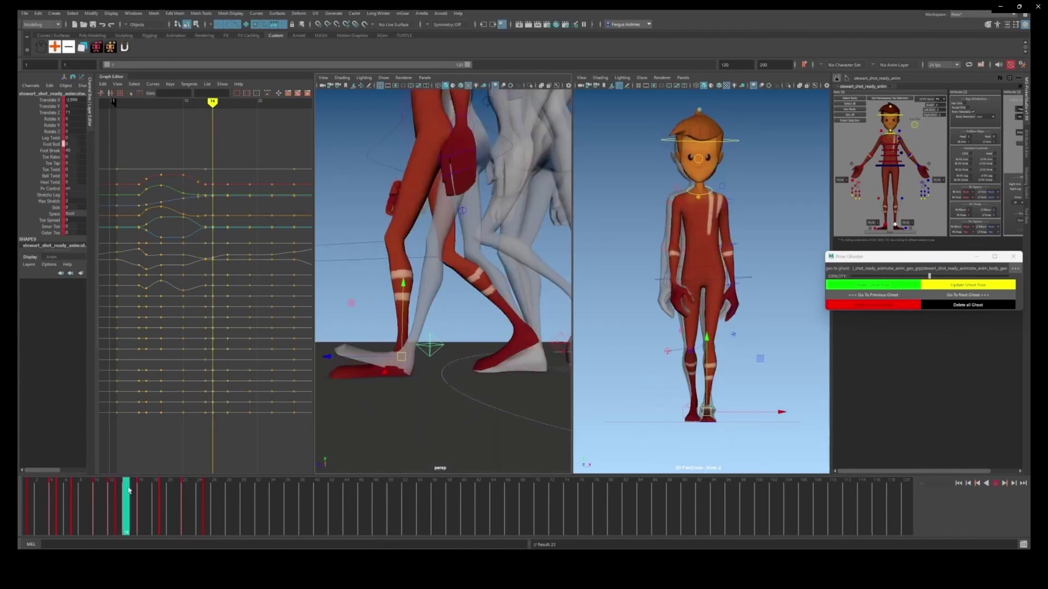
pyautogui.press(',')
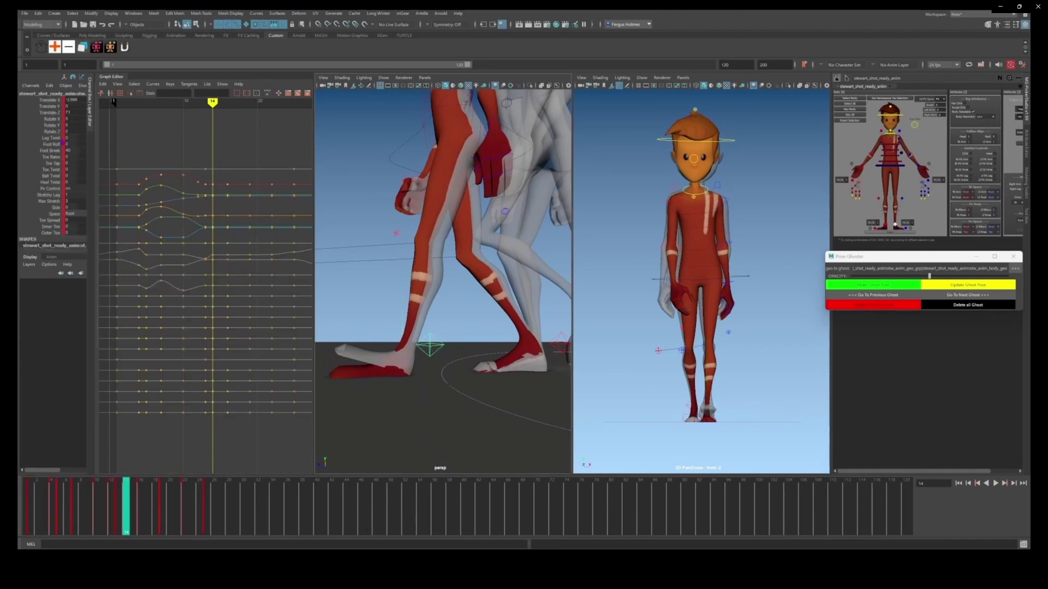
pyautogui.click(53, 162)
pyautogui.click(132, 488)
pyautogui.click(76, 162)
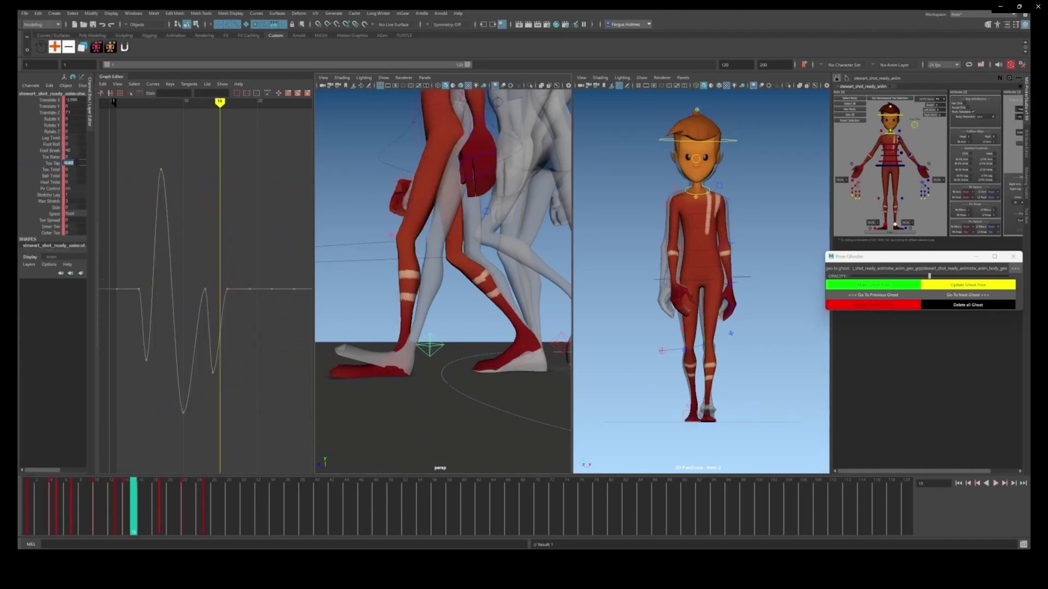
pyautogui.write('0')
pyautogui.press('Return')
# Step: Delete all body ghosts, maximize the perspective view, and play back the walk
pyautogui.scroll(-8, 436, 273)
pyautogui.keyDown('alt'); pyautogui.moveTo(428, 267); pyautogui.dragTo(447, 276); pyautogui.keyUp('alt')
pyautogui.moveTo(137, 496); pyautogui.dragTo(75, 497)
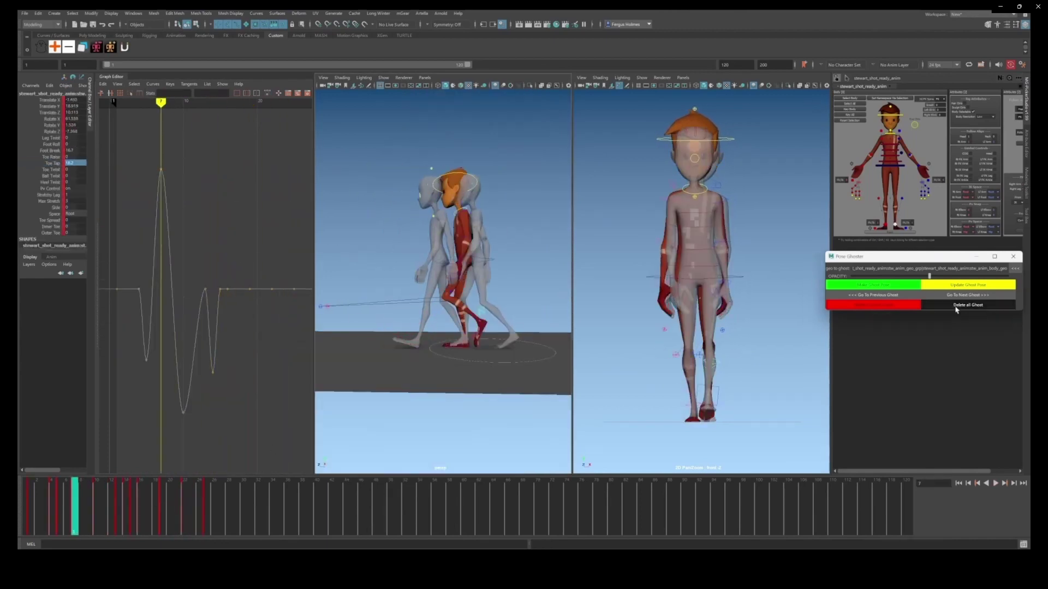
pyautogui.click(956, 307)
pyautogui.scroll(-4, 365, 328)
pyautogui.press(',')
pyautogui.press(',')
pyautogui.keyDown('alt'); pyautogui.moveTo(365, 328); pyautogui.dragTo(480, 309); pyautogui.keyUp('alt')
pyautogui.press('space')
pyautogui.hotkey('alt', 'v')
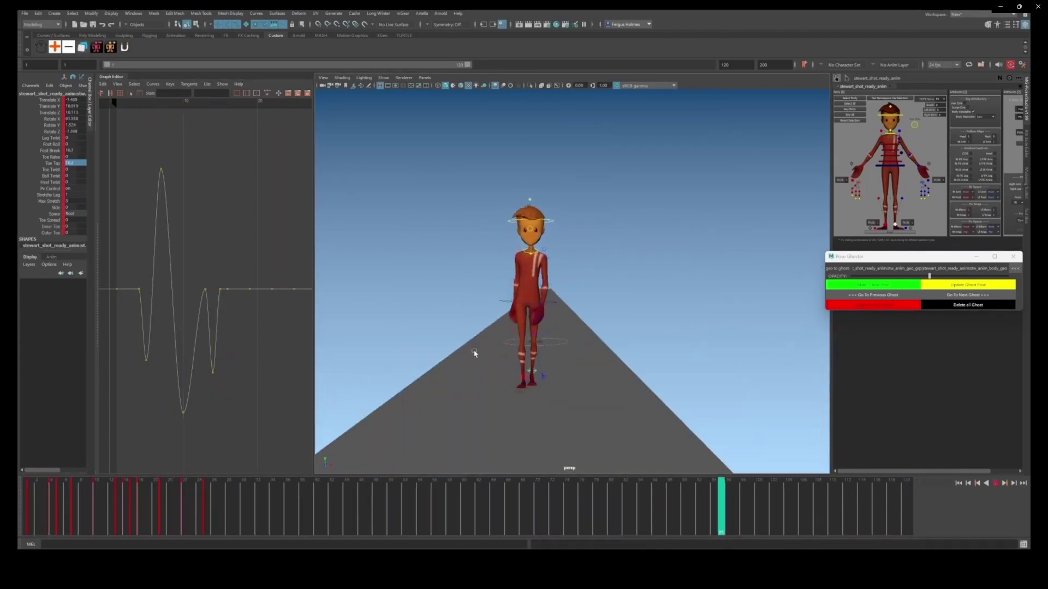
pyautogui.hotkey('alt', 'v')
# Step: Deselect the controls and save the scene as a file in the YoutubeStuff Walk folder
pyautogui.keyDown('alt'); pyautogui.moveTo(473, 352); pyautogui.dragTo(606, 327); pyautogui.keyUp('alt')
pyautogui.scroll(5, 605, 328)
pyautogui.keyDown('alt'); pyautogui.moveTo(606, 327); pyautogui.dragTo(574, 282, button='middle'); pyautogui.keyUp('alt')
pyautogui.click(575, 281)
pyautogui.click(25, 14)
pyautogui.click(51, 53)
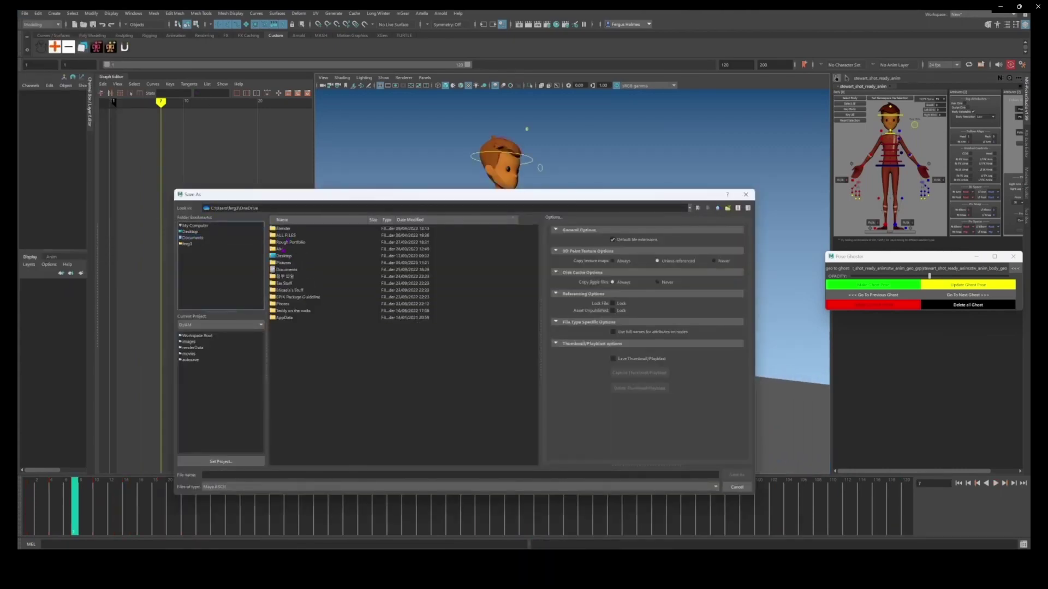
pyautogui.click(446, 358)
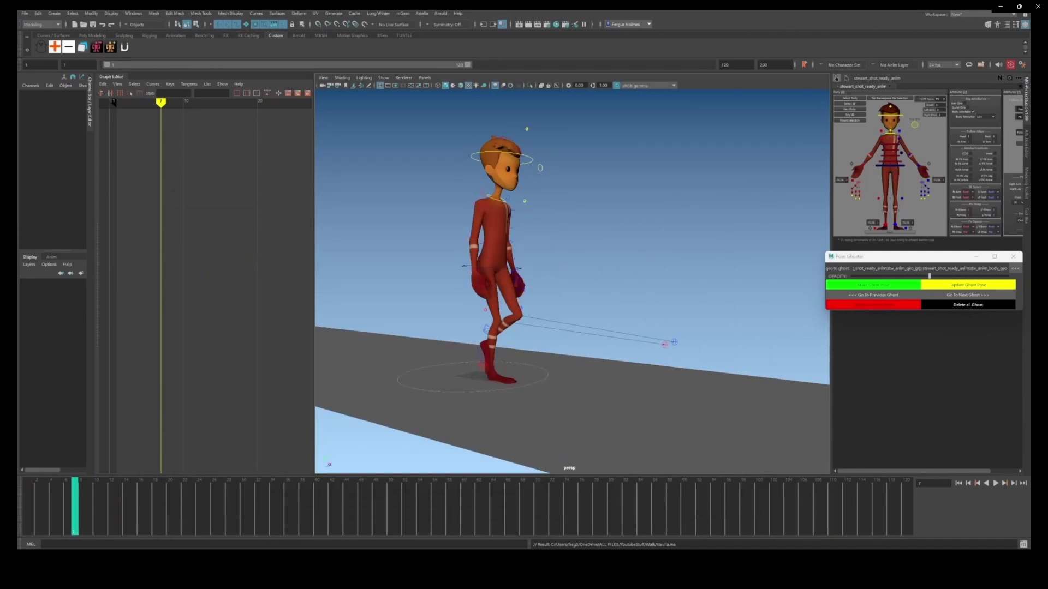
# Step: Launch the animBot toolbar, postpone its available update, and frame the legs from the side
pyautogui.keyDown('alt'); pyautogui.moveTo(572, 287); pyautogui.dragTo(555, 298); pyautogui.keyUp('alt')
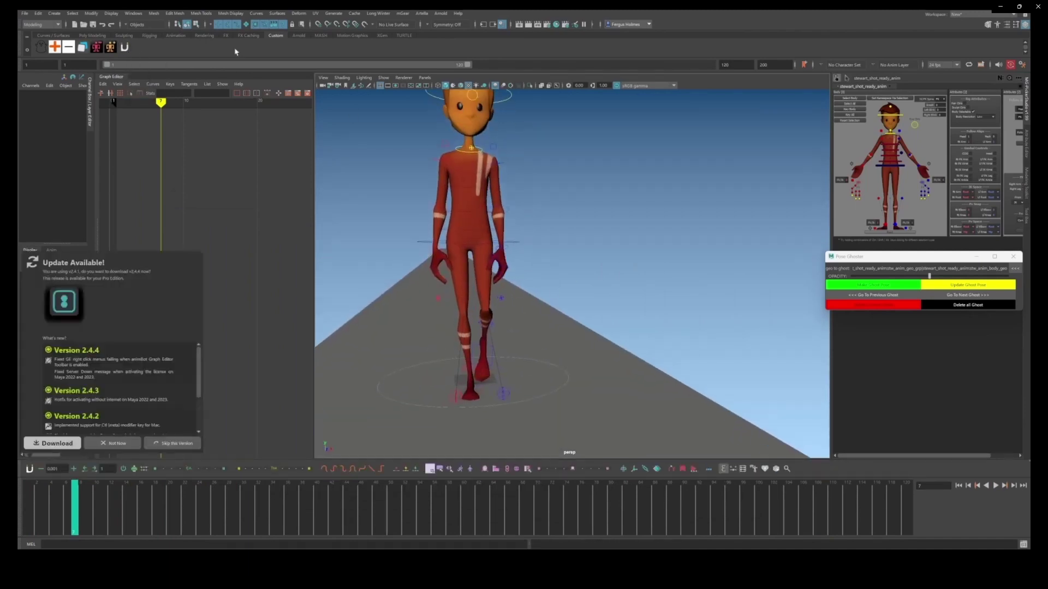
pyautogui.click(112, 443)
pyautogui.click(837, 443)
pyautogui.keyDown('alt'); pyautogui.moveTo(442, 332); pyautogui.dragTo(549, 298); pyautogui.keyUp('alt')
pyautogui.keyDown('alt'); pyautogui.moveTo(549, 298); pyautogui.dragTo(516, 304, button='middle'); pyautogui.keyUp('alt')
# Step: Create a motion trail from the left heel of the body mesh
pyautogui.click(379, 85)
pyautogui.keyDown('alt'); pyautogui.moveTo(486, 273); pyautogui.dragTo(557, 282, button='right'); pyautogui.keyUp('alt')
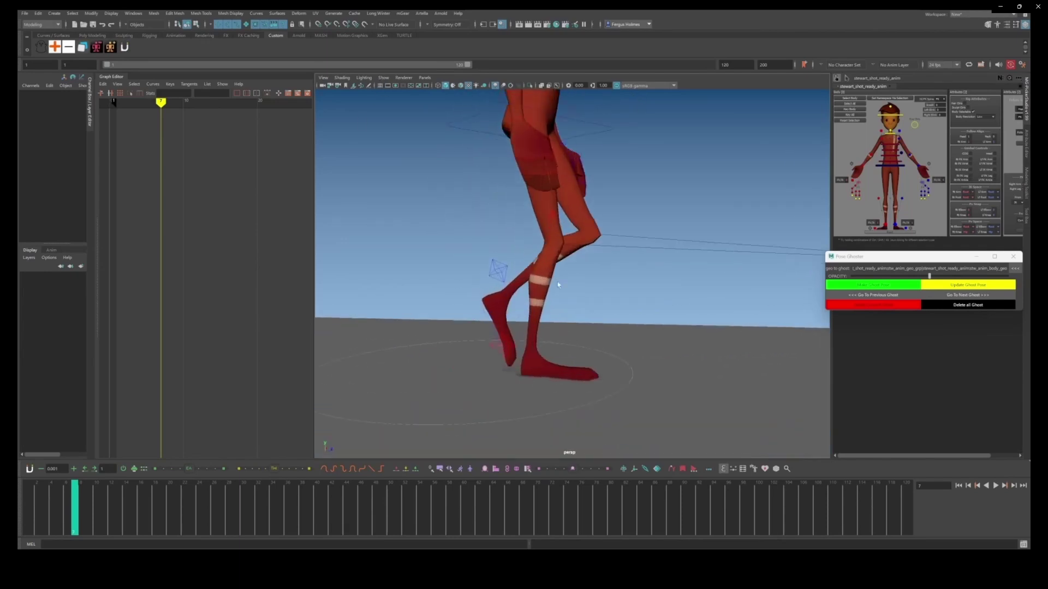
pyautogui.keyDown('alt'); pyautogui.moveTo(558, 282); pyautogui.dragTo(378, 222); pyautogui.keyUp('alt')
pyautogui.keyDown('alt'); pyautogui.moveTo(379, 222); pyautogui.dragTo(474, 289, button='right'); pyautogui.keyUp('alt')
pyautogui.click(483, 301)
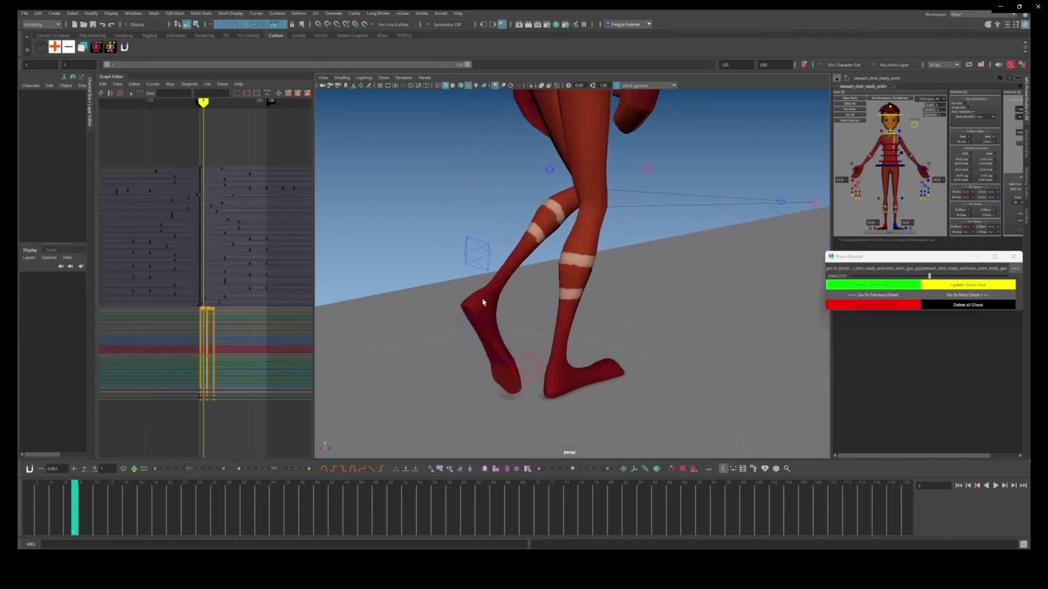
pyautogui.keyDown('alt'); pyautogui.moveTo(482, 301); pyautogui.dragTo(526, 323); pyautogui.keyUp('alt')
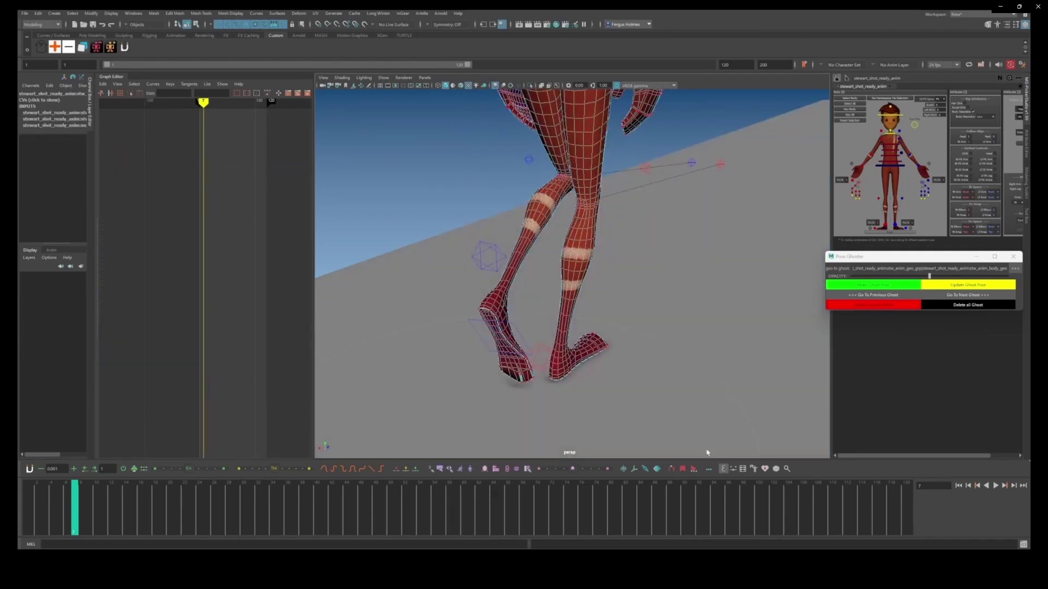
pyautogui.click(617, 301)
pyautogui.scroll(-1, 617, 307)
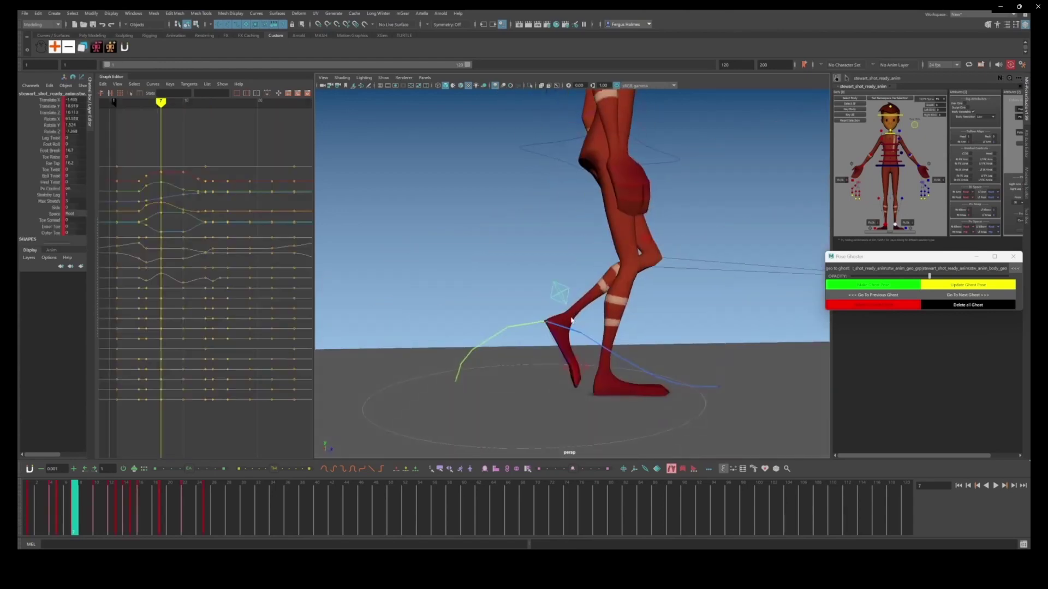
# Step: Check the left heel's arc through frames 7 to 12 and nudge the left foot at frame 12
pyautogui.moveTo(75, 507); pyautogui.dragTo(96, 496)
pyautogui.keyDown('alt'); pyautogui.moveTo(581, 349); pyautogui.dragTo(536, 341); pyautogui.keyUp('alt')
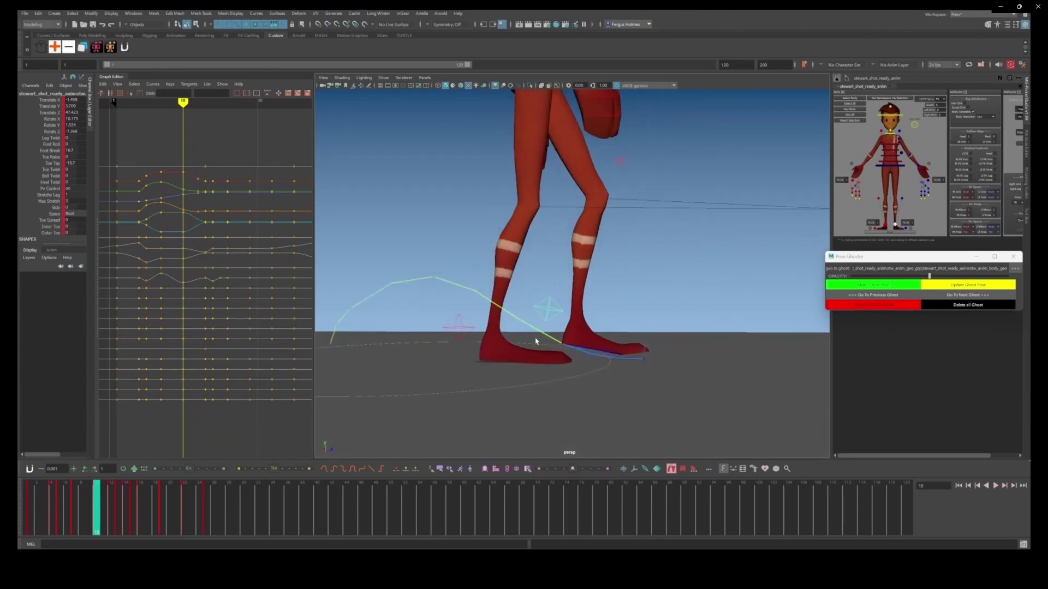
pyautogui.moveTo(93, 503); pyautogui.dragTo(111, 502)
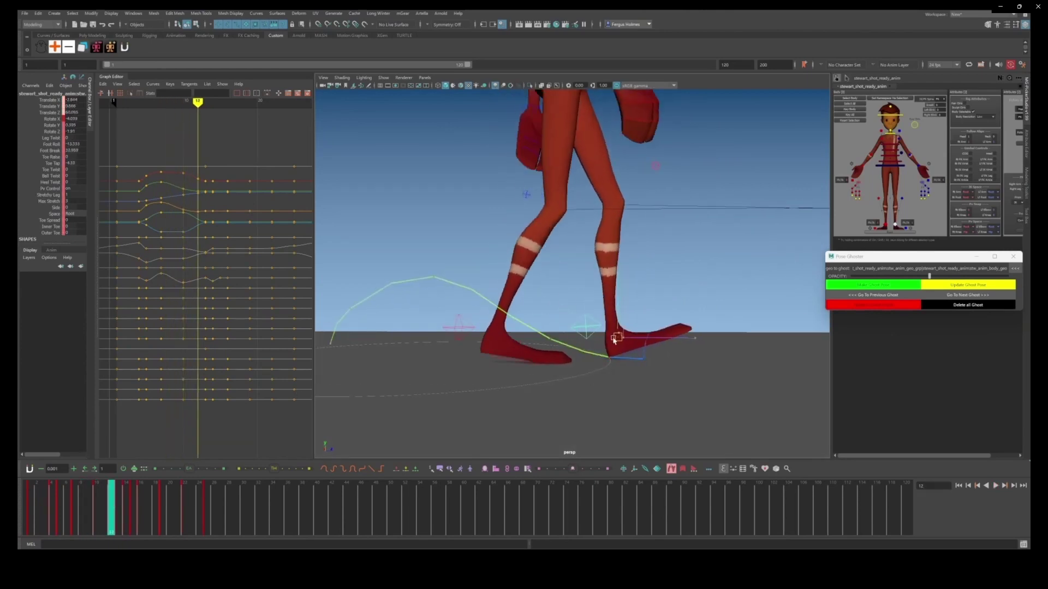
pyautogui.moveTo(613, 341); pyautogui.dragTo(610, 341)
# Step: Show the legs' bend controls and create a motion trail for the left knee
pyautogui.keyDown('alt'); pyautogui.moveTo(649, 255); pyautogui.dragTo(591, 297, button='middle'); pyautogui.keyUp('alt')
pyautogui.click(591, 297)
pyautogui.keyDown('alt'); pyautogui.moveTo(568, 257); pyautogui.dragTo(547, 273); pyautogui.keyUp('alt')
pyautogui.click(522, 412)
pyautogui.moveTo(522, 411); pyautogui.dragTo(494, 388)
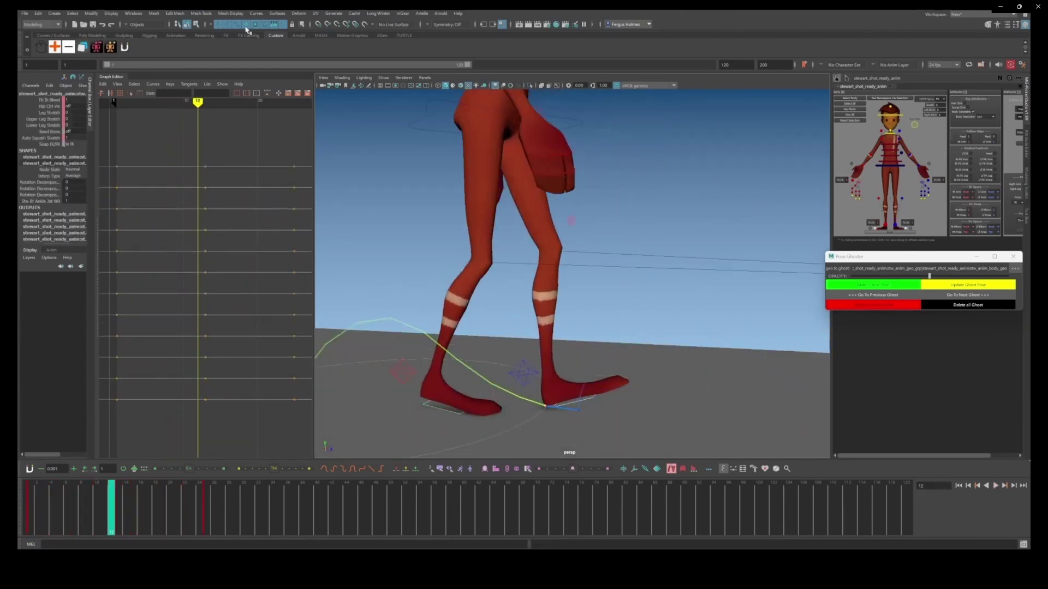
pyautogui.click(588, 284)
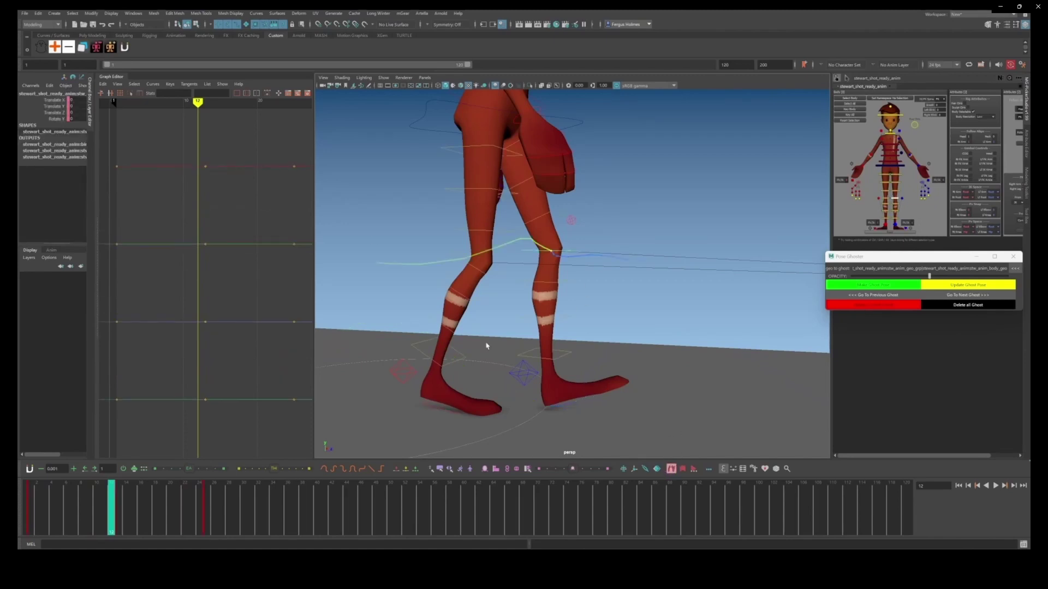
pyautogui.scroll(-2, 485, 346)
# Step: Play back the knee motion and shift the left foot at frame 7 to smooth the knee's arc
pyautogui.click(533, 362)
pyautogui.click(31, 498)
pyautogui.hotkey('alt', 'v')
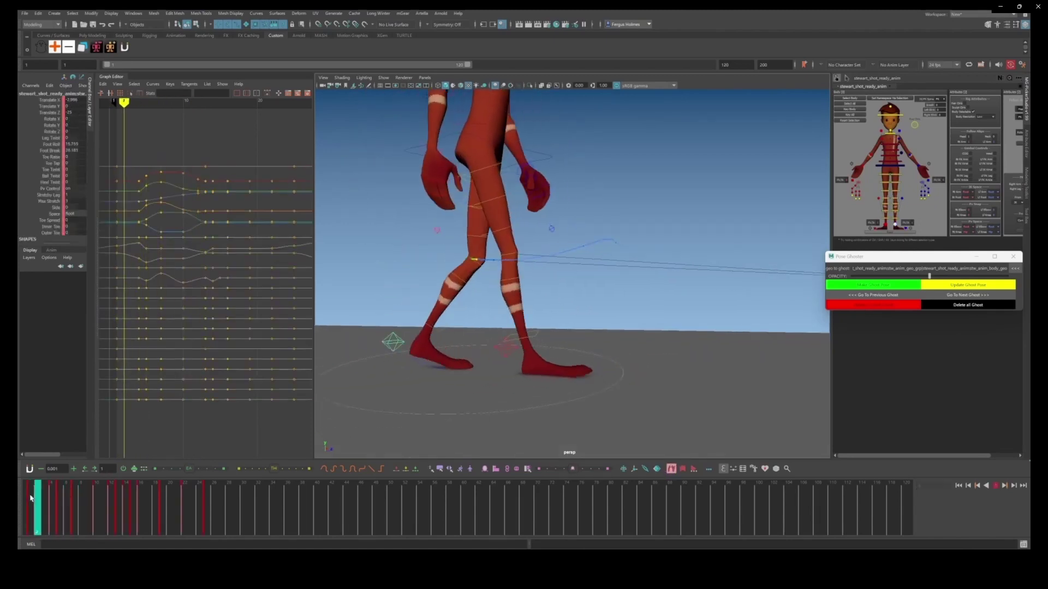
pyautogui.moveTo(30, 497); pyautogui.dragTo(74, 501)
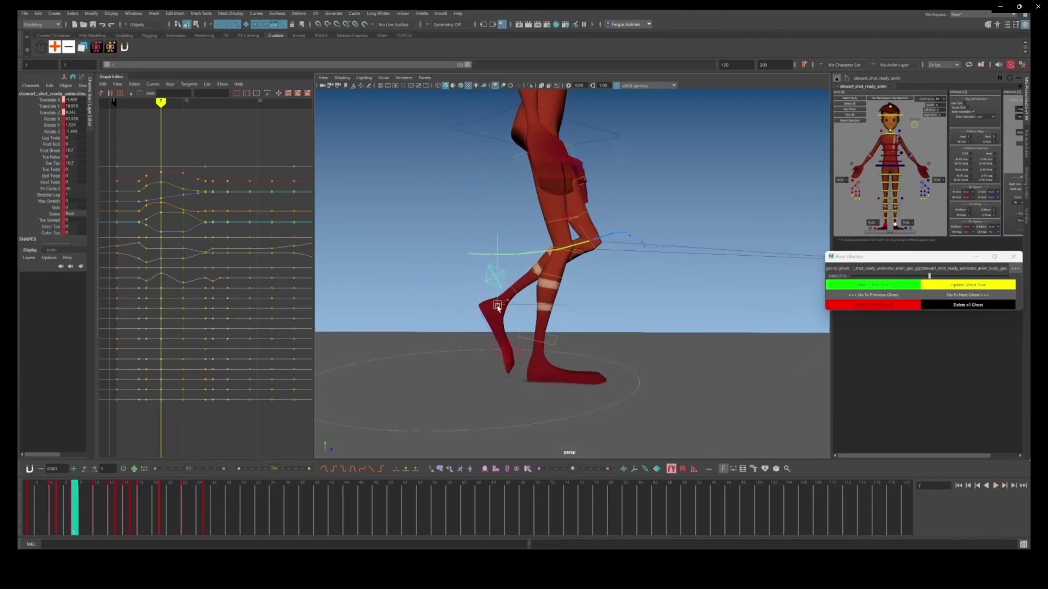
pyautogui.click(497, 306)
# Step: Adjust the left foot around frames 10 and 12 to smooth the knee's arc, and play back the walk
pyautogui.moveTo(75, 499); pyautogui.dragTo(111, 497)
pyautogui.press('w')
pyautogui.keyDown('alt'); pyautogui.moveTo(577, 349); pyautogui.dragTo(560, 334); pyautogui.keyUp('alt')
pyautogui.moveTo(579, 361); pyautogui.dragTo(579, 362)
pyautogui.press(',')
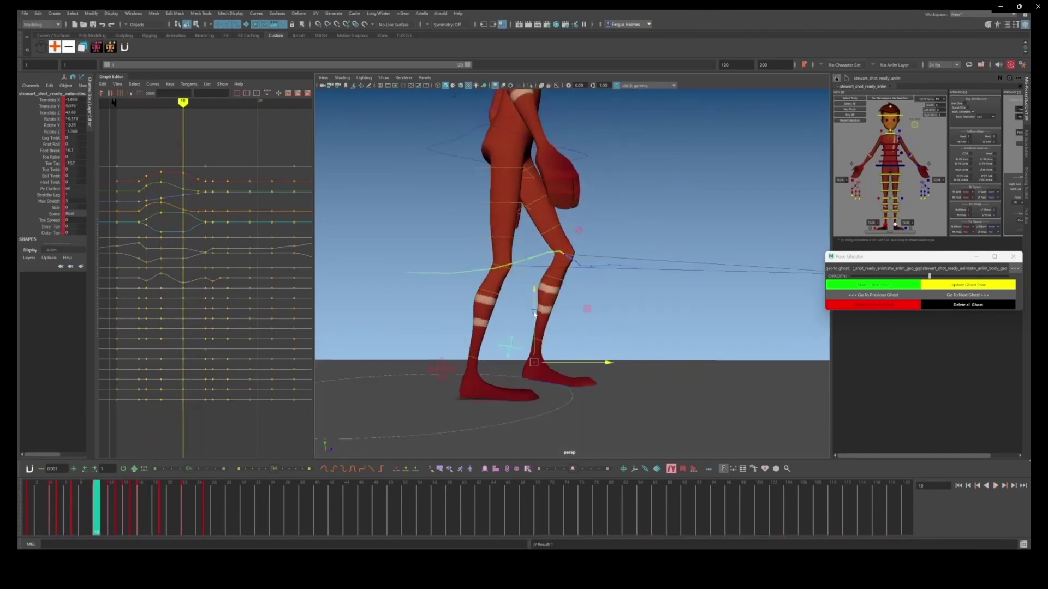
pyautogui.hotkey('alt', 'v')
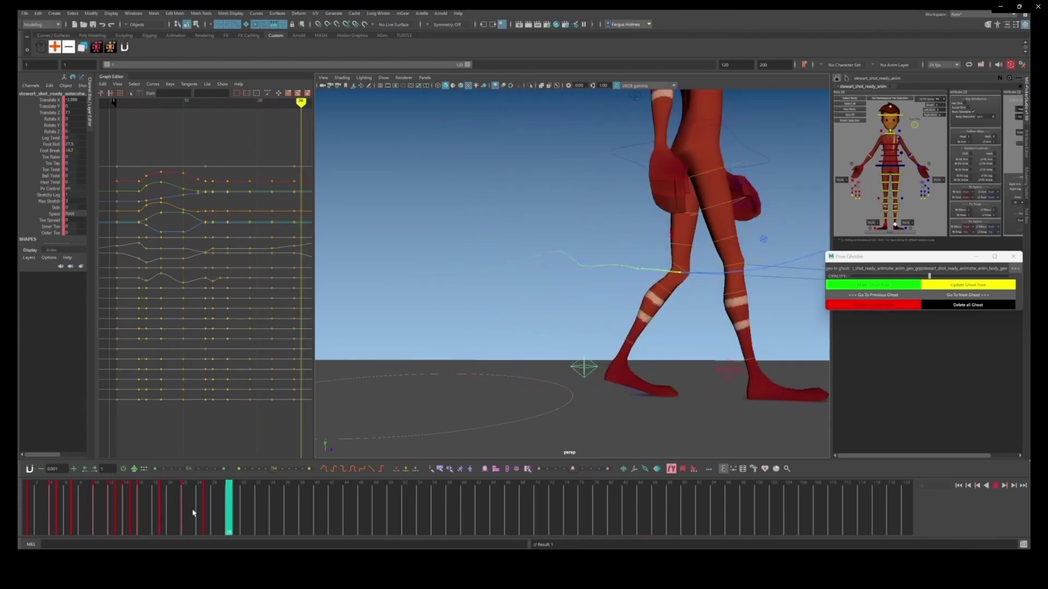
# Step: Review the walk around frame 23 and isolate the left foot's Foot Roll curve to inspect its keys near the heel lift
pyautogui.click(60, 506)
pyautogui.hotkey('alt', 'v')
pyautogui.moveTo(140, 511); pyautogui.dragTo(163, 513)
pyautogui.keyDown('alt'); pyautogui.moveTo(603, 401); pyautogui.dragTo(617, 374, button='middle'); pyautogui.keyUp('alt')
pyautogui.scroll(2, 617, 375)
pyautogui.keyDown('alt'); pyautogui.moveTo(617, 374); pyautogui.dragTo(382, 377); pyautogui.keyUp('alt')
pyautogui.moveTo(135, 507); pyautogui.dragTo(191, 507)
pyautogui.click(630, 379)
pyautogui.click(634, 381)
pyautogui.click(51, 144)
pyautogui.press('f')
pyautogui.moveTo(211, 234); pyautogui.dragTo(227, 255)
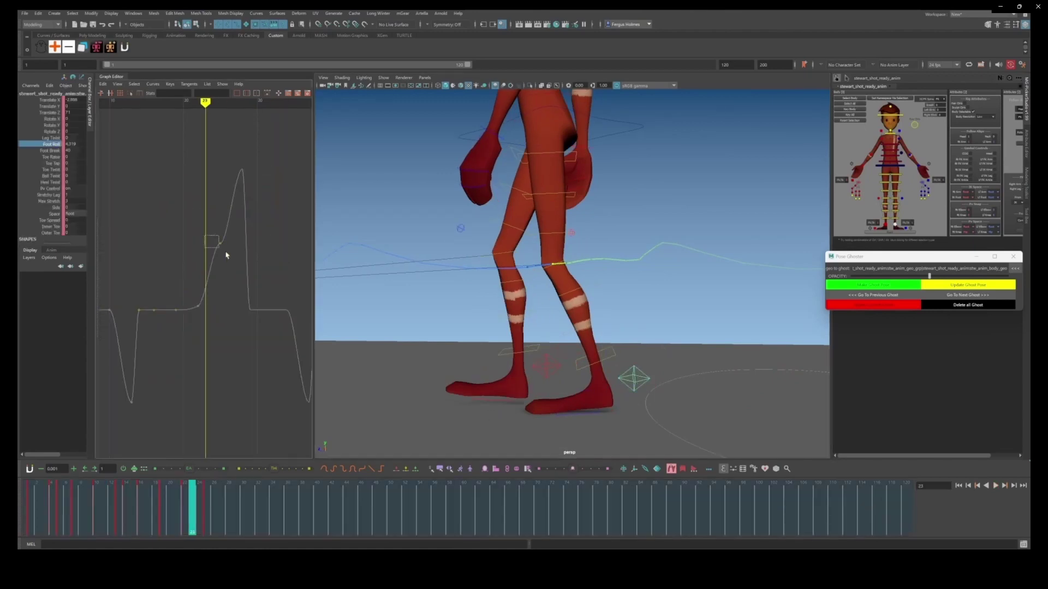
pyautogui.keyDown('alt'); pyautogui.moveTo(227, 255); pyautogui.dragTo(345, 262, button='middle'); pyautogui.keyUp('alt')
pyautogui.keyDown('shift'); pyautogui.moveTo(153, 258); pyautogui.dragTo(175, 246); pyautogui.keyUp('shift')
# Step: Inspect the right foot's Toe Tap and Foot Roll curves for comparison with the left foot's Foot Roll
pyautogui.click(546, 365)
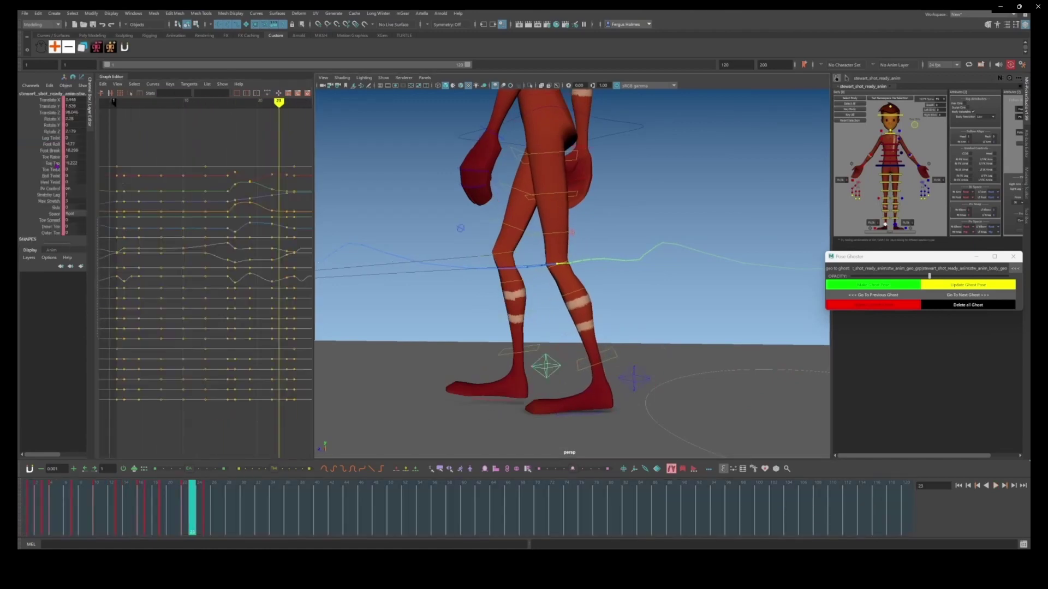
pyautogui.click(53, 164)
pyautogui.keyDown('alt'); pyautogui.moveTo(279, 235); pyautogui.dragTo(261, 256, button='middle'); pyautogui.keyUp('alt')
pyautogui.click(53, 144)
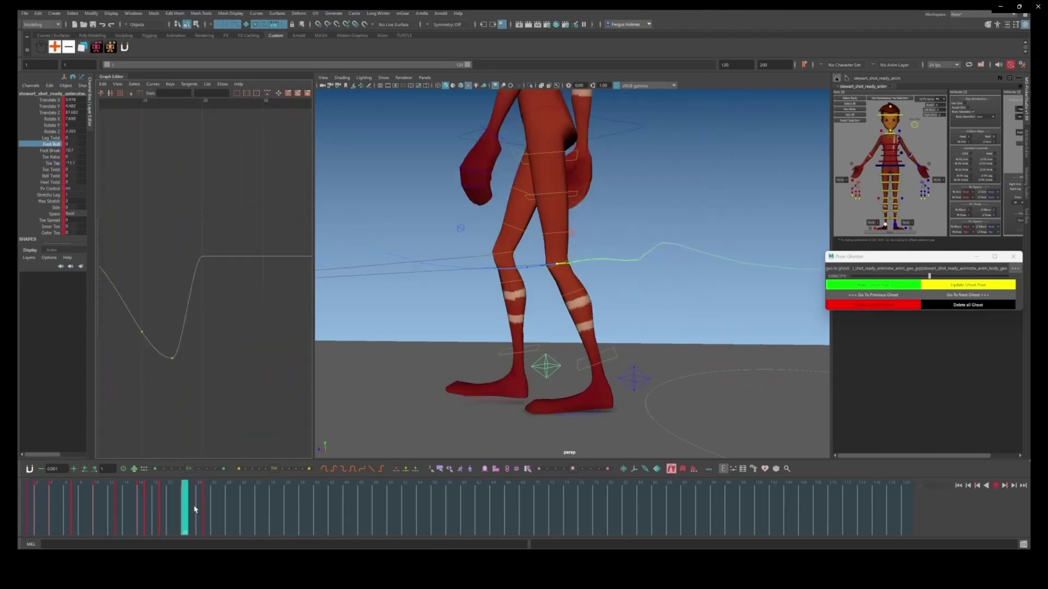
pyautogui.click(633, 374)
pyautogui.click(633, 373)
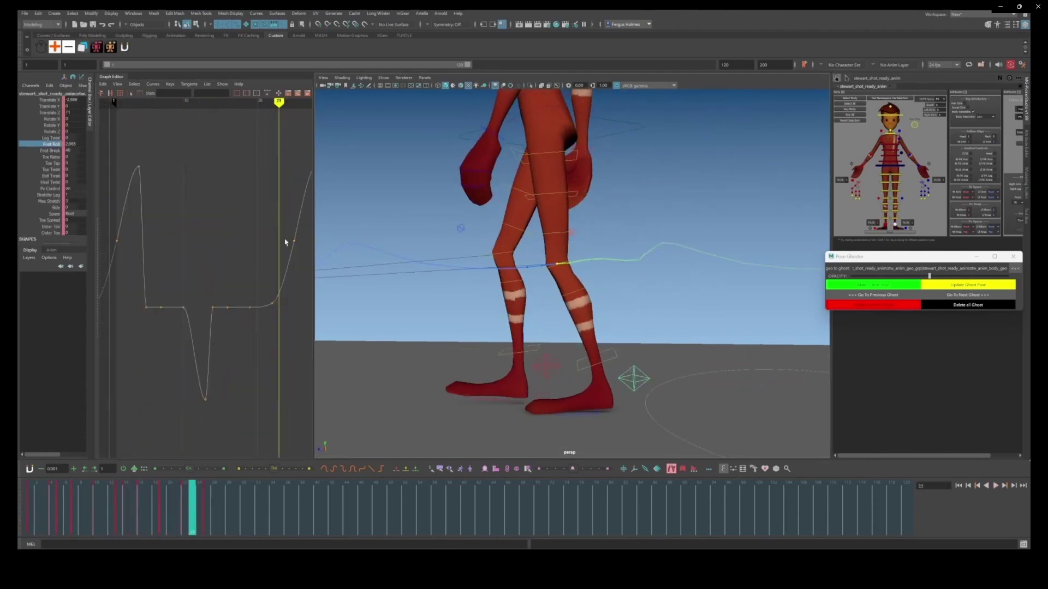
# Step: Lower the left foot's Foot Roll key at frame 25 to ease into the heel lift, and play back the walk
pyautogui.moveTo(196, 487)
pyautogui.mouseDown()
pyautogui.moveTo(141, 503)
pyautogui.moveTo(234, 510)
pyautogui.moveTo(172, 508)
pyautogui.moveTo(207, 505)
pyautogui.moveTo(185, 504)
pyautogui.mouseUp()
pyautogui.click(272, 304)
pyautogui.keyDown('alt'); pyautogui.moveTo(304, 309); pyautogui.dragTo(269, 311, button='middle'); pyautogui.keyUp('alt')
pyautogui.moveTo(191, 508); pyautogui.dragTo(214, 505)
pyautogui.press(',')
pyautogui.keyDown('shift'); pyautogui.moveTo(272, 272); pyautogui.dragTo(271, 287, button='middle'); pyautogui.keyUp('shift')
pyautogui.press(',')
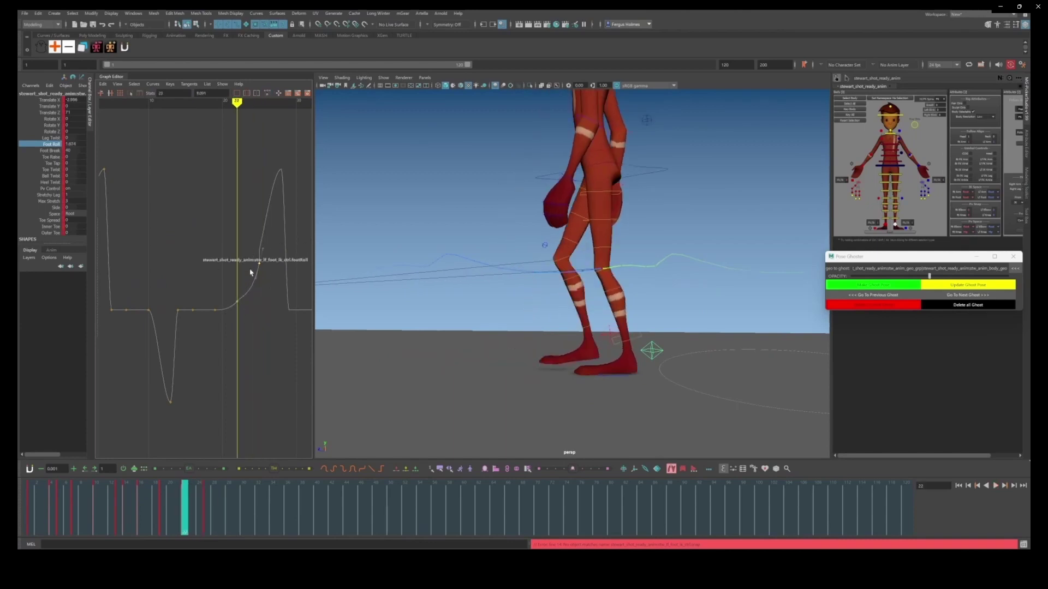
pyautogui.hotkey('ctrl', 'z')
pyautogui.hotkey('ctrl', 'z')
pyautogui.keyDown('alt'); pyautogui.keyDown('shift'); pyautogui.moveTo(200, 259); pyautogui.dragTo(166, 254, button='right'); pyautogui.keyUp('shift'); pyautogui.keyUp('alt')
pyautogui.keyDown('alt'); pyautogui.moveTo(167, 254); pyautogui.dragTo(194, 252, button='middle'); pyautogui.keyUp('alt')
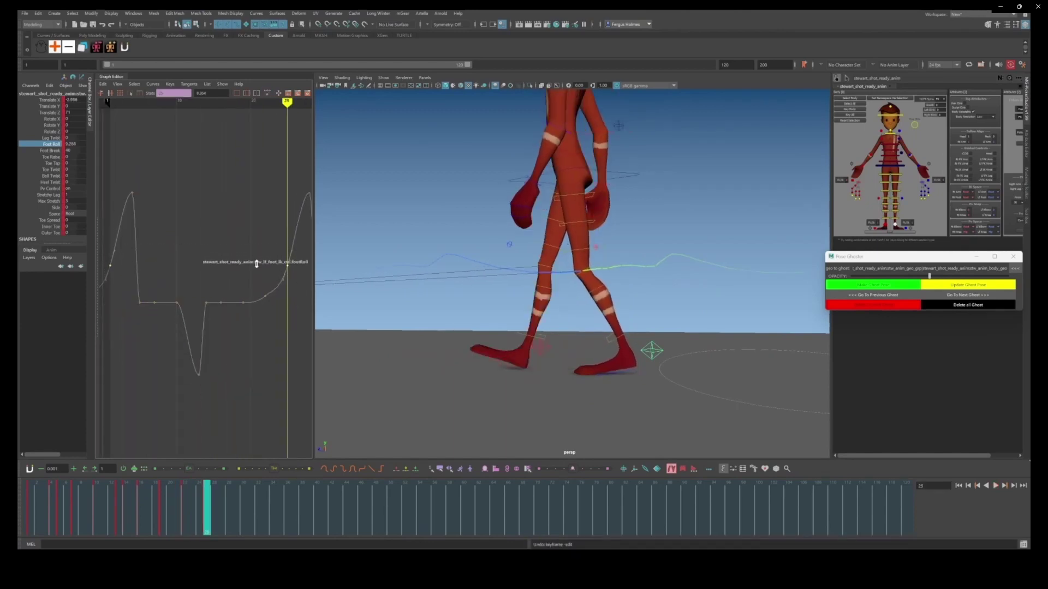
pyautogui.hotkey('alt', 'v')
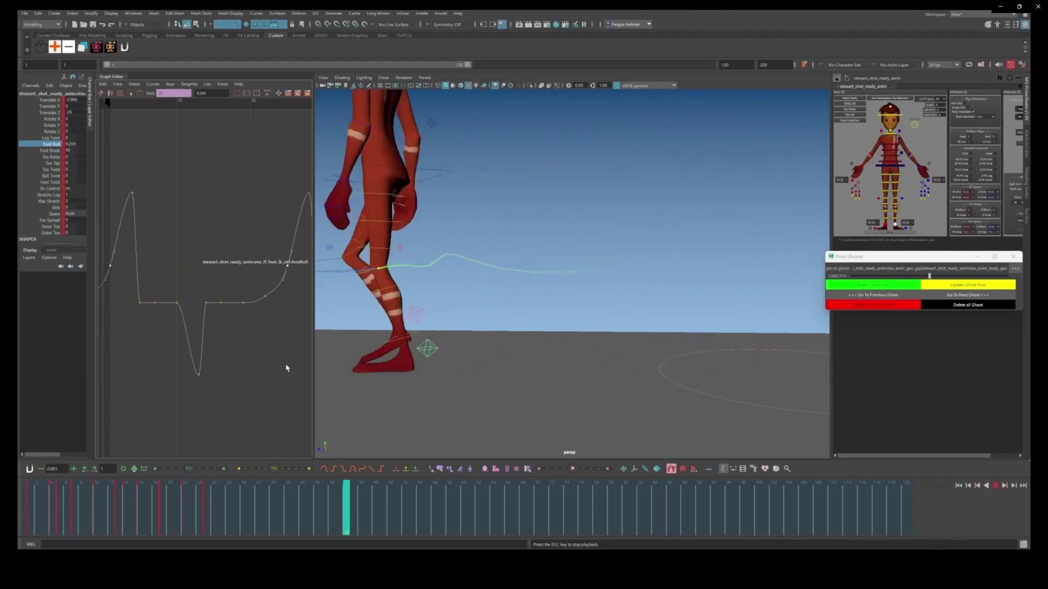
# Step: Create a motion trail for the right knee and view the legs from the opposite side at frame 1
pyautogui.click(225, 523)
pyautogui.keyDown('alt'); pyautogui.moveTo(538, 333); pyautogui.dragTo(551, 350, button='middle'); pyautogui.keyUp('alt')
pyautogui.scroll(-3, 551, 349)
pyautogui.scroll(3, 551, 355)
pyautogui.click(553, 365)
pyautogui.click(538, 282)
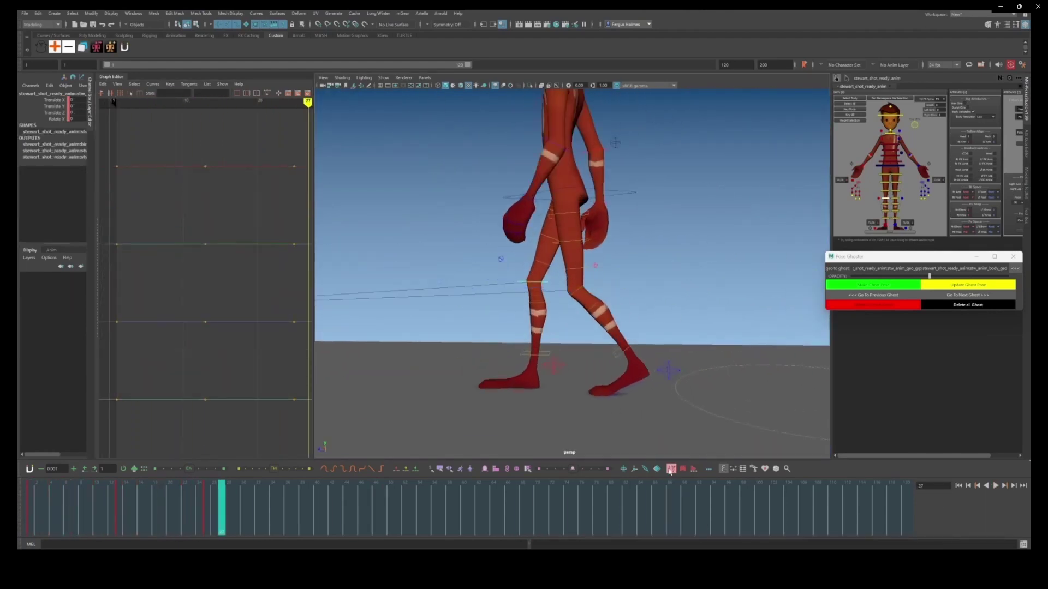
pyautogui.moveTo(54, 523); pyautogui.dragTo(30, 523)
pyautogui.keyDown('alt'); pyautogui.moveTo(588, 329); pyautogui.dragTo(430, 390); pyautogui.keyUp('alt')
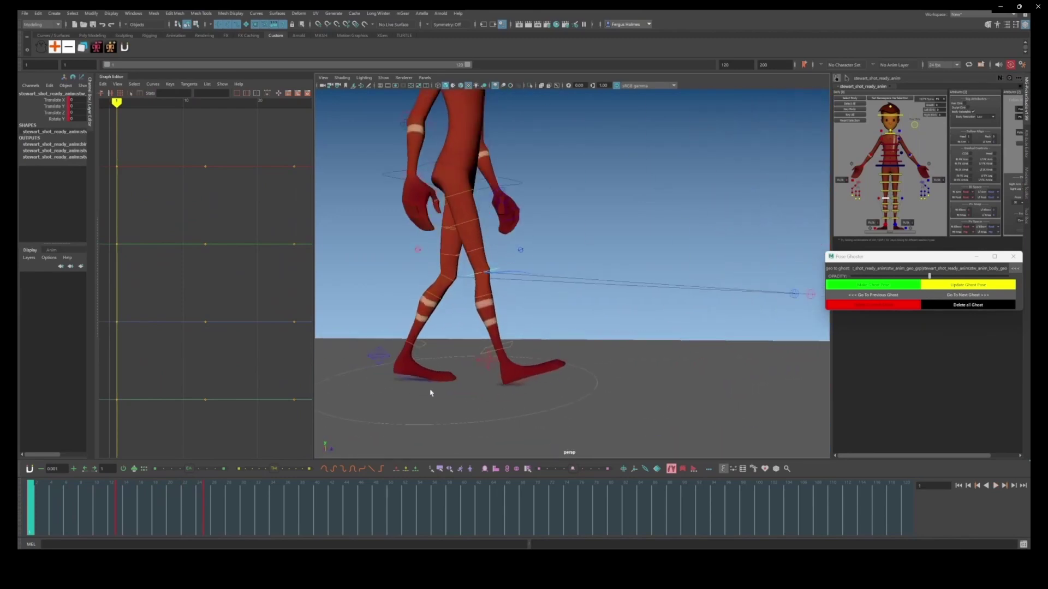
# Step: Raise the right foot's Foot Roll key at frame 10 and lower the one at frame 13, checking the knee's motion in playback
pyautogui.click(486, 361)
pyautogui.moveTo(40, 510); pyautogui.dragTo(97, 508)
pyautogui.click(51, 144)
pyautogui.keyDown('alt'); pyautogui.moveTo(188, 202); pyautogui.dragTo(205, 192, button='middle'); pyautogui.keyUp('alt')
pyautogui.click(201, 293)
pyautogui.keyDown('shift'); pyautogui.moveTo(231, 280); pyautogui.dragTo(232, 269, button='middle'); pyautogui.keyUp('shift')
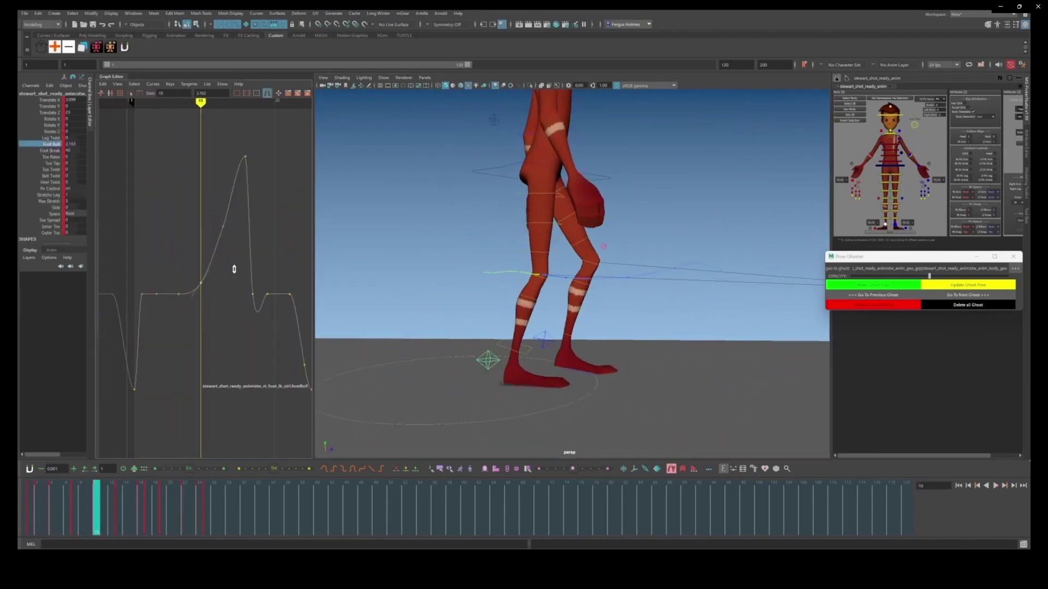
pyautogui.press('.')
pyautogui.hotkey('alt', 'v')
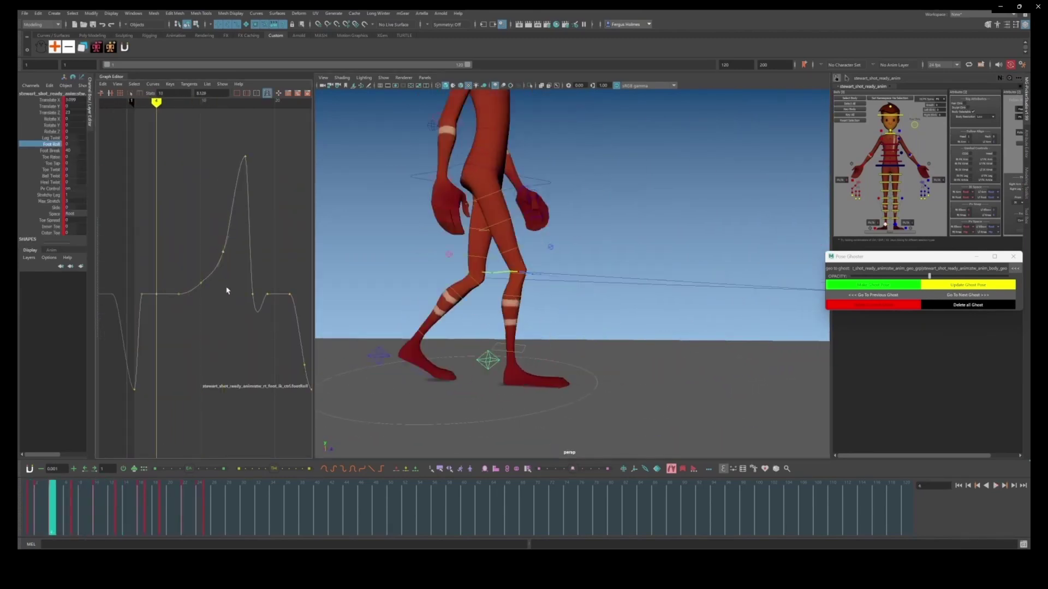
pyautogui.moveTo(217, 524); pyautogui.dragTo(60, 523)
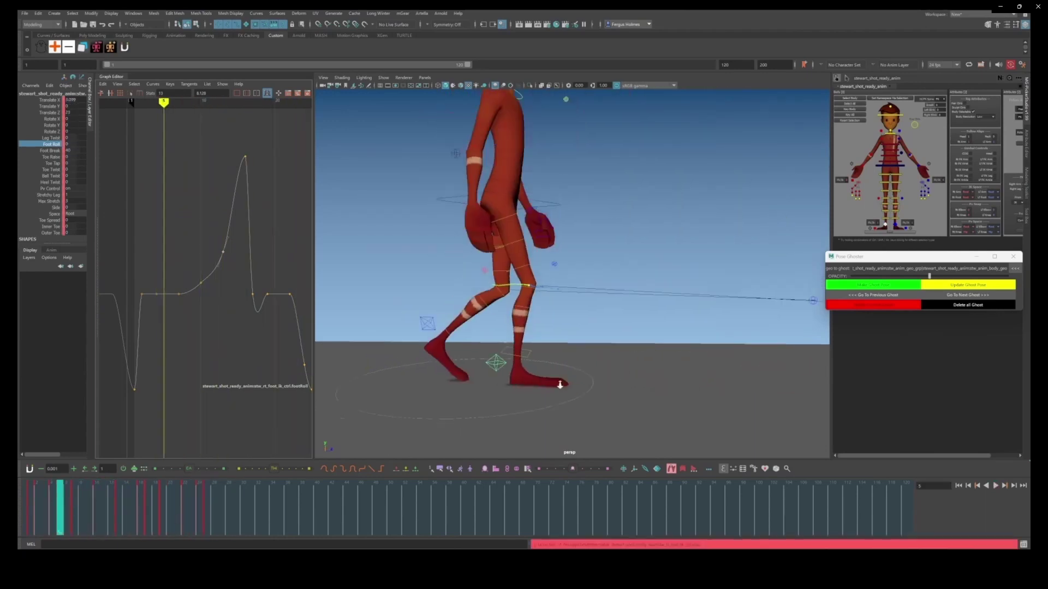
pyautogui.keyDown('alt'); pyautogui.moveTo(561, 386); pyautogui.dragTo(578, 406); pyautogui.keyUp('alt')
pyautogui.scroll(-4, 578, 393)
# Step: Turn off the knee's motion trail and play back the walk in the perspective view and beside the front view
pyautogui.click(671, 469)
pyautogui.click(643, 321)
pyautogui.scroll(-5, 643, 320)
pyautogui.hotkey('alt', 'v')
pyautogui.click(30, 508)
pyautogui.keyDown('alt'); pyautogui.moveTo(710, 306); pyautogui.dragTo(643, 243); pyautogui.keyUp('alt')
pyautogui.scroll(-5, 643, 243)
pyautogui.press('space')
pyautogui.hotkey('alt', 'v')
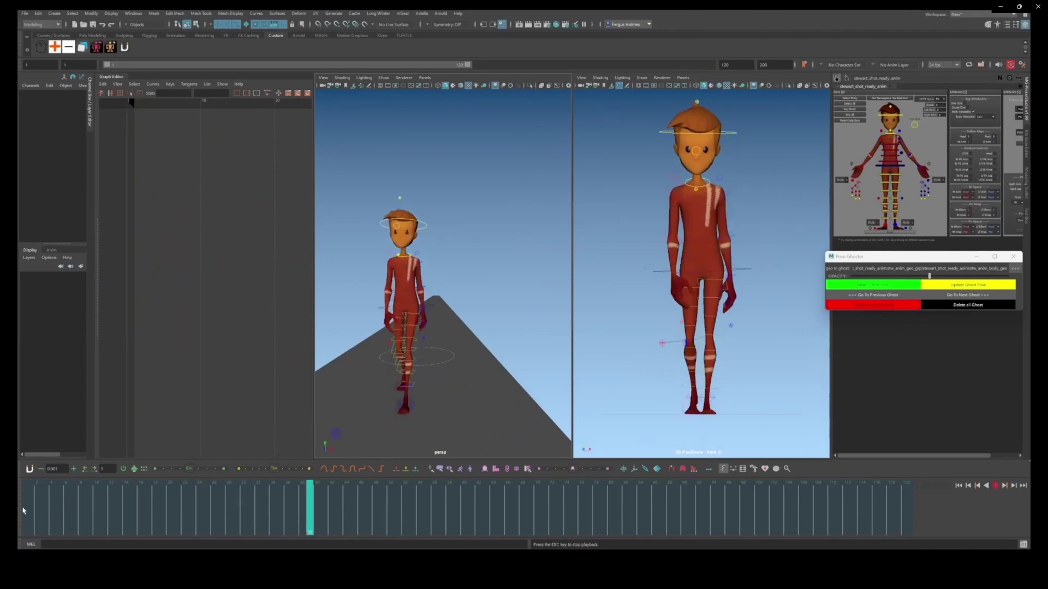
pyautogui.click(29, 510)
pyautogui.scroll(5, 482, 304)
pyautogui.press('space')
pyautogui.hotkey('alt', '.')
# Step: Offset the spine controls' Rotate Z curves by one additional frame per control up to the shoulders, and play back the walk
pyautogui.keyDown('alt'); pyautogui.moveTo(335, 334); pyautogui.dragTo(578, 284); pyautogui.keyUp('alt')
pyautogui.scroll(-4, 503, 297)
pyautogui.click(578, 284)
pyautogui.click(516, 323)
pyautogui.click(529, 311)
pyautogui.keyDown('shift'); pyautogui.click(890, 156); pyautogui.keyUp('shift')
pyautogui.keyDown('shift'); pyautogui.click(890, 150); pyautogui.keyUp('shift')
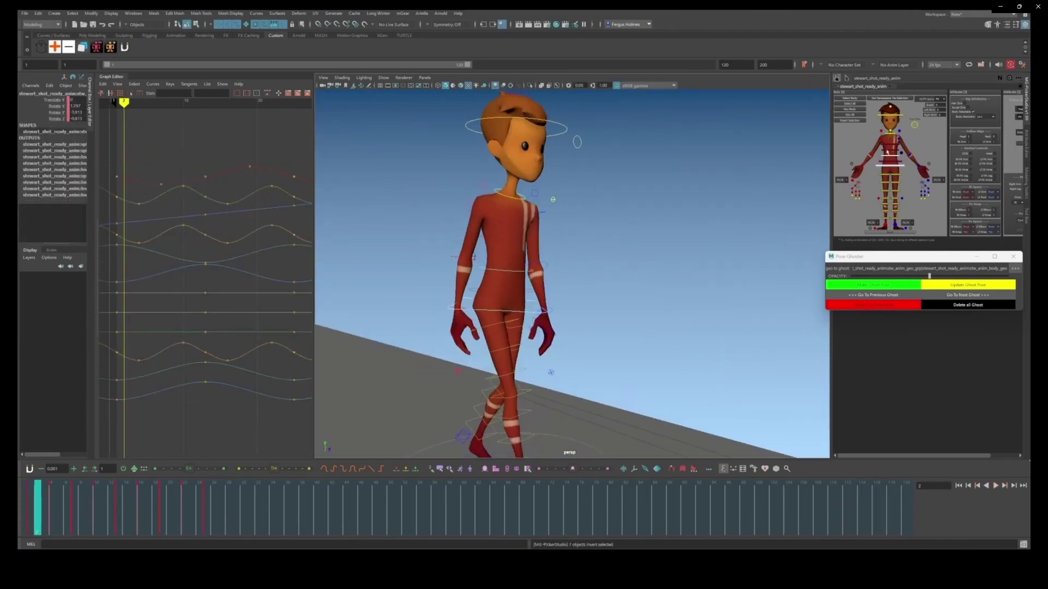
pyautogui.keyDown('shift'); pyautogui.click(890, 145); pyautogui.keyUp('shift')
pyautogui.click(57, 119)
pyautogui.keyDown('alt'); pyautogui.moveTo(173, 246); pyautogui.dragTo(206, 239, button='middle'); pyautogui.keyUp('alt')
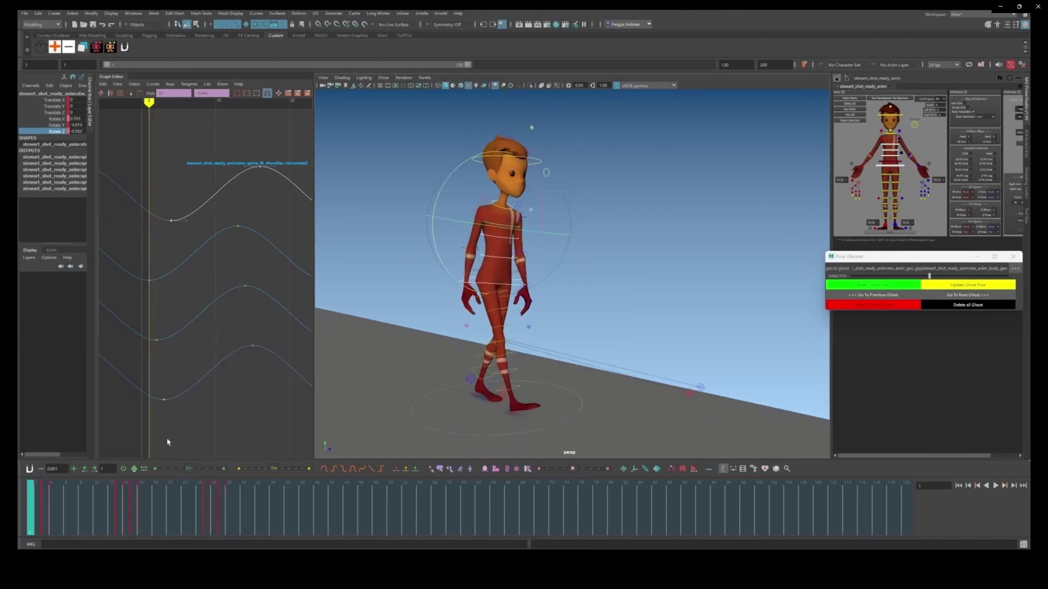
pyautogui.hotkey('alt', 'v')
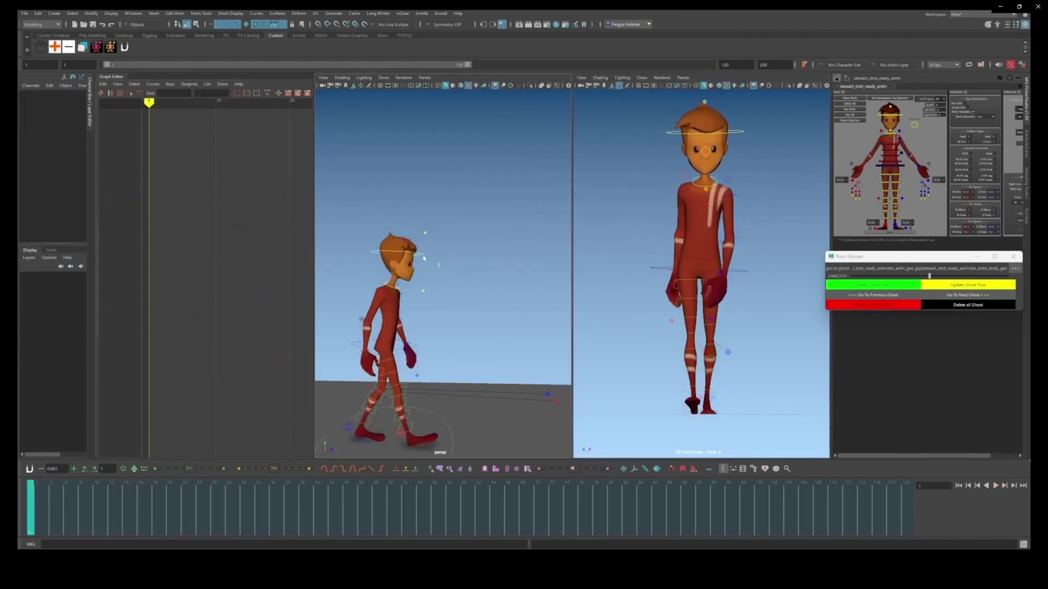
# Step: Adjust the head's Rotate X curve around frame 10 and play back the walk
pyautogui.click(67, 502)
pyautogui.moveTo(71, 502); pyautogui.dragTo(95, 504)
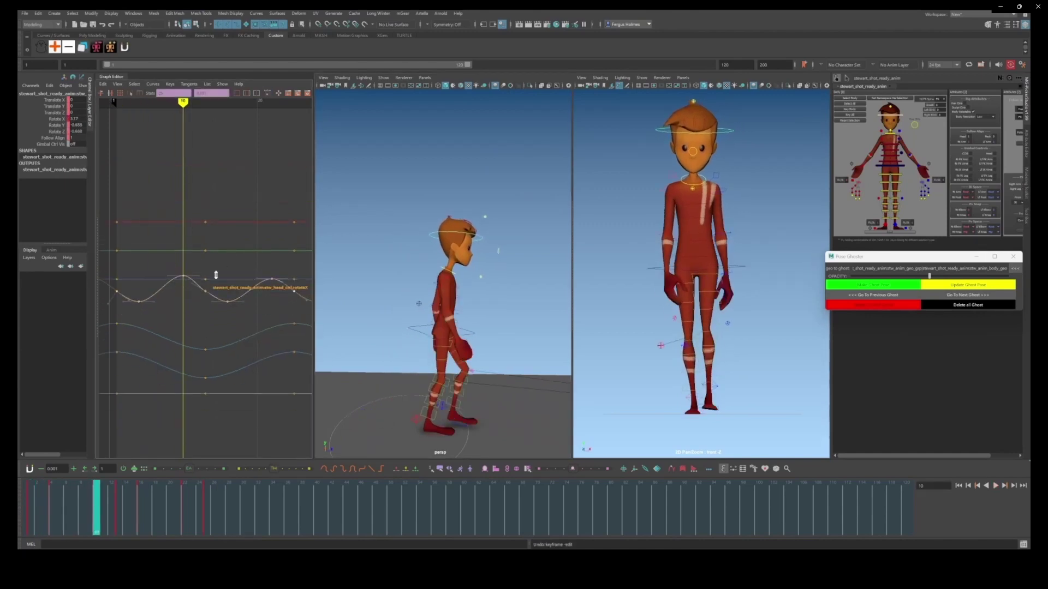
pyautogui.hotkey('alt', 'v')
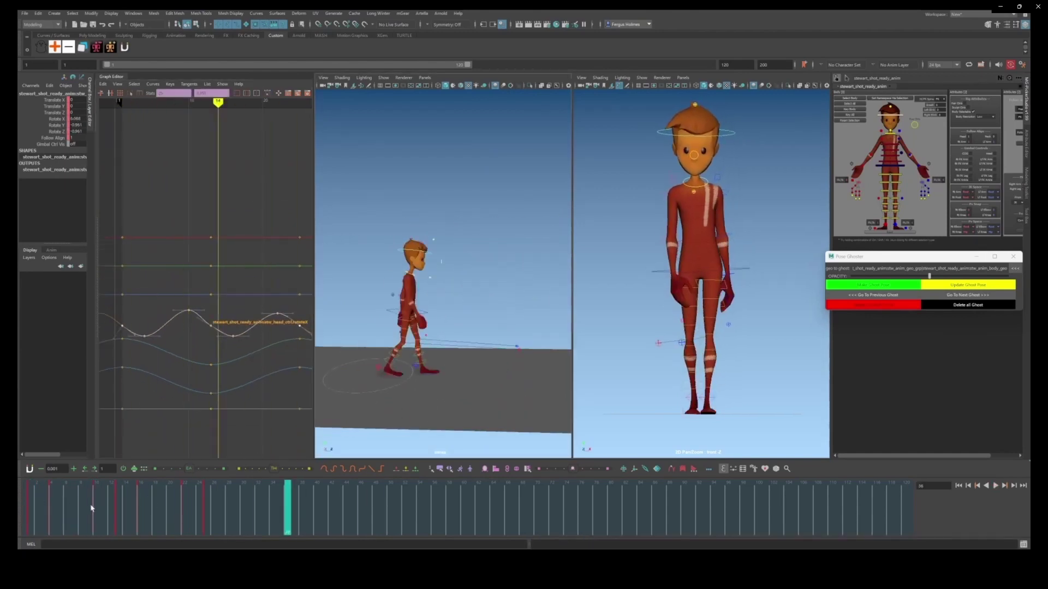
# Step: Raise both elbows' Rotate Y keys at frames 1 and 25, and play back the arm swing
pyautogui.click(31, 502)
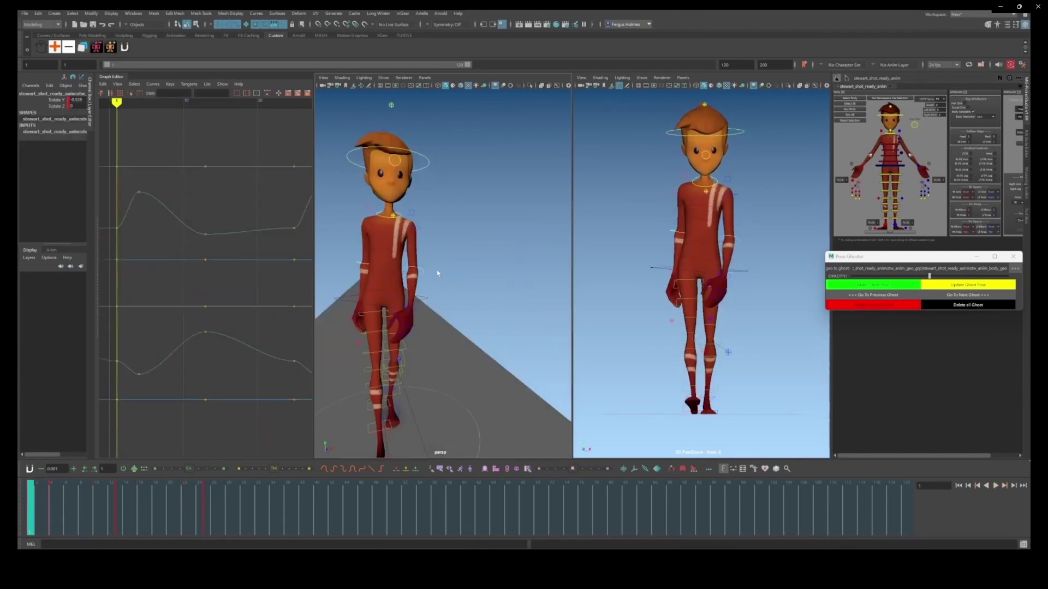
pyautogui.moveTo(143, 251); pyautogui.dragTo(278, 260)
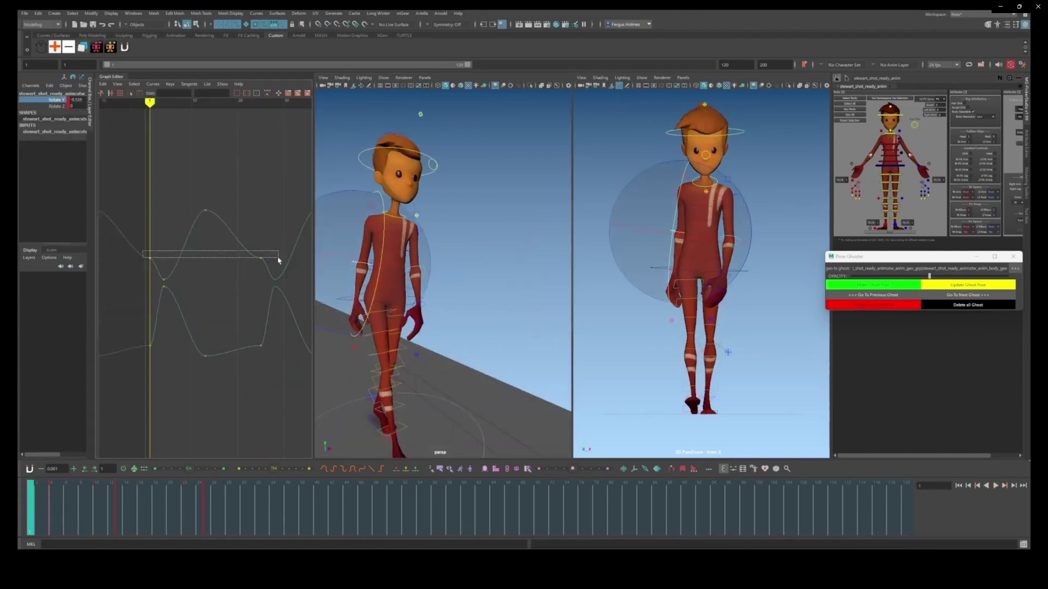
pyautogui.keyDown('shift'); pyautogui.moveTo(143, 335); pyautogui.dragTo(278, 355); pyautogui.keyUp('shift')
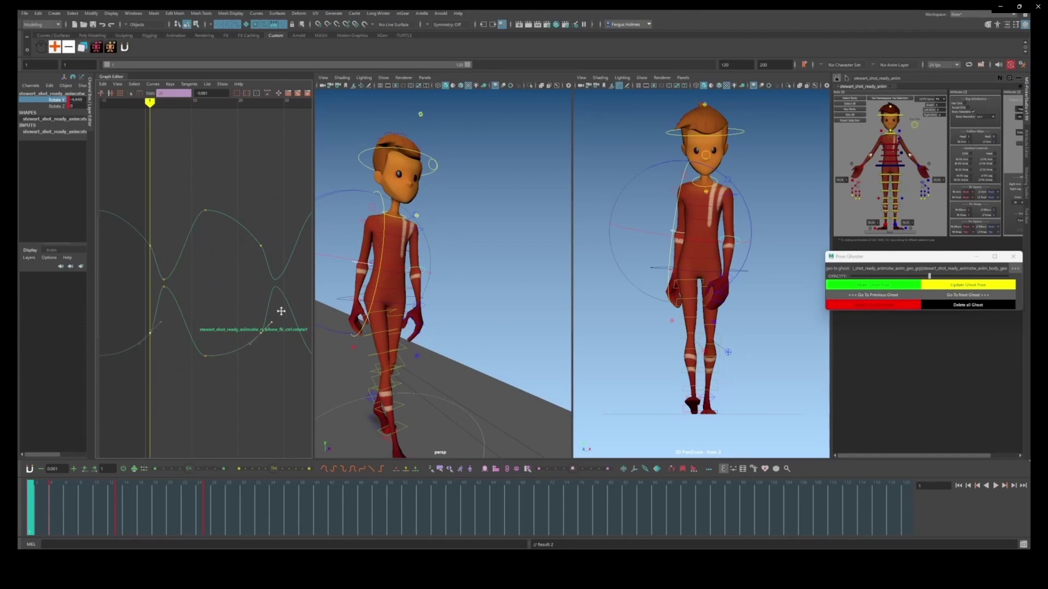
pyautogui.hotkey('alt', 'v')
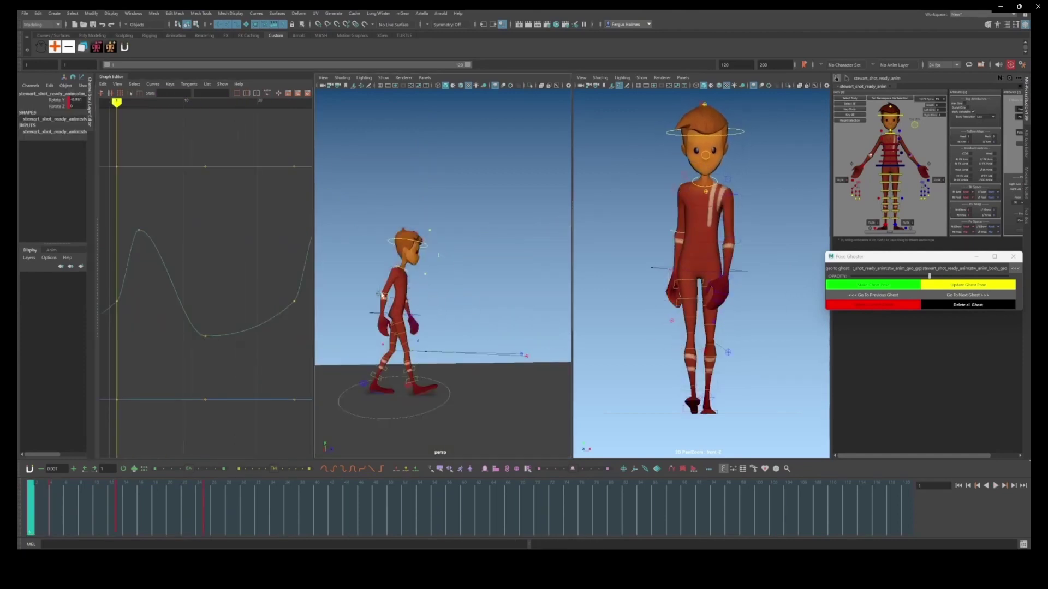
pyautogui.hotkey('alt', 'v')
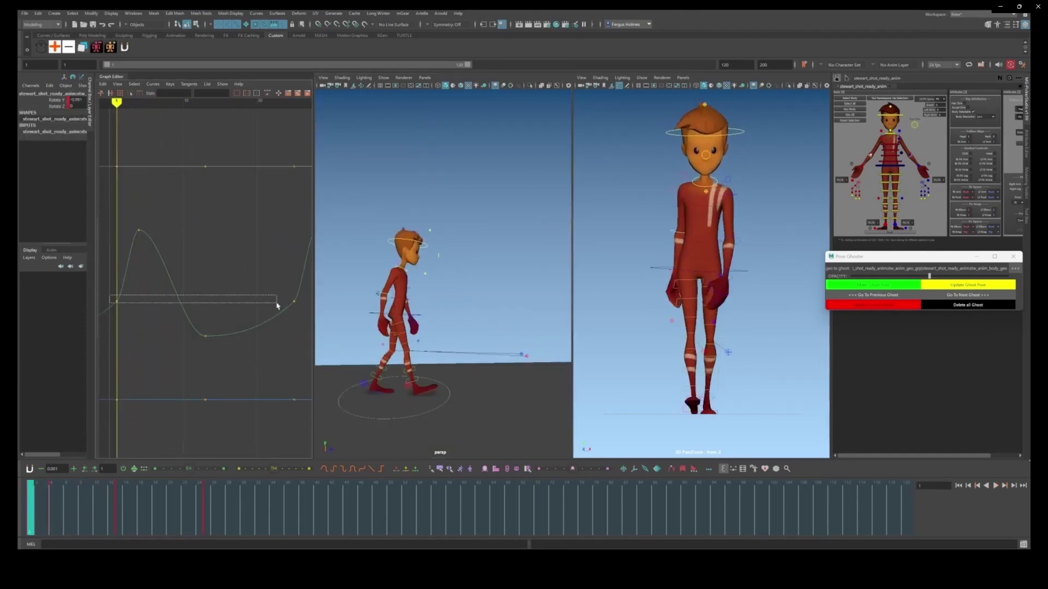
# Step: Raise the right elbow's rotation keys at frames 1 and 25 further to even out its curve
pyautogui.moveTo(277, 305); pyautogui.dragTo(304, 312)
pyautogui.moveTo(272, 274); pyautogui.dragTo(271, 259, button='middle')
pyautogui.press('.')
pyautogui.moveTo(126, 217); pyautogui.dragTo(185, 245)
pyautogui.keyDown('alt'); pyautogui.moveTo(192, 240); pyautogui.dragTo(187, 247, button='middle'); pyautogui.keyUp('alt')
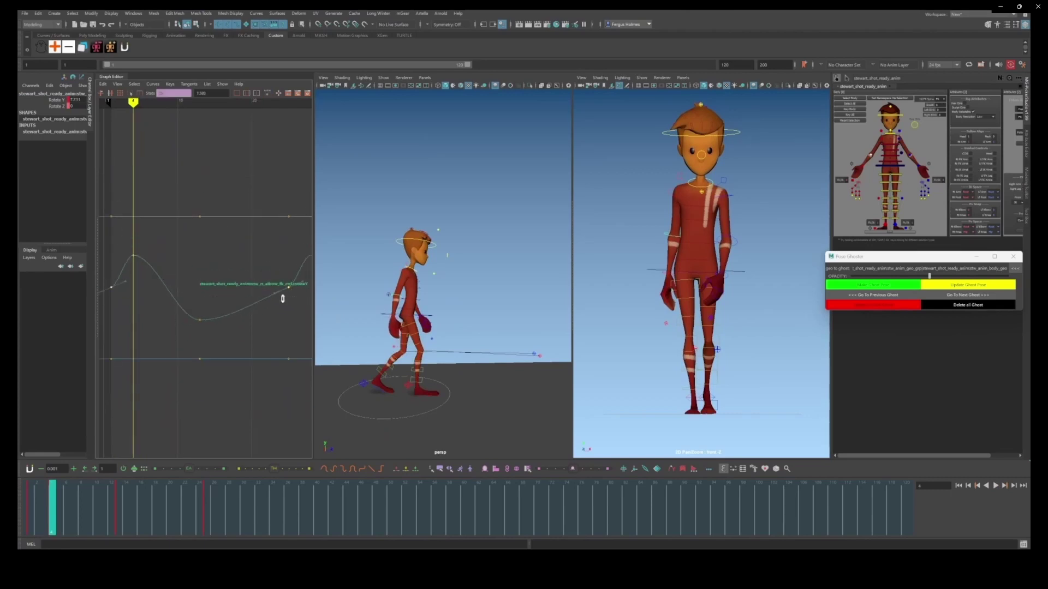
pyautogui.moveTo(275, 288); pyautogui.dragTo(279, 292, button='middle')
pyautogui.keyDown('alt'); pyautogui.moveTo(133, 404); pyautogui.dragTo(158, 402, button='middle'); pyautogui.keyUp('alt')
# Step: Rotate the right elbow to add a key at frame 16, and raise its frame 1 key to smooth the swing
pyautogui.moveTo(54, 492); pyautogui.dragTo(142, 487)
pyautogui.keyDown('alt'); pyautogui.moveTo(261, 318); pyautogui.dragTo(251, 321, button='middle'); pyautogui.keyUp('alt')
pyautogui.click(251, 321)
pyautogui.press('f')
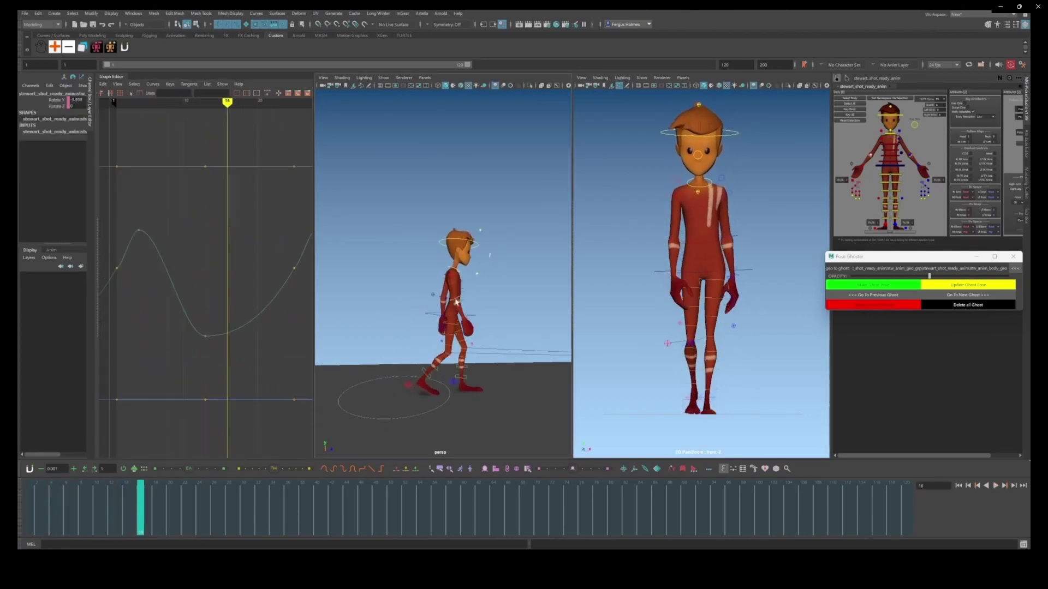
pyautogui.press('e')
pyautogui.moveTo(394, 334); pyautogui.dragTo(397, 343)
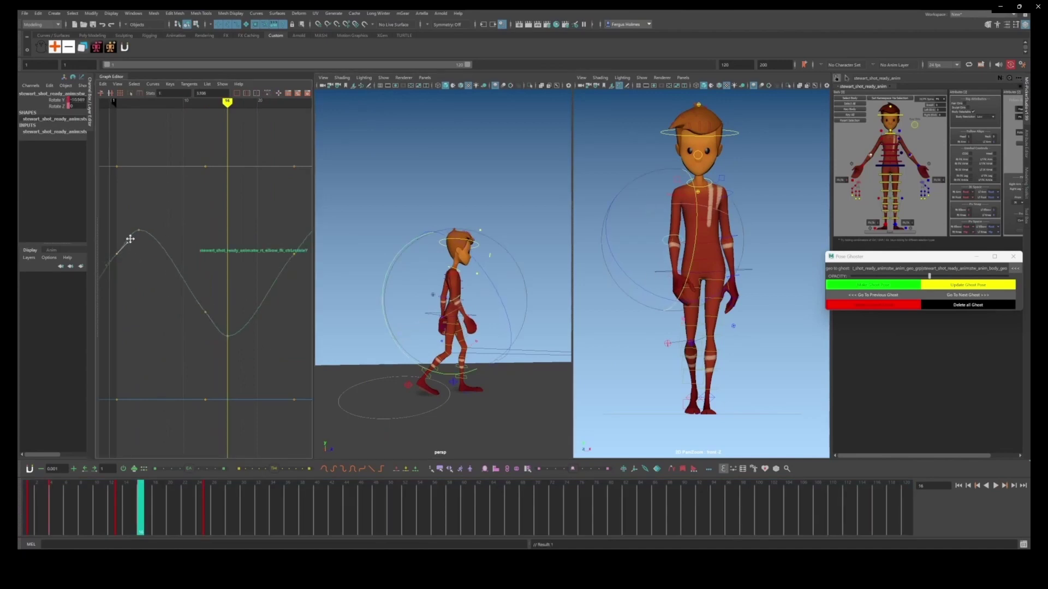
pyautogui.moveTo(136, 487); pyautogui.dragTo(75, 498)
# Step: Pose the right upper arm at frame 19 by rotating it around all three axes
pyautogui.click(412, 317)
pyautogui.keyDown('alt'); pyautogui.moveTo(416, 316); pyautogui.dragTo(457, 316, button='right'); pyautogui.keyUp('alt')
pyautogui.click(163, 491)
pyautogui.press('e')
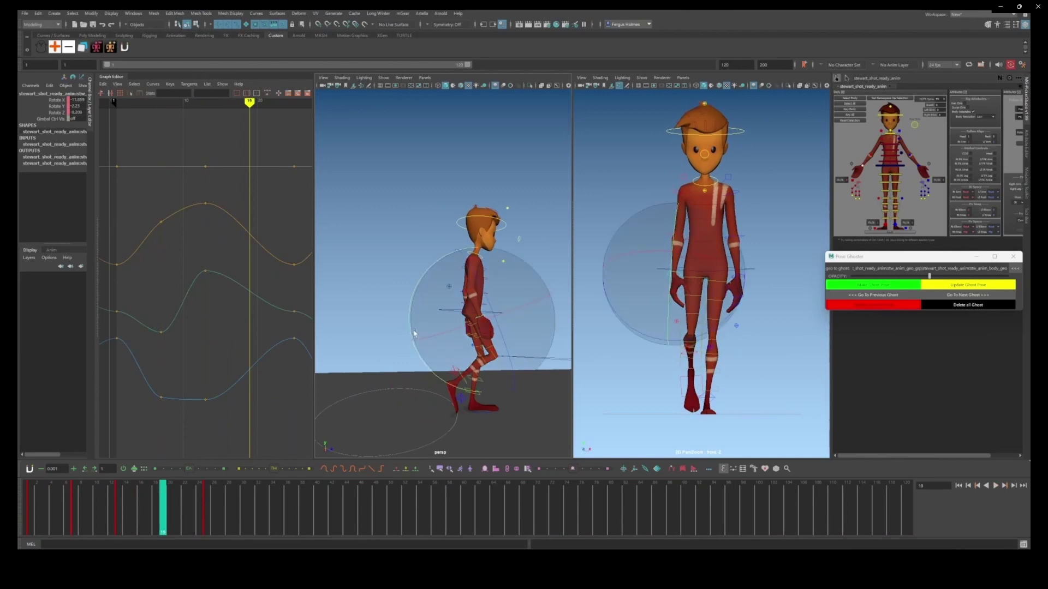
pyautogui.moveTo(414, 330); pyautogui.dragTo(416, 316)
pyautogui.keyDown('alt'); pyautogui.moveTo(510, 321); pyautogui.dragTo(468, 301); pyautogui.keyUp('alt')
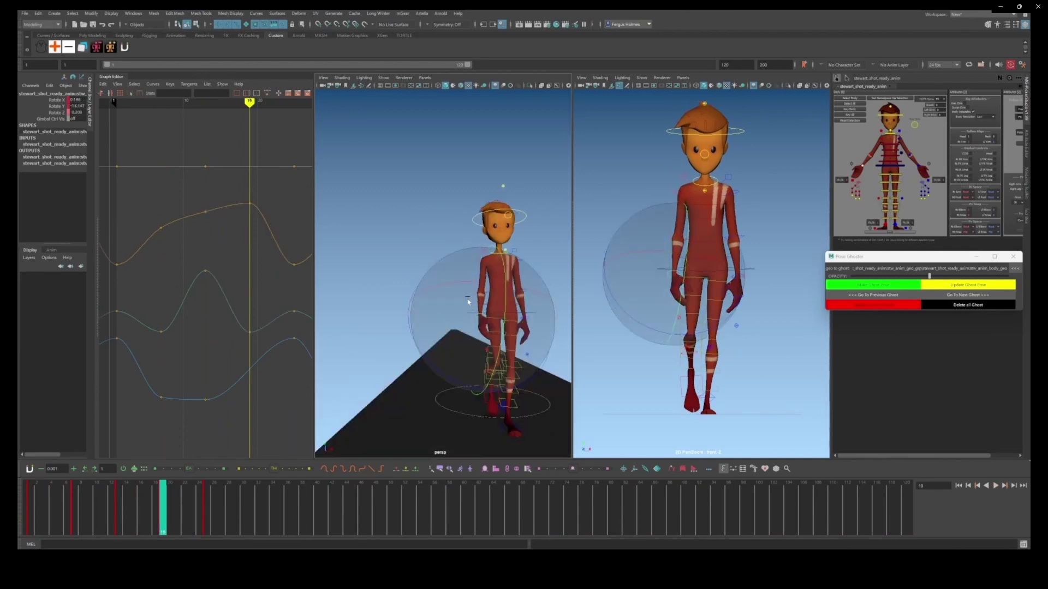
pyautogui.moveTo(431, 358); pyautogui.dragTo(433, 349)
pyautogui.keyDown('alt'); pyautogui.moveTo(428, 323); pyautogui.dragTo(461, 319); pyautogui.keyUp('alt')
pyautogui.moveTo(456, 285); pyautogui.dragTo(428, 300)
pyautogui.moveTo(428, 300); pyautogui.dragTo(552, 308)
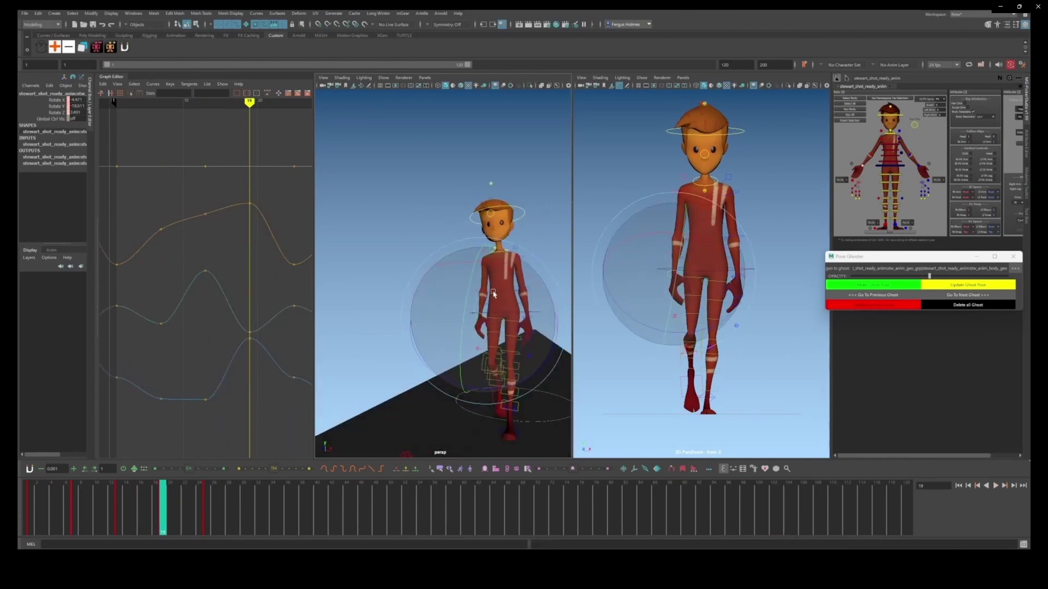
# Step: Adjust the right upper arm's rotation keys at frames 1 and 25 to smooth its curves through the loop
pyautogui.click(119, 494)
pyautogui.click(75, 498)
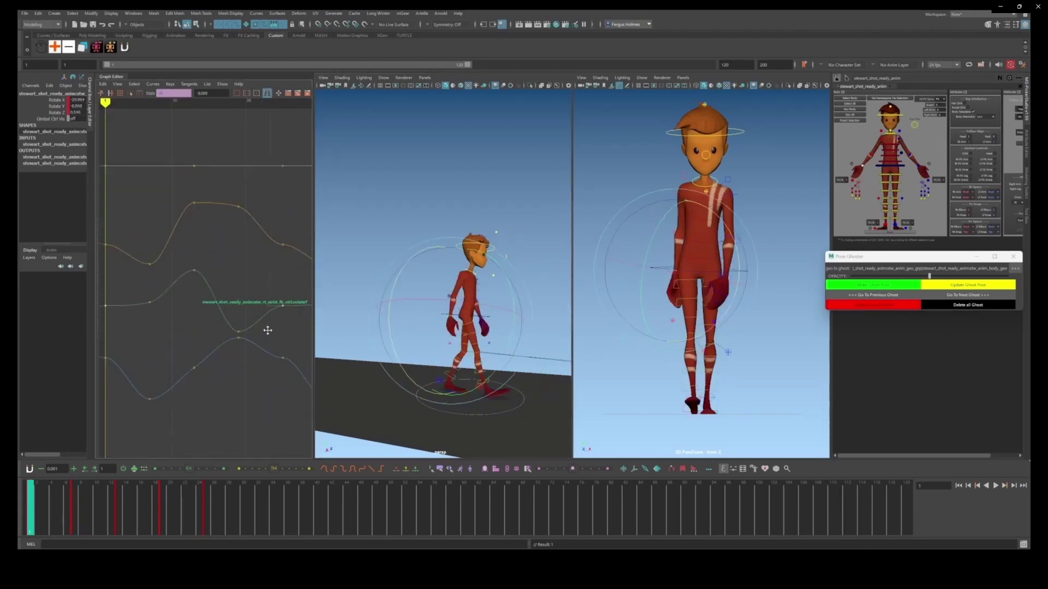
pyautogui.keyDown('alt'); pyautogui.moveTo(283, 353); pyautogui.dragTo(276, 367, button='middle'); pyautogui.keyUp('alt')
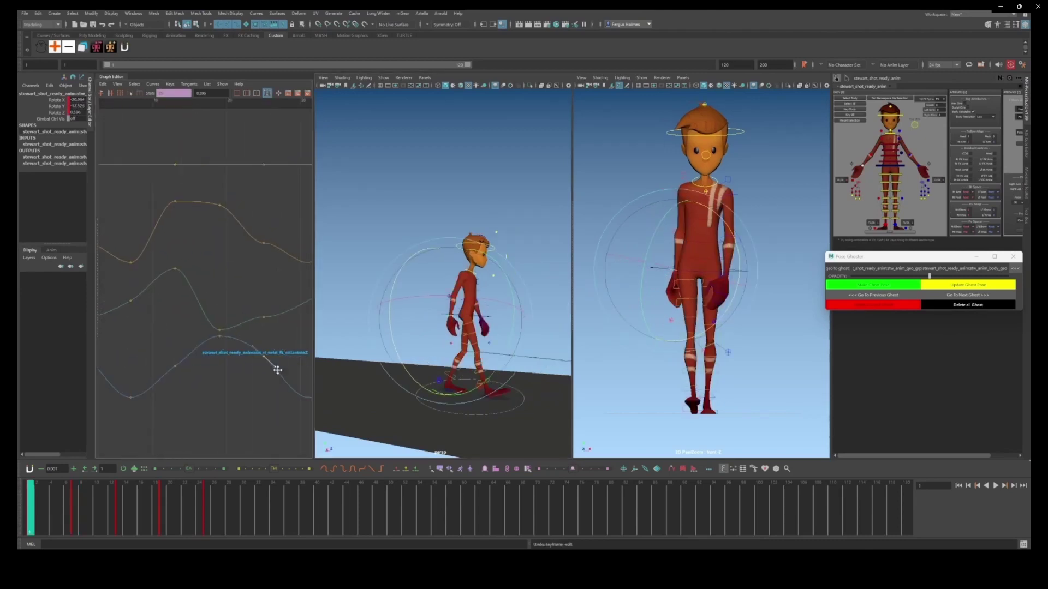
pyautogui.keyDown('alt'); pyautogui.moveTo(276, 367); pyautogui.dragTo(240, 327, button='right'); pyautogui.keyUp('alt')
# Step: Rework the right upper arm's Rotate X key at frame 13 and Rotate Y keys at frames 7 and 13, and play back the swing
pyautogui.press('.')
pyautogui.press('.')
pyautogui.press('.')
pyautogui.press('.')
pyautogui.moveTo(170, 224); pyautogui.dragTo(185, 249)
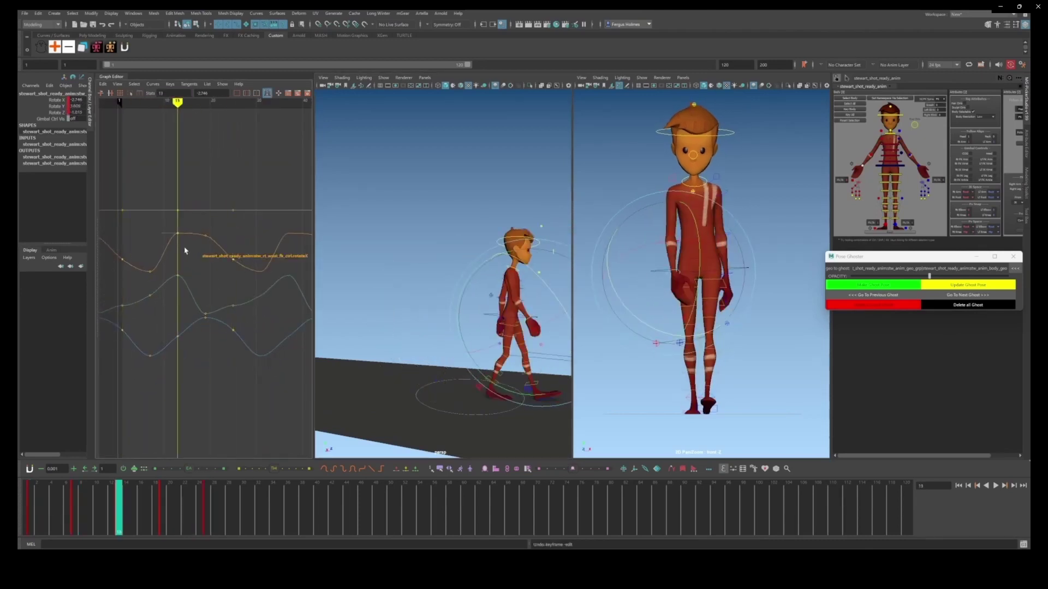
pyautogui.keyDown('alt'); pyautogui.moveTo(189, 251); pyautogui.dragTo(199, 251, button='middle'); pyautogui.keyUp('alt')
pyautogui.keyDown('shift'); pyautogui.moveTo(200, 251); pyautogui.dragTo(200, 262, button='middle'); pyautogui.keyUp('shift')
pyautogui.keyDown('alt'); pyautogui.moveTo(190, 318); pyautogui.dragTo(181, 242, button='right'); pyautogui.keyUp('alt')
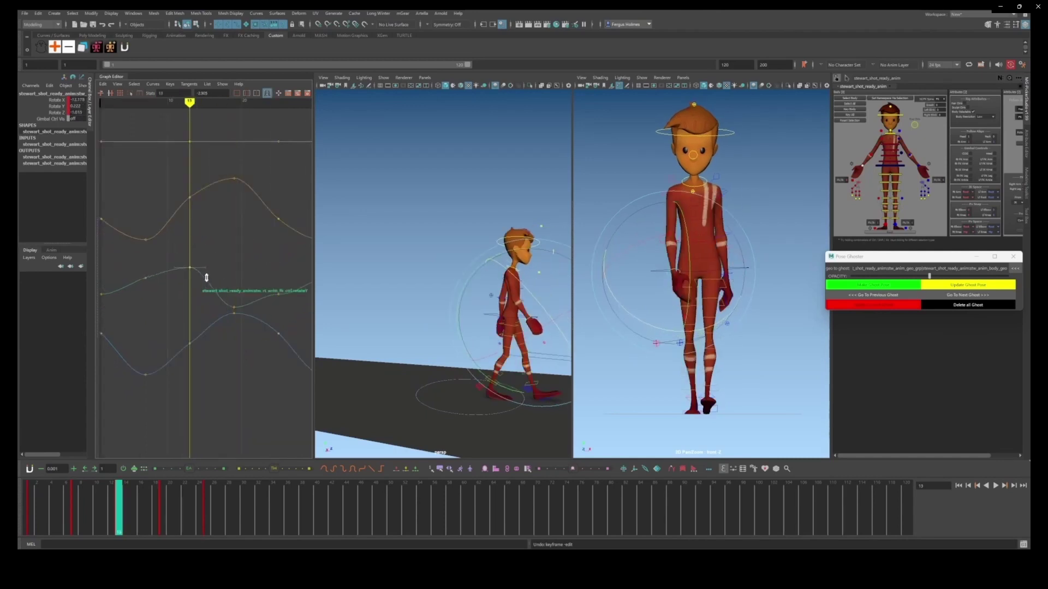
pyautogui.hotkey('alt', 'v')
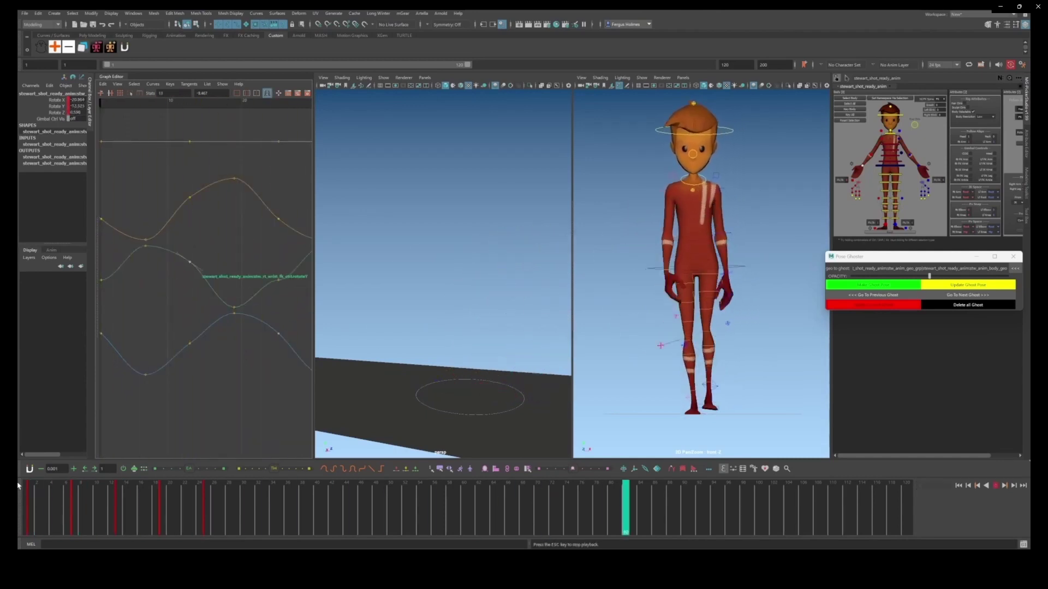
pyautogui.hotkey('alt', 'v')
pyautogui.keyDown('alt'); pyautogui.moveTo(459, 370); pyautogui.dragTo(391, 355, button='middle'); pyautogui.keyUp('alt')
pyautogui.hotkey('alt', 'v')
pyautogui.hotkey('alt', 'v')
# Step: Adjust the tangent of the right wrist's Rotate Y key at frame 1
pyautogui.moveTo(112, 500); pyautogui.dragTo(75, 499)
pyautogui.keyDown('alt'); pyautogui.moveTo(176, 316); pyautogui.dragTo(219, 348, button='middle'); pyautogui.keyUp('alt')
pyautogui.keyDown('alt'); pyautogui.moveTo(446, 297); pyautogui.dragTo(464, 289); pyautogui.keyUp('alt')
pyautogui.click(130, 321)
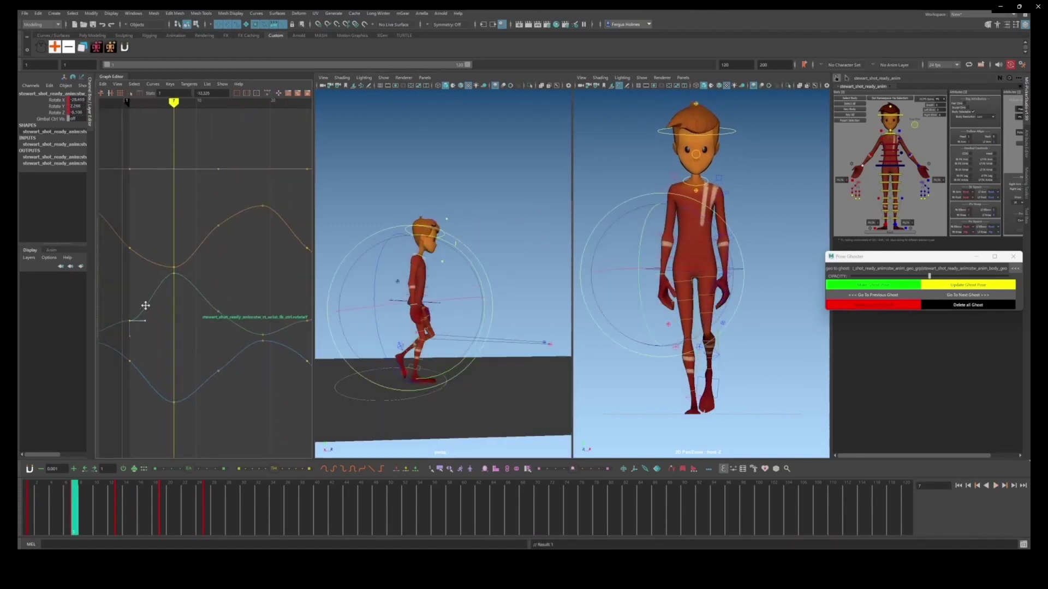
# Step: Refine the right wrist's Rotate Y key at frame 19 and play back the arm swing
pyautogui.press('.')
pyautogui.press('.')
pyautogui.keyDown('alt'); pyautogui.moveTo(305, 315); pyautogui.dragTo(205, 308, button='middle'); pyautogui.keyUp('alt')
pyautogui.press('.')
pyautogui.click(218, 313)
pyautogui.press(',')
pyautogui.hotkey('alt', 'v')
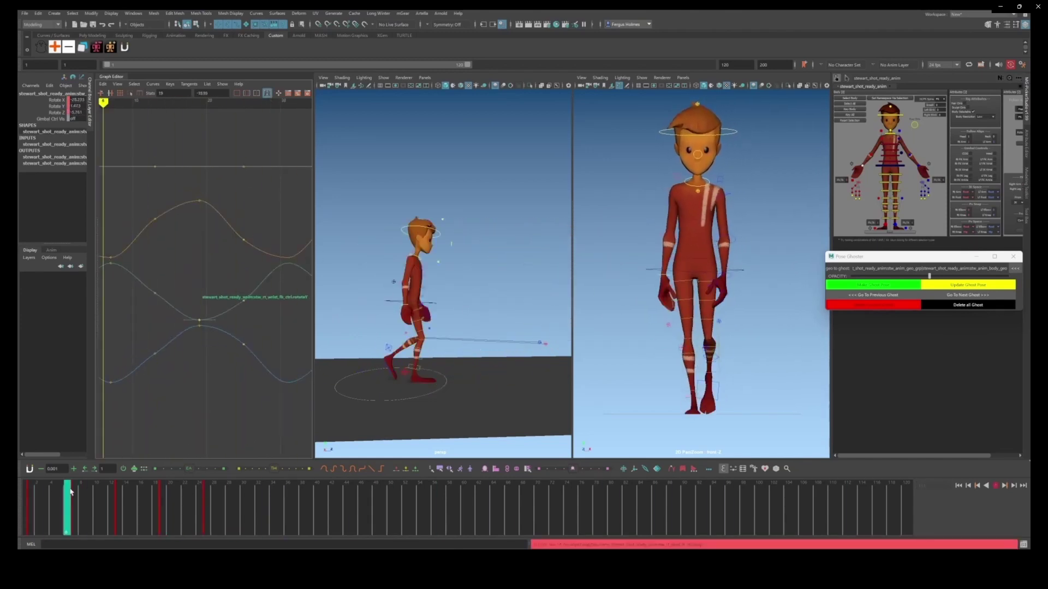
pyautogui.keyDown('alt'); pyautogui.moveTo(436, 262); pyautogui.dragTo(475, 305); pyautogui.keyUp('alt')
pyautogui.scroll(3, 494, 319)
pyautogui.moveTo(75, 498); pyautogui.dragTo(164, 498)
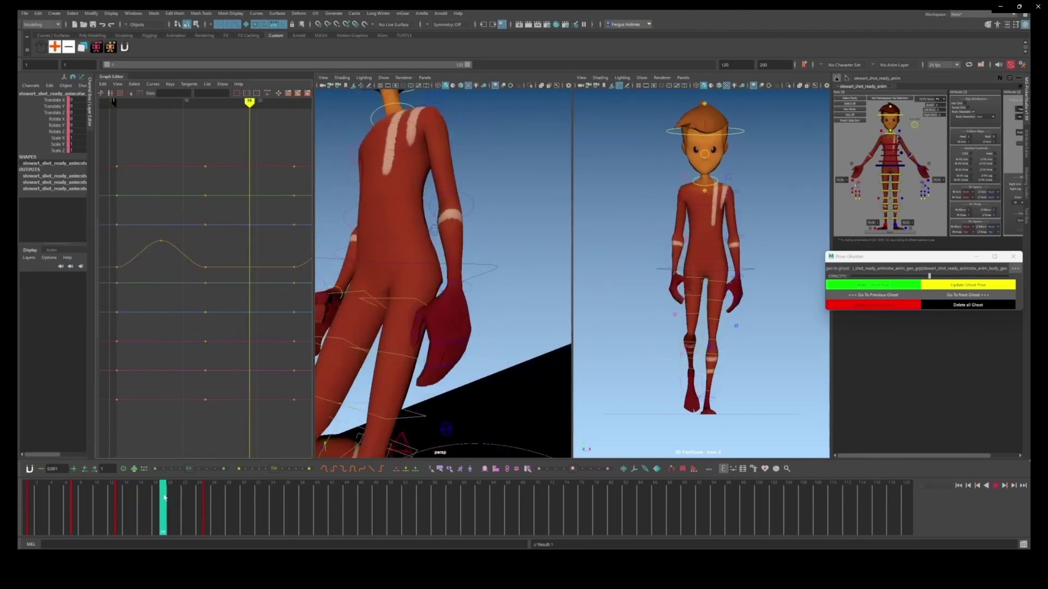
pyautogui.hotkey('alt', 'v')
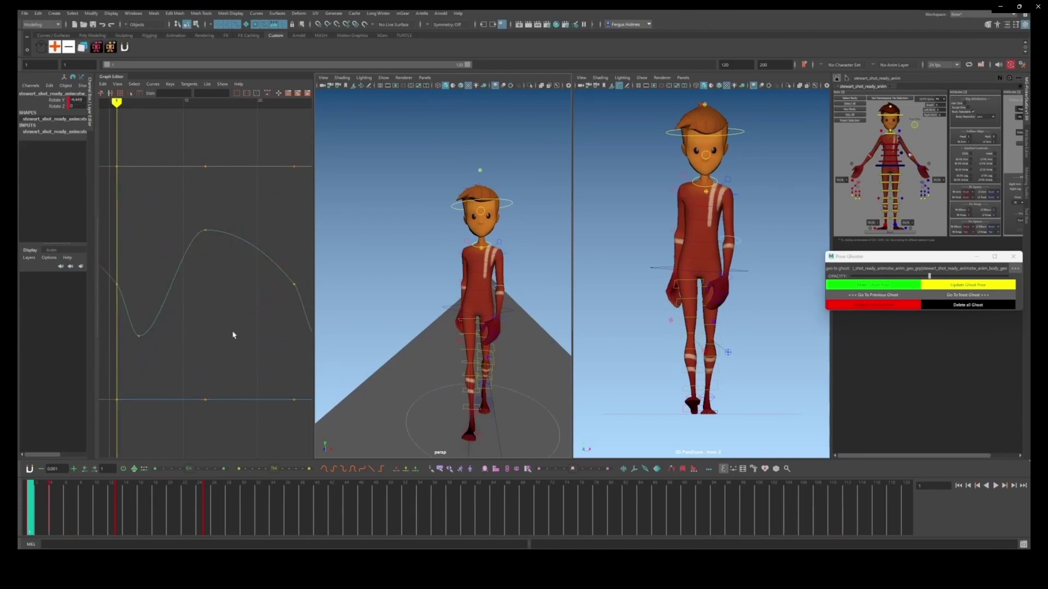
# Step: Pose the left elbow at frame 16 by rotating it in the side view to add a key
pyautogui.keyDown('alt'); pyautogui.moveTo(232, 332); pyautogui.dragTo(254, 310, button='middle'); pyautogui.keyUp('alt')
pyautogui.moveTo(82, 494); pyautogui.dragTo(142, 495)
pyautogui.keyDown('alt'); pyautogui.moveTo(234, 306); pyautogui.dragTo(190, 341, button='middle'); pyautogui.keyUp('alt')
pyautogui.moveTo(140, 494)
pyautogui.mouseDown()
pyautogui.moveTo(130, 494)
pyautogui.moveTo(141, 494)
pyautogui.mouseUp()
pyautogui.keyDown('alt'); pyautogui.moveTo(507, 327); pyautogui.dragTo(419, 325); pyautogui.keyUp('alt')
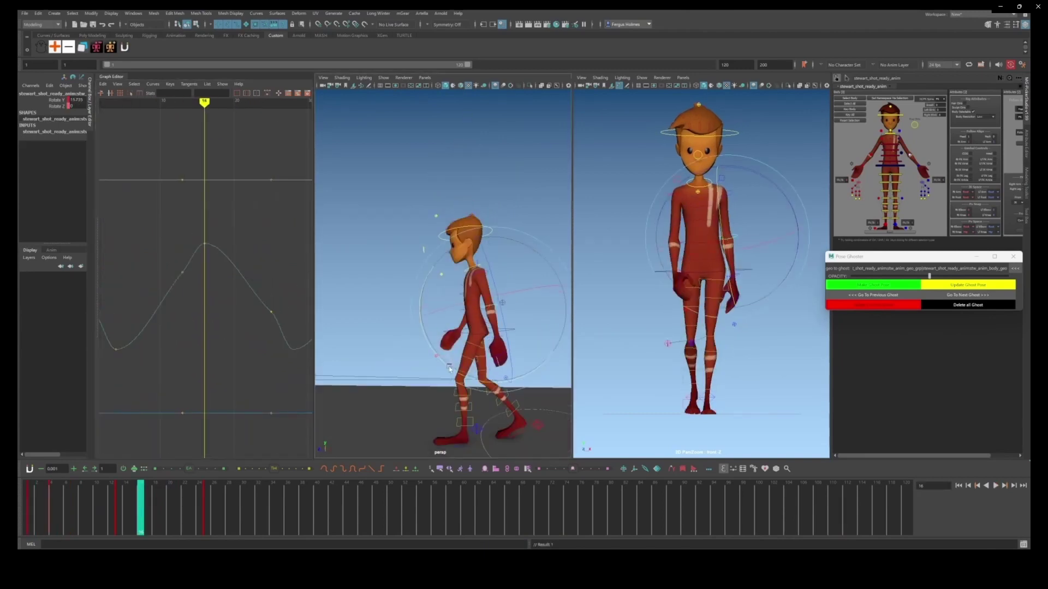
# Step: Adjust the left elbow's Rotate Y keys at frames 1 and 25 to smooth the curve through the loop
pyautogui.keyDown('alt'); pyautogui.moveTo(206, 281); pyautogui.dragTo(229, 296, button='middle'); pyautogui.keyUp('alt')
pyautogui.press('.')
pyautogui.moveTo(289, 287); pyautogui.dragTo(298, 297)
pyautogui.moveTo(307, 301)
pyautogui.keyDown('alt'); pyautogui.mouseDown(button='middle')
pyautogui.moveTo(231, 306)
pyautogui.moveTo(309, 302)
pyautogui.mouseUp(button='middle'); pyautogui.keyUp('alt')
pyautogui.press(',')
pyautogui.press(',')
pyautogui.press(',')
pyautogui.keyDown('shift'); pyautogui.moveTo(112, 288); pyautogui.dragTo(125, 299); pyautogui.keyUp('shift')
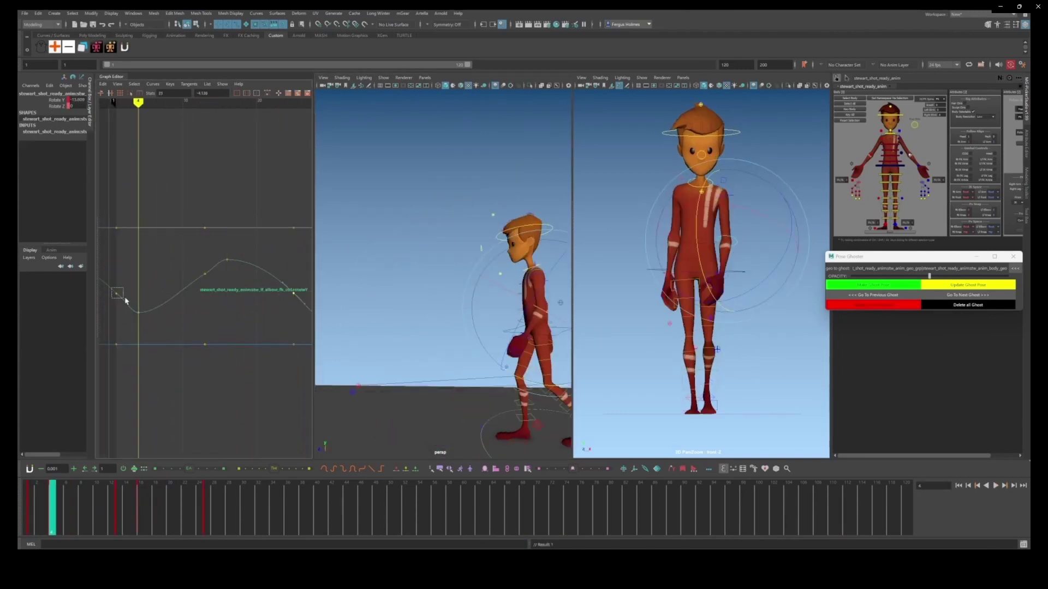
pyautogui.keyDown('alt'); pyautogui.moveTo(292, 311); pyautogui.dragTo(252, 315, button='middle'); pyautogui.keyUp('alt')
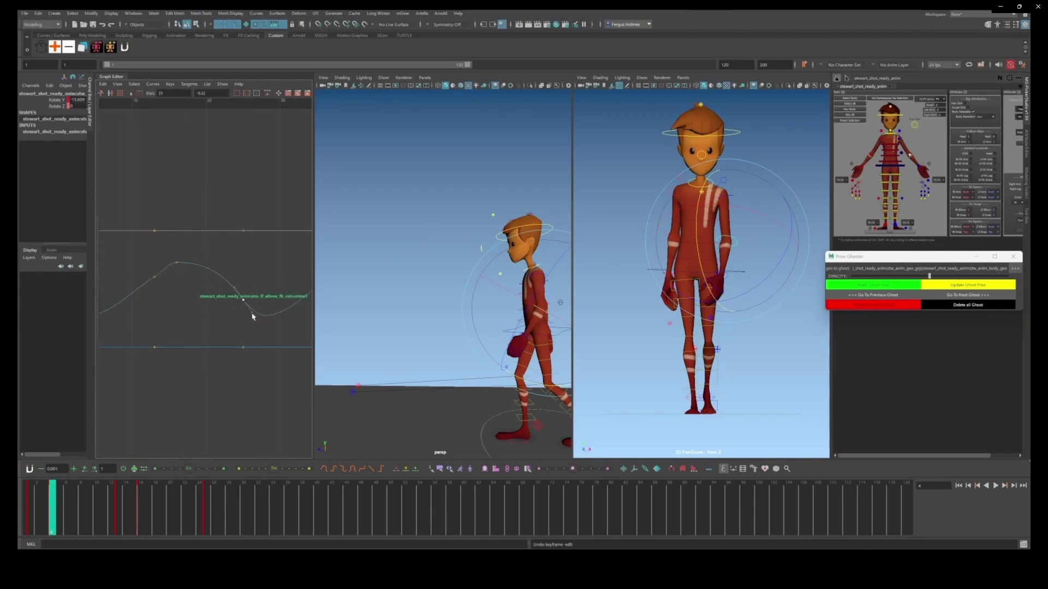
pyautogui.keyDown('alt'); pyautogui.moveTo(197, 279); pyautogui.dragTo(242, 284, button='middle'); pyautogui.keyUp('alt')
# Step: Raise the left elbow's Rotate Y key at frame 13 slightly and play back the swing
pyautogui.press('.')
pyautogui.moveTo(202, 274); pyautogui.dragTo(224, 288)
pyautogui.keyDown('shift'); pyautogui.moveTo(223, 288); pyautogui.dragTo(224, 284, button='middle'); pyautogui.keyUp('shift')
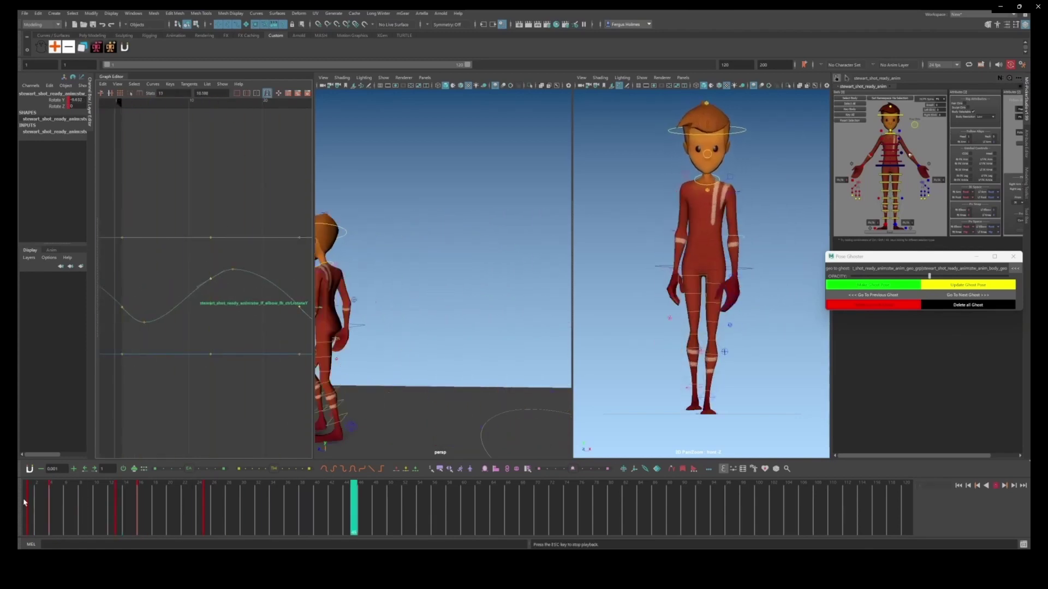
pyautogui.click(26, 501)
pyautogui.keyDown('alt'); pyautogui.moveTo(235, 238); pyautogui.dragTo(205, 251, button='right'); pyautogui.keyUp('alt')
pyautogui.keyDown('alt'); pyautogui.moveTo(431, 322); pyautogui.dragTo(381, 332, button='right'); pyautogui.keyUp('alt')
pyautogui.hotkey('alt', 'v')
pyautogui.click(67, 500)
# Step: Key the left wrist at frame 19, lowering its Rotate Z and Rotate Y keys and raising its Rotate X key
pyautogui.click(917, 165)
pyautogui.click(74, 498)
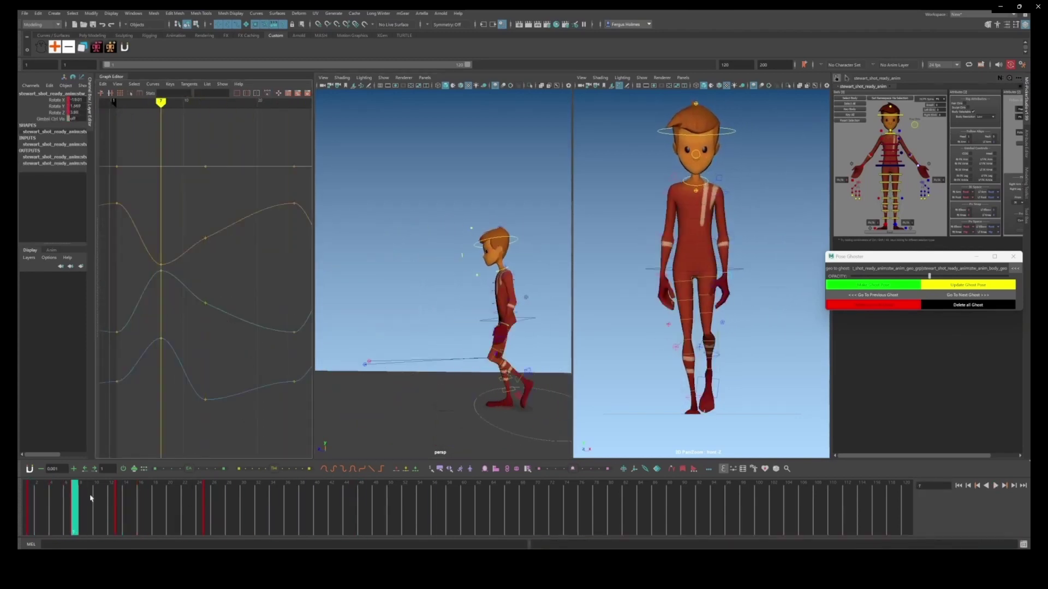
pyautogui.click(119, 493)
pyautogui.moveTo(156, 488); pyautogui.dragTo(163, 487)
pyautogui.press('s')
pyautogui.moveTo(242, 383); pyautogui.dragTo(260, 406)
pyautogui.keyDown('shift'); pyautogui.moveTo(260, 408); pyautogui.dragTo(262, 434, button='middle'); pyautogui.keyUp('shift')
pyautogui.moveTo(240, 309); pyautogui.dragTo(259, 353)
pyautogui.keyDown('shift'); pyautogui.moveTo(260, 353); pyautogui.dragTo(259, 381, button='middle'); pyautogui.keyUp('shift')
pyautogui.moveTo(240, 203); pyautogui.dragTo(260, 234)
pyautogui.keyDown('shift'); pyautogui.moveTo(260, 233); pyautogui.dragTo(259, 208, button='middle'); pyautogui.keyUp('shift')
# Step: Smooth the left wrist's Rotate X, Y and Z curves at the frame 13 and frame 25 keys
pyautogui.moveTo(183, 281); pyautogui.dragTo(212, 407)
pyautogui.keyDown('shift'); pyautogui.moveTo(190, 234); pyautogui.dragTo(214, 260); pyautogui.keyUp('shift')
pyautogui.hotkey('alt', '3')
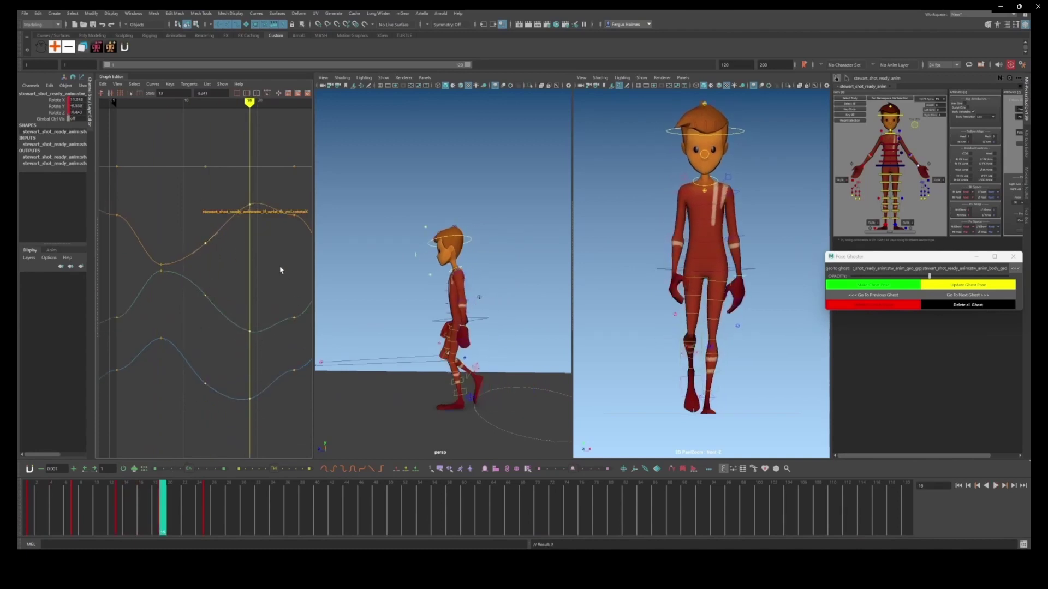
pyautogui.moveTo(305, 307); pyautogui.dragTo(281, 324)
pyautogui.hotkey('alt', '3')
pyautogui.moveTo(305, 359); pyautogui.dragTo(272, 377)
pyautogui.hotkey('alt', '3')
pyautogui.moveTo(283, 203); pyautogui.dragTo(303, 225)
pyautogui.hotkey('alt', '3')
# Step: Adjust the tangent of the left wrist's Rotate Z key at frame 1 and play back the motion
pyautogui.keyDown('alt'); pyautogui.moveTo(252, 256); pyautogui.dragTo(283, 248, button='middle'); pyautogui.keyUp('alt')
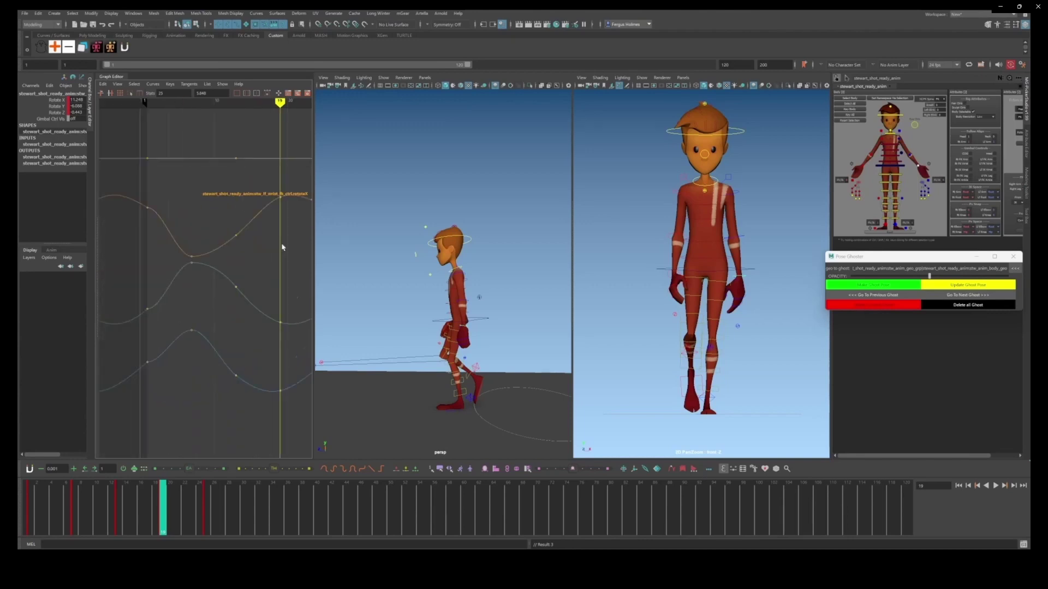
pyautogui.click(148, 362)
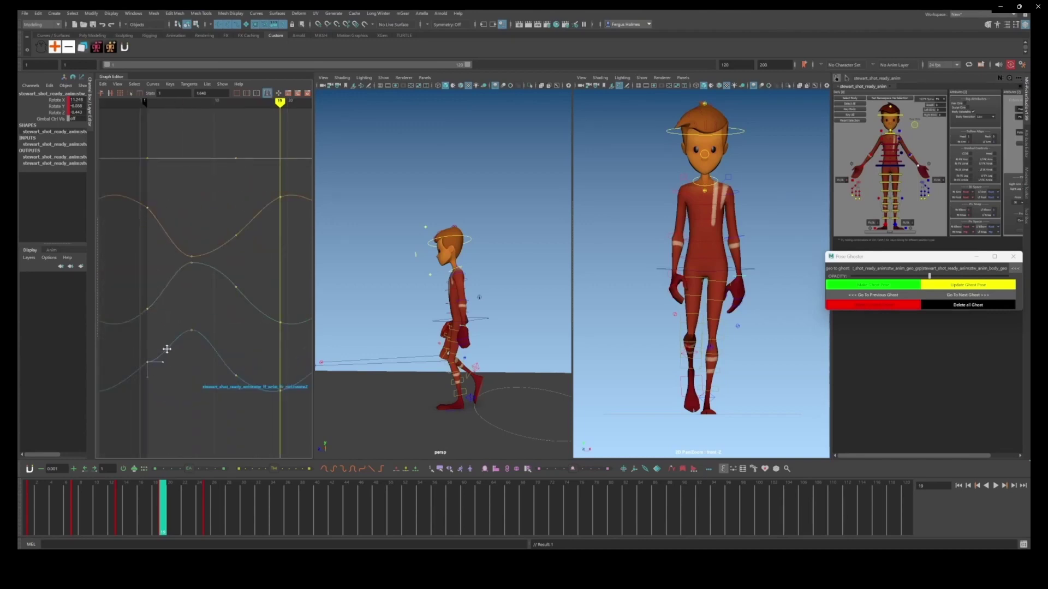
pyautogui.hotkey('alt', 'v')
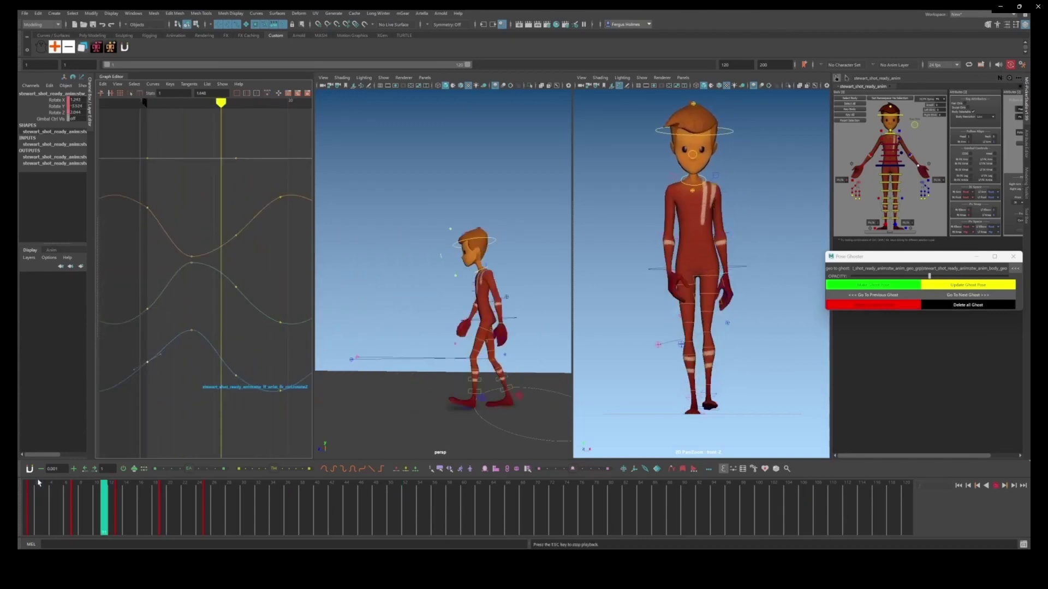
# Step: Play back the walk cycle with nothing selected and check the arm swing from the side and three-quarter views
pyautogui.click(63, 498)
pyautogui.keyDown('alt'); pyautogui.moveTo(463, 327); pyautogui.dragTo(436, 316, button='right'); pyautogui.keyUp('alt')
pyautogui.hotkey('alt', 'v')
pyautogui.click(53, 499)
pyautogui.click(449, 346)
pyautogui.keyDown('alt'); pyautogui.moveTo(437, 315); pyautogui.dragTo(503, 311); pyautogui.keyUp('alt')
pyautogui.hotkey('alt', 'v')
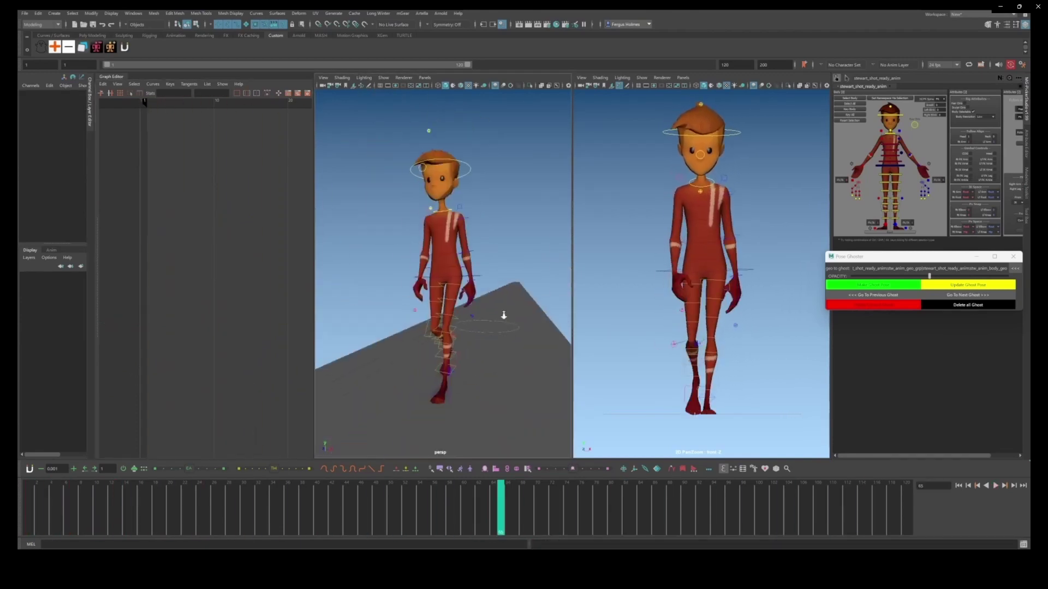